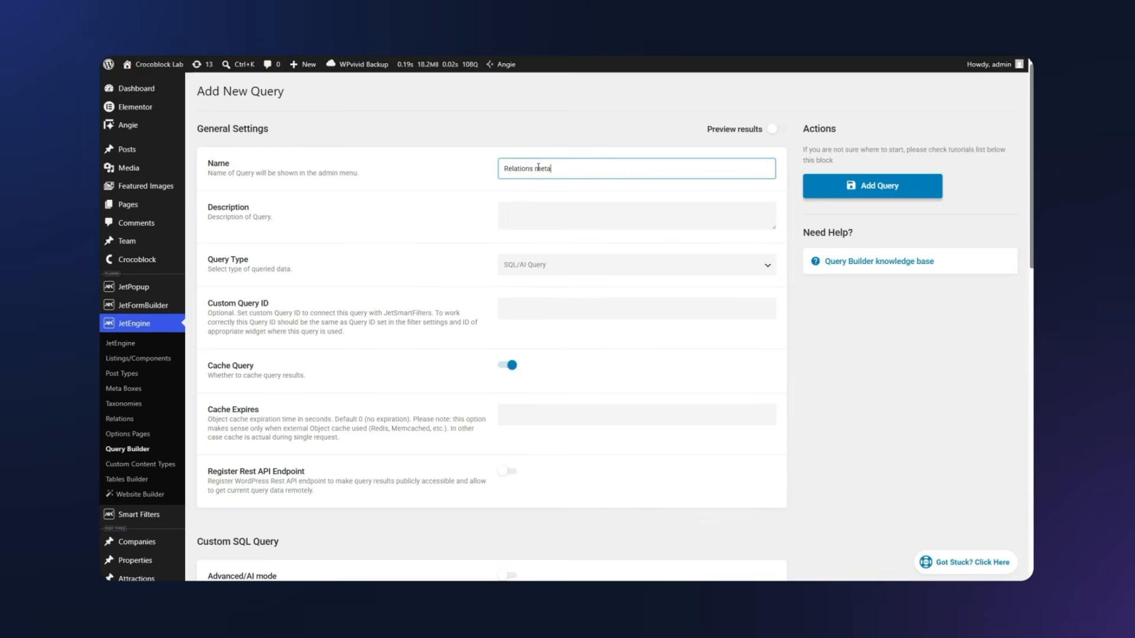
# Step: Set the custom query ID of the Relations meta query to relations-query
pyautogui.click(535, 307)
pyautogui.write('relations-meta')
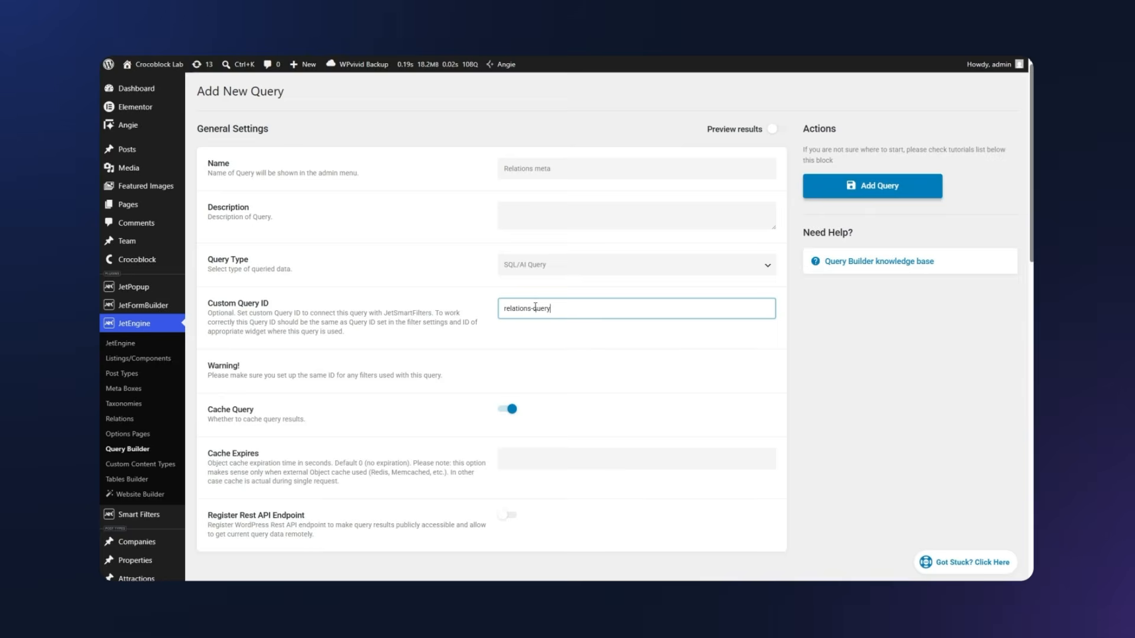
pyautogui.scroll(-6, 557, 347)
pyautogui.click(508, 327)
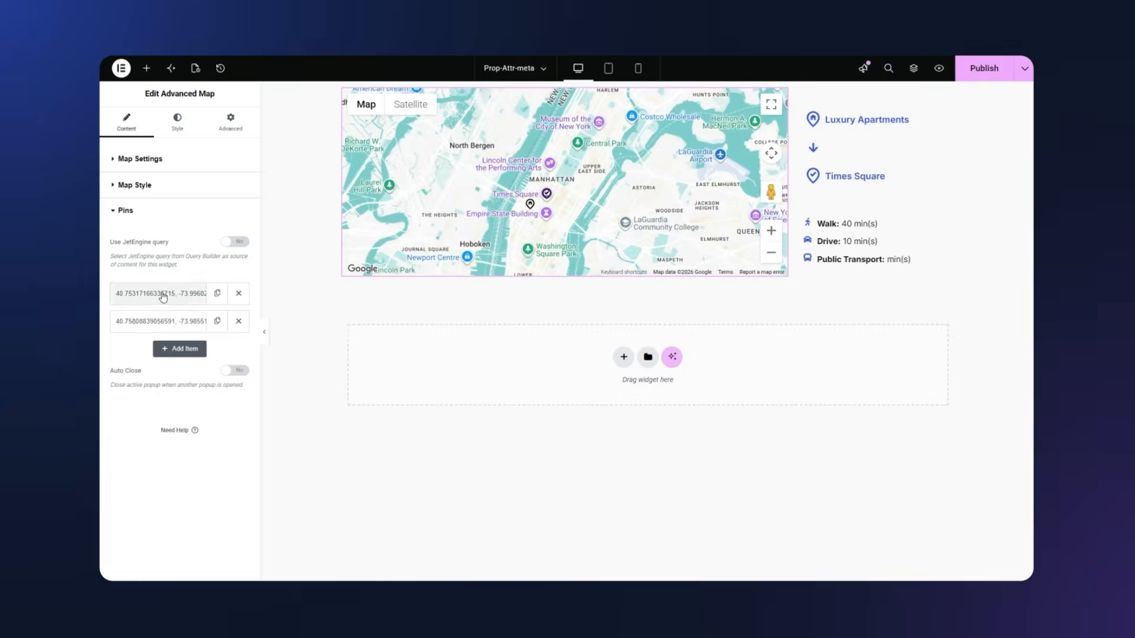
# Step: Edit the settings of the first pin in the Advanced Map of the Prop-Attr-meta listing
pyautogui.click(142, 294)
pyautogui.click(122, 352)
pyautogui.click(217, 402)
pyautogui.click(217, 403)
pyautogui.click(214, 487)
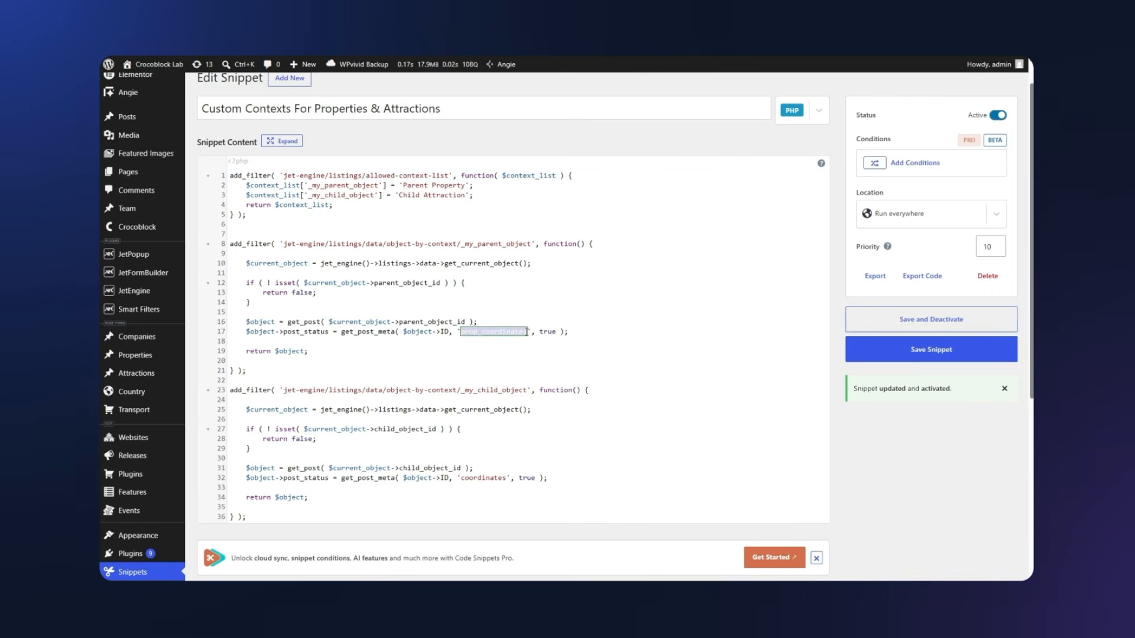
# Step: Configure the Properties listing filter as Single select and set it to filter JetEngine
pyautogui.click(216, 292)
pyautogui.click(212, 311)
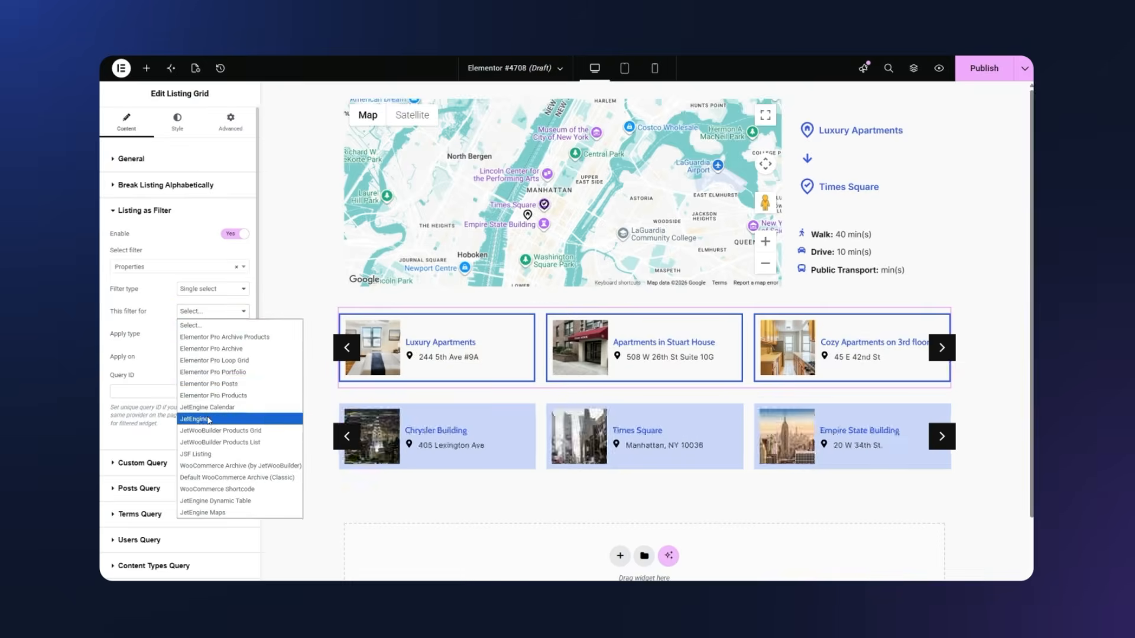
pyautogui.click(196, 418)
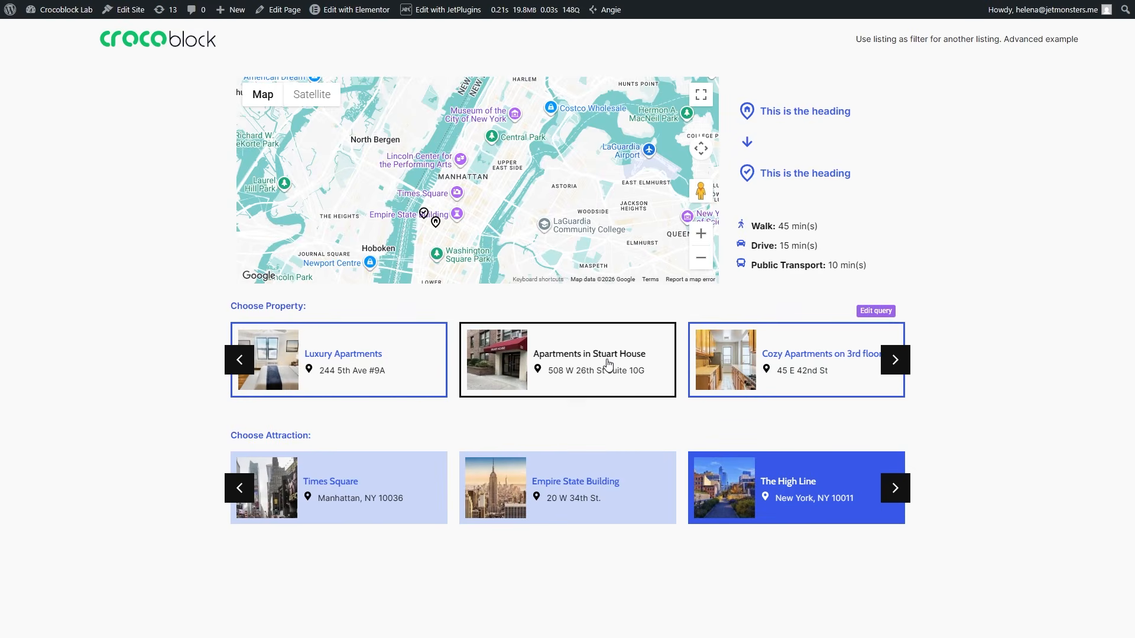
# Step: Choose the Empire State Building attraction on the property page, and filter the transport listing by Cars and by Machinery
pyautogui.click(614, 486)
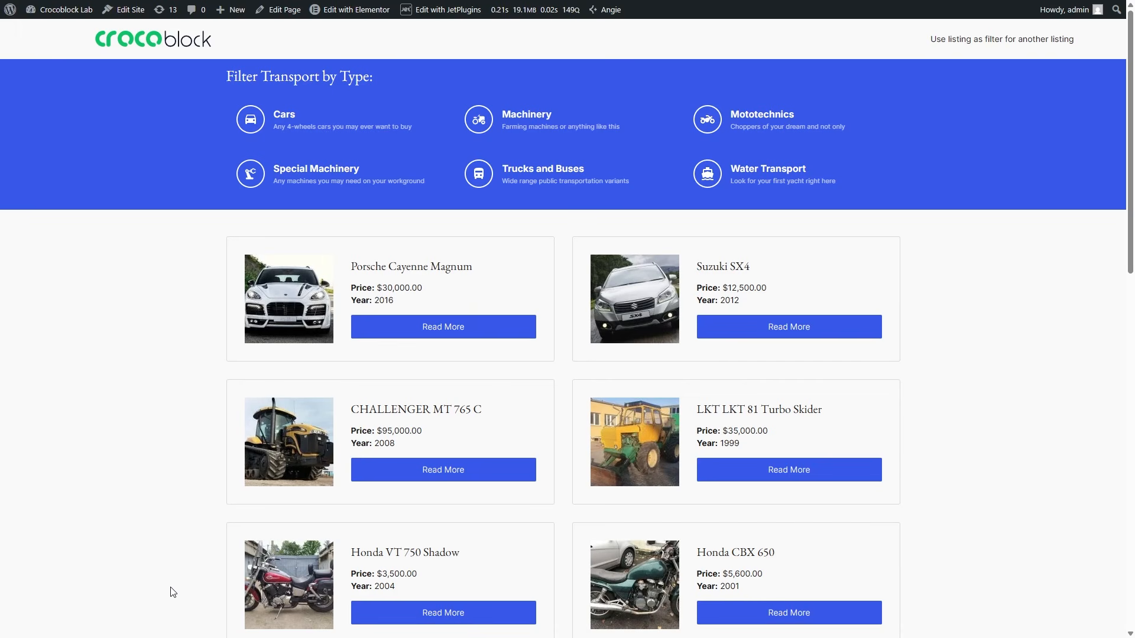
pyautogui.click(304, 123)
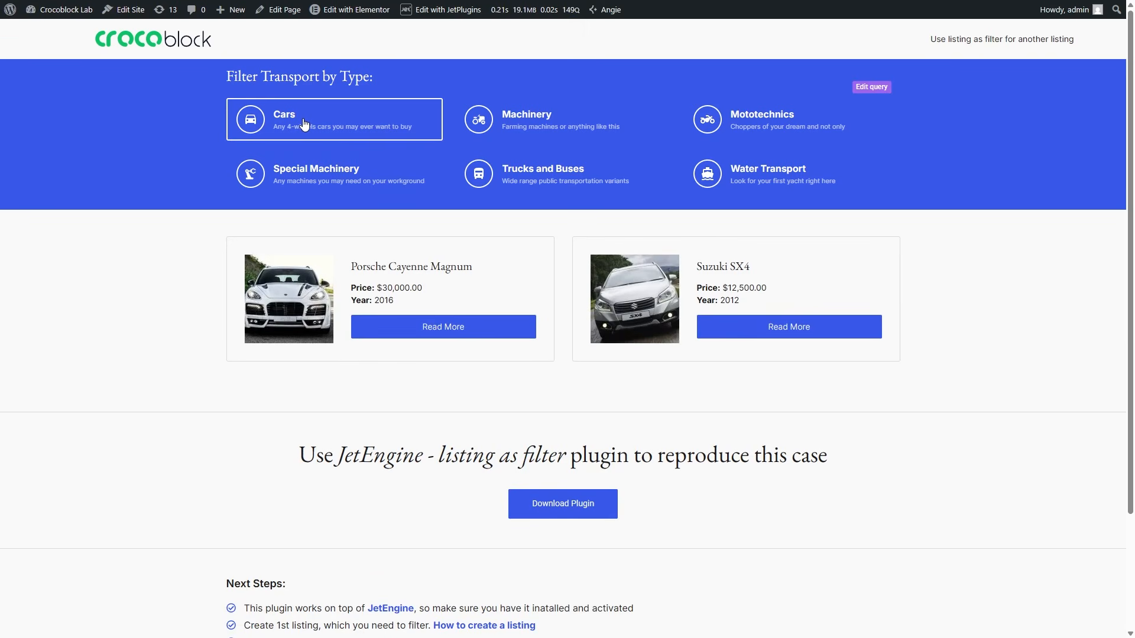
pyautogui.click(540, 120)
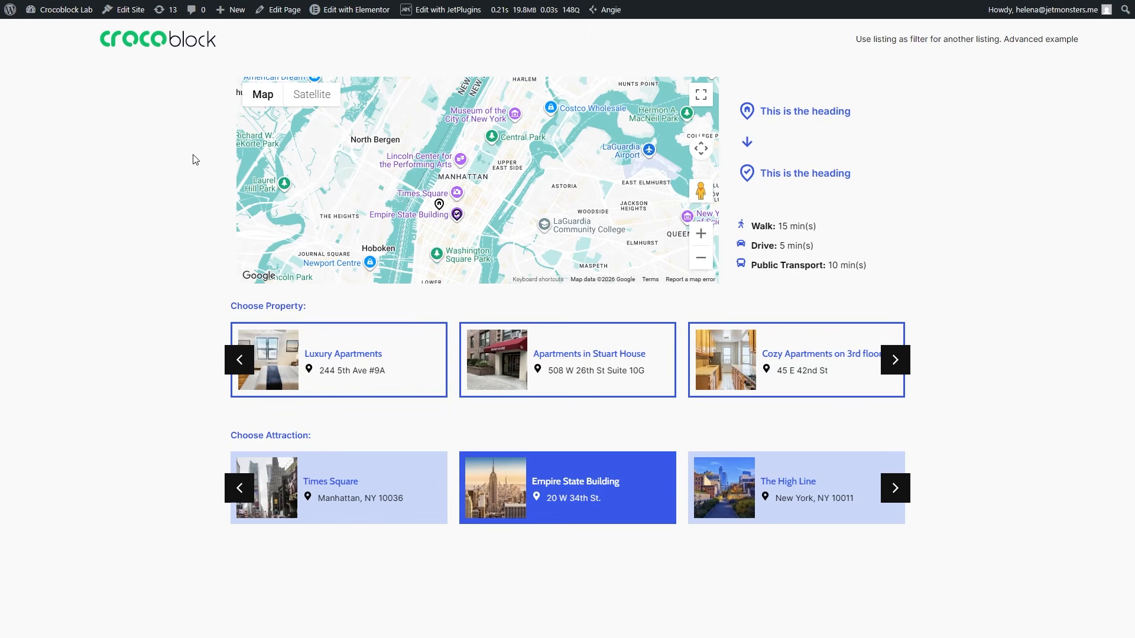
# Step: Try the property page filters with Luxury Apartments, Apartments in Stuart House and The High Line attraction
pyautogui.click(352, 362)
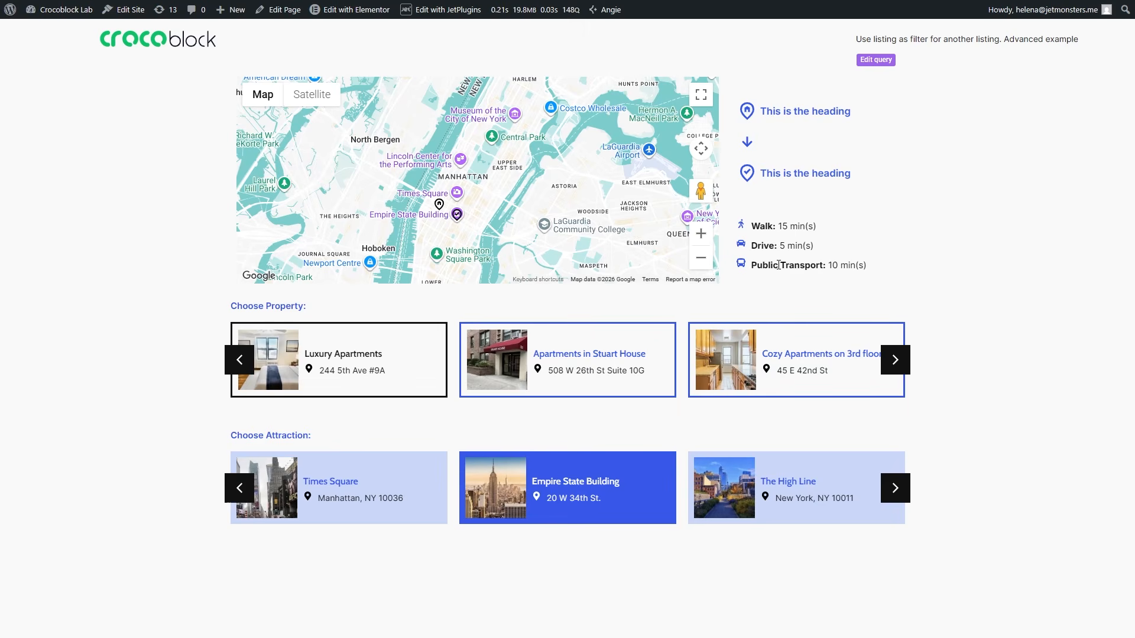
pyautogui.click(640, 355)
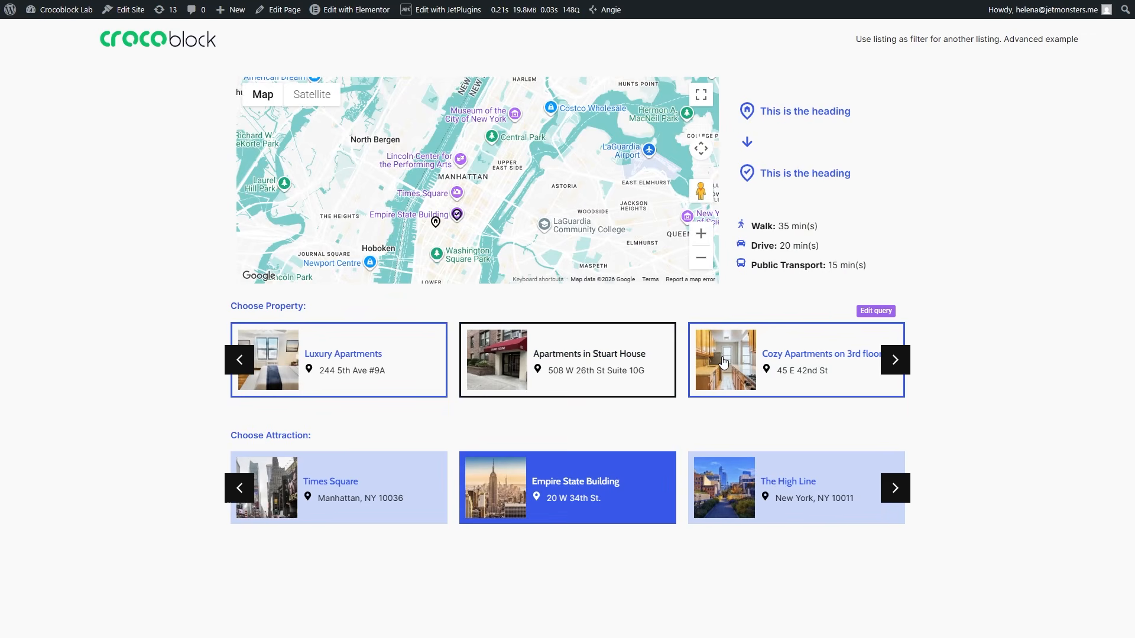
pyautogui.click(740, 470)
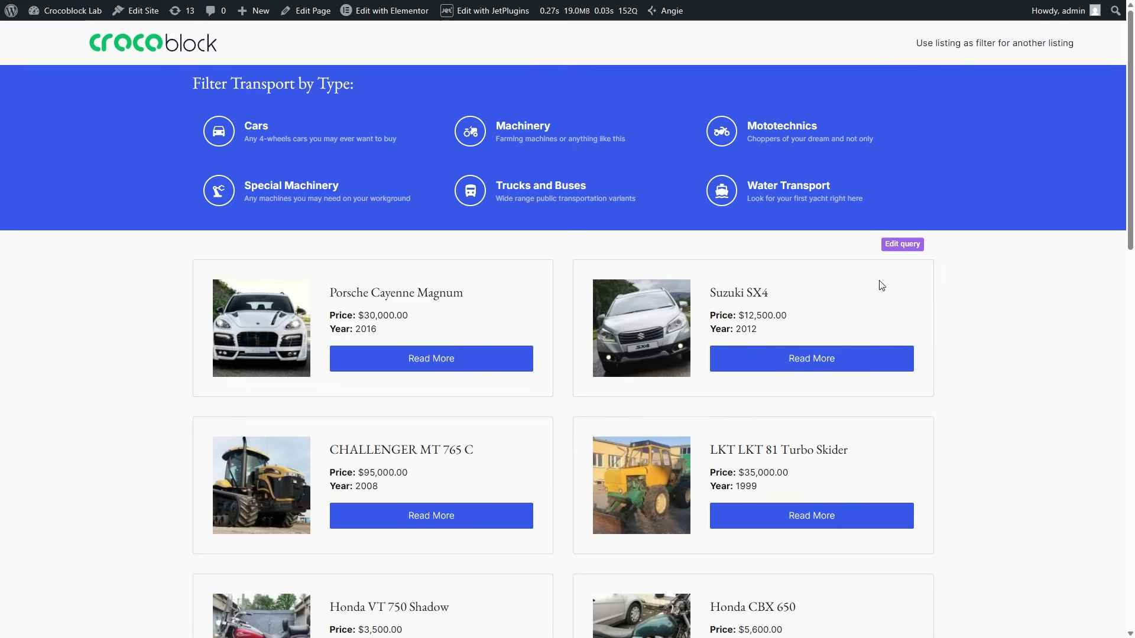
# Step: Filter the transport listing in turn by Water Transport, Trucks and Buses, Special Machinery, Cars and Machinery
pyautogui.click(781, 203)
pyautogui.click(609, 204)
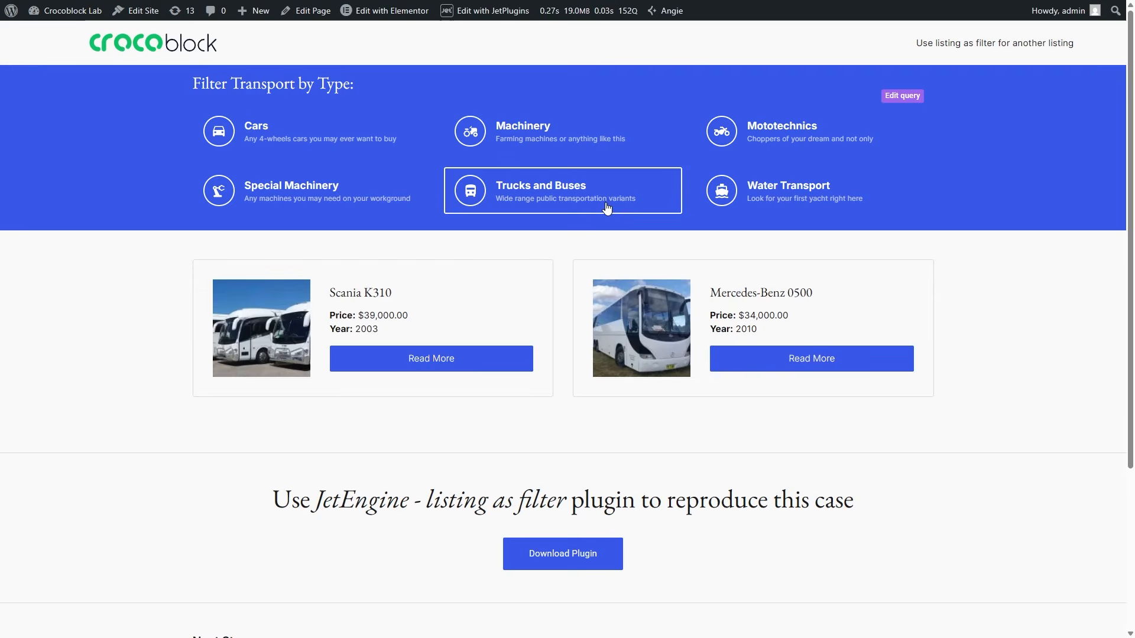
pyautogui.click(376, 196)
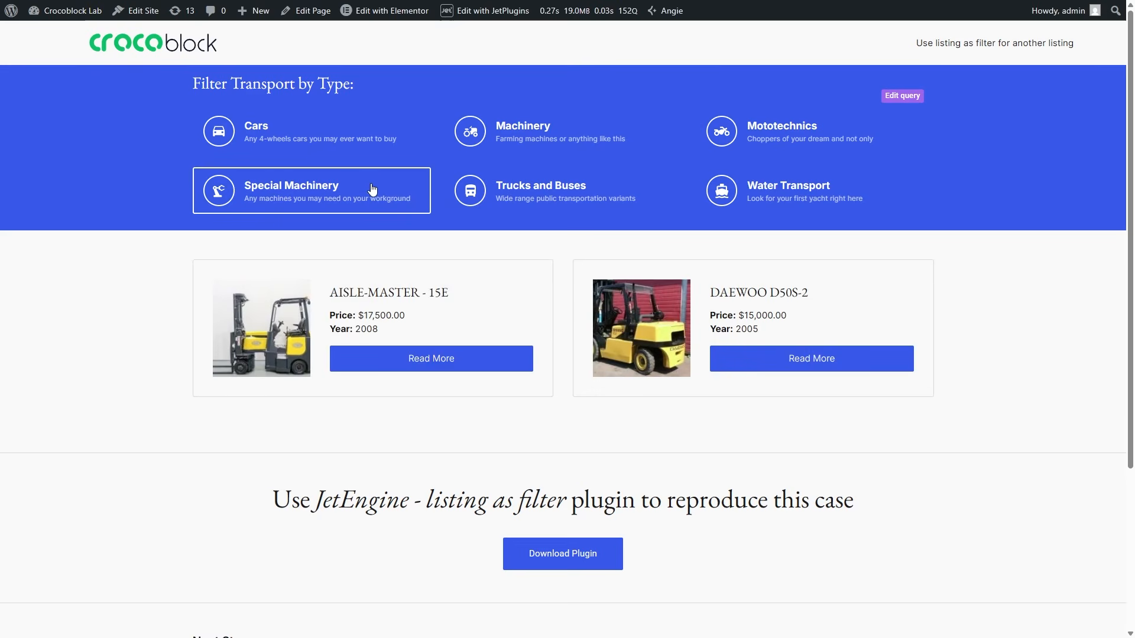
pyautogui.click(373, 149)
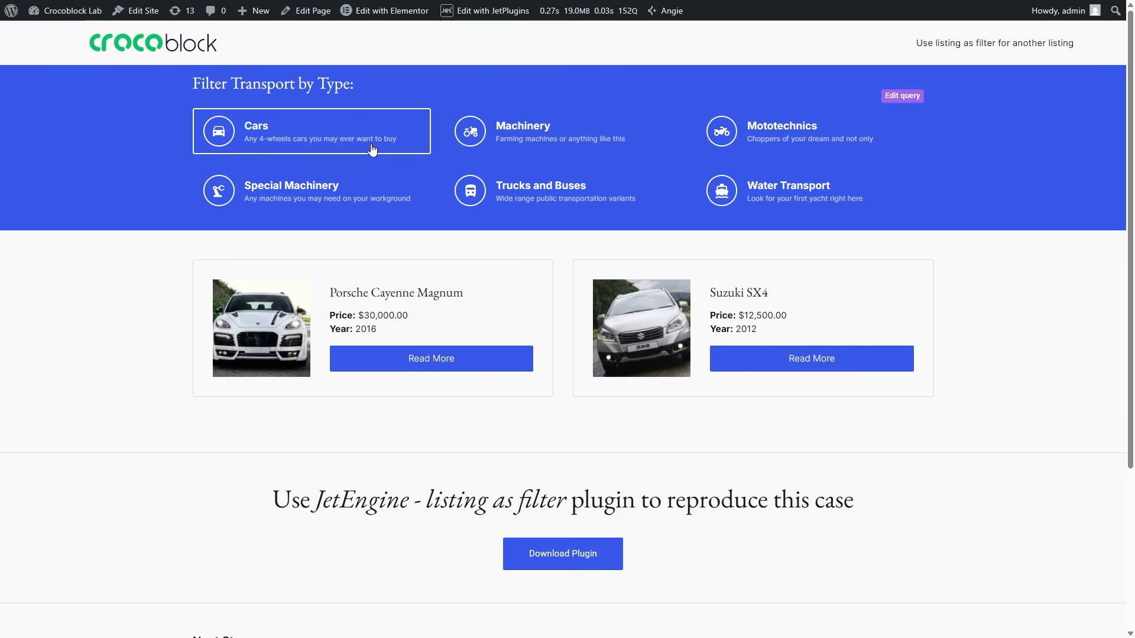
pyautogui.click(507, 143)
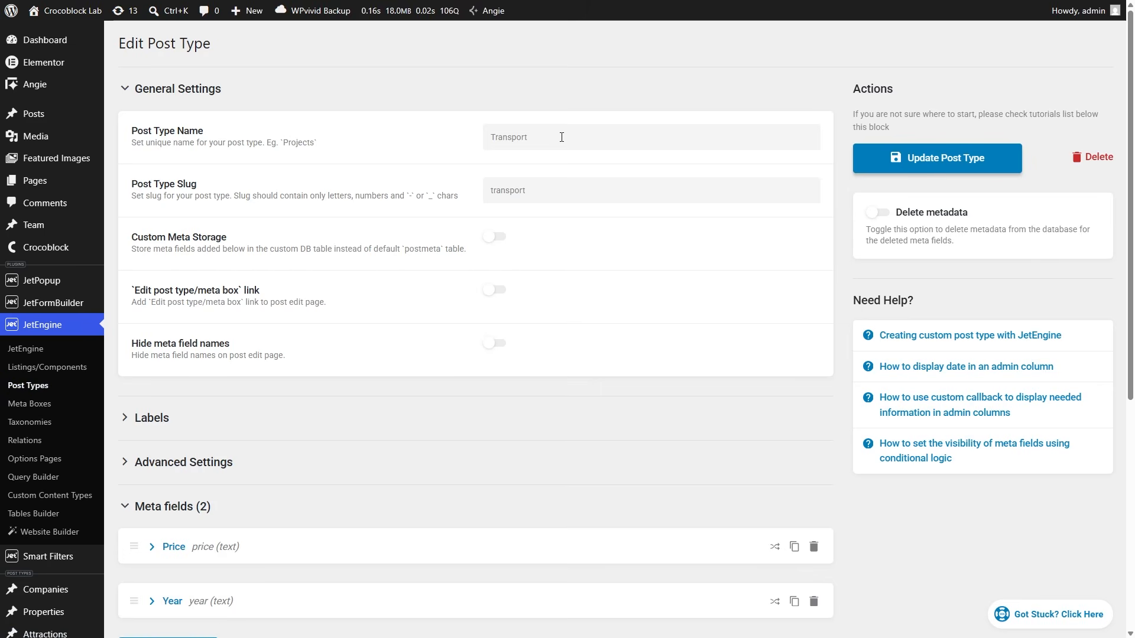
# Step: Examine the Transport post type settings and the Transport Types taxonomy's post type, meta field and advanced settings
pyautogui.scroll(-3, 583, 440)
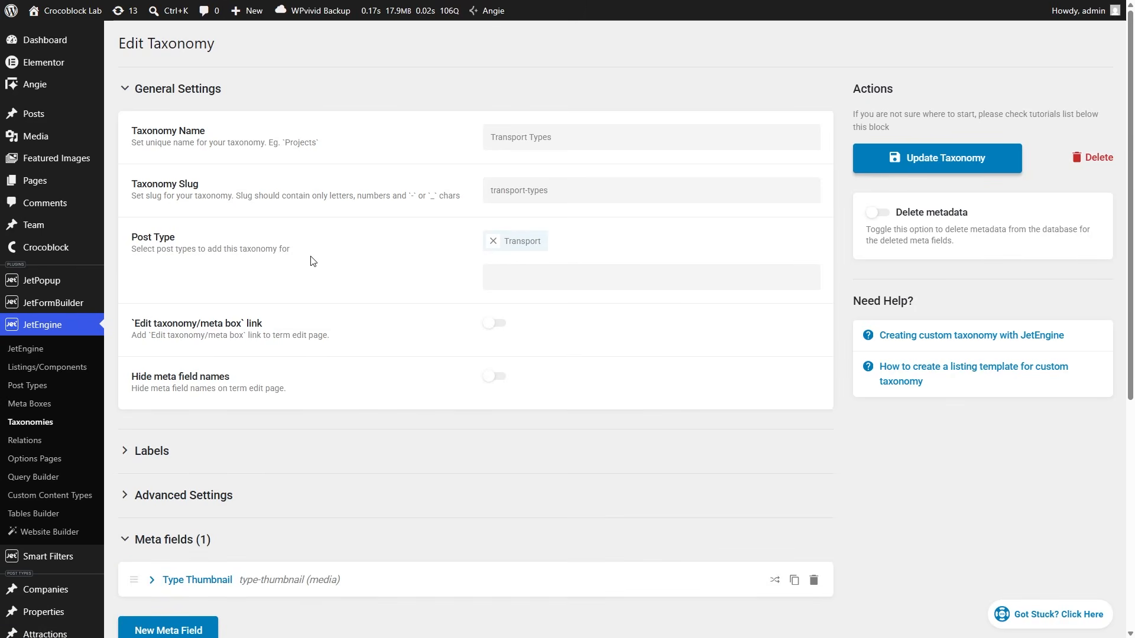
pyautogui.scroll(-3, 438, 290)
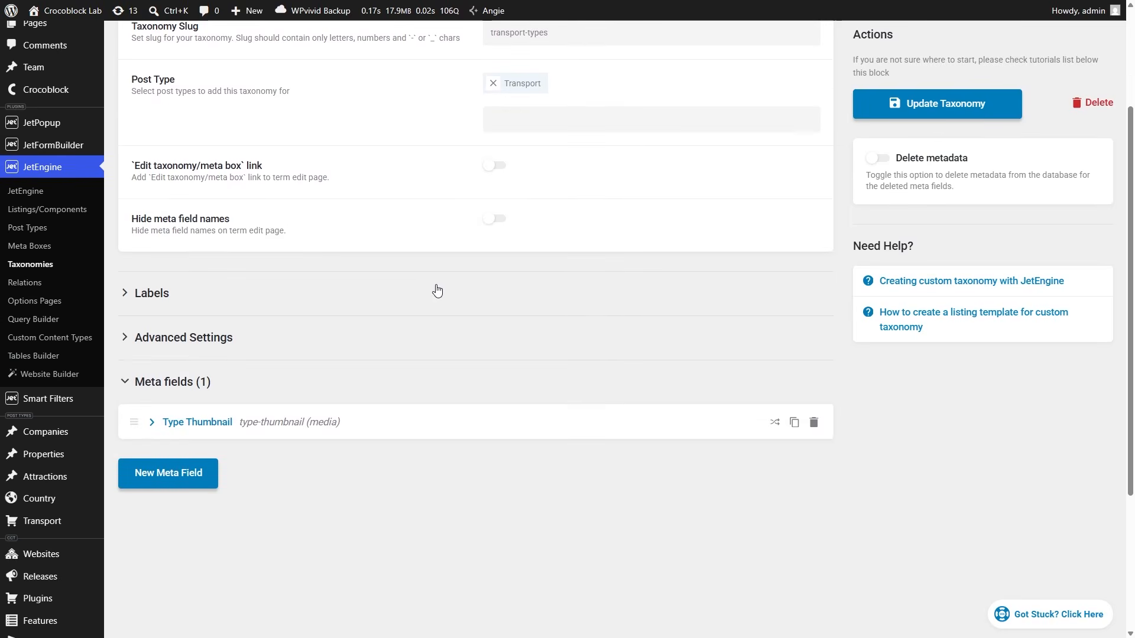
pyautogui.click(233, 337)
pyautogui.scroll(-10, 517, 535)
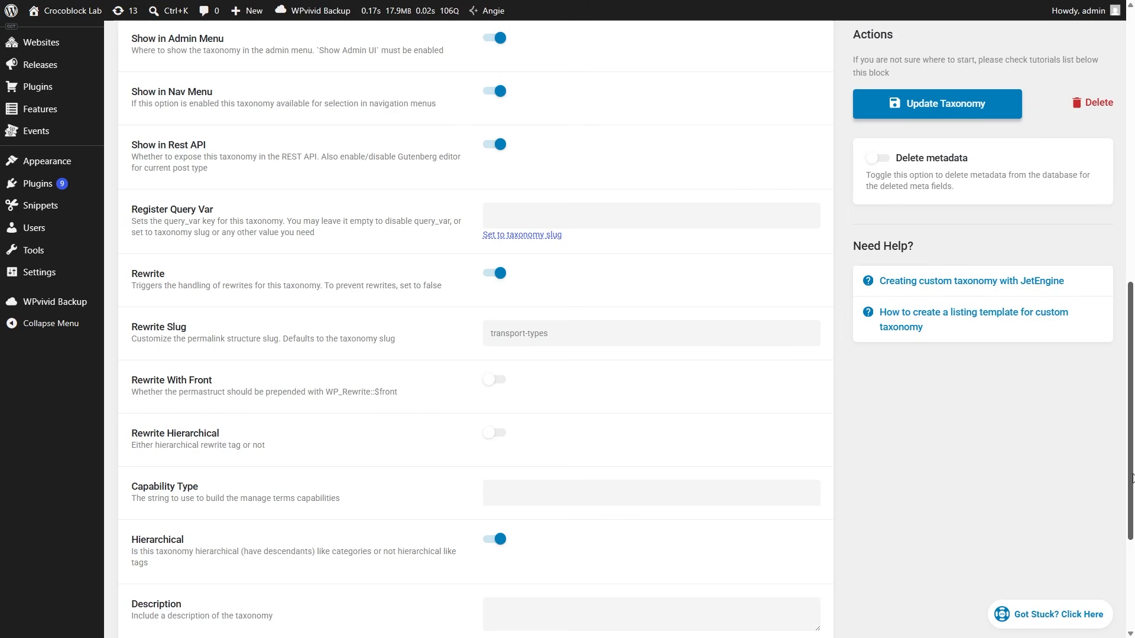
pyautogui.scroll(-4, 1132, 478)
pyautogui.click(429, 513)
pyautogui.scroll(-1, 439, 482)
pyautogui.scroll(-4, 439, 482)
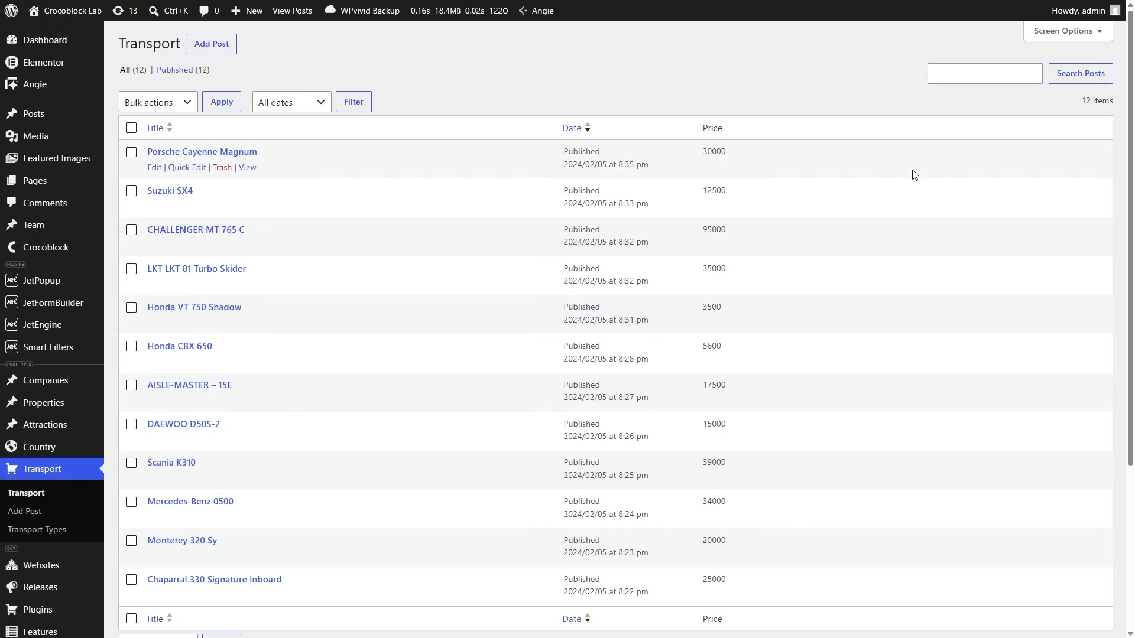
# Step: View the Transport Types terms and open the Cars term
pyautogui.click(55, 533)
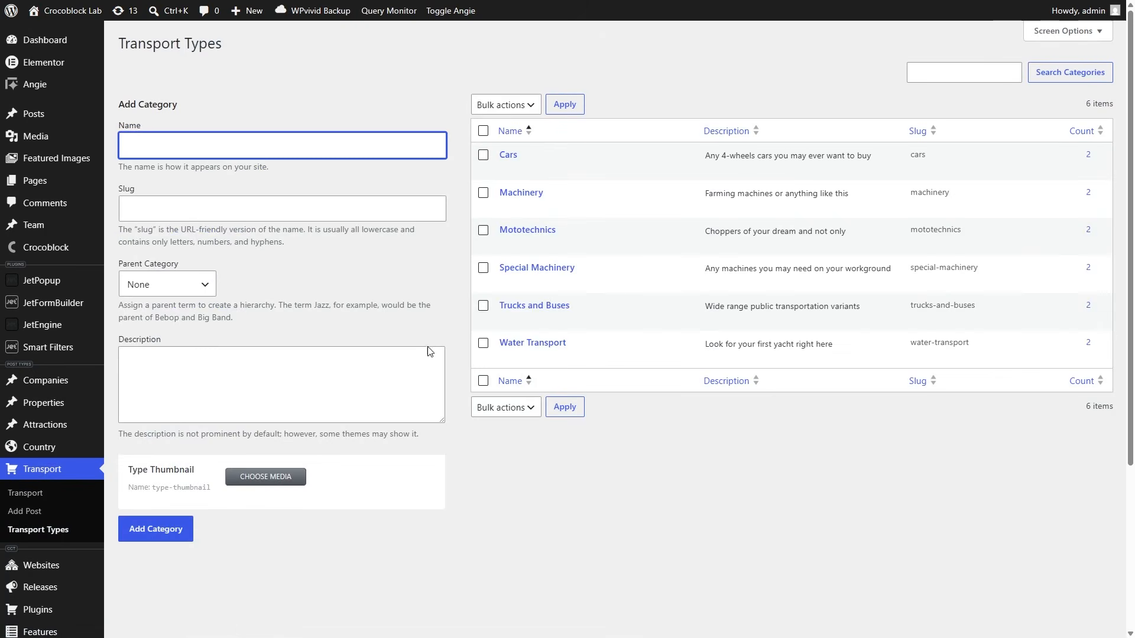
pyautogui.click(513, 150)
pyautogui.click(513, 153)
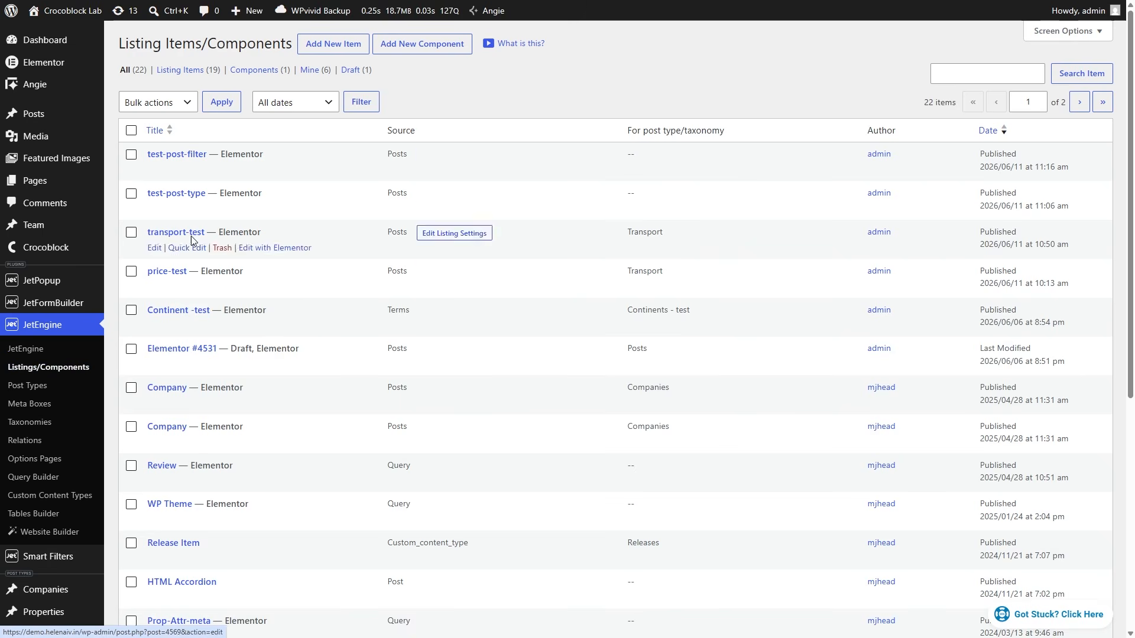
# Step: Start a new listing item based on the Transport post type, keeping Elementor as the listing view
pyautogui.click(335, 52)
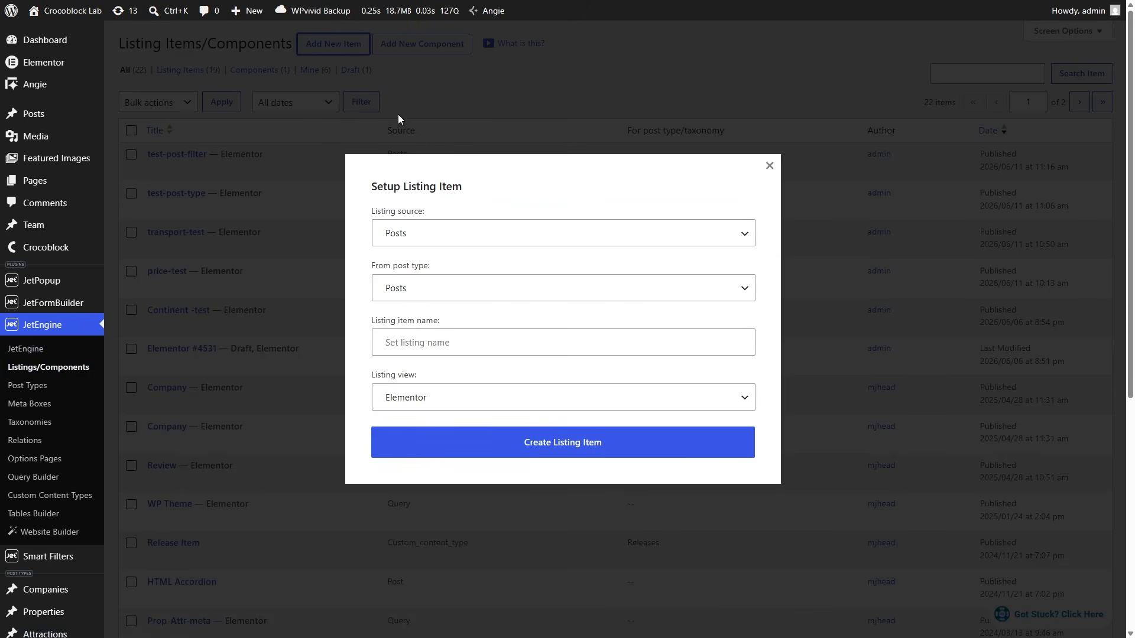
pyautogui.click(471, 302)
pyautogui.scroll(-3, 463, 469)
pyautogui.click(435, 602)
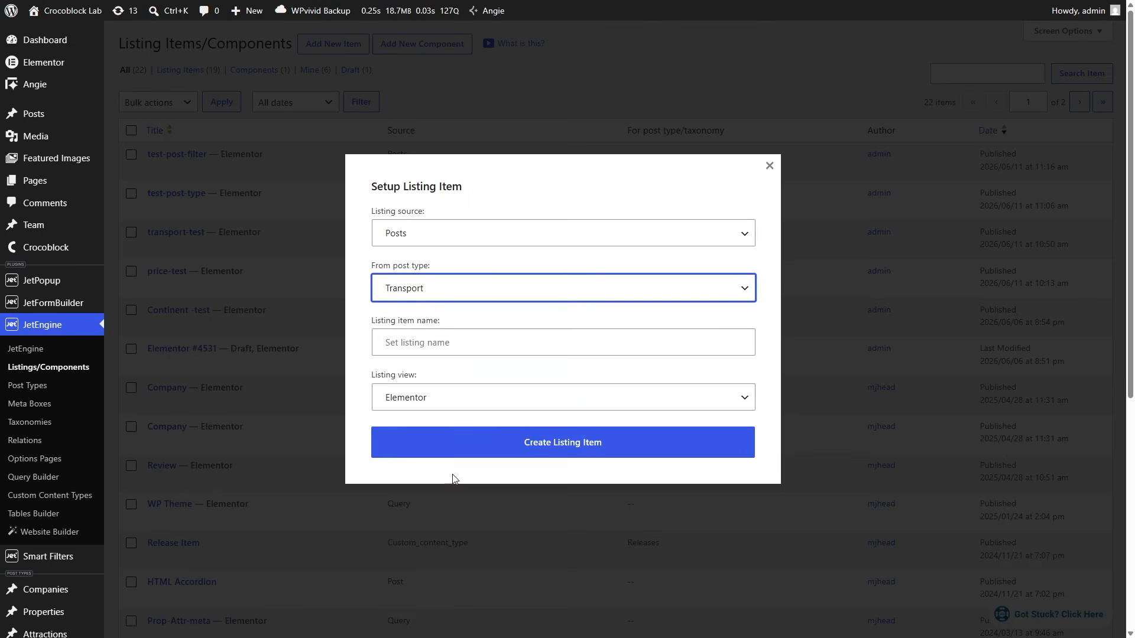
pyautogui.click(458, 344)
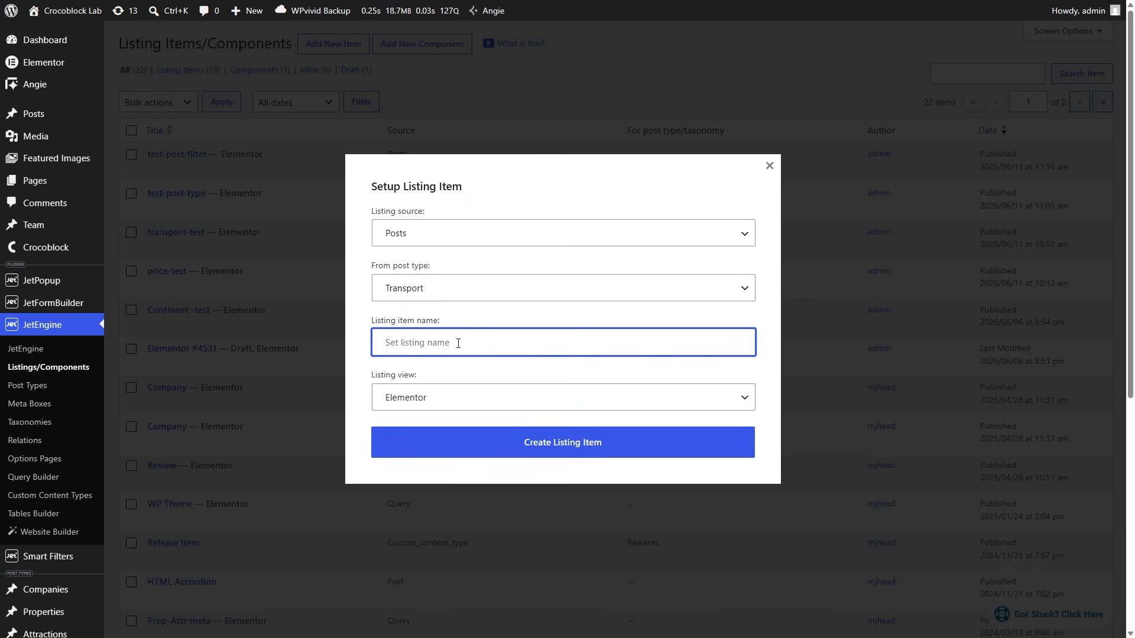
pyautogui.click(453, 402)
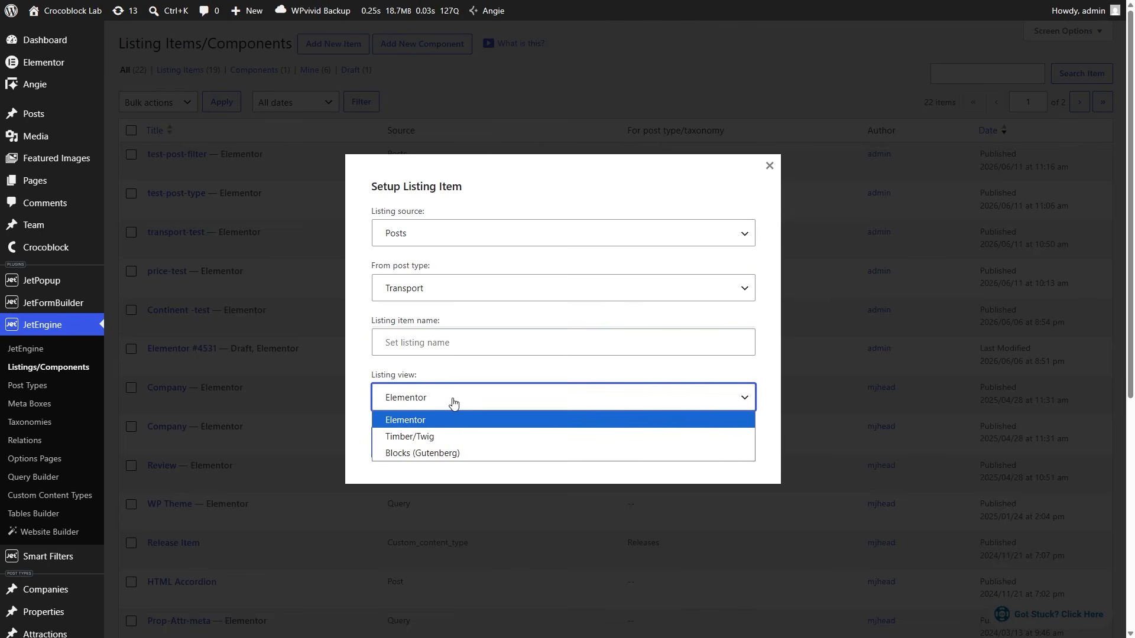
pyautogui.click(453, 403)
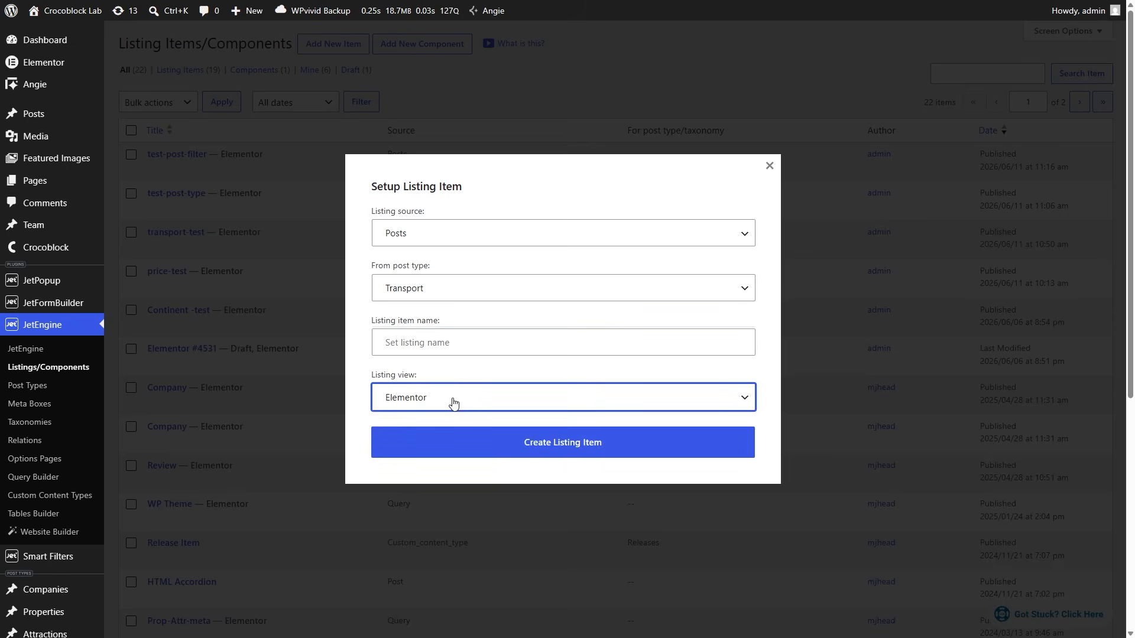
# Step: Switch the new listing item's source to Query Builder and look through the available queries
pyautogui.click(432, 241)
pyautogui.click(432, 272)
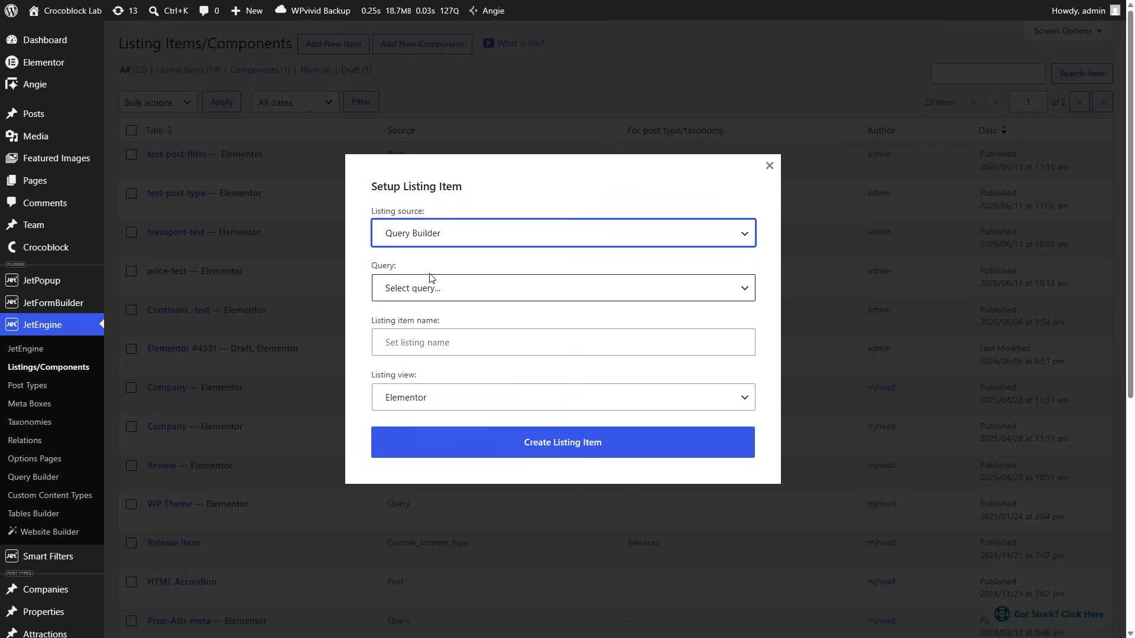
pyautogui.click(439, 289)
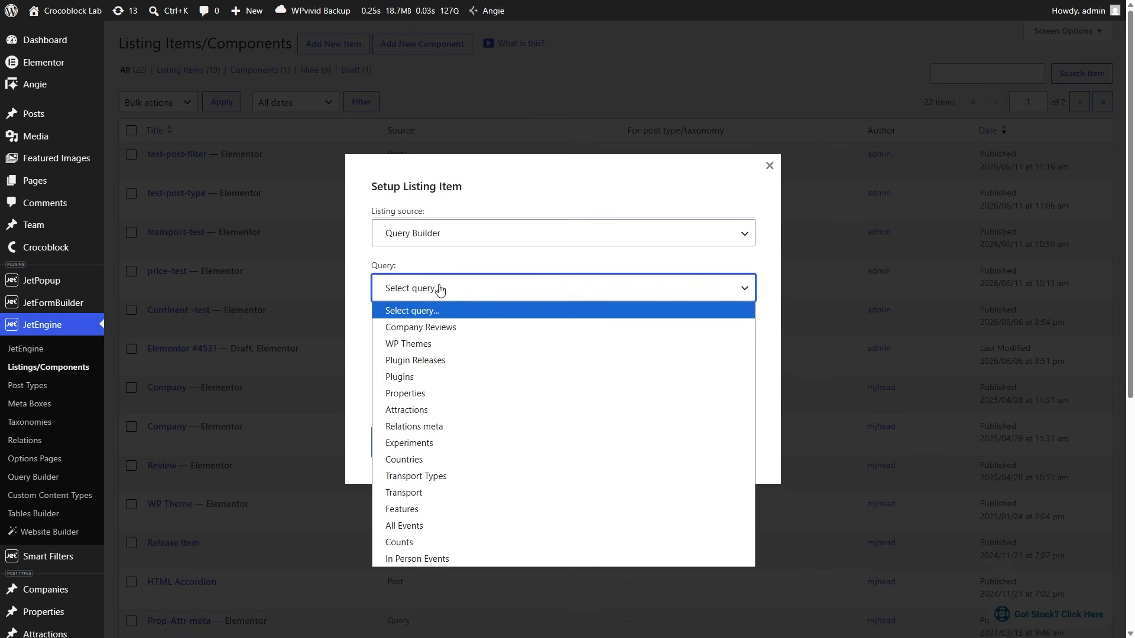
pyautogui.click(440, 289)
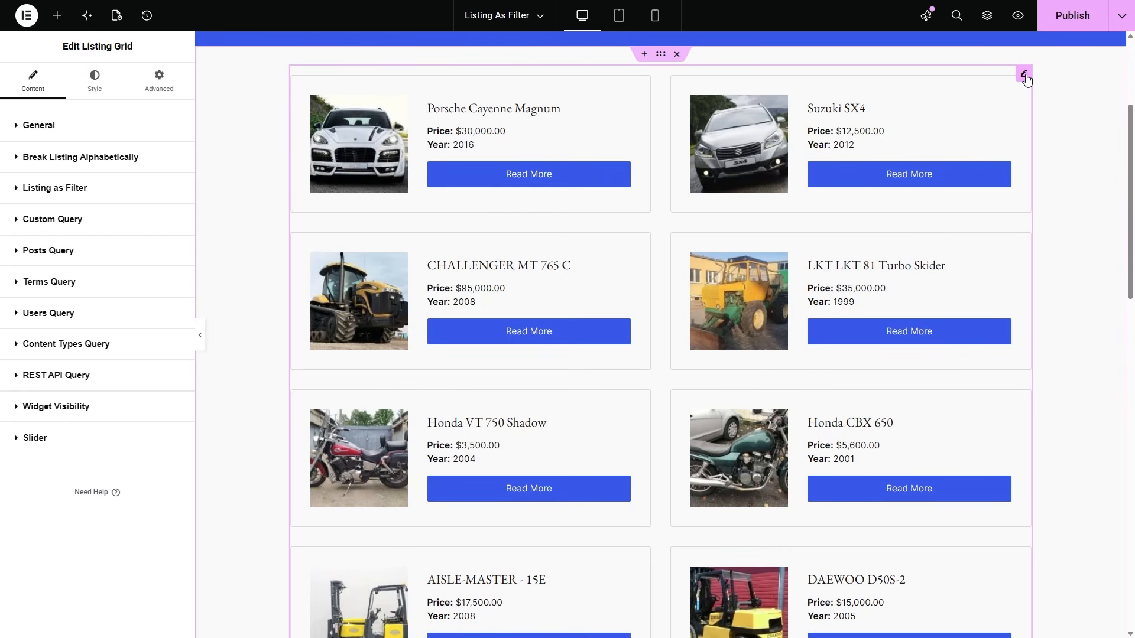
# Step: Review the transport Listing Grid's general settings and enable a custom query using Transport Types
pyautogui.click(156, 132)
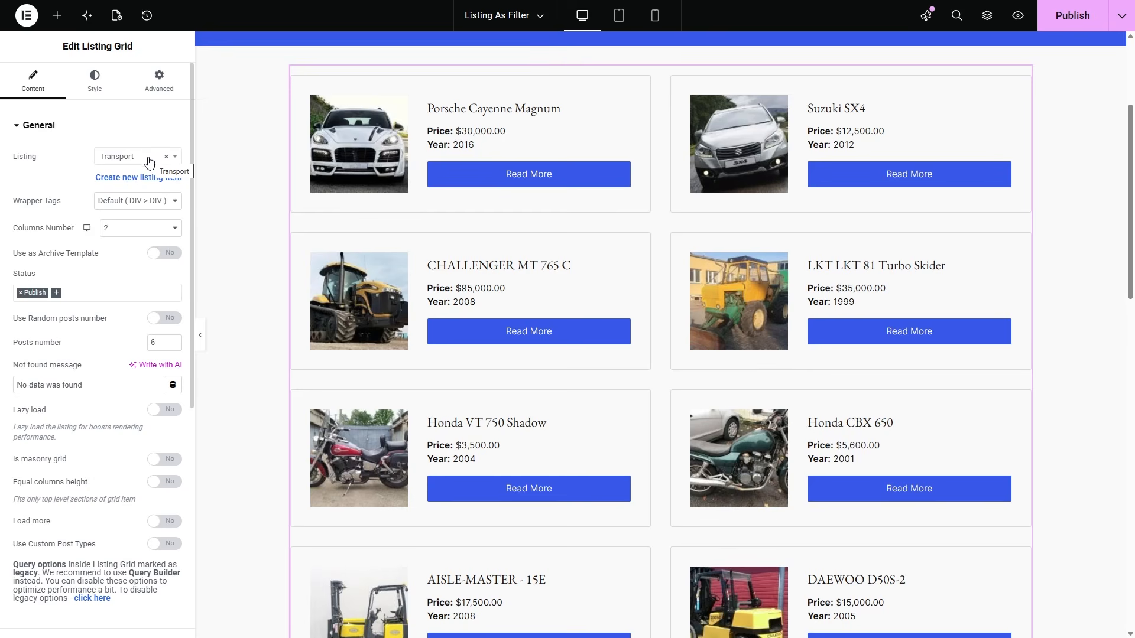
pyautogui.scroll(-5, 148, 210)
pyautogui.click(91, 438)
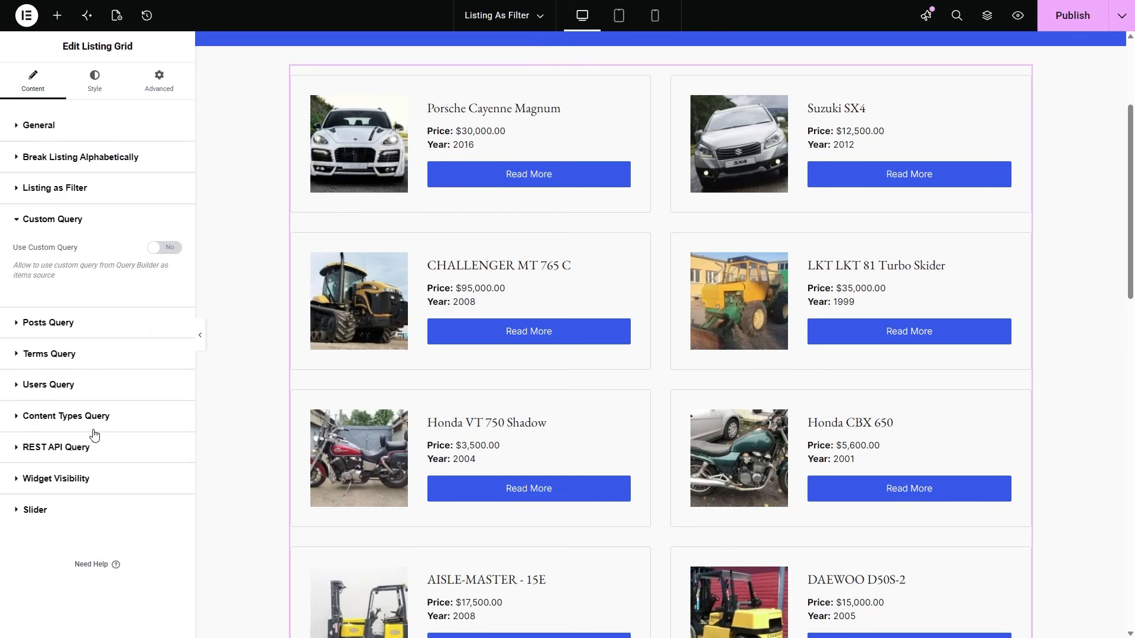
pyautogui.click(173, 249)
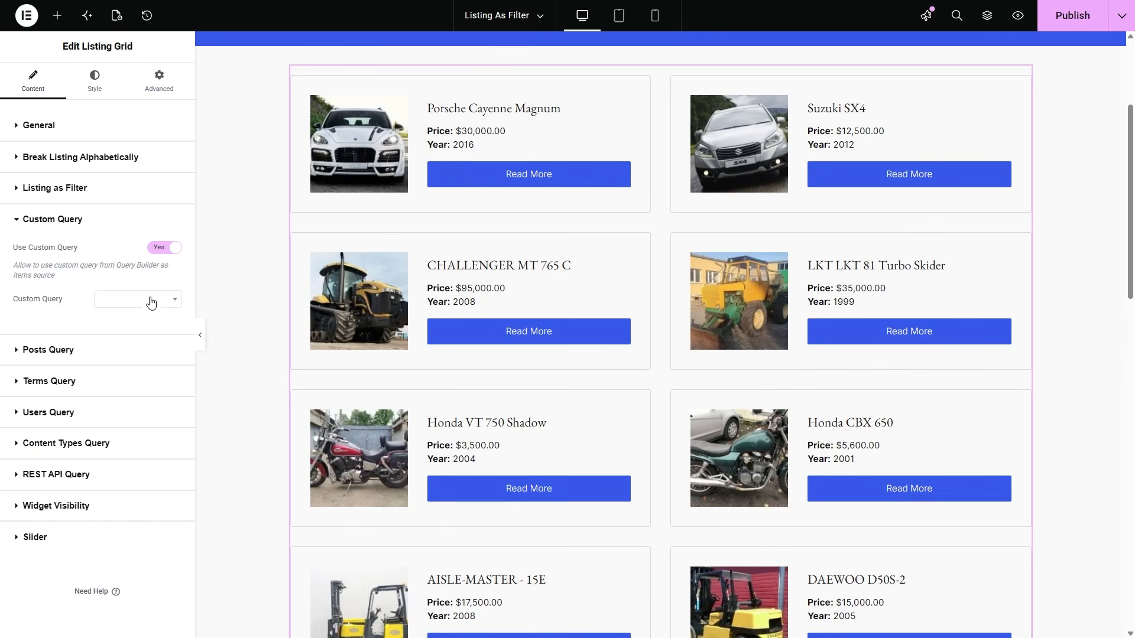
pyautogui.click(148, 303)
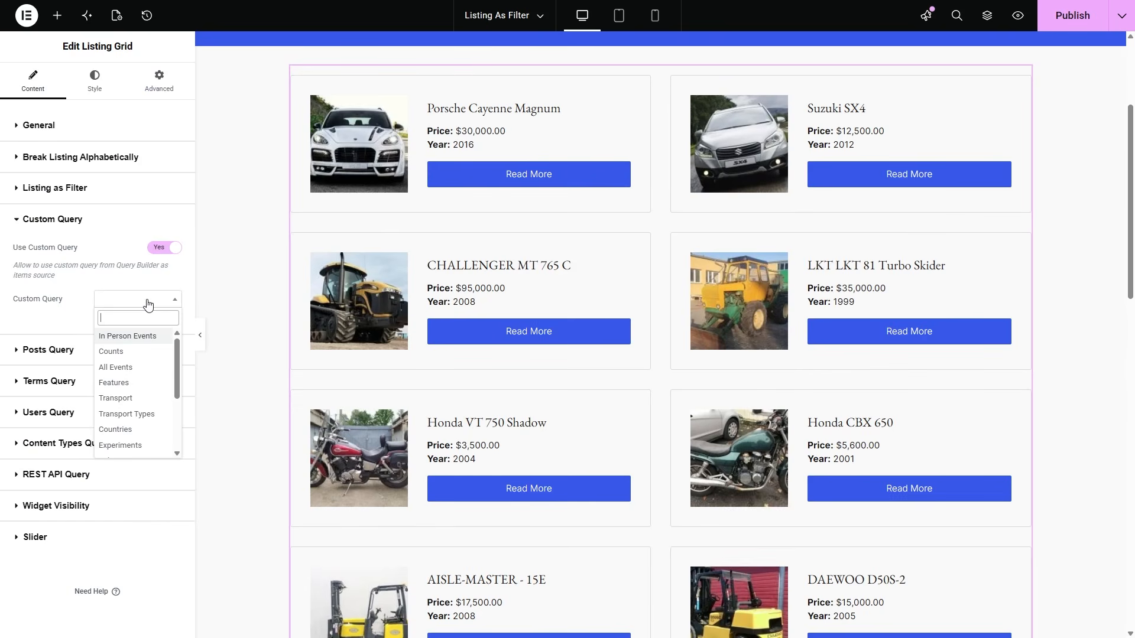
pyautogui.click(136, 414)
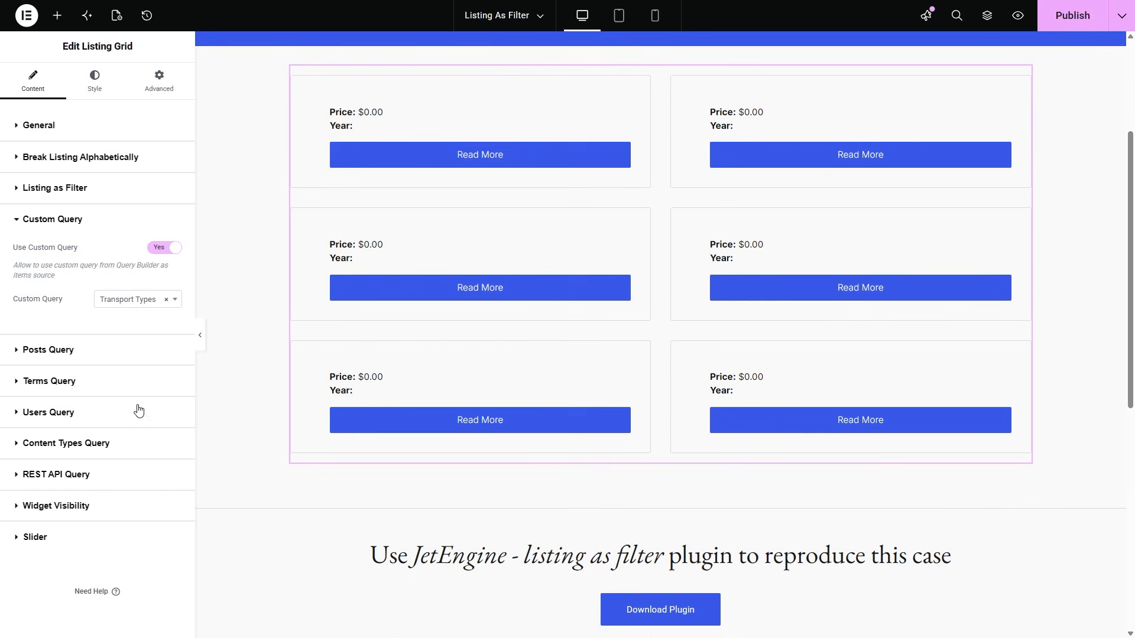
# Step: Switch the transport Listing Grid's custom query to Transport
pyautogui.click(136, 307)
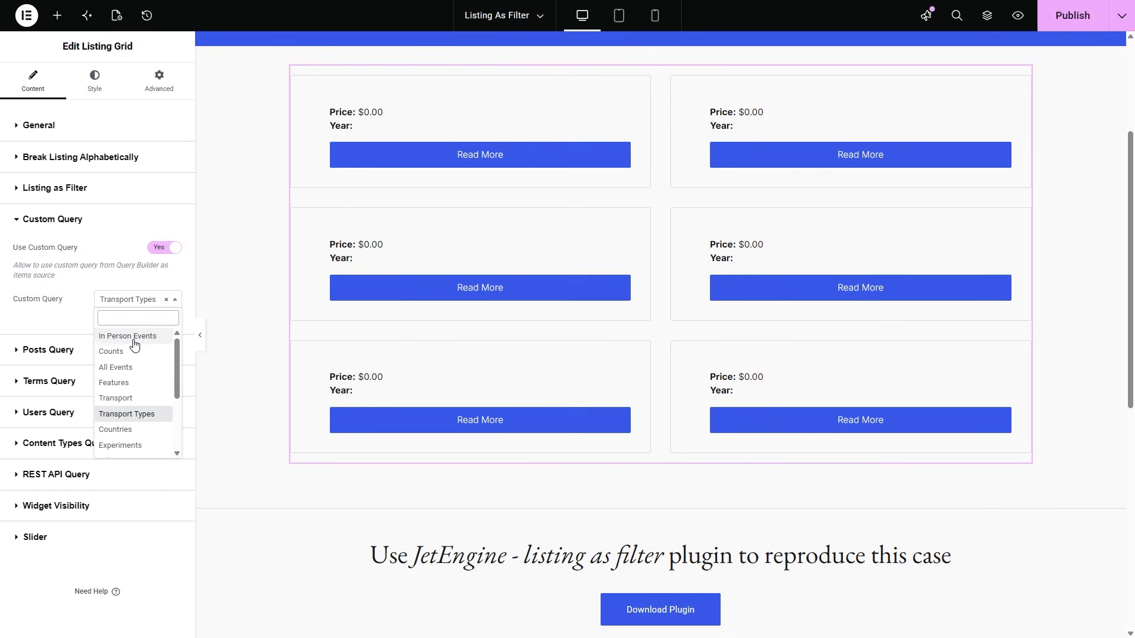
pyautogui.click(126, 398)
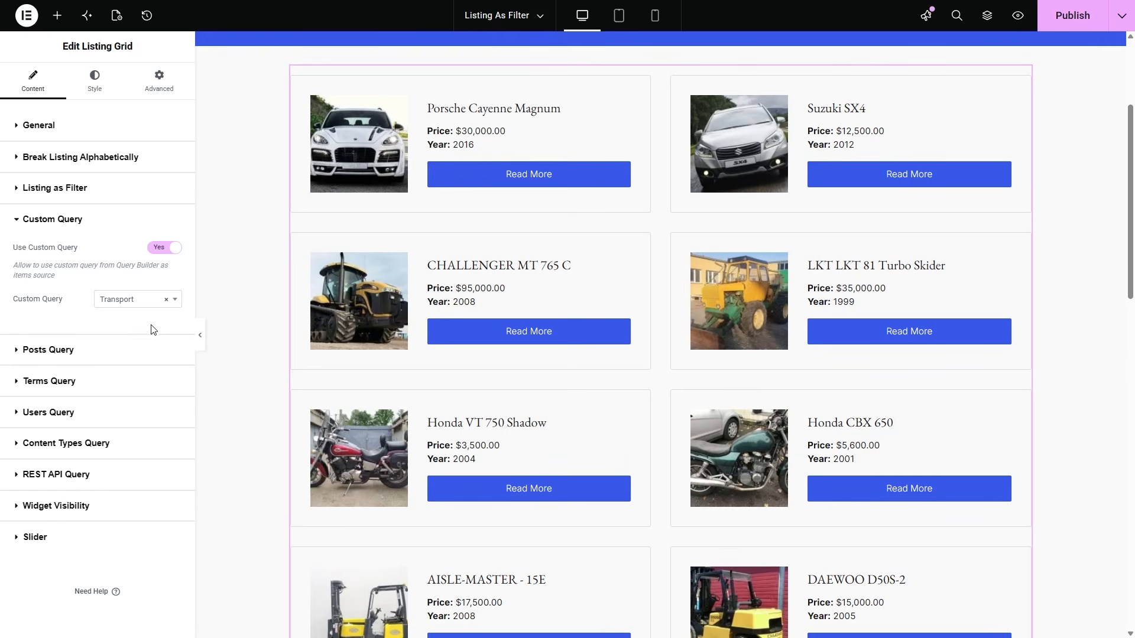
pyautogui.click(161, 250)
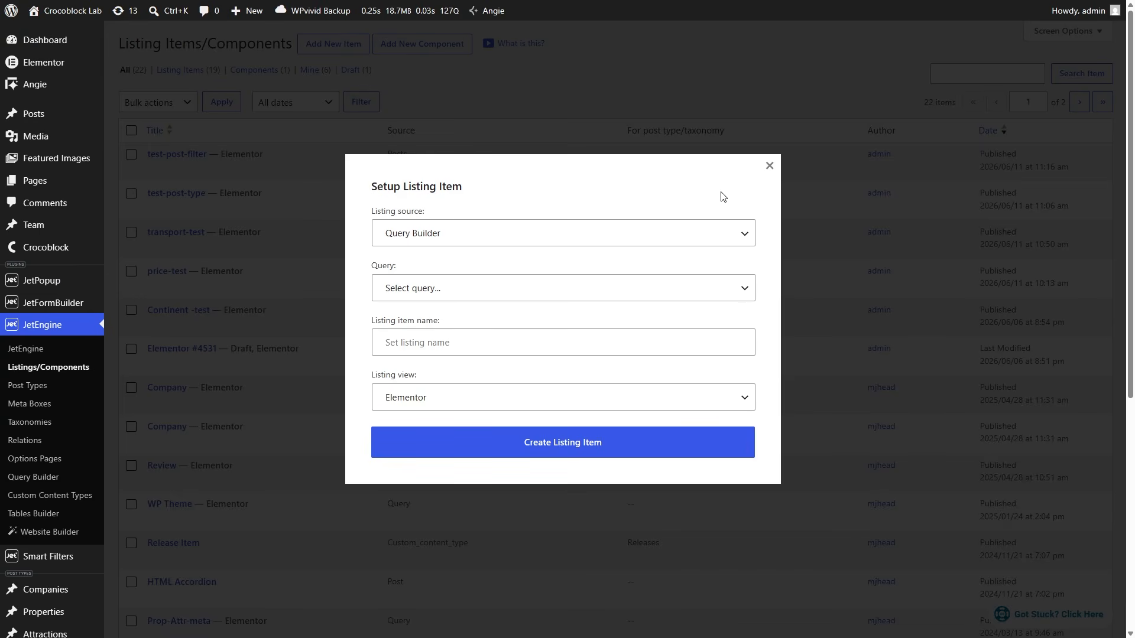
# Step: Check the available listing views in the new listing item setup, keep Elementor and close the setup without creating the item
pyautogui.click(673, 395)
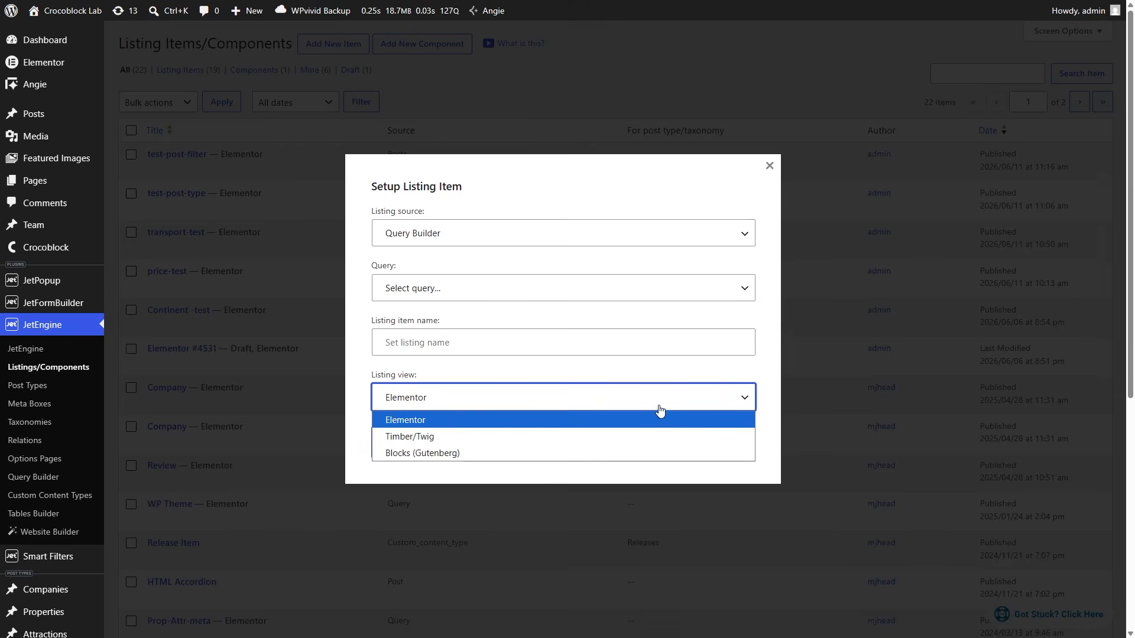
pyautogui.click(658, 409)
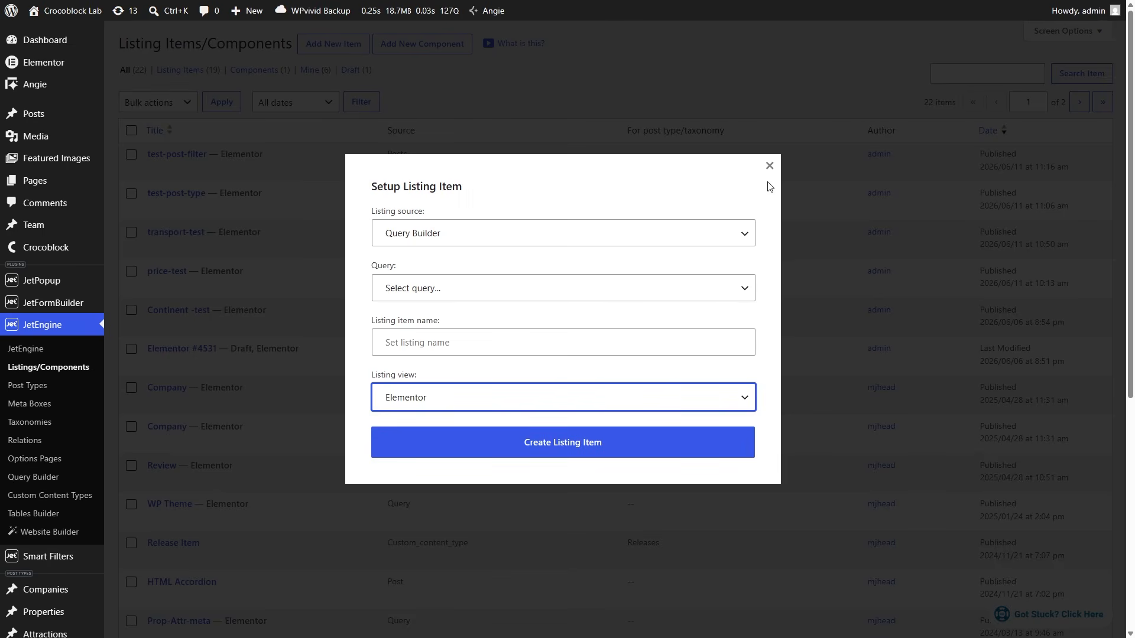
pyautogui.click(769, 165)
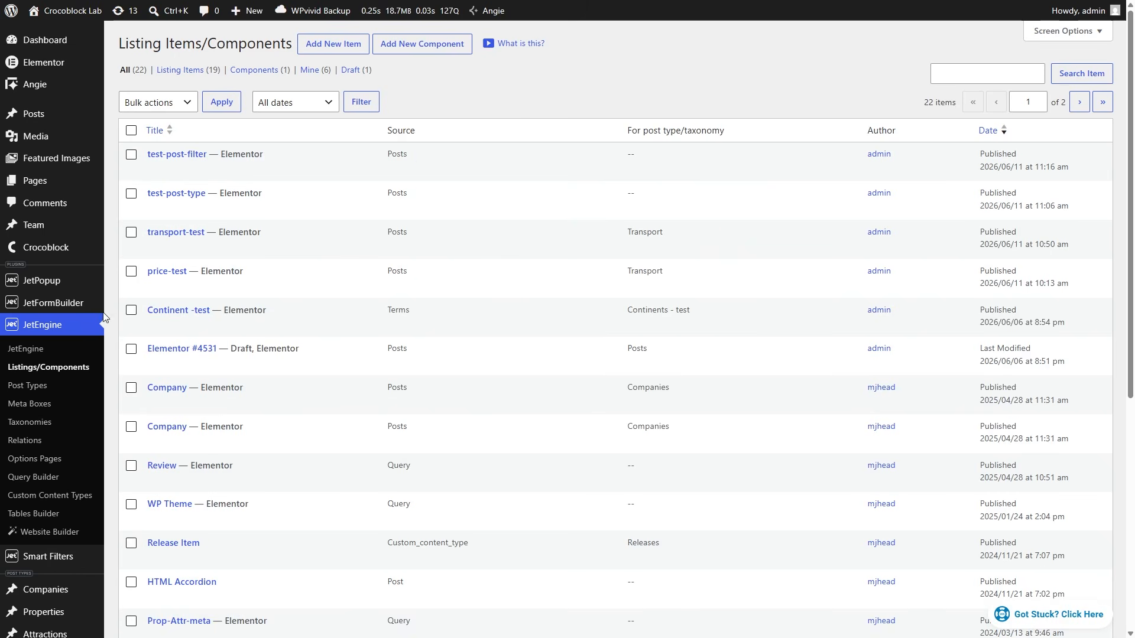
# Step: Open the Performance settings of the JetEngine dashboard
pyautogui.click(43, 350)
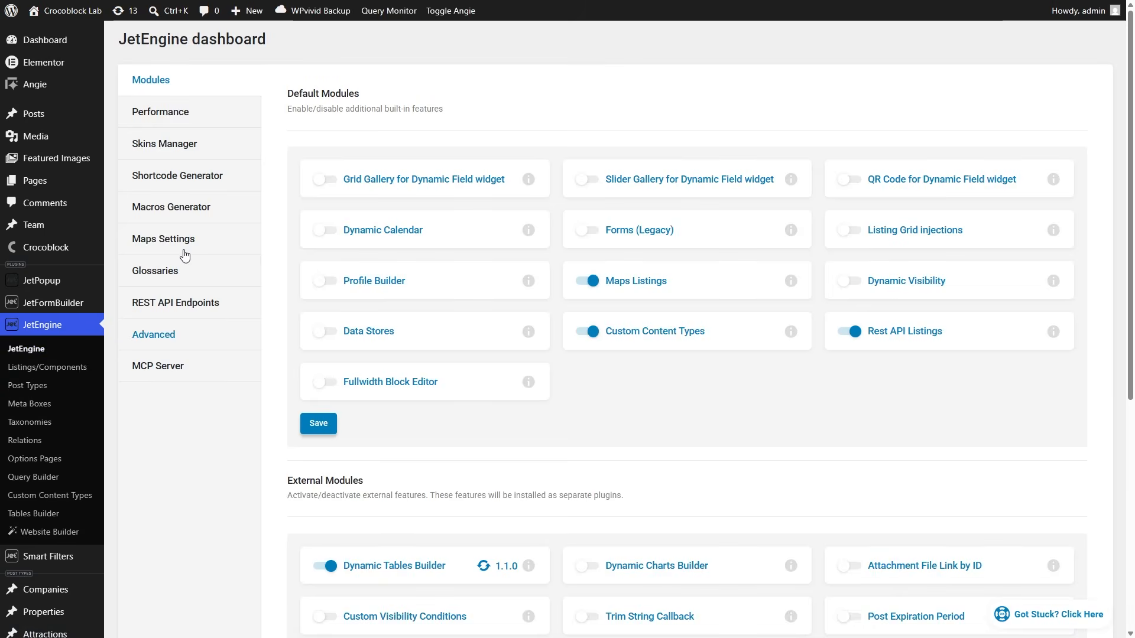
pyautogui.click(180, 115)
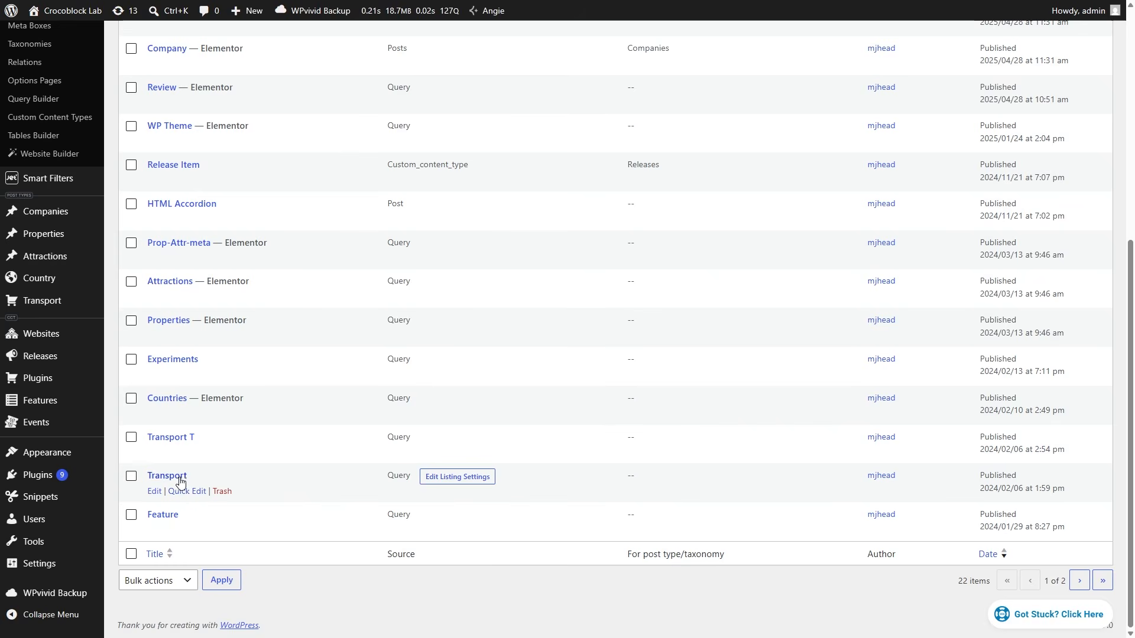
# Step: Open the Transport listing item and look through its HTML and CSS code
pyautogui.click(176, 477)
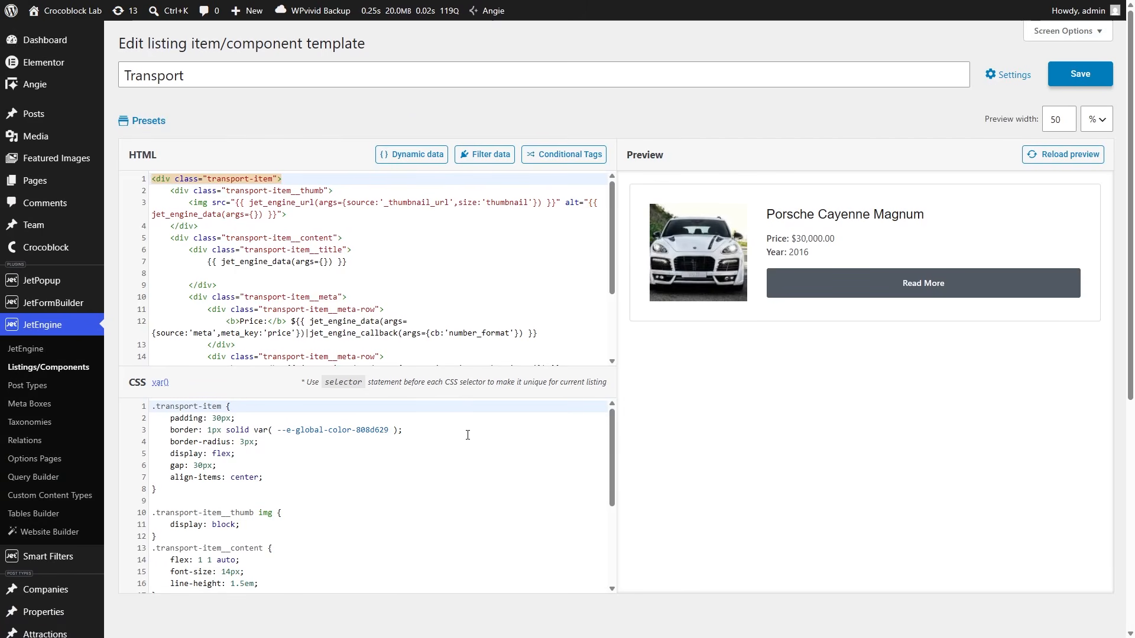
pyautogui.moveTo(617, 296); pyautogui.dragTo(619, 353)
pyautogui.moveTo(609, 430)
pyautogui.mouseDown()
pyautogui.moveTo(607, 518)
pyautogui.moveTo(616, 436)
pyautogui.mouseUp()
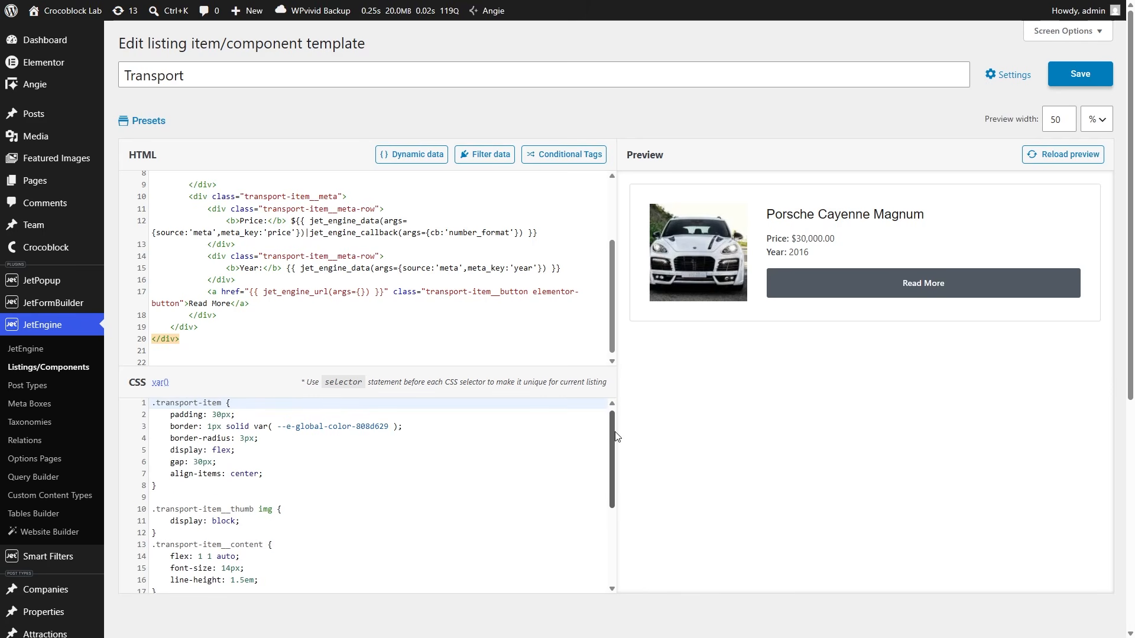
# Step: Inspect the markup of the Transport preview, expanding the content, meta and Year row elements, and close the inspector
pyautogui.rightClick(688, 273)
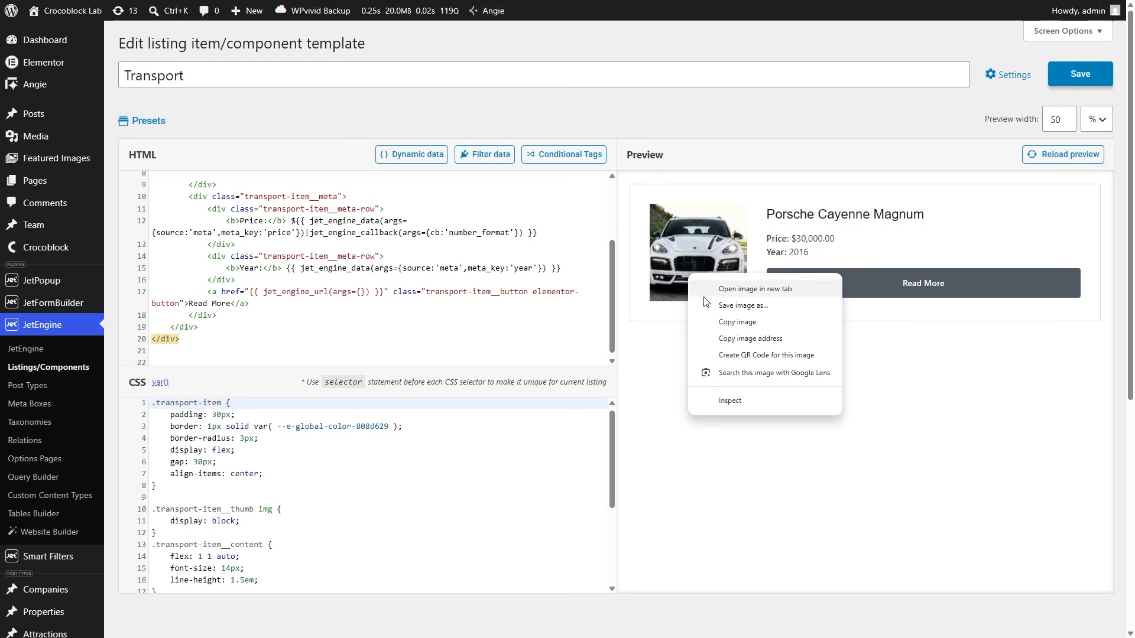
pyautogui.click(730, 402)
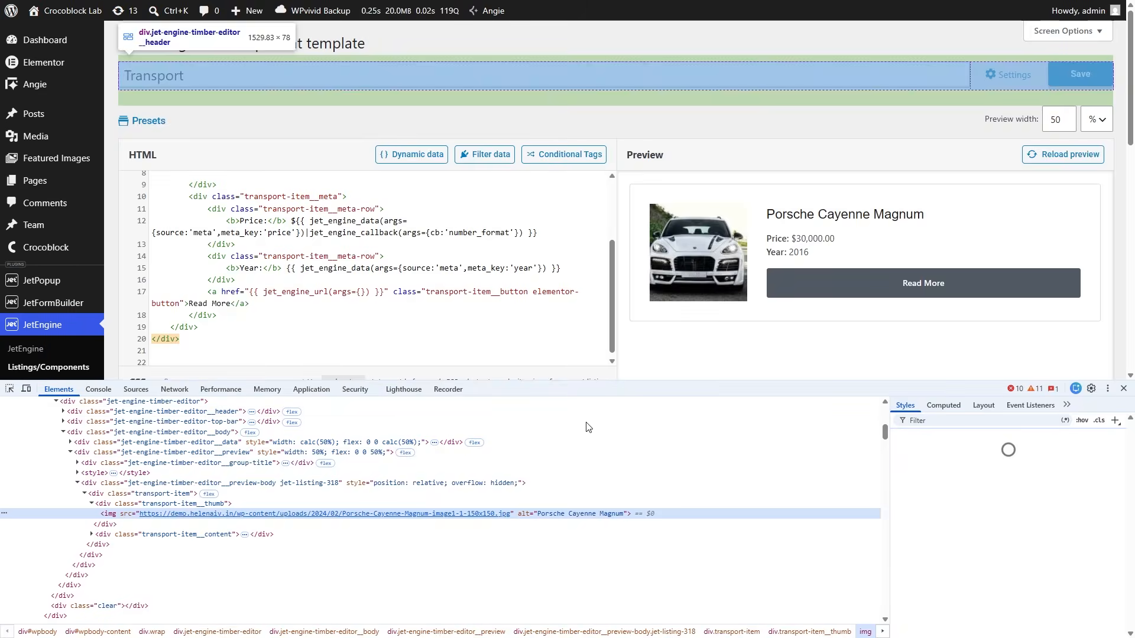
pyautogui.click(91, 534)
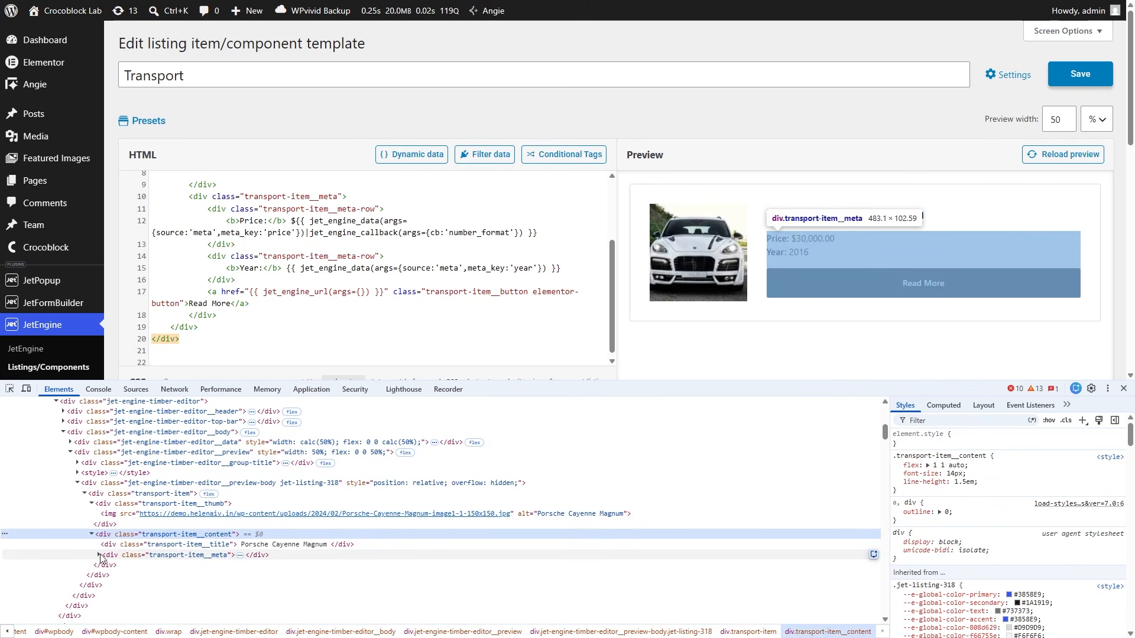
pyautogui.click(99, 556)
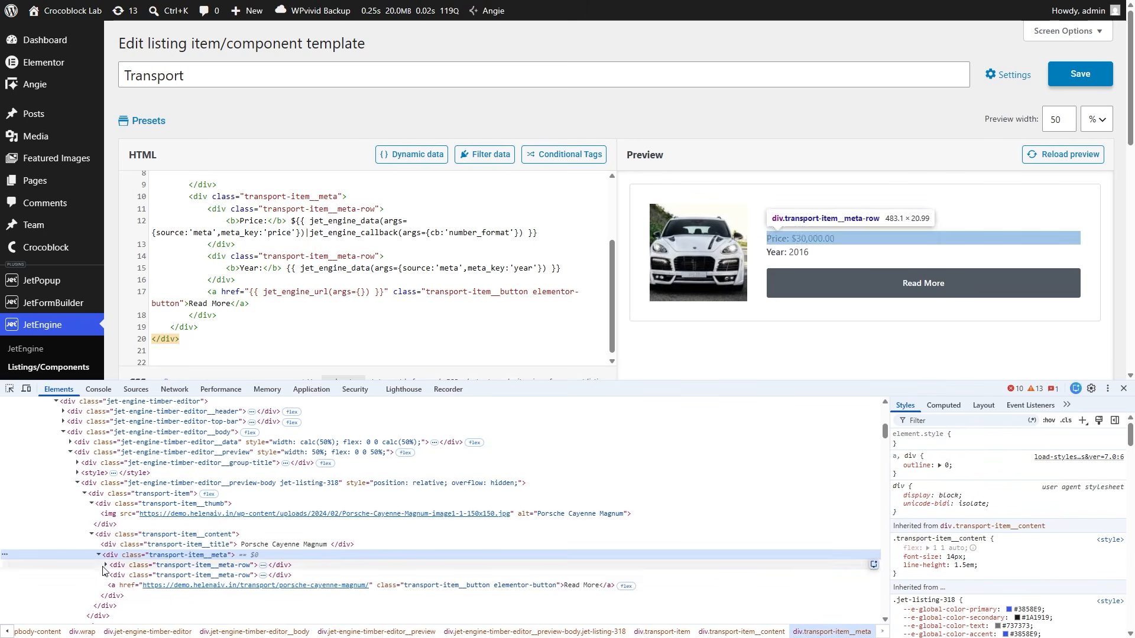
pyautogui.click(107, 575)
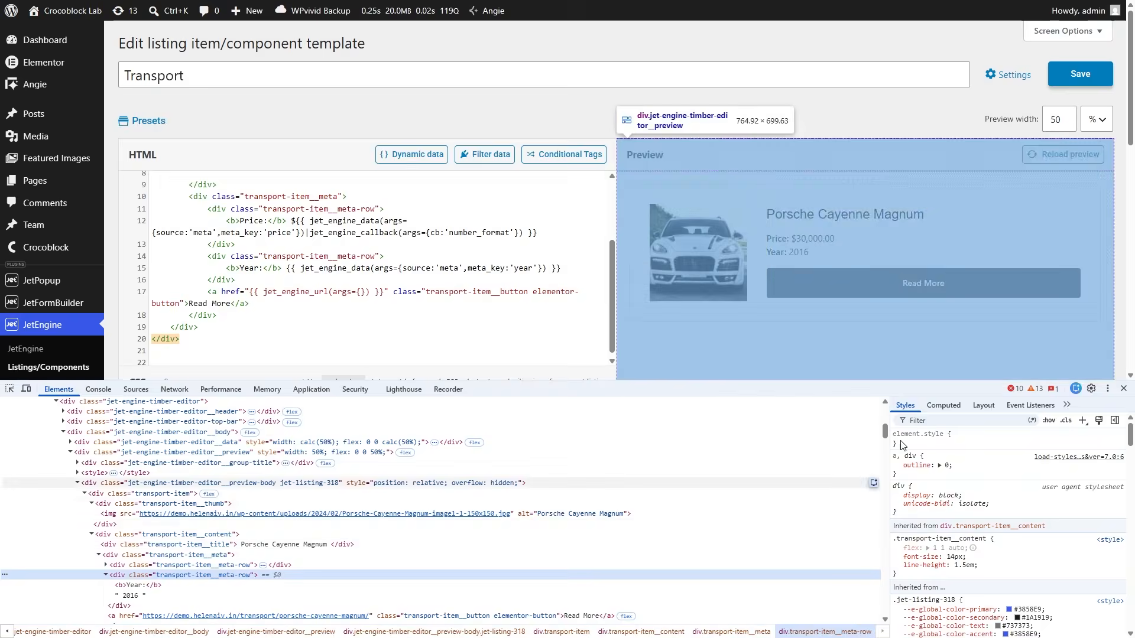
pyautogui.click(1124, 389)
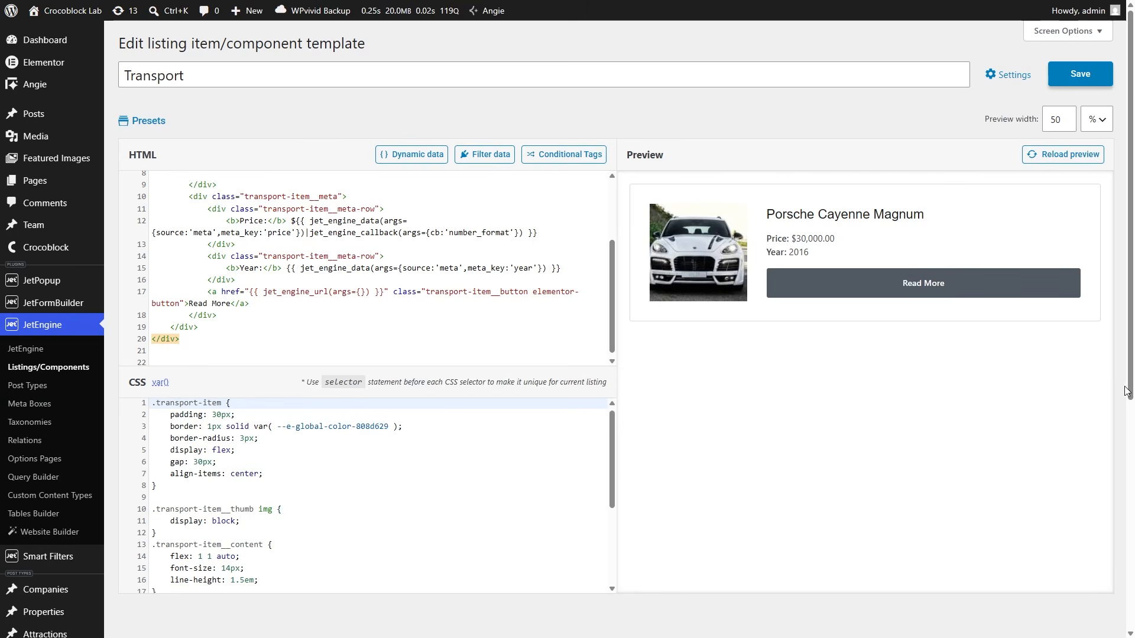
# Step: Set up a Dynamic Data insertion below the title code of the Transport template, using Meta Data as source and Transport's Price field
pyautogui.scroll(3, 532, 237)
pyautogui.click(424, 160)
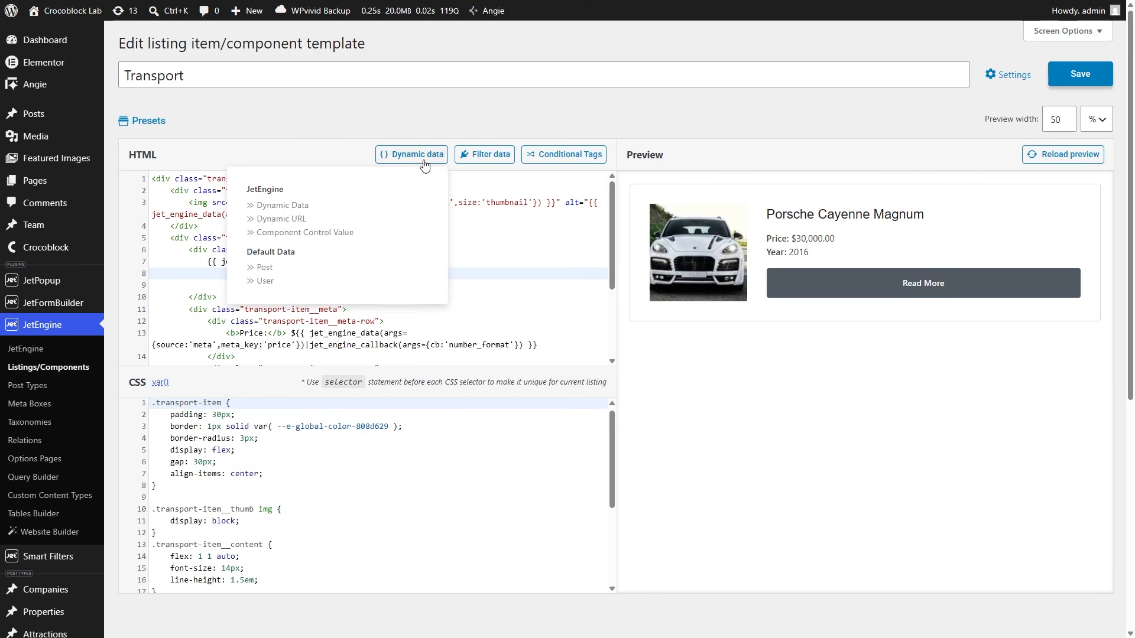
pyautogui.click(302, 206)
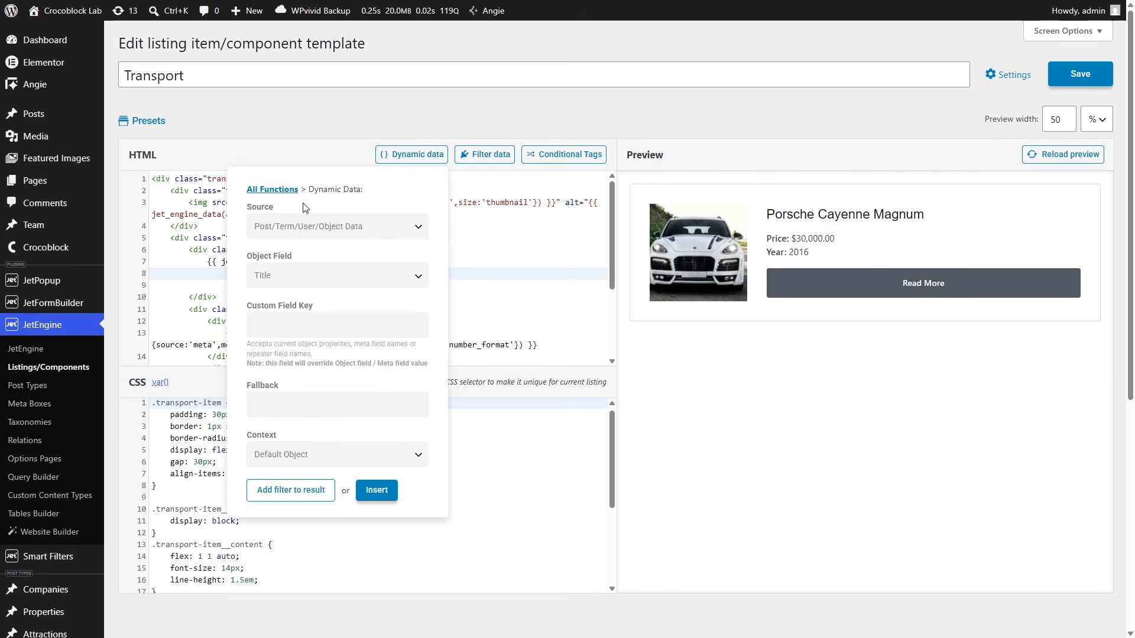
pyautogui.click(311, 225)
pyautogui.click(304, 262)
pyautogui.click(304, 269)
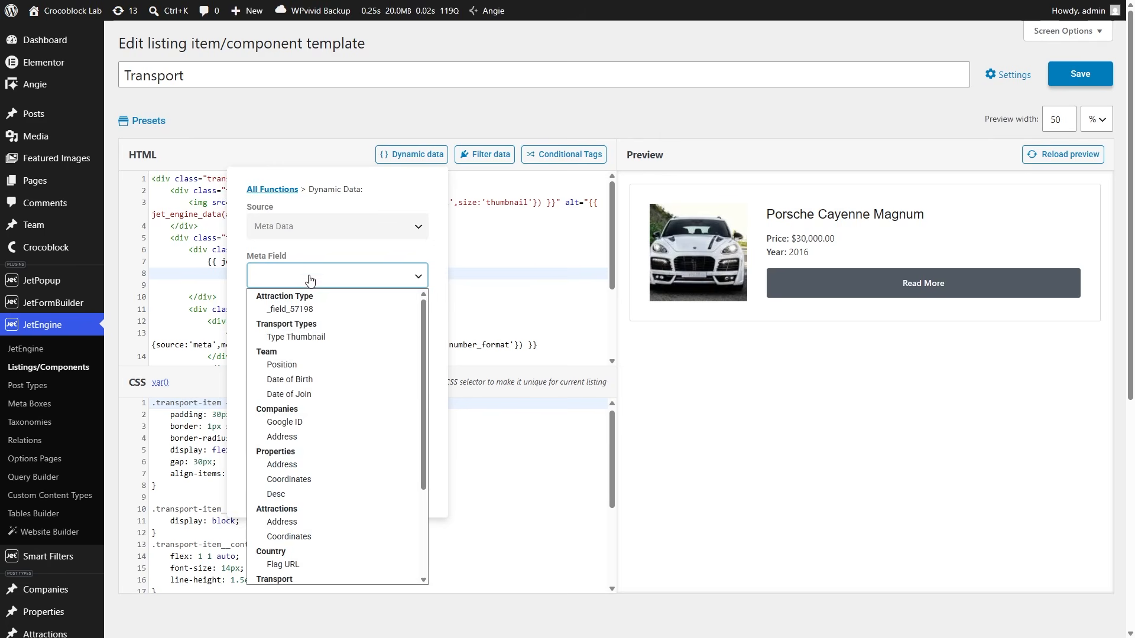
pyautogui.scroll(-3, 319, 331)
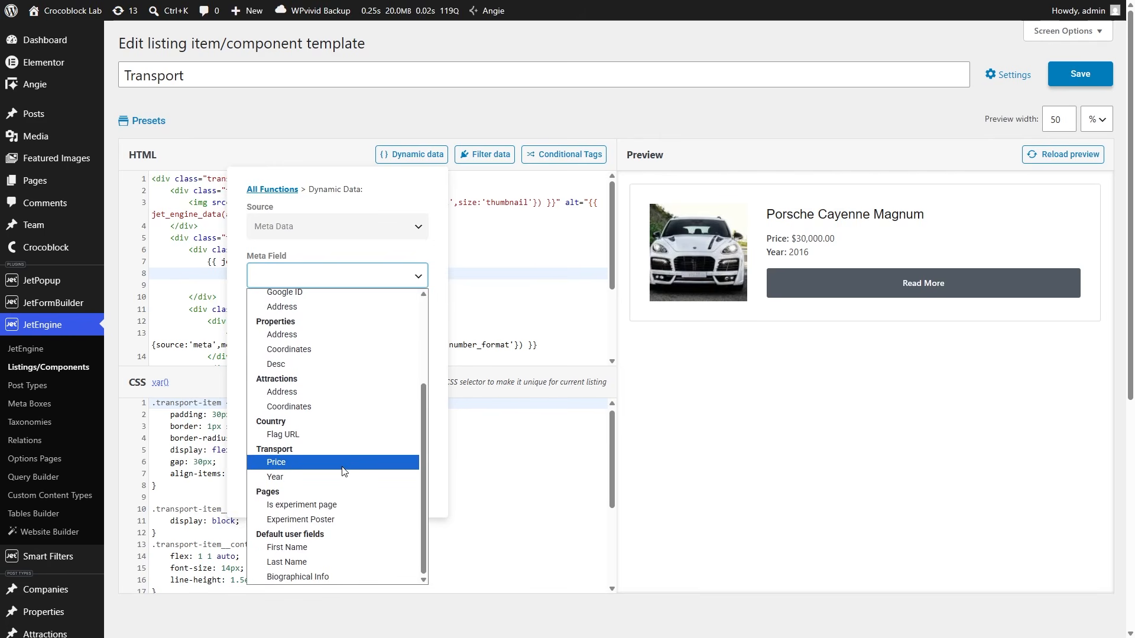
pyautogui.click(342, 467)
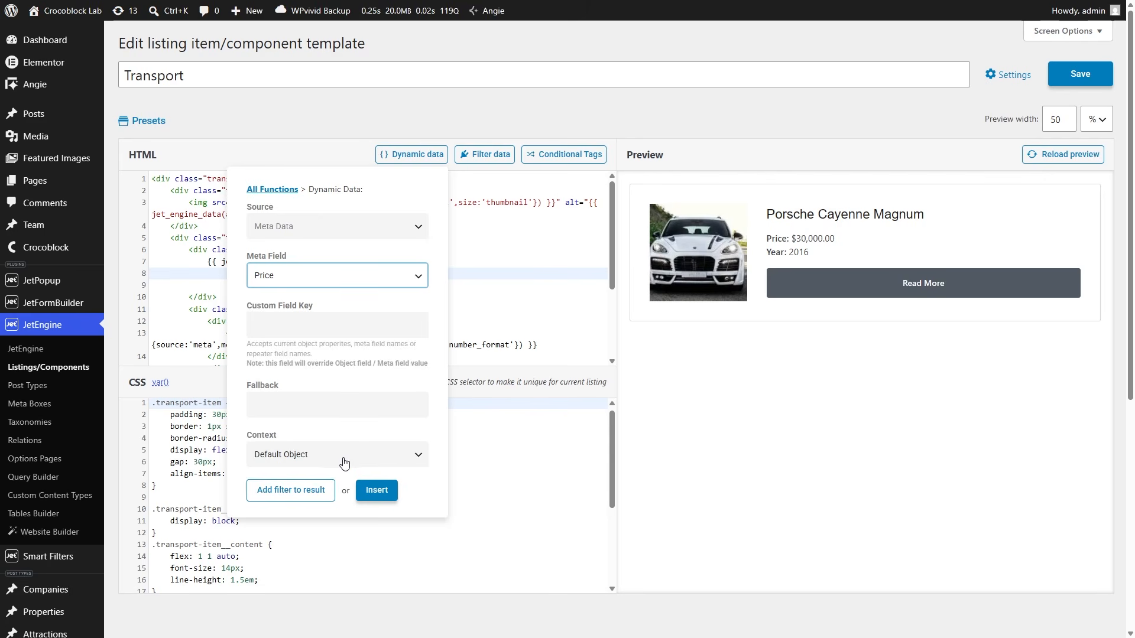
# Step: Add a JetEngine Callback filter with Format number to the price data, insert it into the template and reload the preview
pyautogui.click(316, 490)
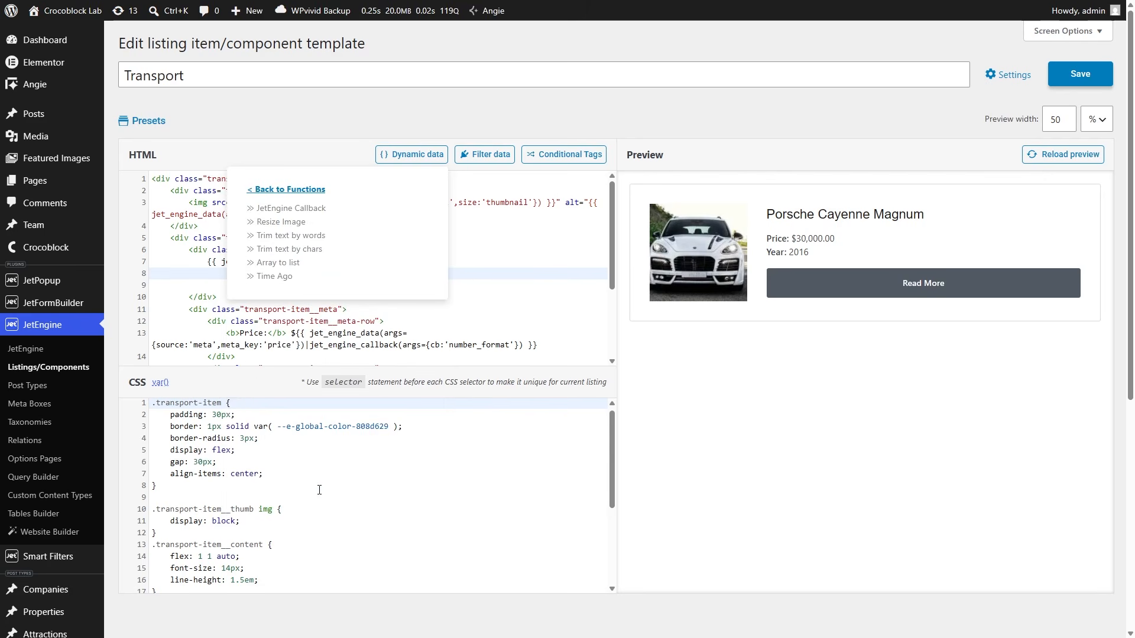
pyautogui.click(296, 208)
pyautogui.click(308, 220)
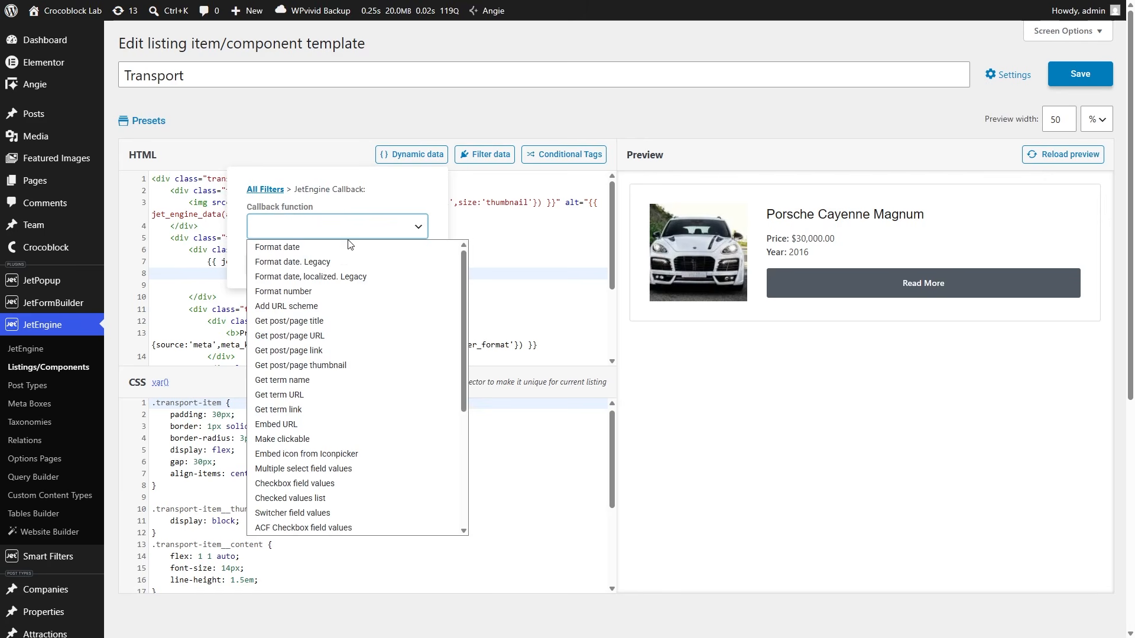
pyautogui.click(398, 297)
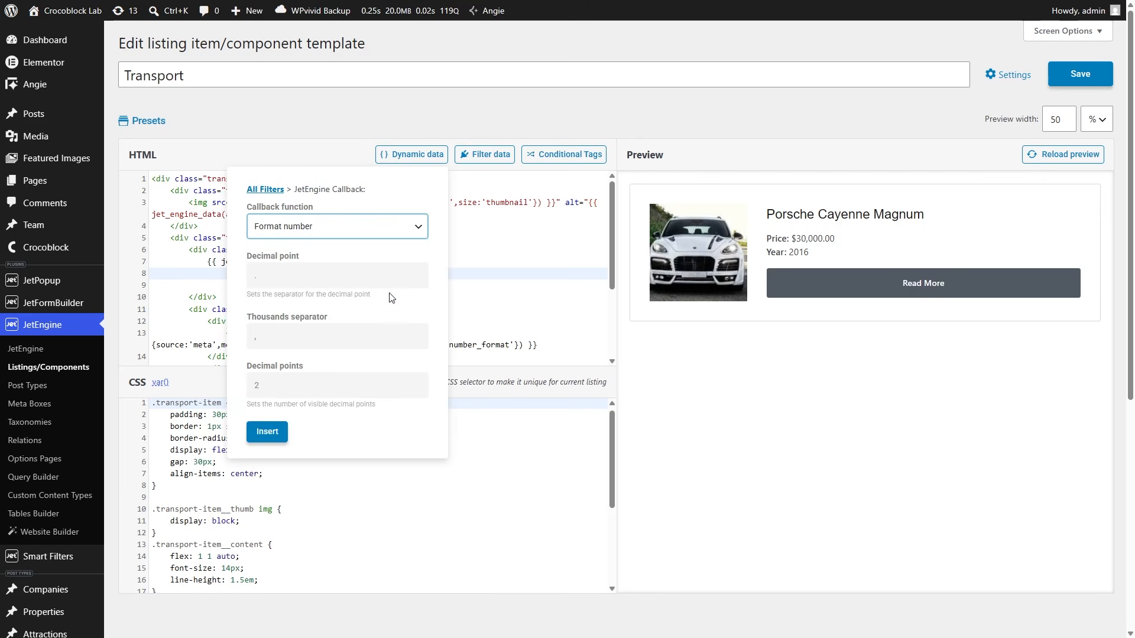
pyautogui.click(267, 431)
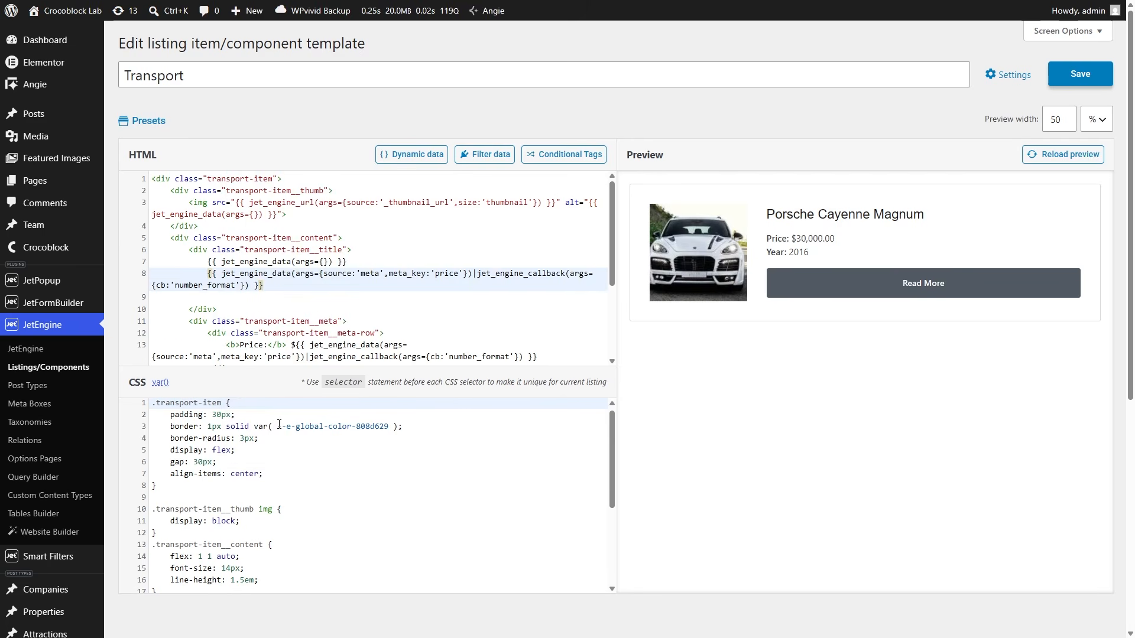
pyautogui.click(1045, 157)
pyautogui.moveTo(997, 219); pyautogui.dragTo(929, 214)
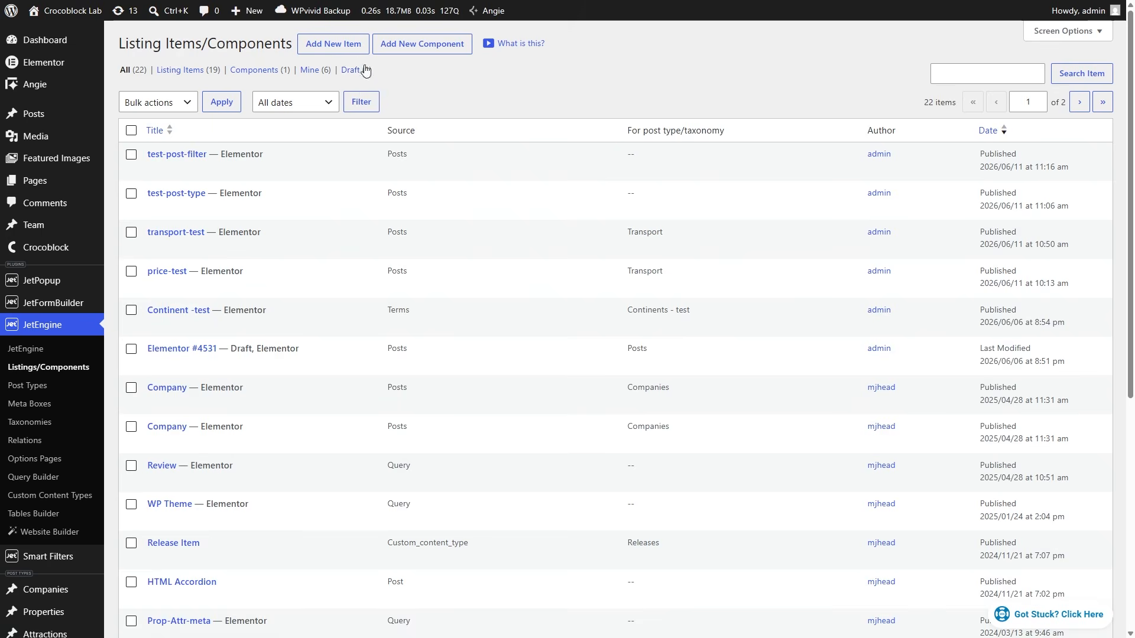
# Step: Start a new listing item with Terms as its source and Transport Types as its taxonomy
pyautogui.click(340, 45)
pyautogui.click(436, 231)
pyautogui.click(435, 288)
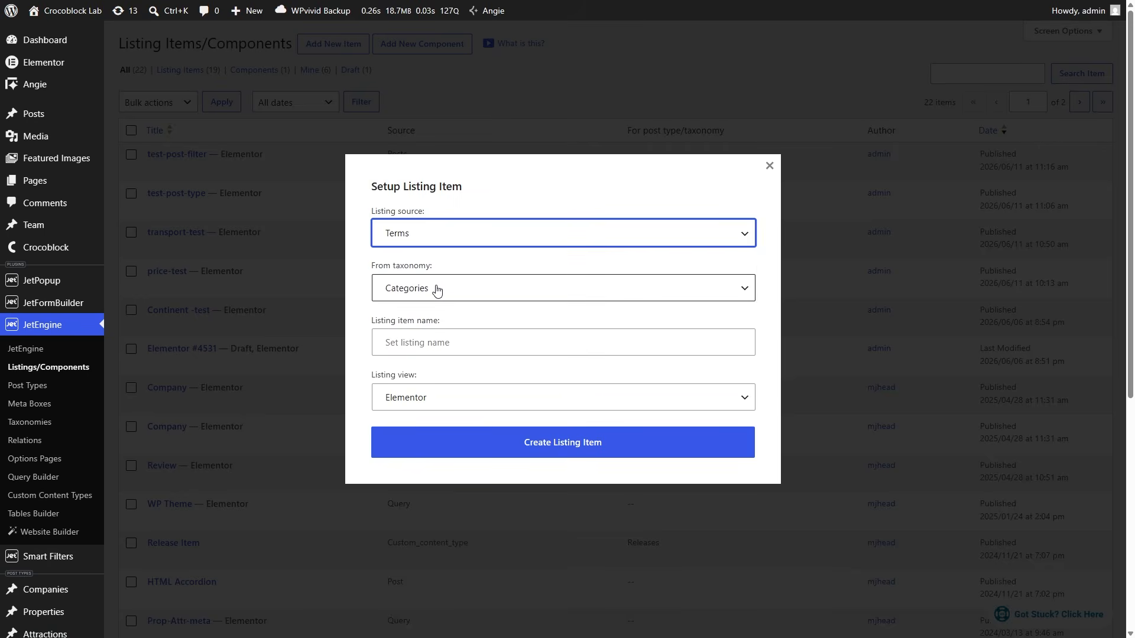
pyautogui.click(436, 287)
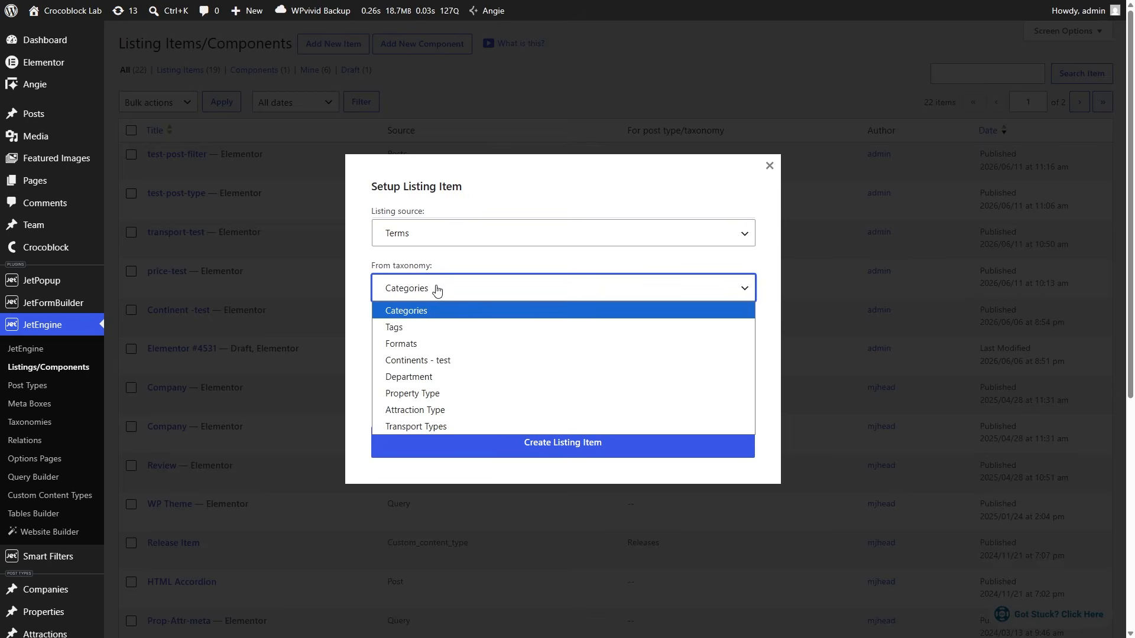
pyautogui.click(433, 425)
# Step: Name the listing item Transport Types, set its view to Timber/Twig and create it
pyautogui.click(441, 344)
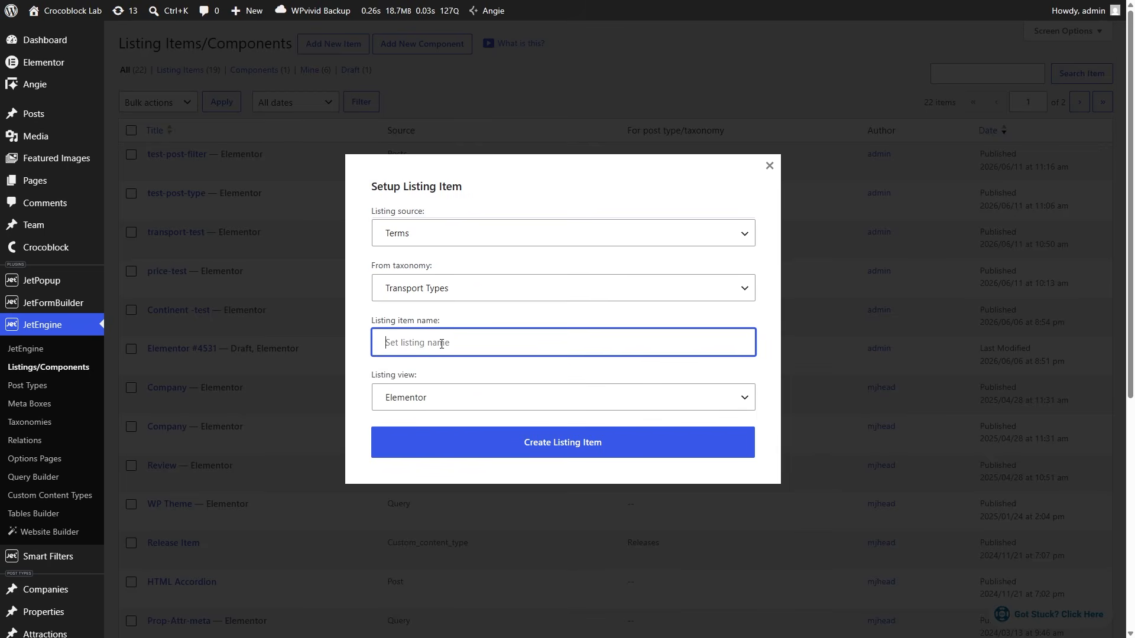
pyautogui.write('Transport Types')
pyautogui.click(530, 397)
pyautogui.click(515, 435)
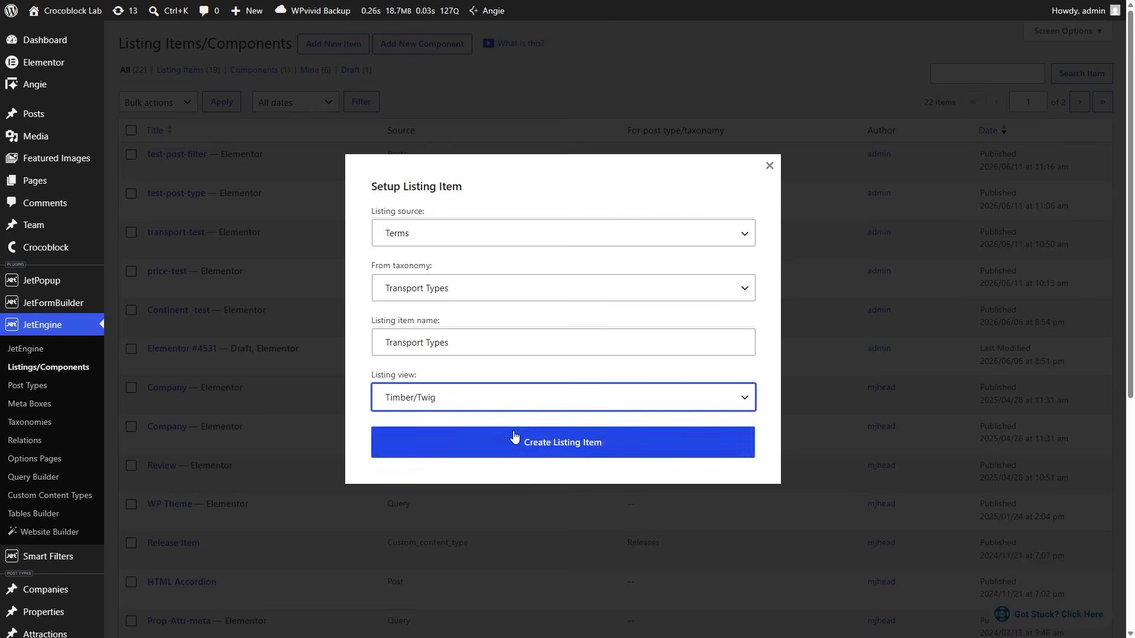
pyautogui.click(515, 449)
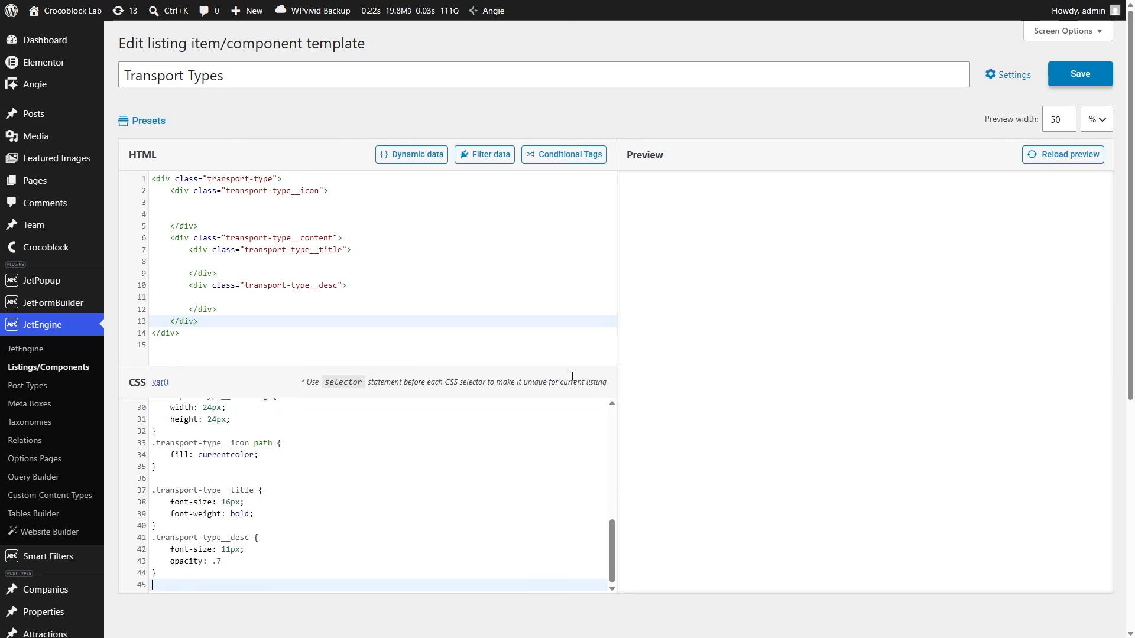
# Step: Reload the preview and set up a Dynamic Data insertion inside the transport-type__icon div, using Meta Data as source and the Type Thumbnail field
pyautogui.click(1042, 165)
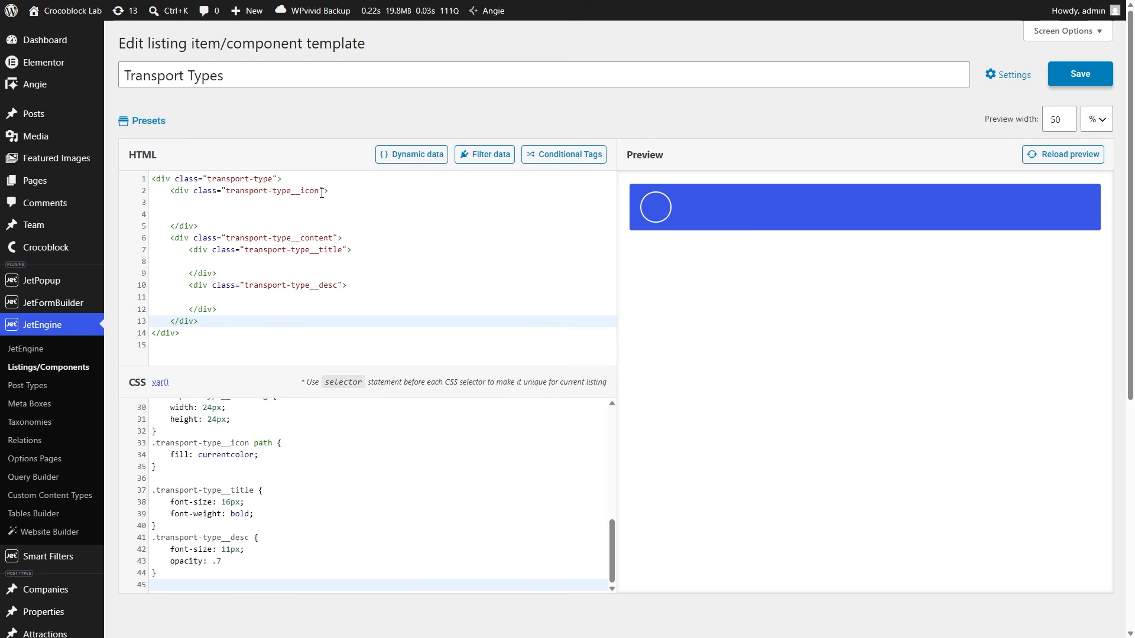
pyautogui.moveTo(320, 191); pyautogui.dragTo(224, 191)
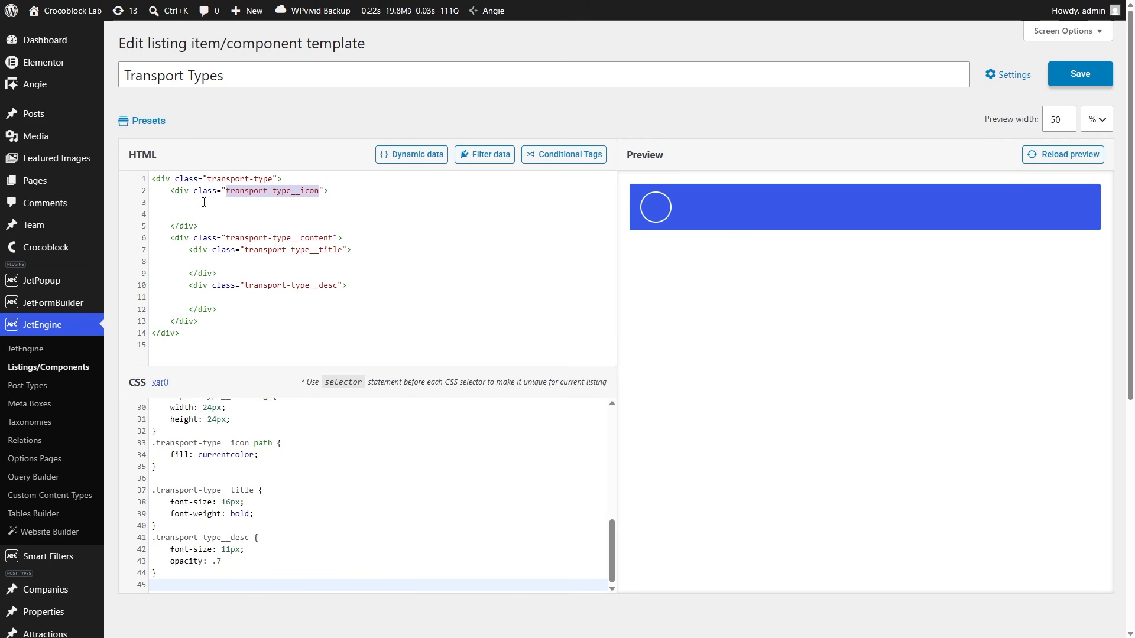
pyautogui.click(204, 211)
pyautogui.click(402, 157)
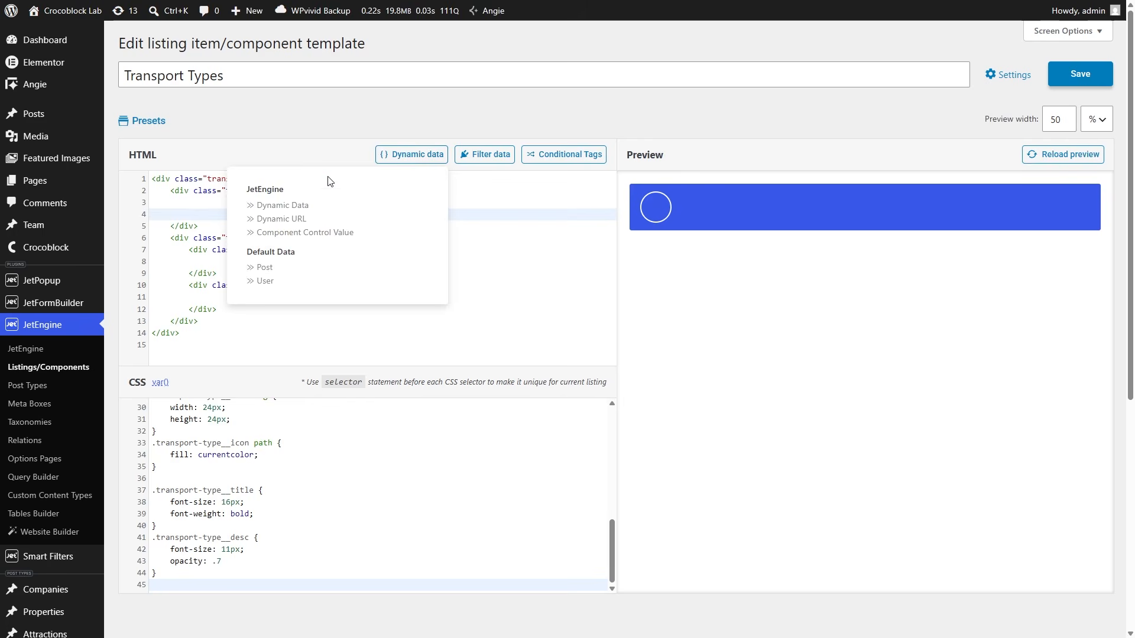
pyautogui.click(299, 206)
pyautogui.click(319, 226)
pyautogui.click(322, 256)
pyautogui.click(323, 277)
pyautogui.click(323, 338)
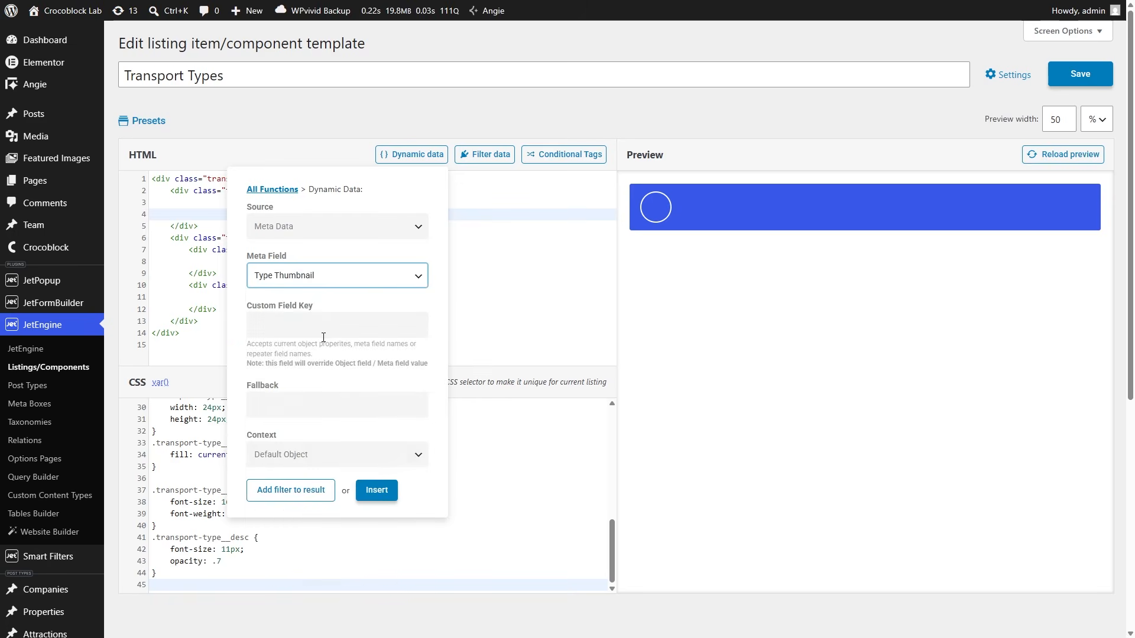
# Step: Add a JetEngine Callback filter with Get file by ID to the thumbnail data, insert it into the template and reload the preview
pyautogui.click(290, 490)
pyautogui.click(287, 210)
pyautogui.click(297, 229)
pyautogui.scroll(-4, 296, 408)
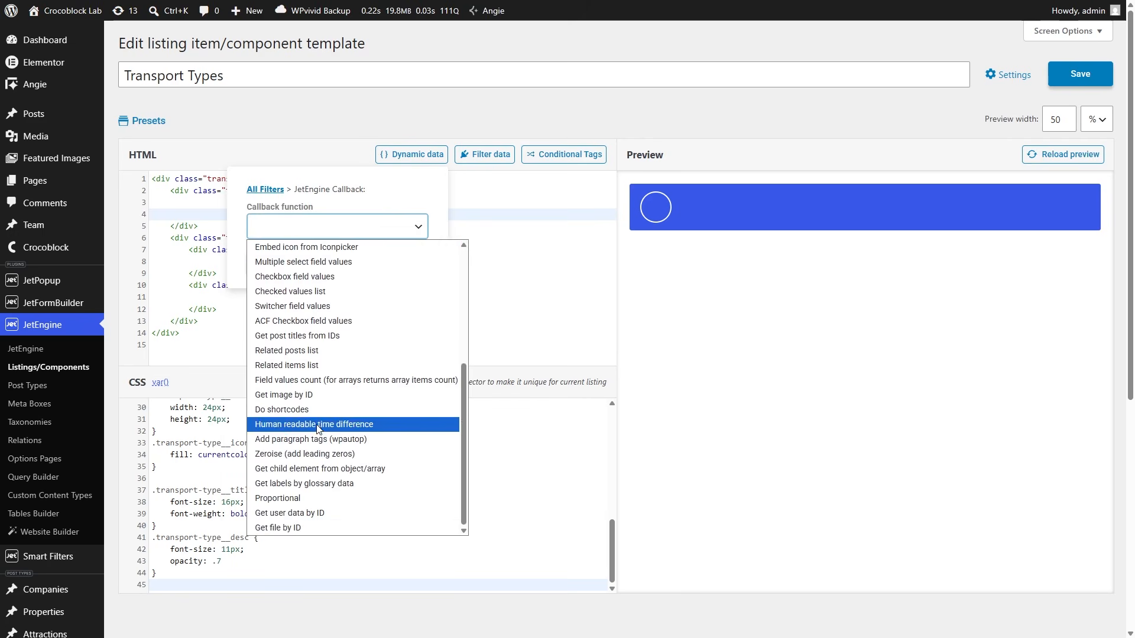
pyautogui.click(304, 526)
pyautogui.click(280, 265)
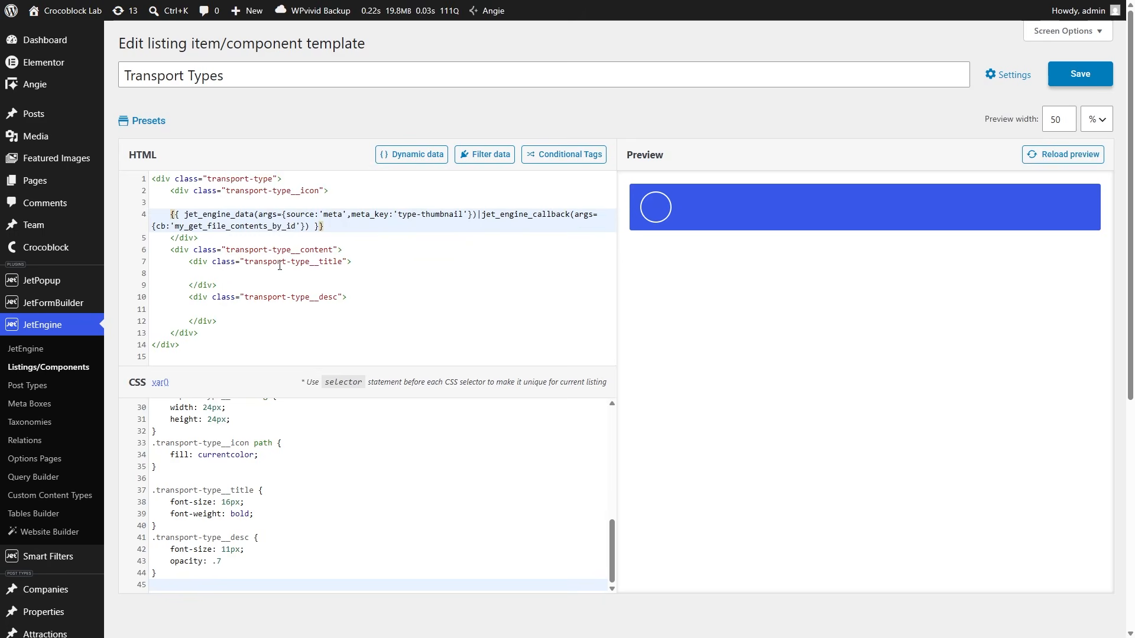
pyautogui.click(1064, 154)
# Step: Insert the Term name object field as Dynamic Data inside the transport-type__title div and reload the preview
pyautogui.click(331, 274)
pyautogui.click(412, 155)
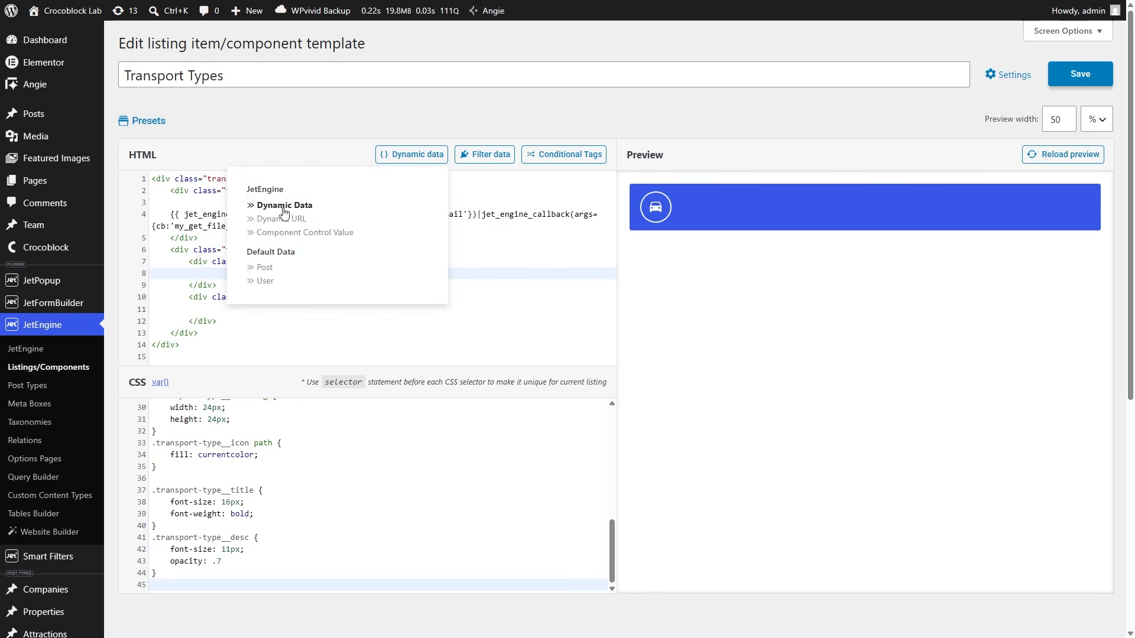
pyautogui.click(283, 212)
pyautogui.click(387, 276)
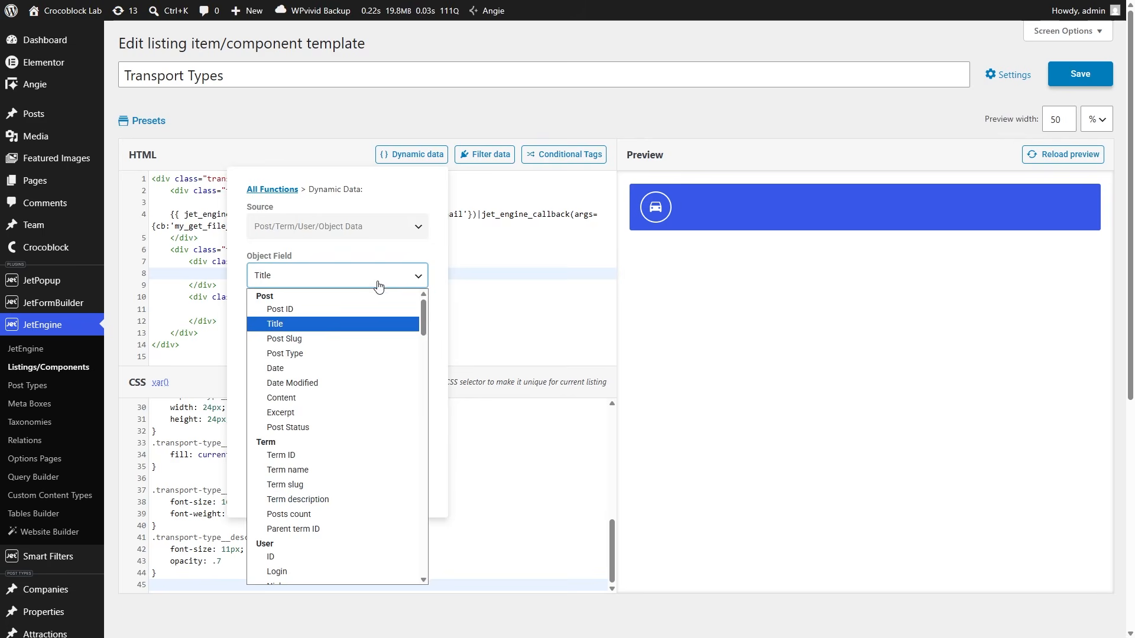
pyautogui.click(287, 470)
pyautogui.click(375, 493)
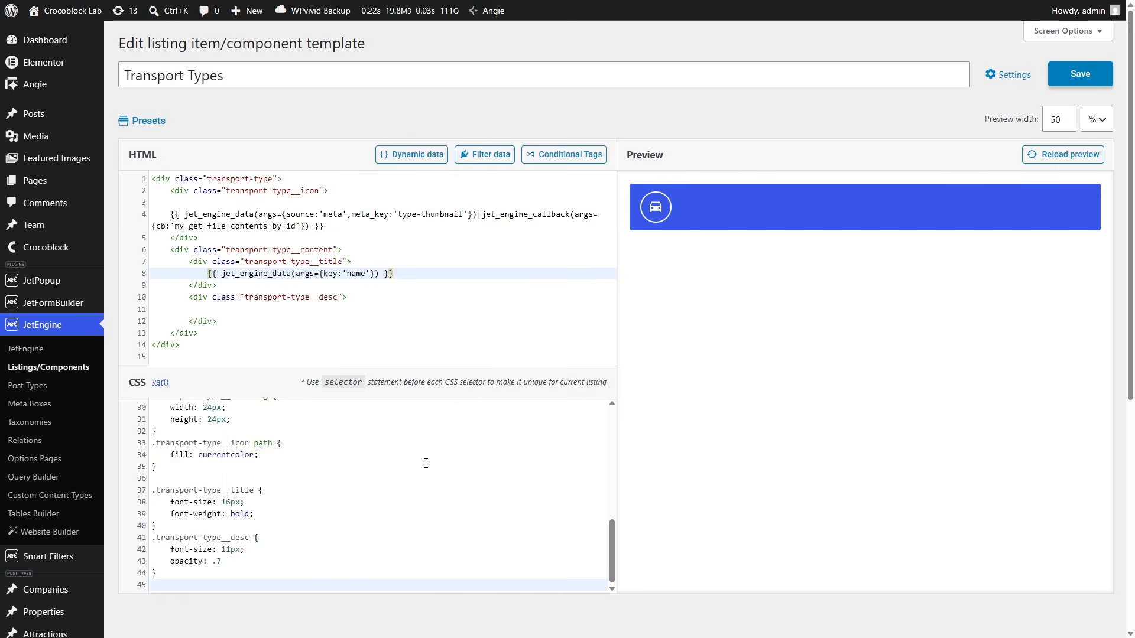
pyautogui.click(1036, 157)
# Step: Insert the Term description object field as Dynamic Data inside the transport-type__desc div, reload the preview and save the template
pyautogui.click(252, 305)
pyautogui.click(400, 156)
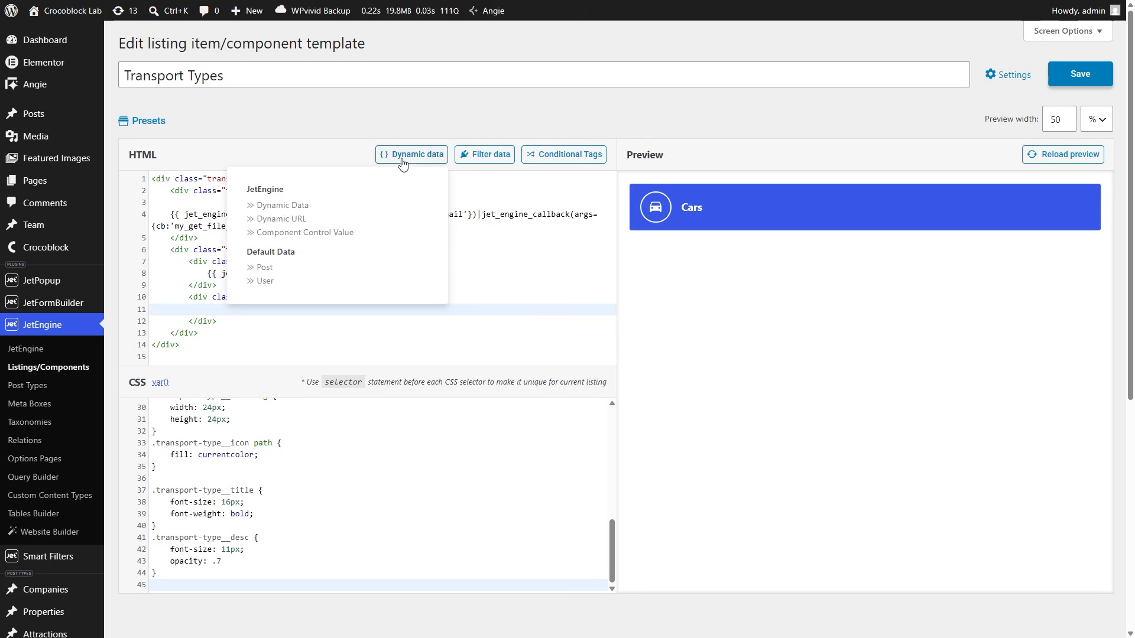
pyautogui.click(293, 209)
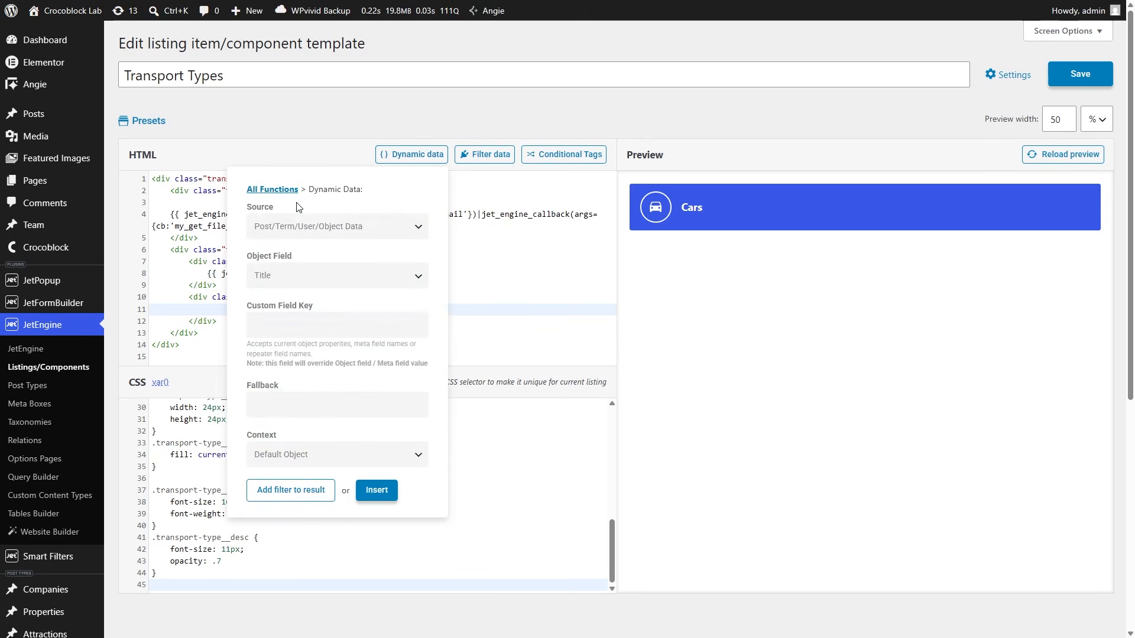
pyautogui.click(322, 278)
pyautogui.click(298, 501)
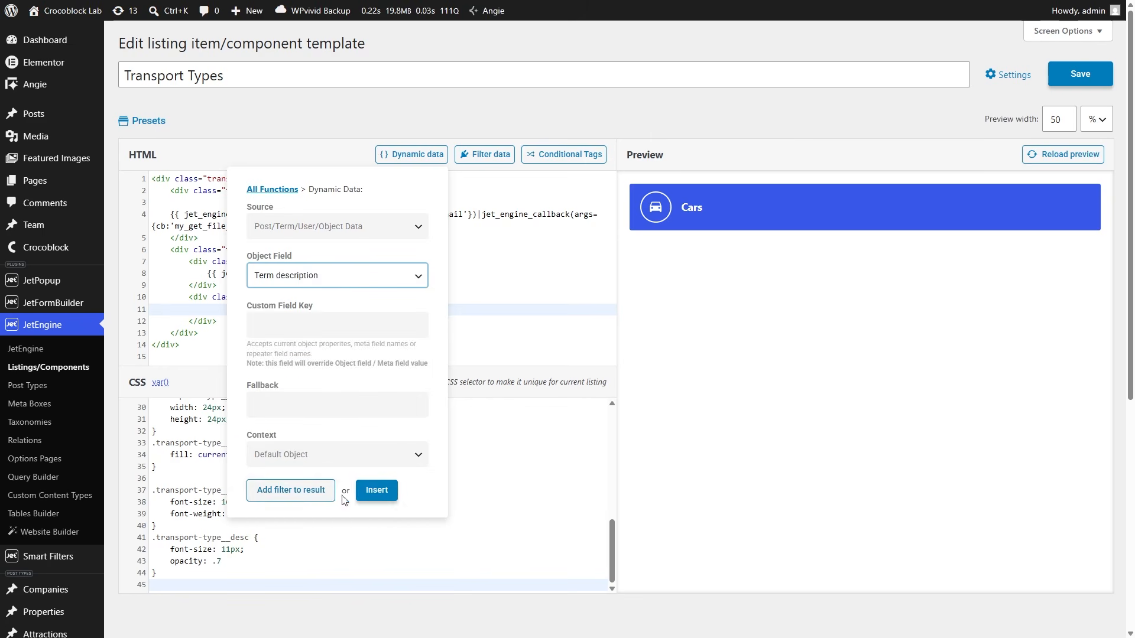
pyautogui.click(377, 489)
pyautogui.click(1045, 163)
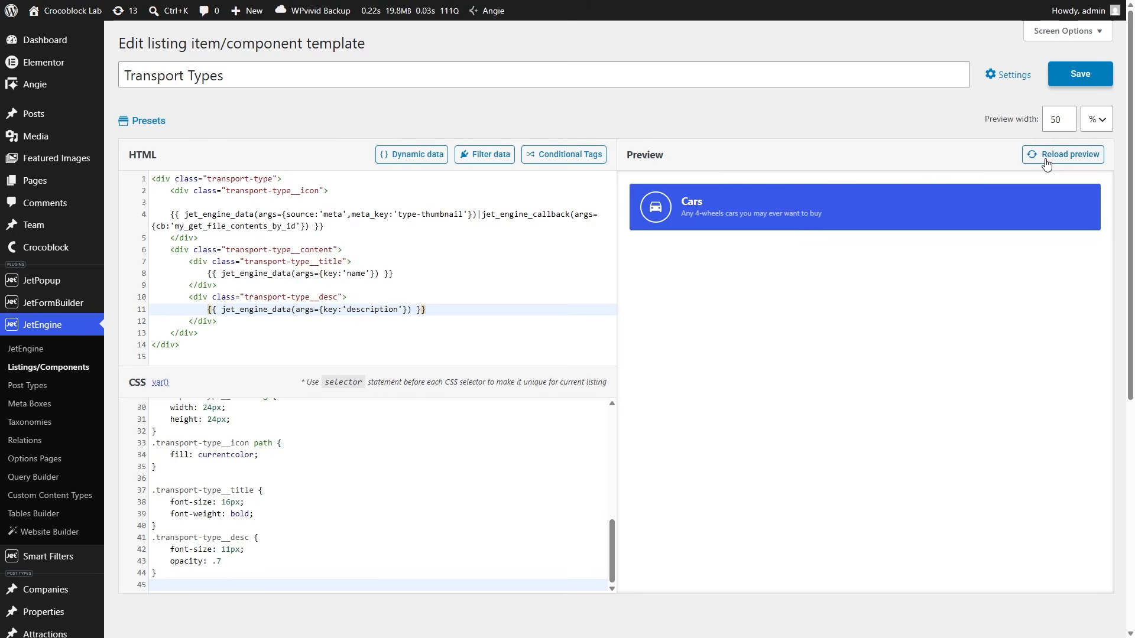
pyautogui.click(1062, 85)
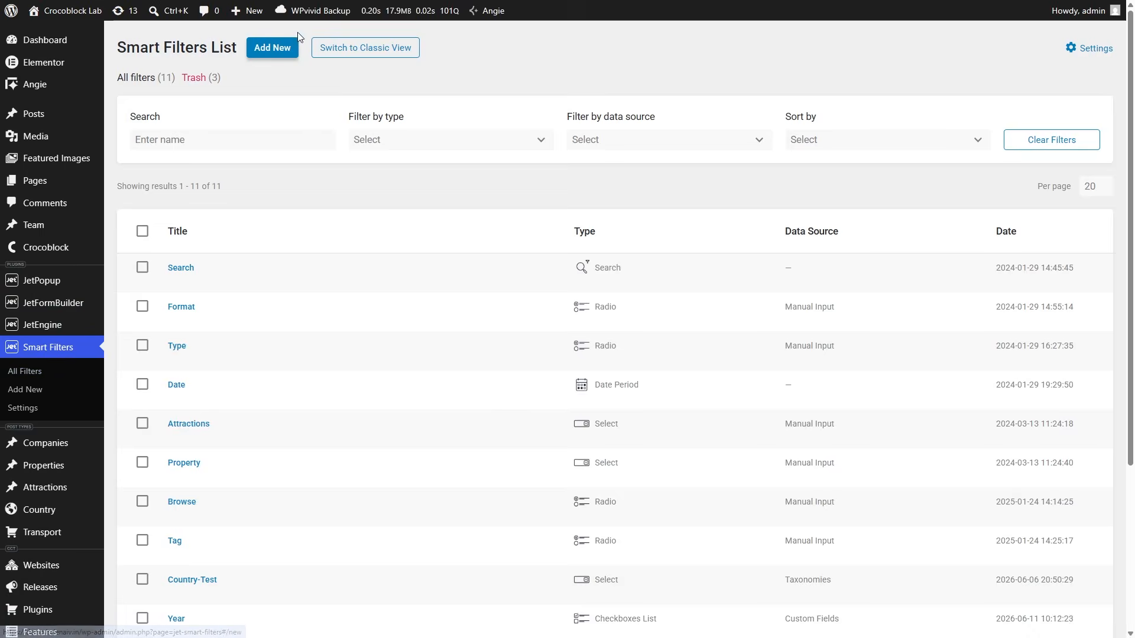
# Step: Create a new smart filter named Transport Types with Select as its filter type
pyautogui.click(271, 46)
pyautogui.click(464, 98)
pyautogui.write('Transport Types')
pyautogui.click(466, 205)
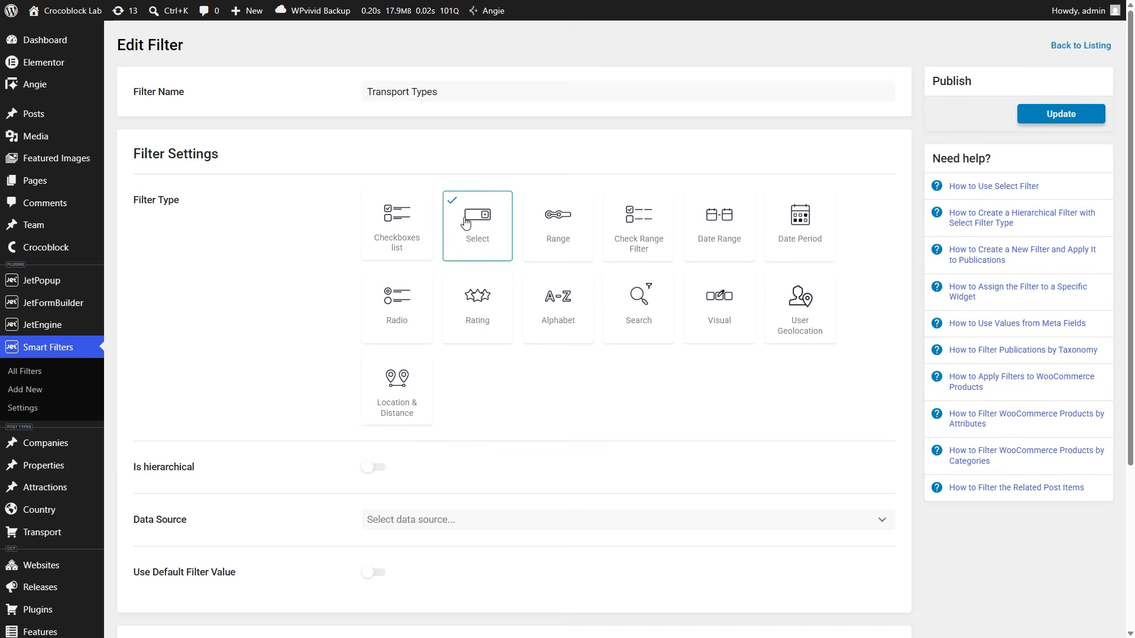
# Step: Set the filter's data source to Taxonomies and its taxonomy to Transport Types, and save the filter
pyautogui.scroll(-4, 464, 254)
pyautogui.click(464, 292)
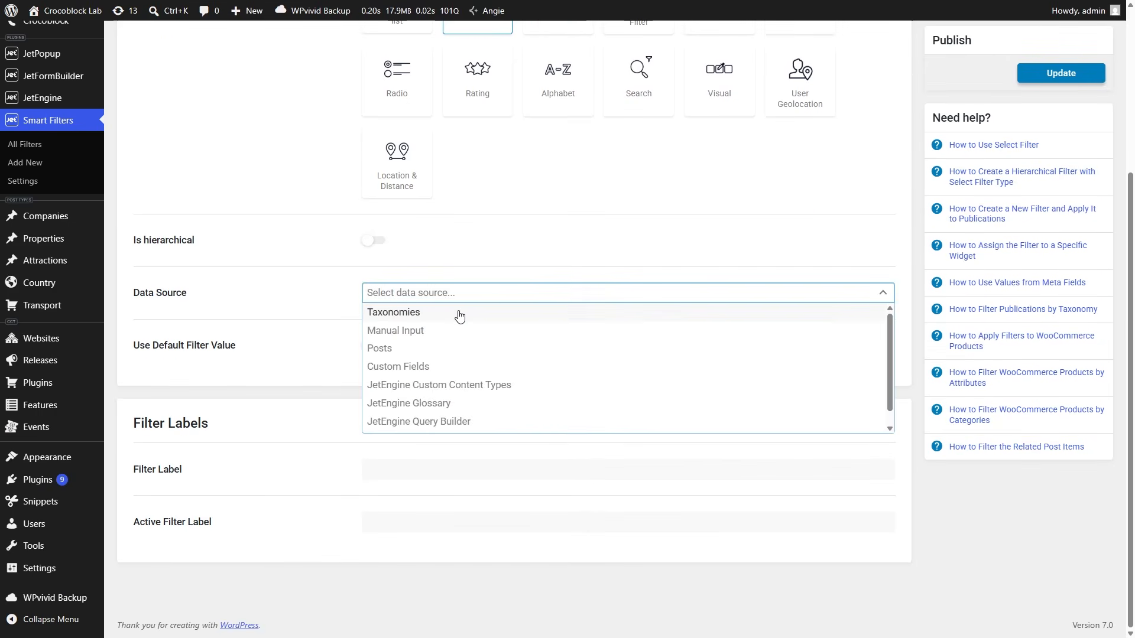
pyautogui.click(459, 312)
pyautogui.click(460, 346)
pyautogui.scroll(-3, 451, 414)
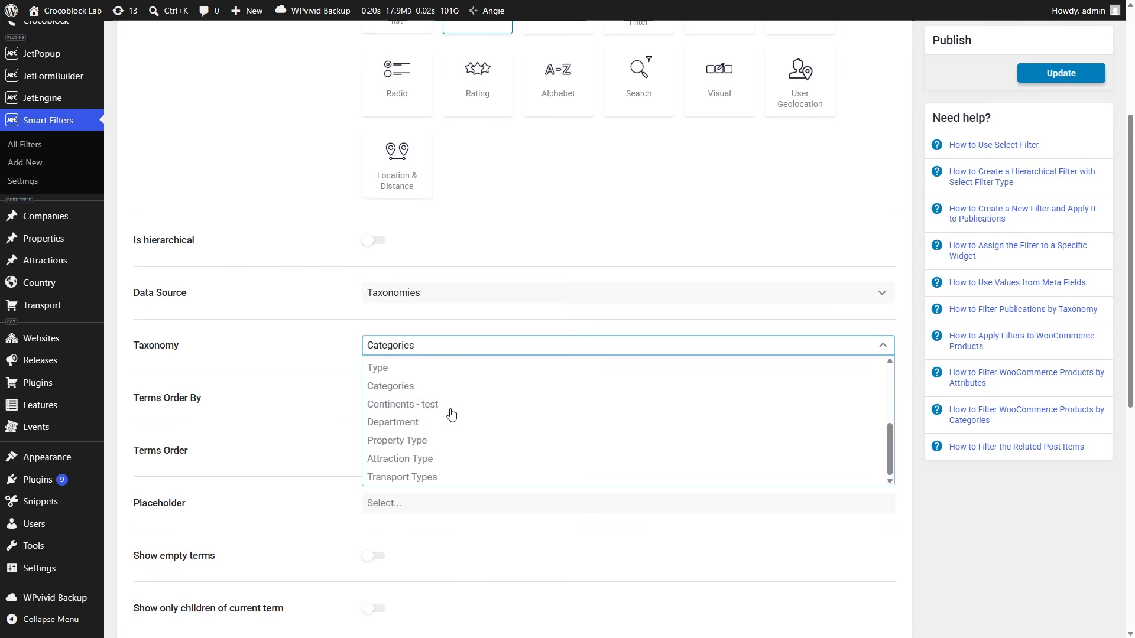
pyautogui.click(440, 478)
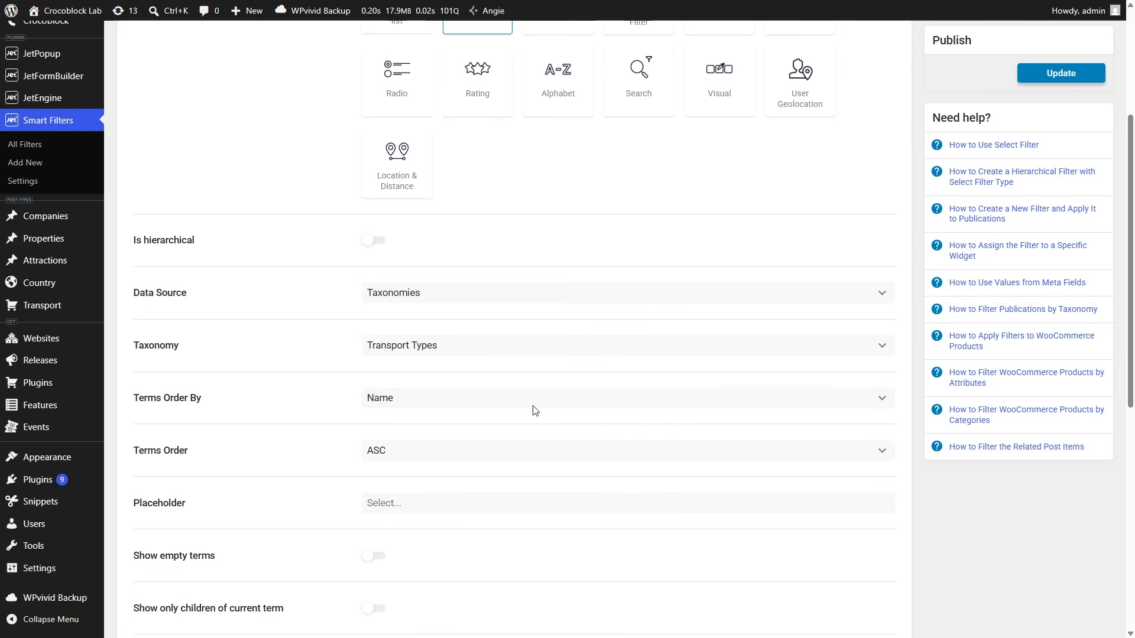
pyautogui.click(1039, 73)
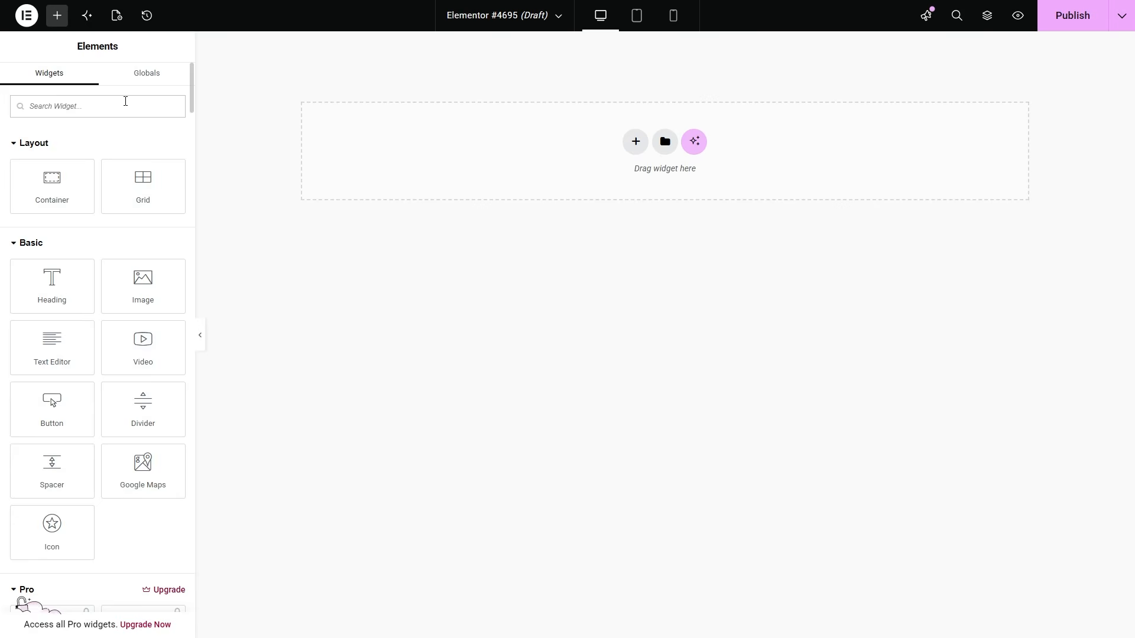
# Step: Add a Listing Grid widget to the empty Elementor page and set its listing to Transport Types
pyautogui.click(125, 101)
pyautogui.write('grid')
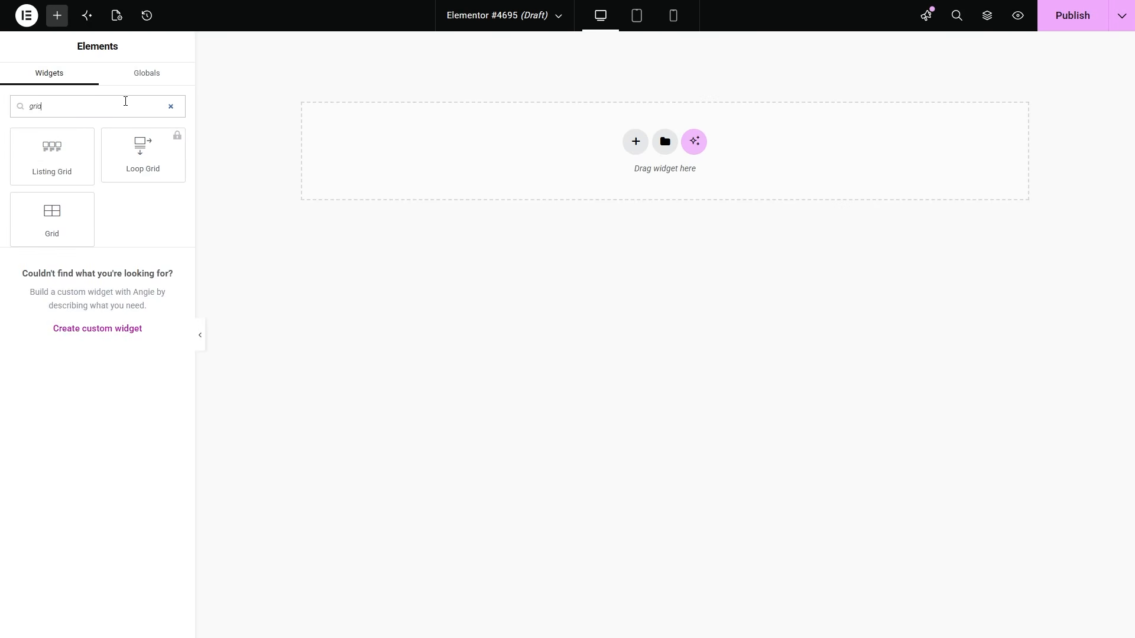
pyautogui.moveTo(79, 143); pyautogui.dragTo(469, 142)
pyautogui.click(143, 157)
pyautogui.write('tran')
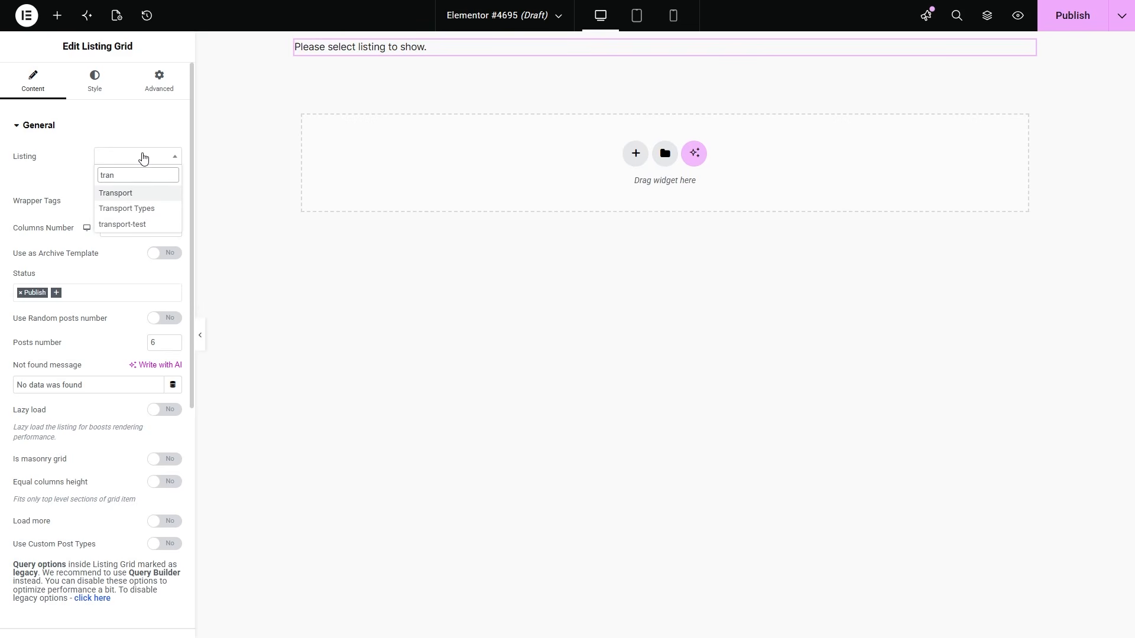
pyautogui.click(142, 208)
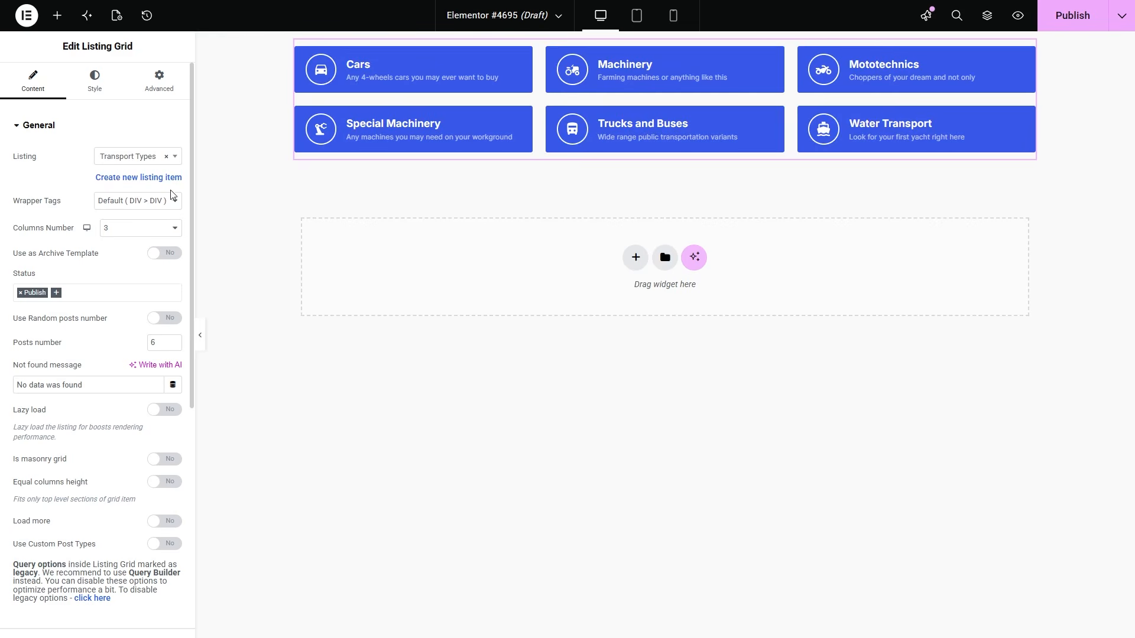
# Step: Try out the slider option on the Transport Types listing grid and turn it off again
pyautogui.moveTo(191, 179); pyautogui.dragTo(172, 393)
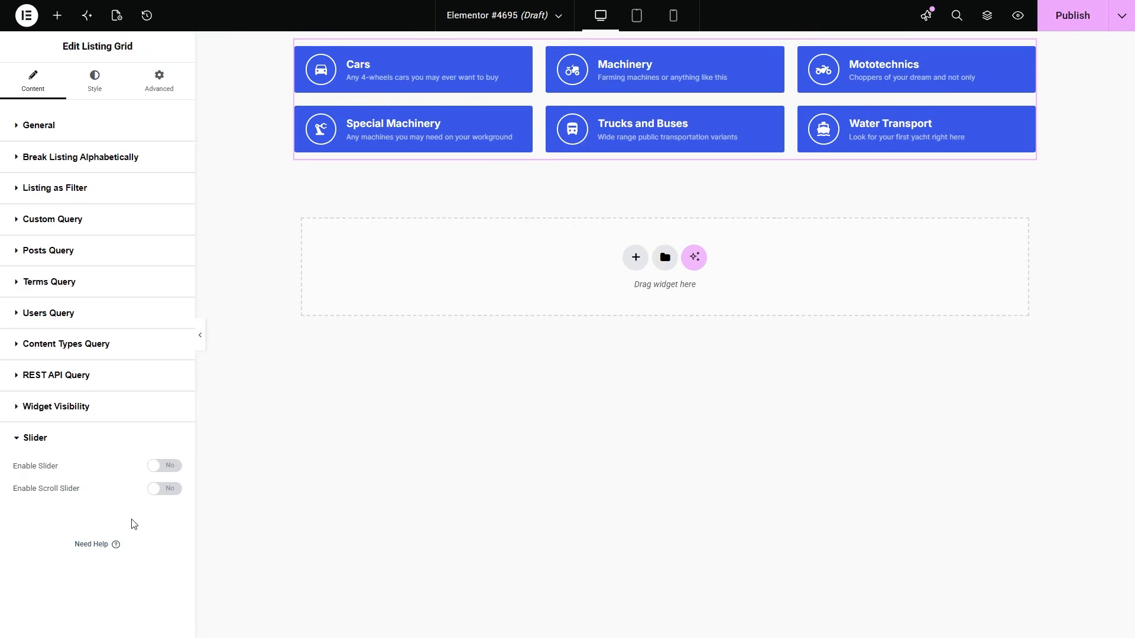
pyautogui.click(166, 467)
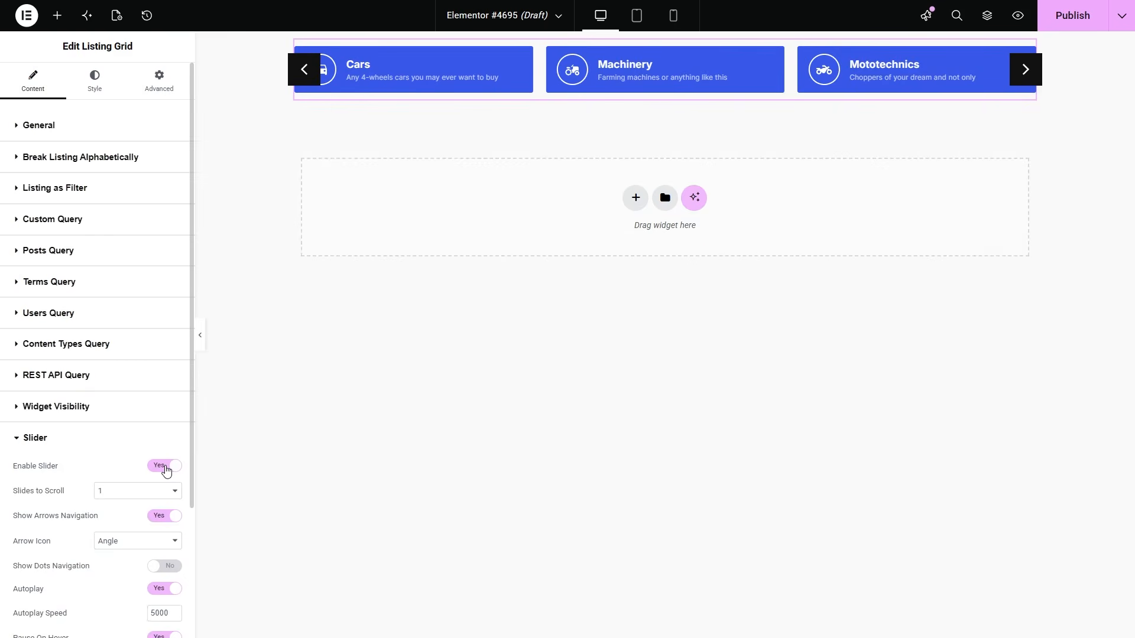
pyautogui.click(166, 467)
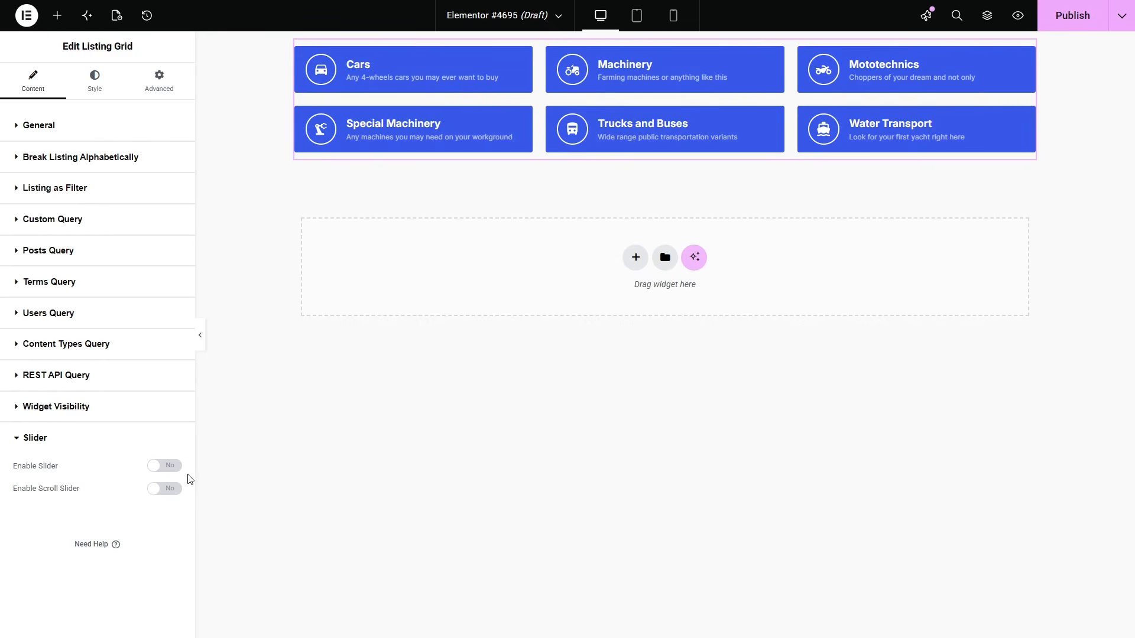
# Step: Add a second Listing Grid widget below the Transport Types grid and set its listing to Transport
pyautogui.click(57, 15)
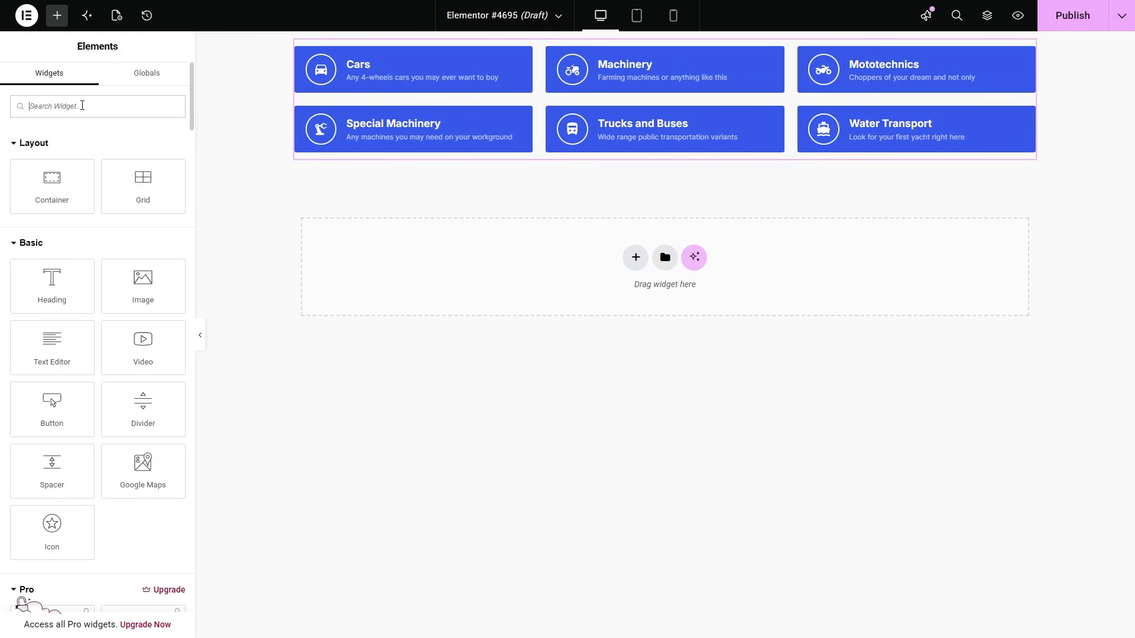
pyautogui.write('grid')
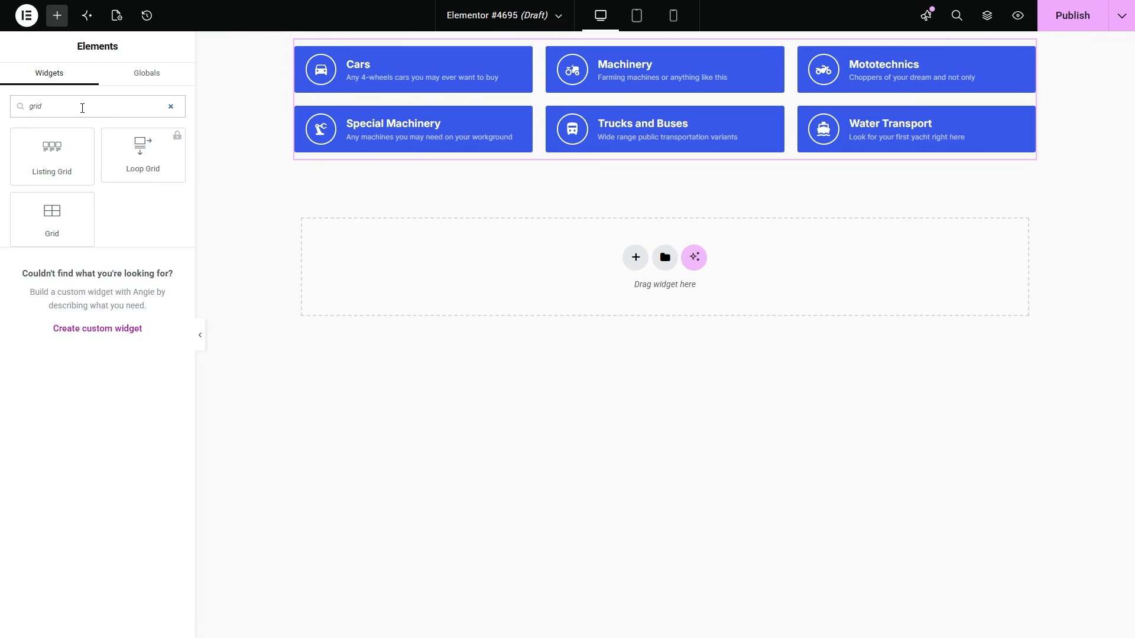
pyautogui.moveTo(66, 150); pyautogui.dragTo(402, 240)
pyautogui.click(133, 161)
pyautogui.write('trans')
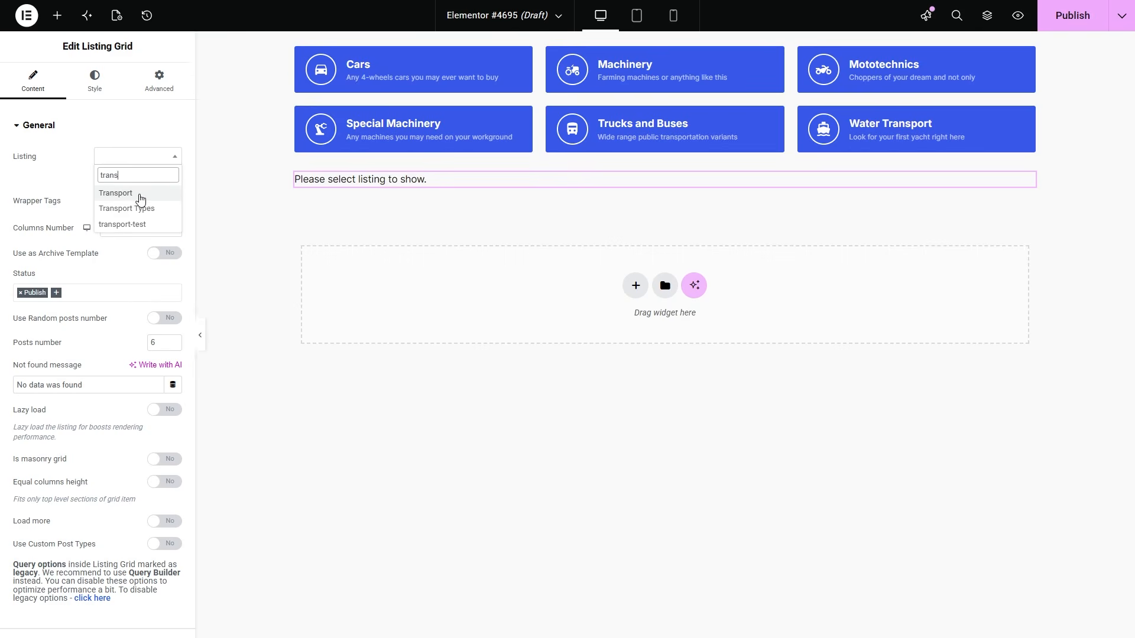
pyautogui.click(140, 197)
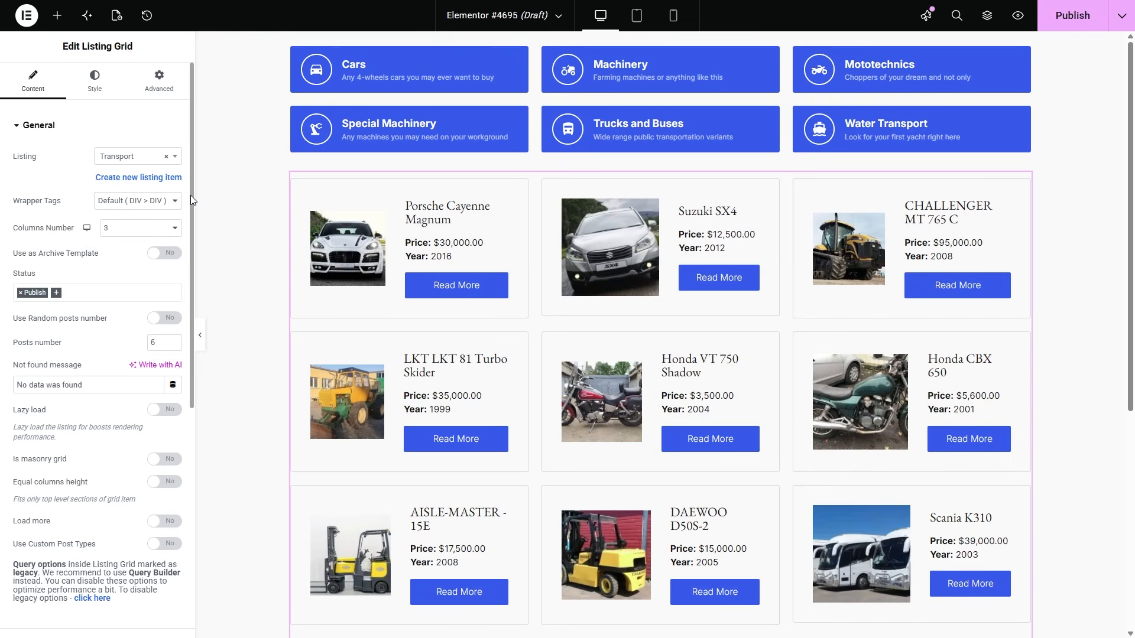
# Step: Enable Listing as Filter on the Transport grid and select the Transport Types filter for it
pyautogui.scroll(-5, 66, 297)
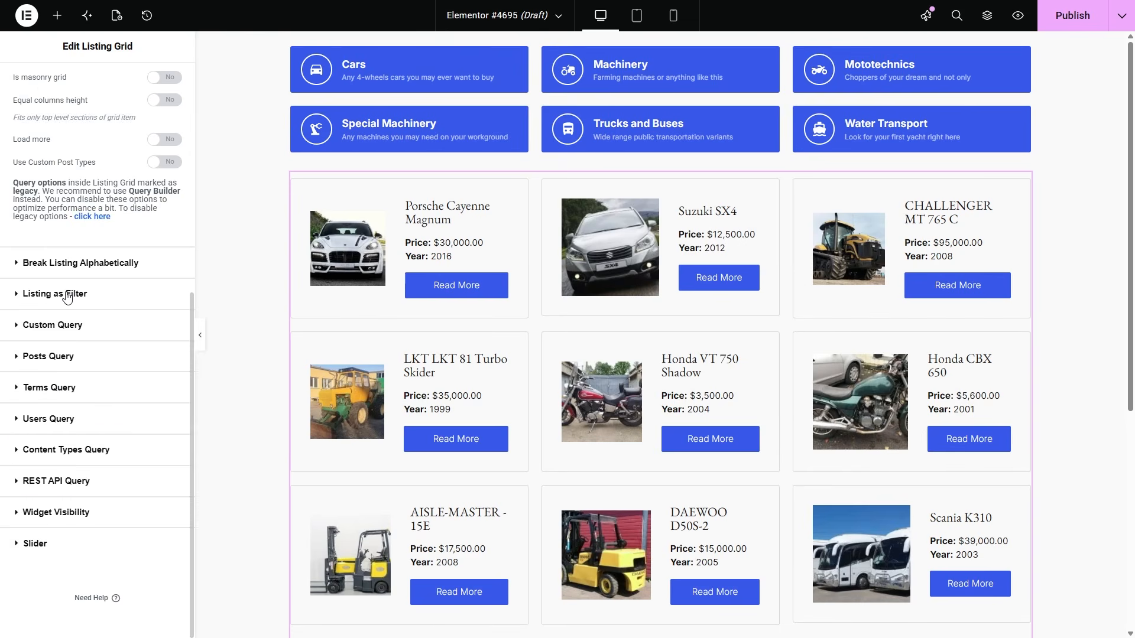
pyautogui.click(66, 295)
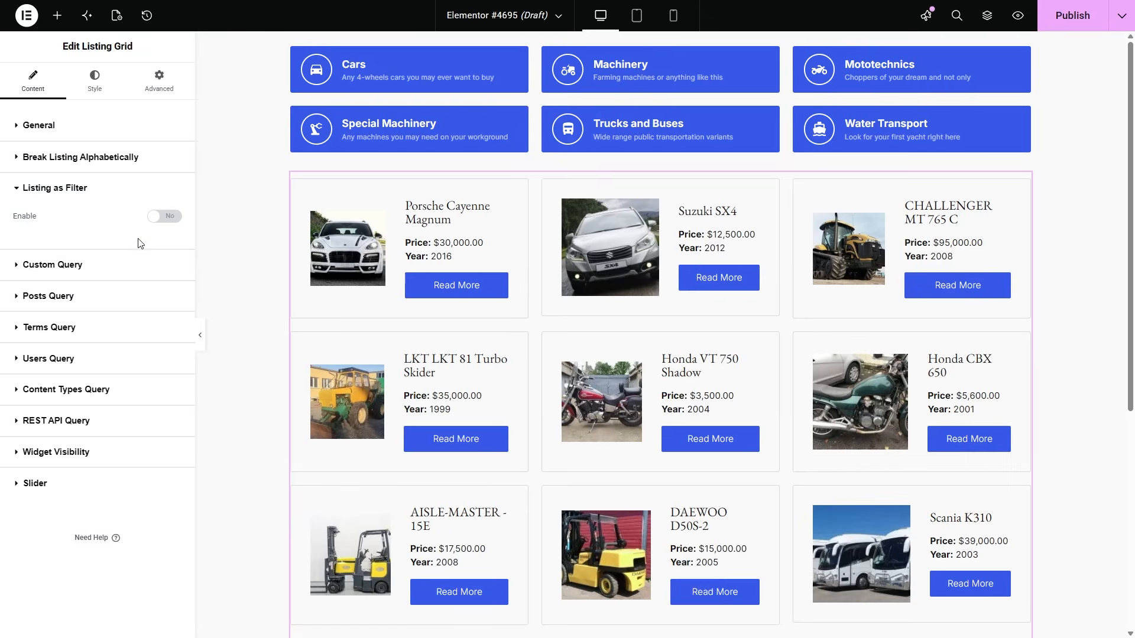
pyautogui.click(167, 219)
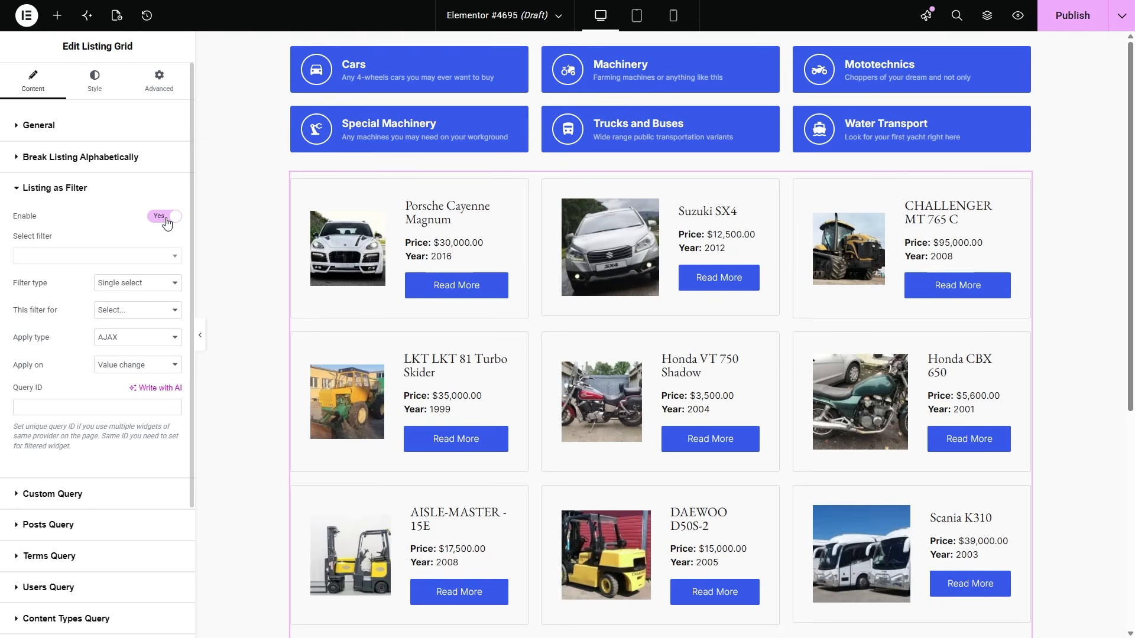
pyautogui.click(130, 263)
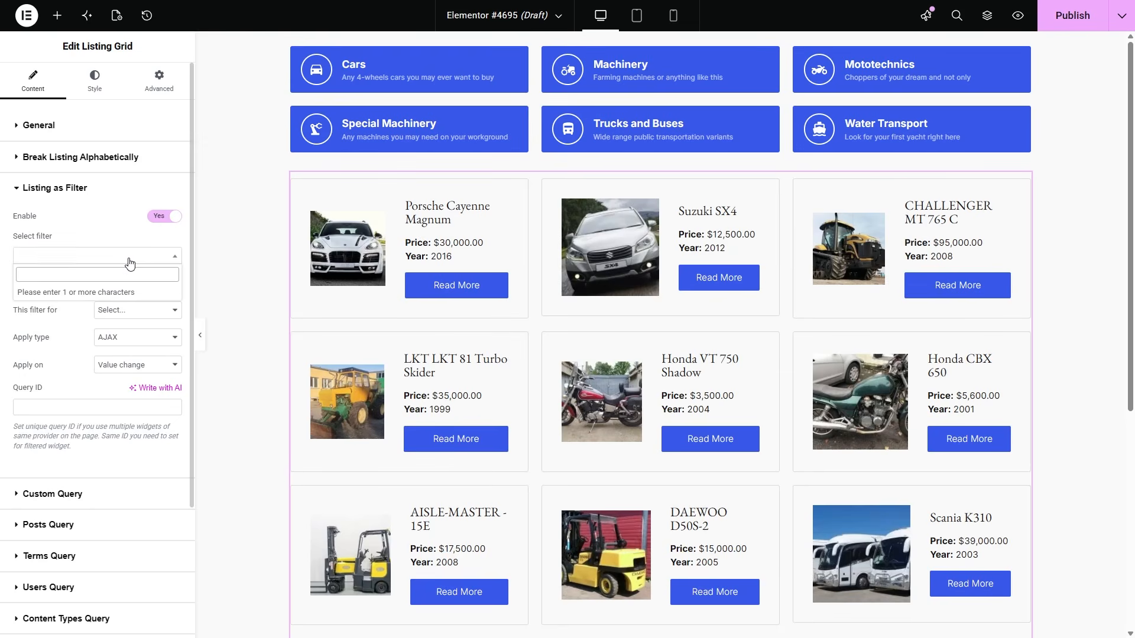
pyautogui.write('trans')
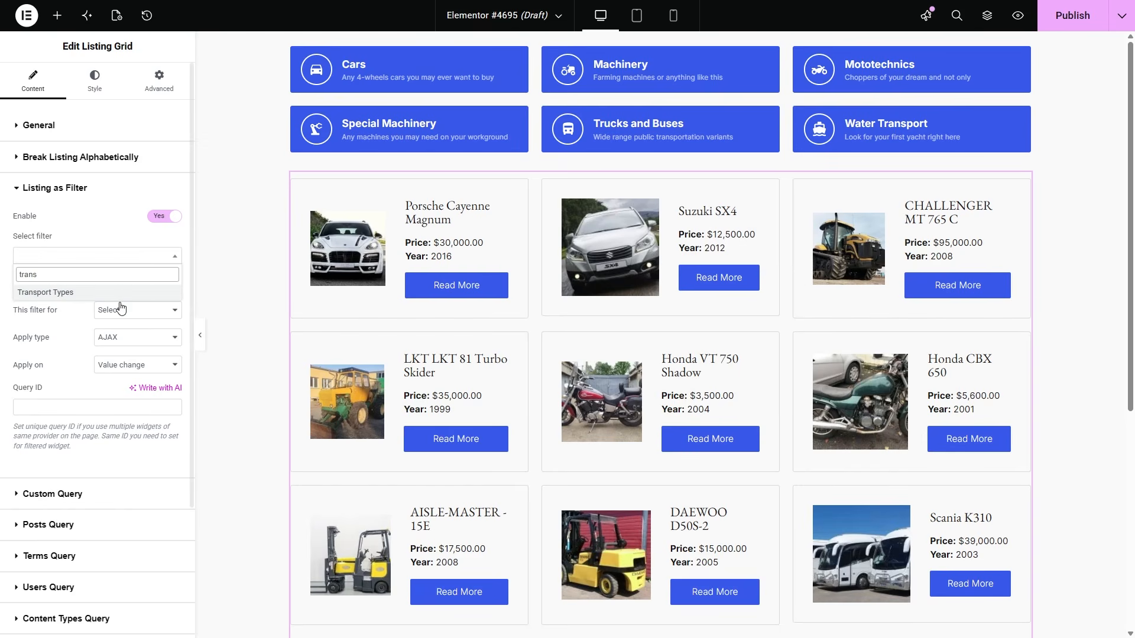
pyautogui.click(121, 294)
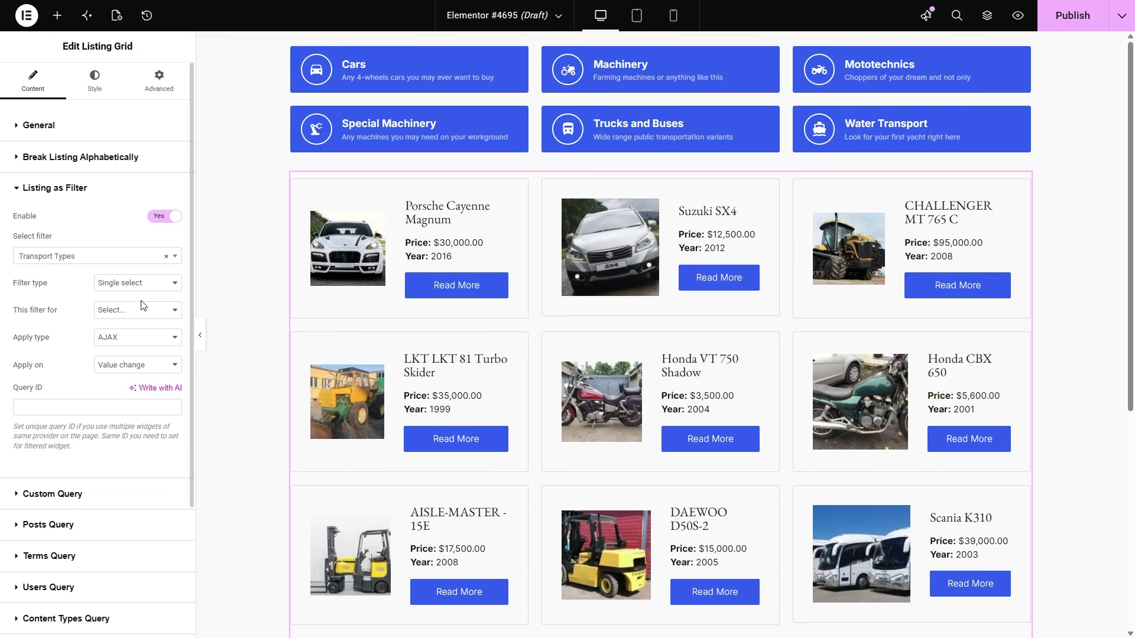
# Step: Set the listing filter to work for JetEngine and open its Query ID for editing
pyautogui.click(141, 313)
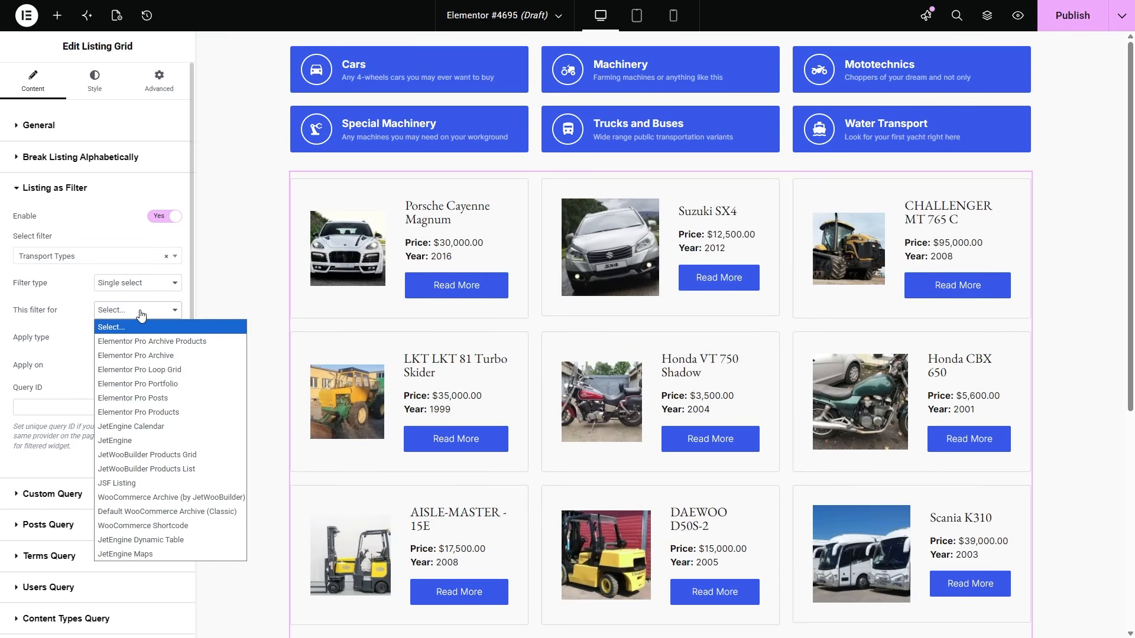
pyautogui.click(142, 439)
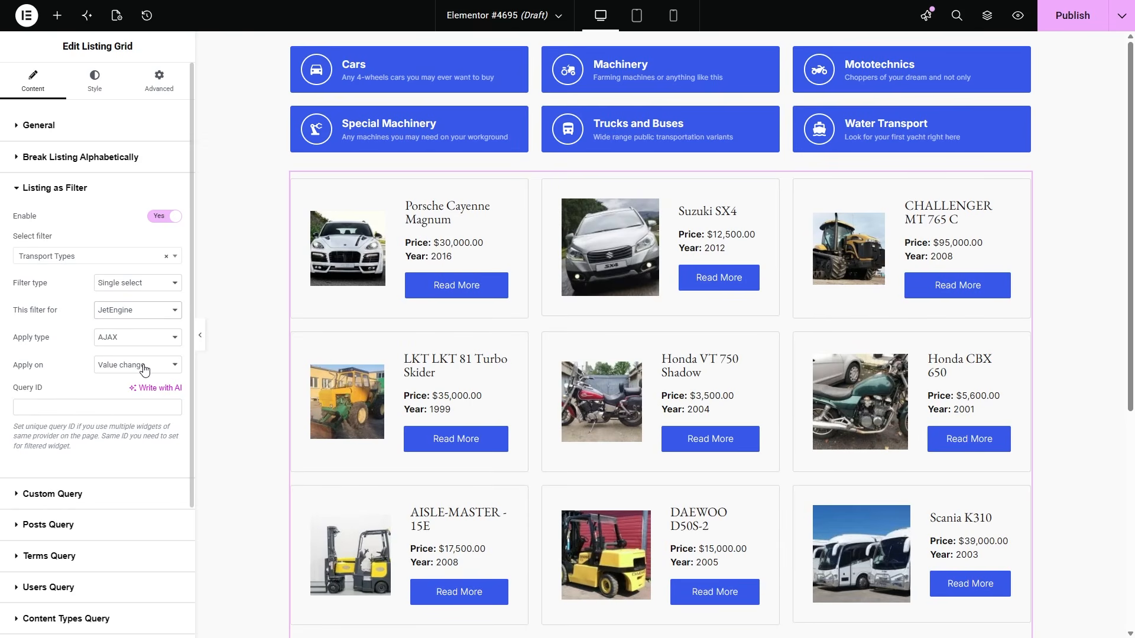
pyautogui.click(112, 406)
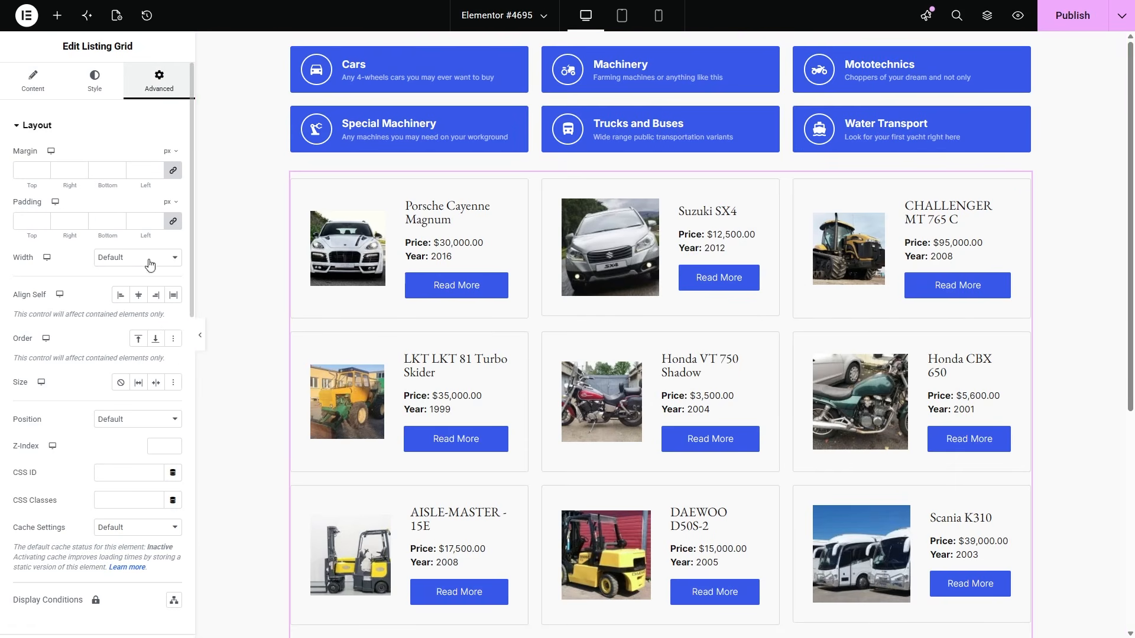
# Step: Give the Transport listing grid the CSS ID transport and select that ID text
pyautogui.click(115, 477)
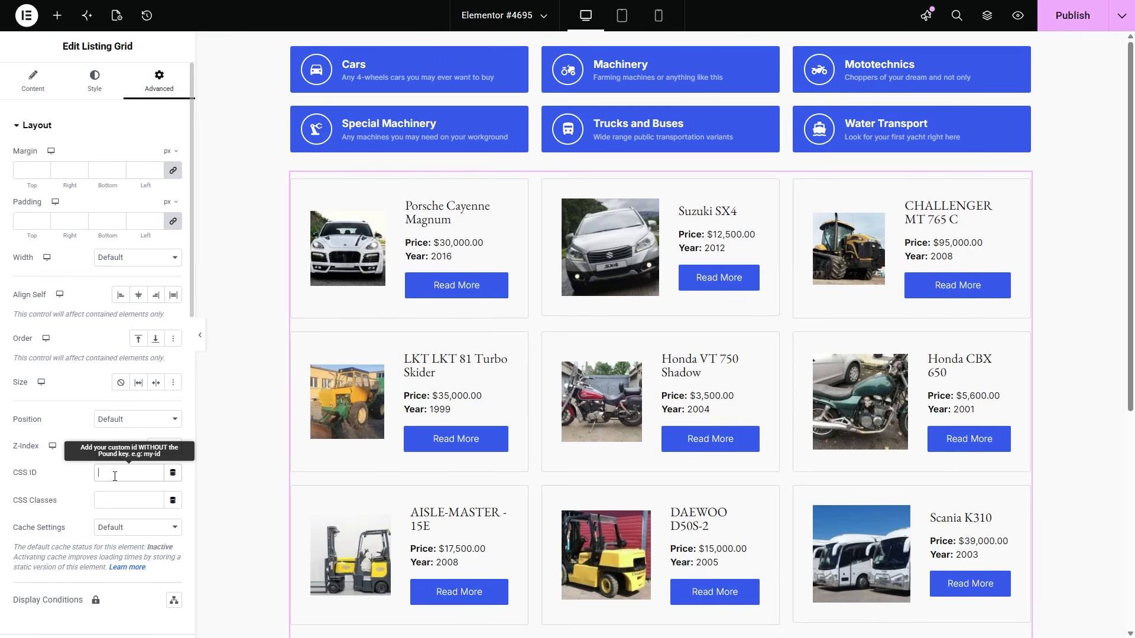
pyautogui.write('transport')
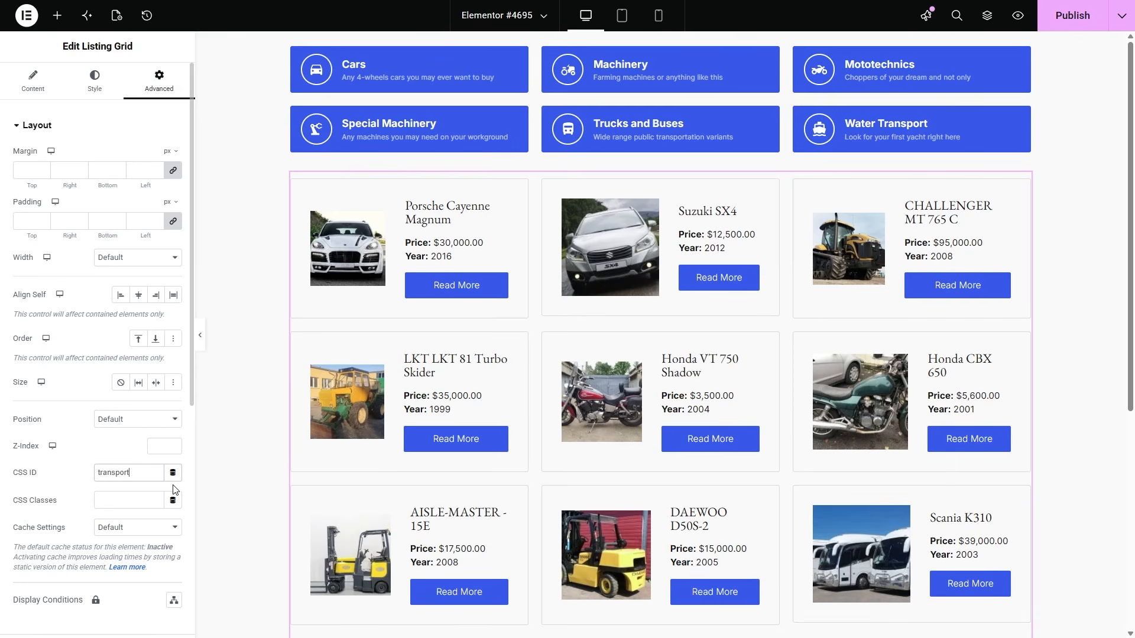
pyautogui.moveTo(129, 476); pyautogui.dragTo(97, 476)
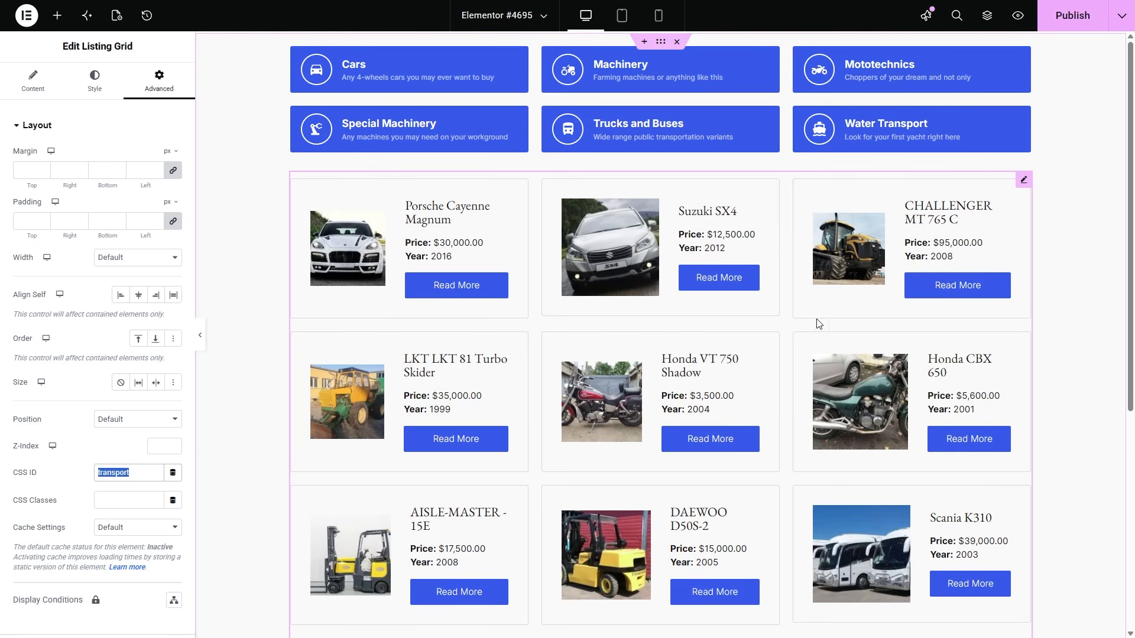
# Step: Set the Query ID in the Transport Types grid's Listing as Filter settings to transport
pyautogui.click(1023, 47)
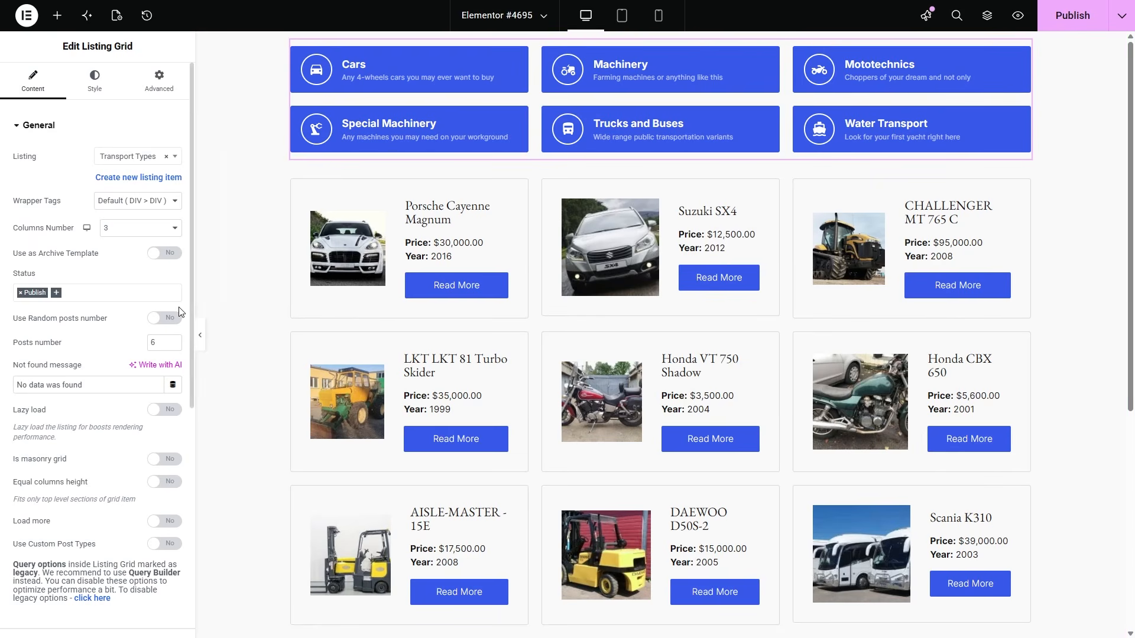
pyautogui.scroll(-5, 188, 331)
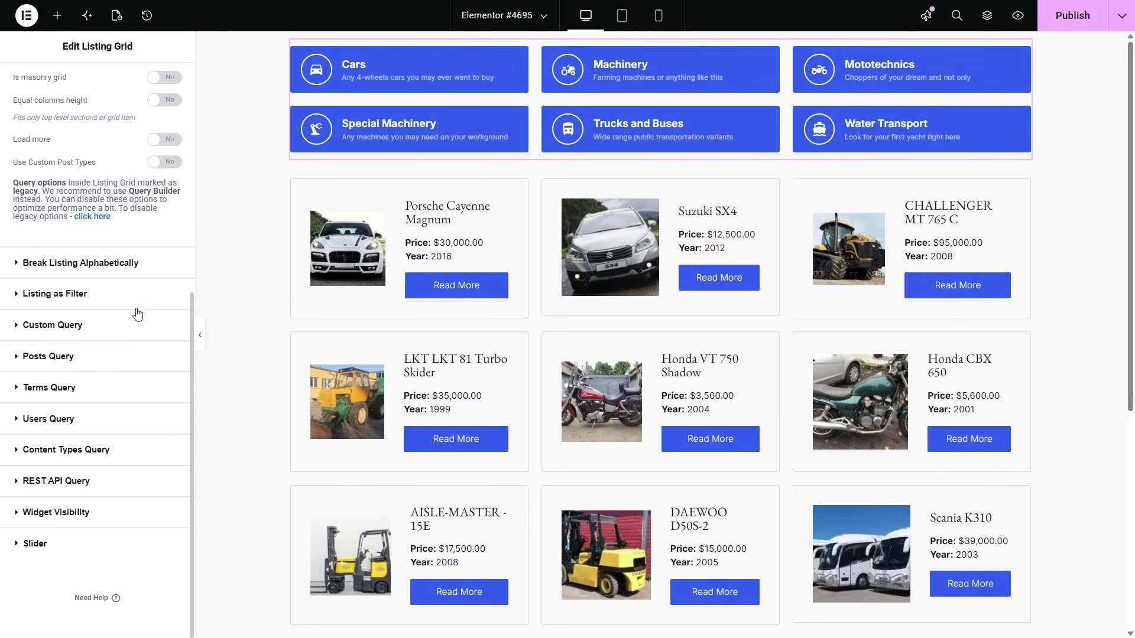
pyautogui.click(124, 294)
pyautogui.click(122, 408)
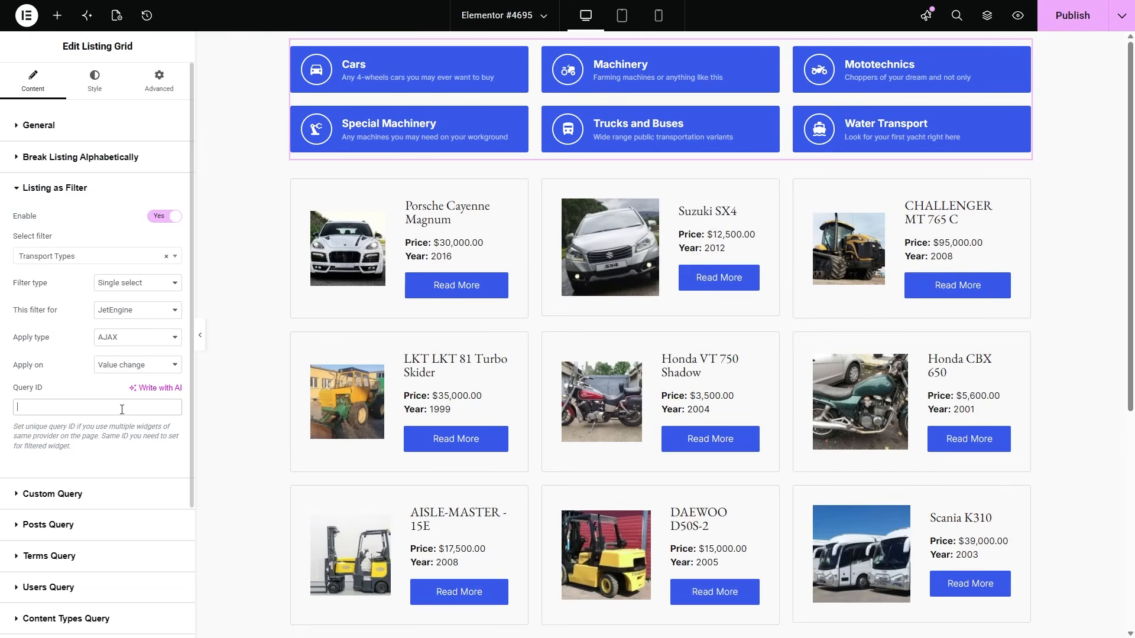
pyautogui.write('transport')
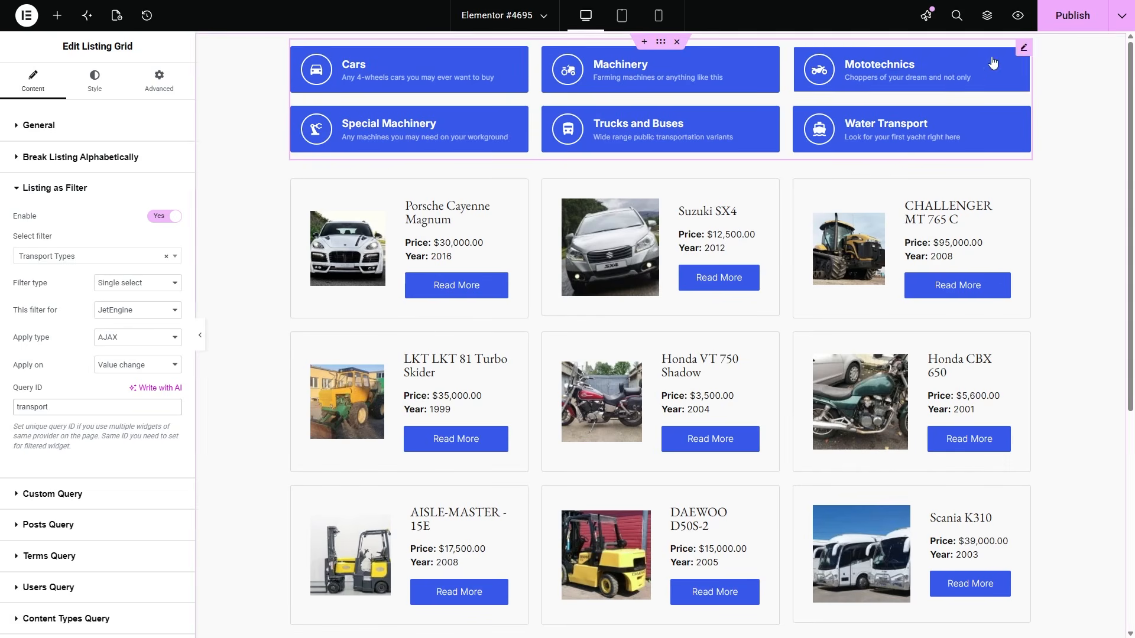
# Step: Publish the page and open its front-end preview
pyautogui.click(1053, 22)
pyautogui.click(1017, 16)
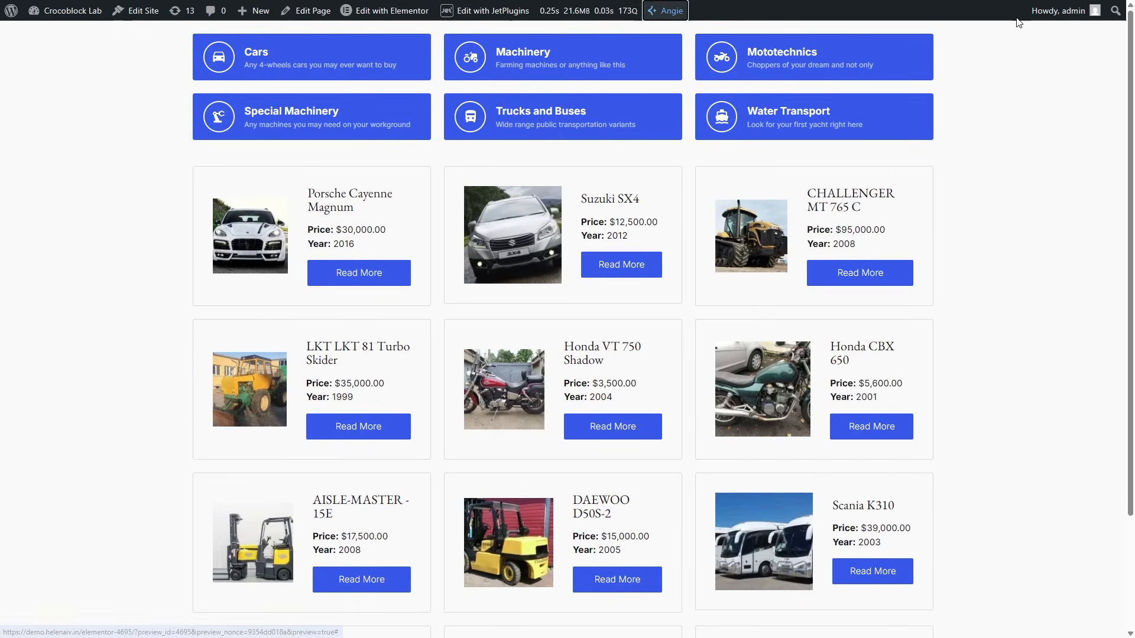
# Step: Test the listing filter with Mototechnics, Water Transport, Trucks and Buses, Special Machinery, Cars and Machinery
pyautogui.click(864, 55)
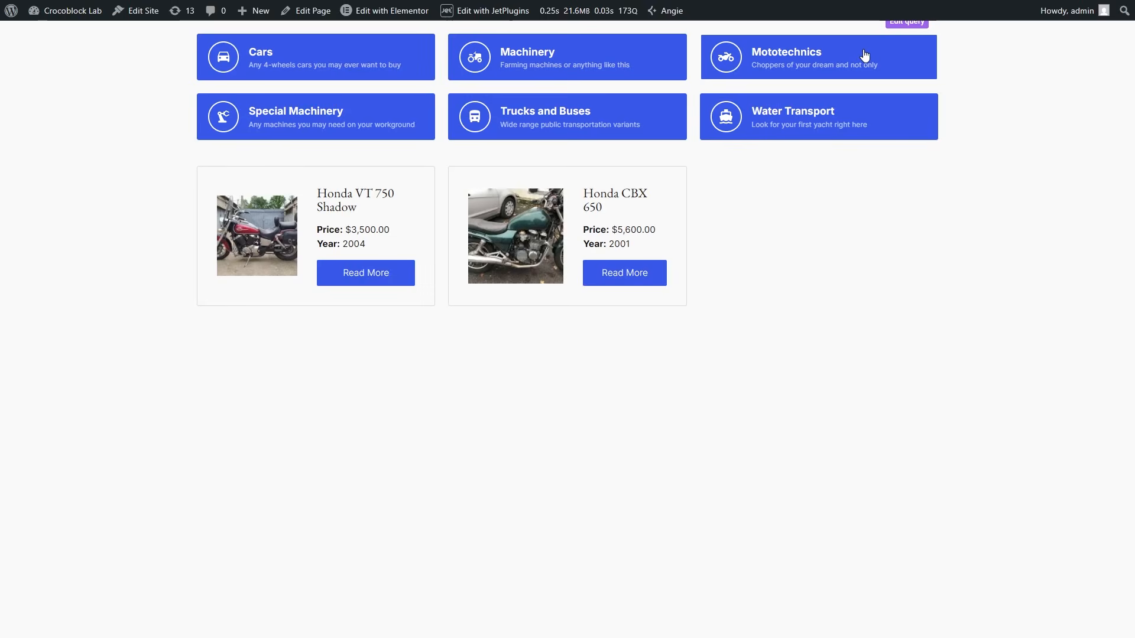
pyautogui.click(825, 117)
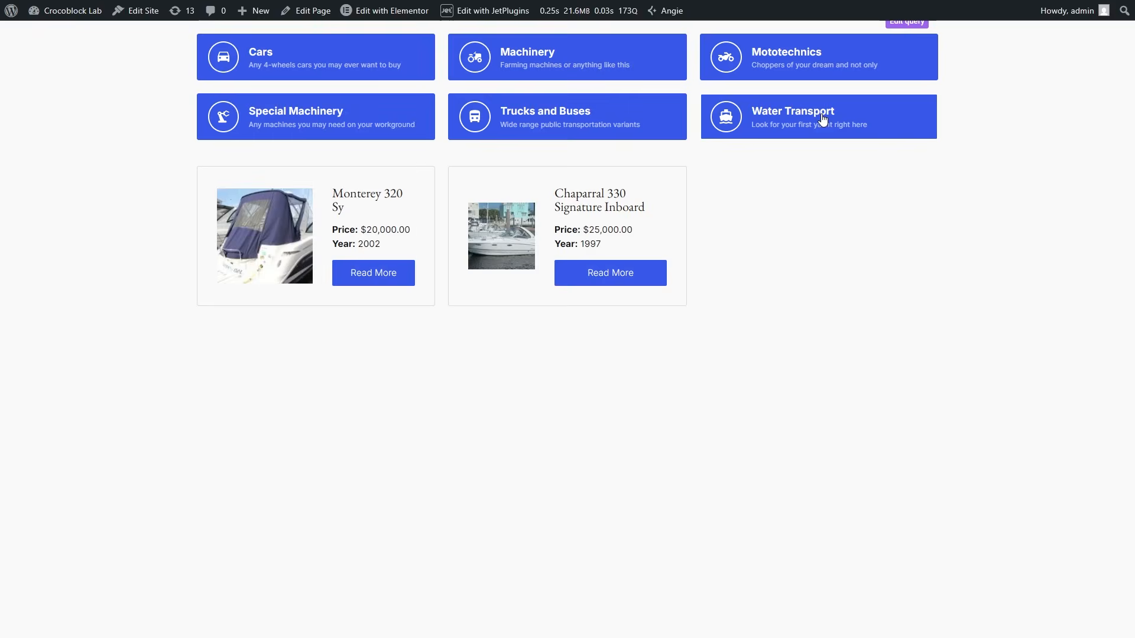
pyautogui.click(641, 124)
pyautogui.click(371, 130)
pyautogui.click(362, 68)
pyautogui.click(554, 53)
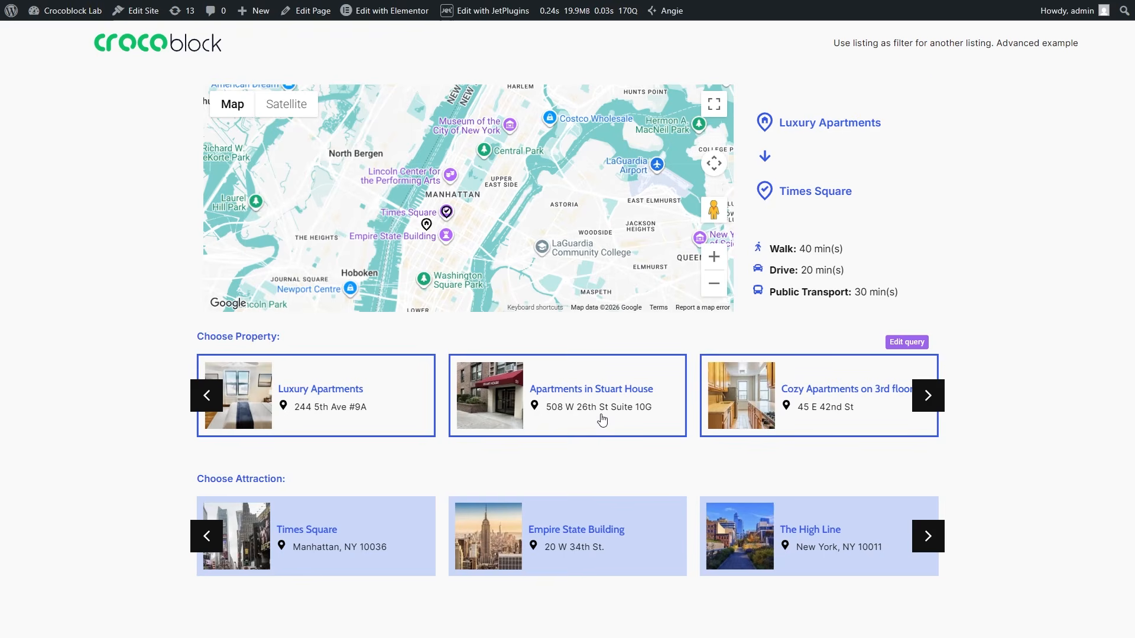
# Step: On the advanced example page, choose Apartments in Stuart House and Empire State Building and check both markers on the map
pyautogui.click(602, 420)
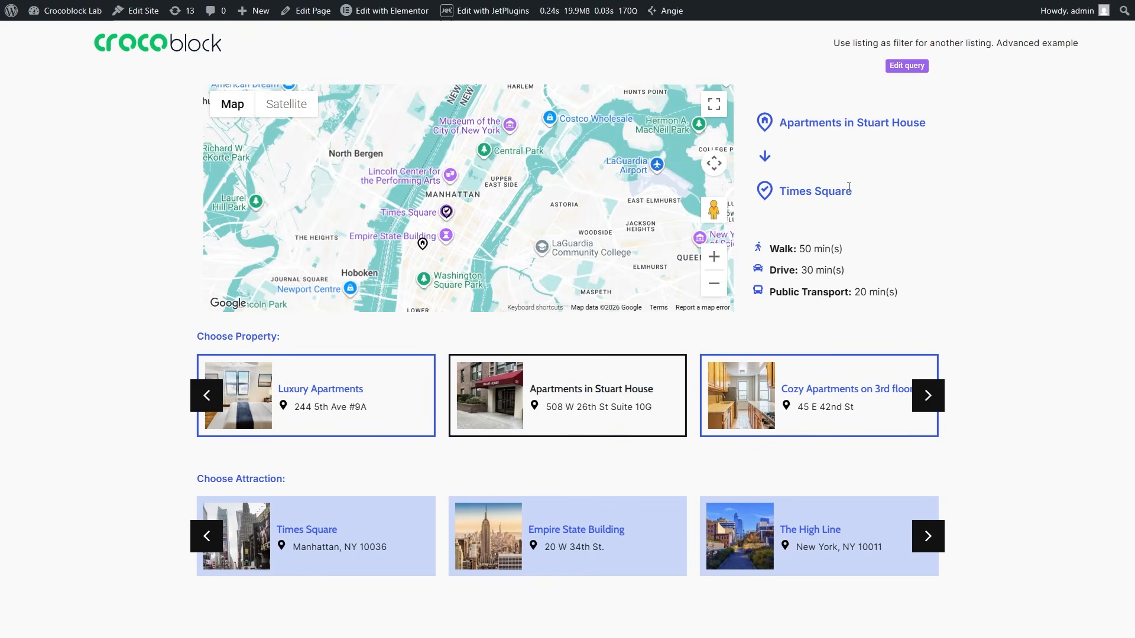
pyautogui.click(632, 519)
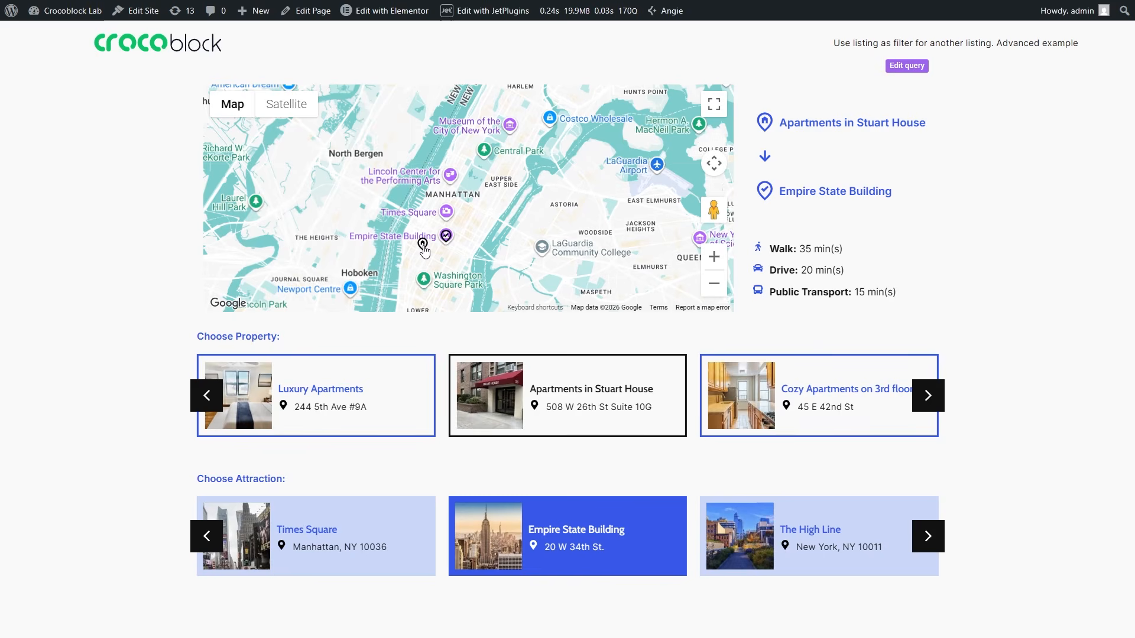
pyautogui.click(422, 245)
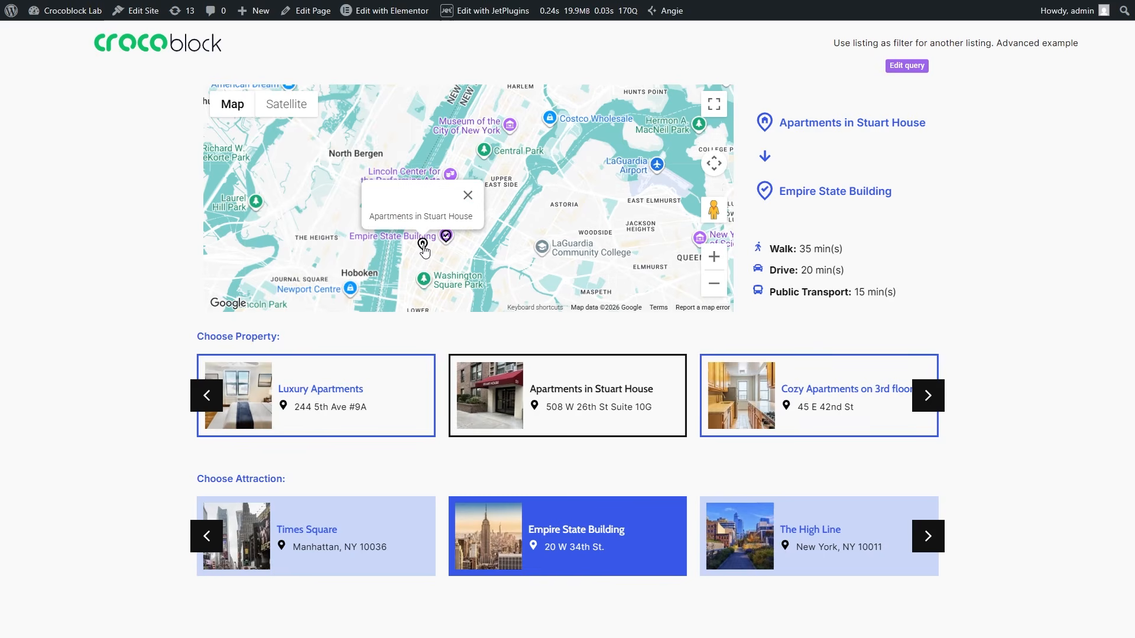
pyautogui.click(467, 195)
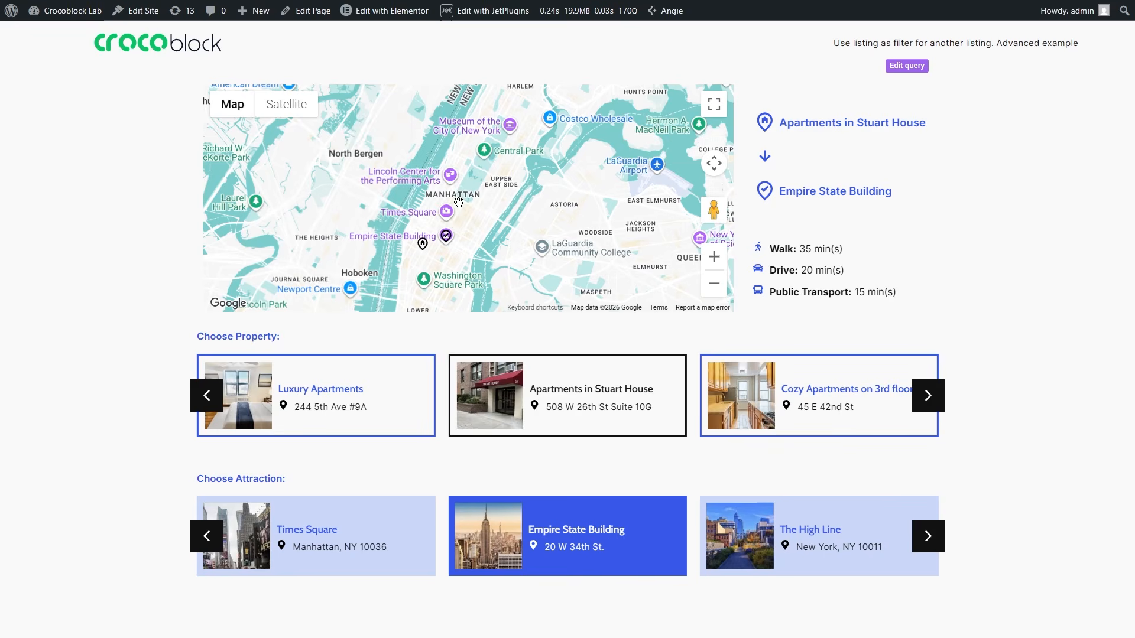
pyautogui.click(447, 237)
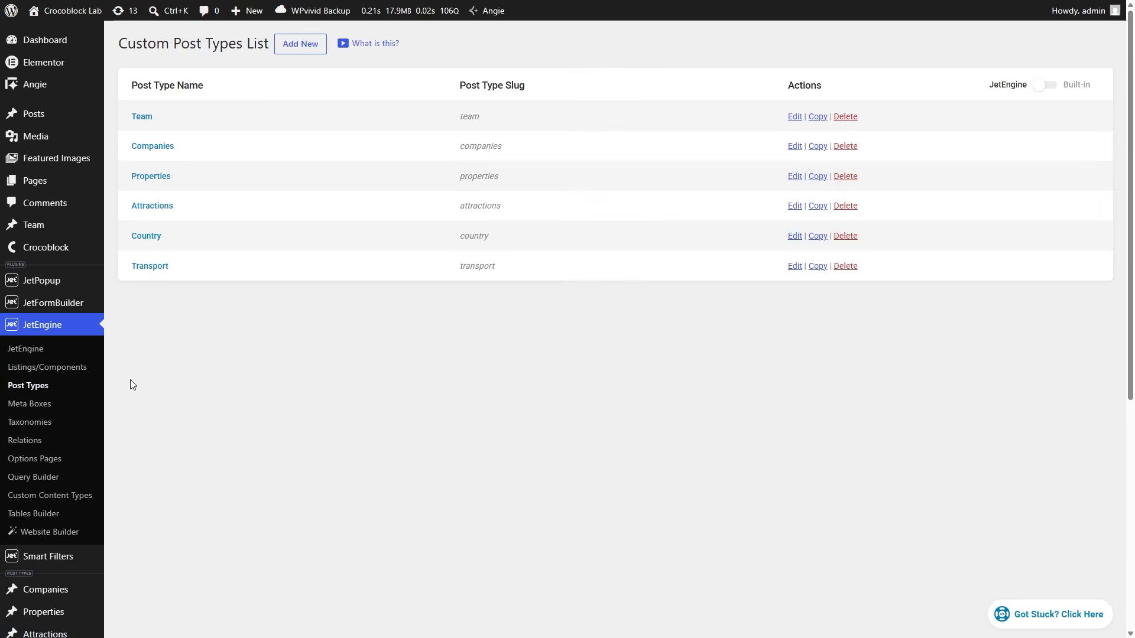
# Step: Examine the meta fields and the post lists of the Properties and Attractions post types
pyautogui.click(160, 181)
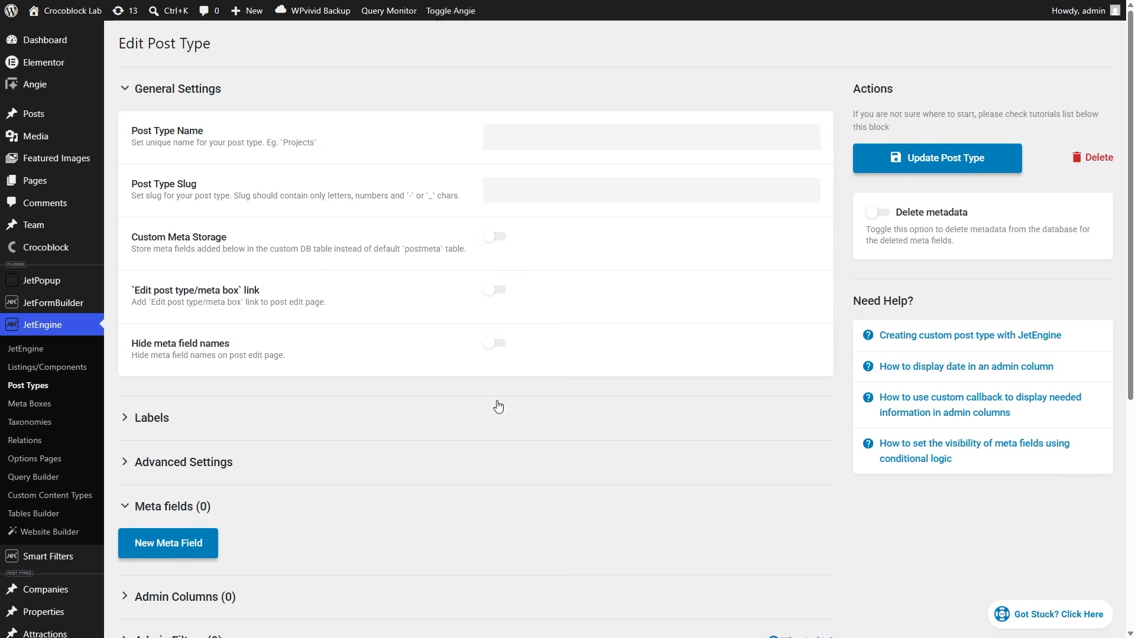
pyautogui.scroll(-5, 497, 411)
pyautogui.click(52, 152)
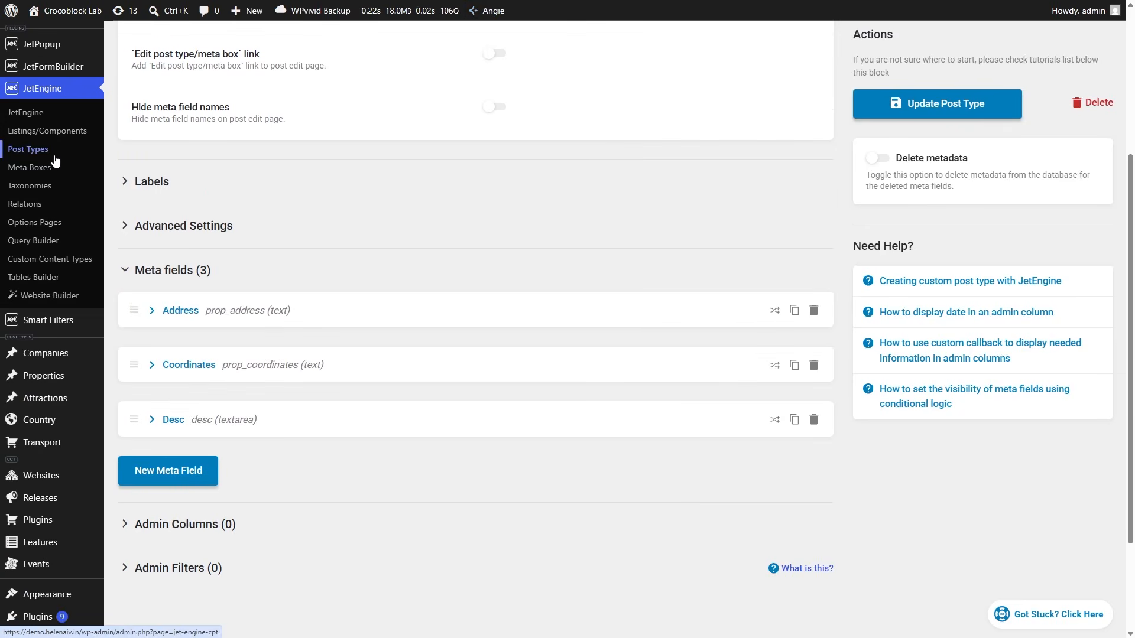
pyautogui.click(151, 206)
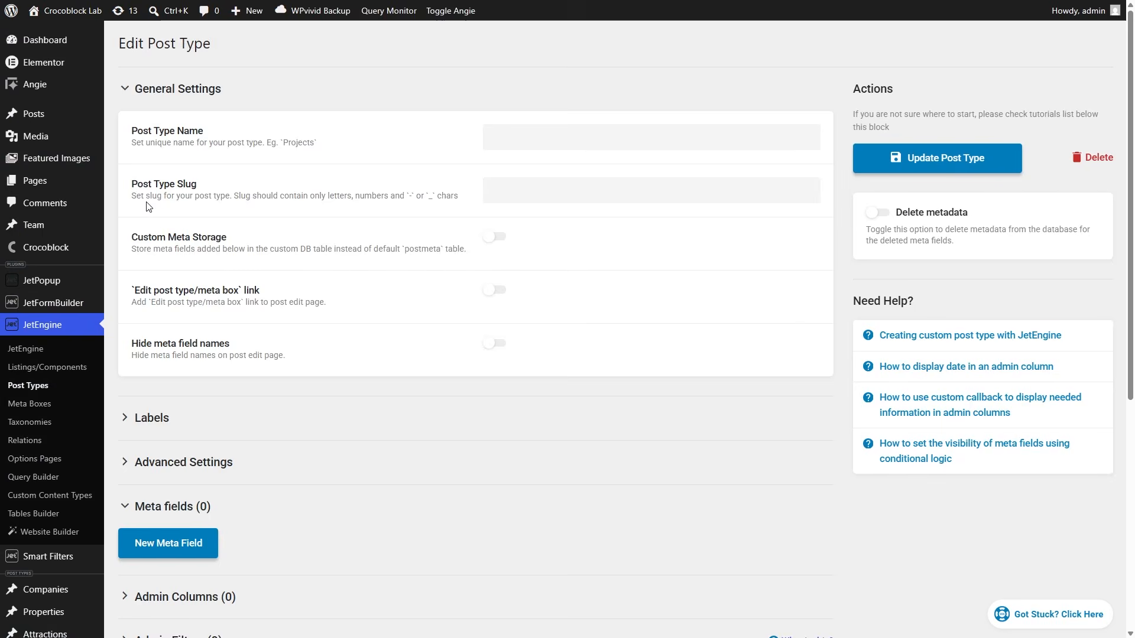
pyautogui.scroll(-5, 163, 237)
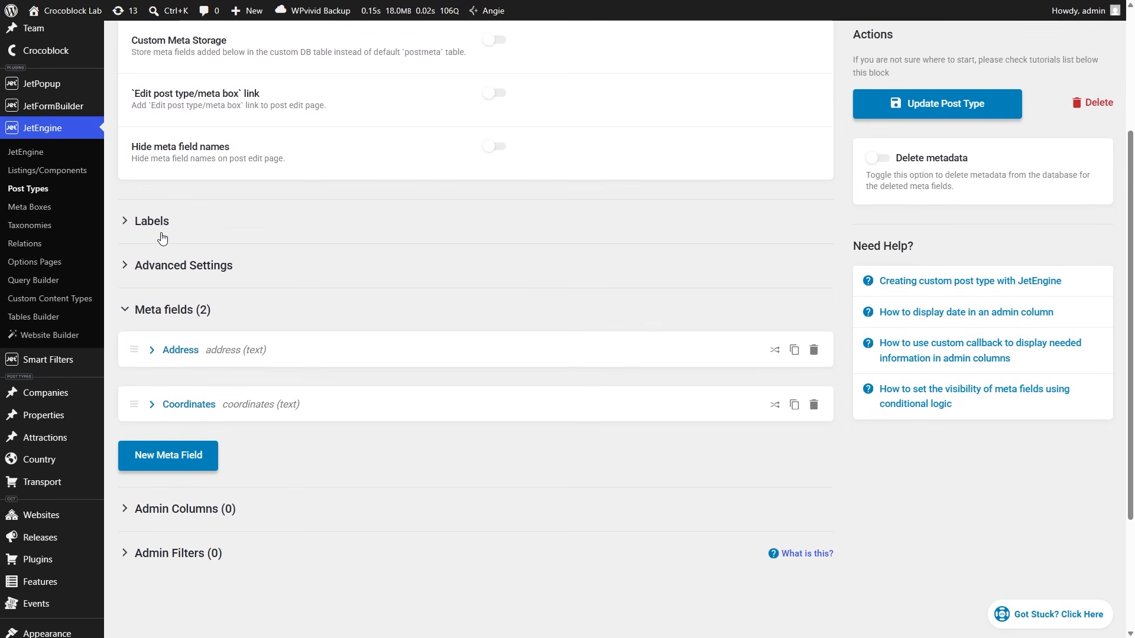
pyautogui.click(81, 405)
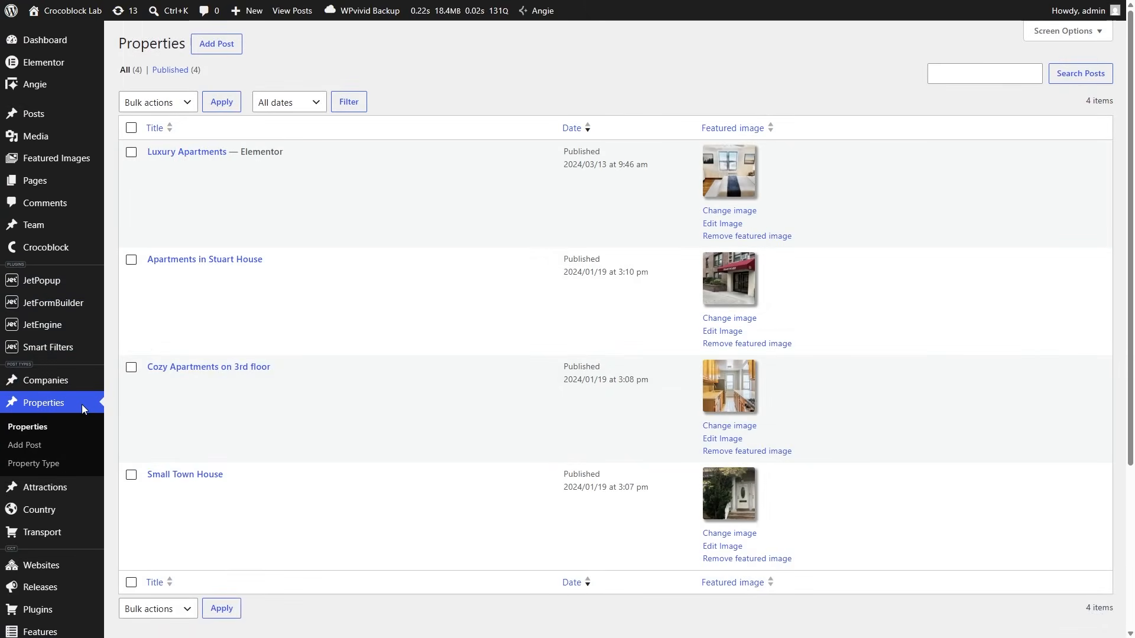
pyautogui.click(75, 487)
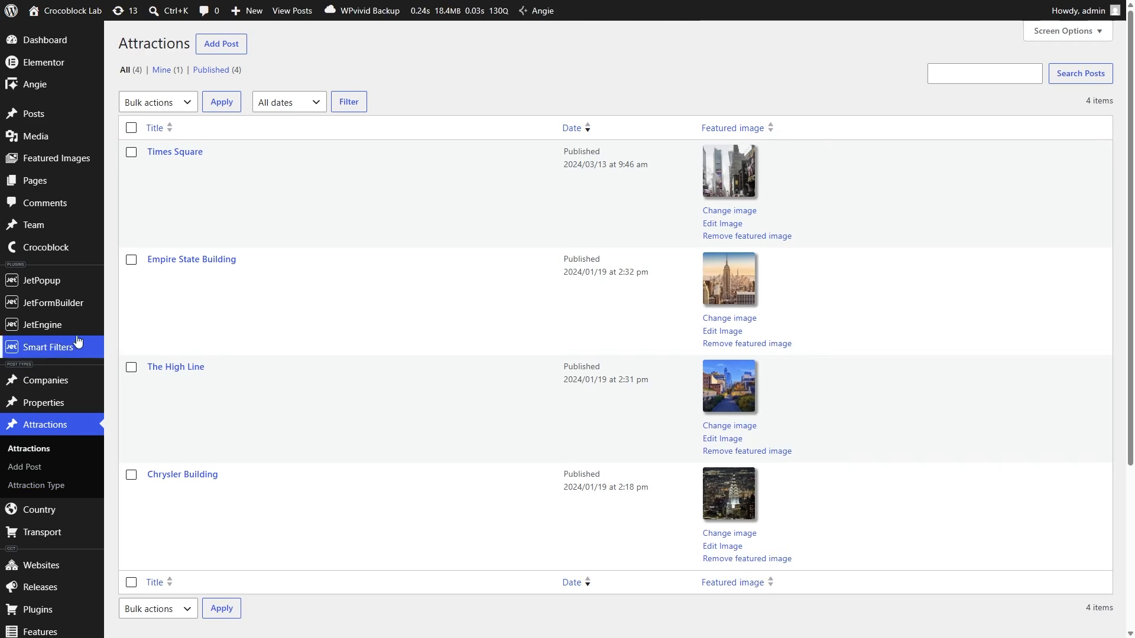
# Step: Open the Propertiess-Attractions relation and examine its general settings, toggling Register separate DB table on and off again
pyautogui.moveTo(77, 335)
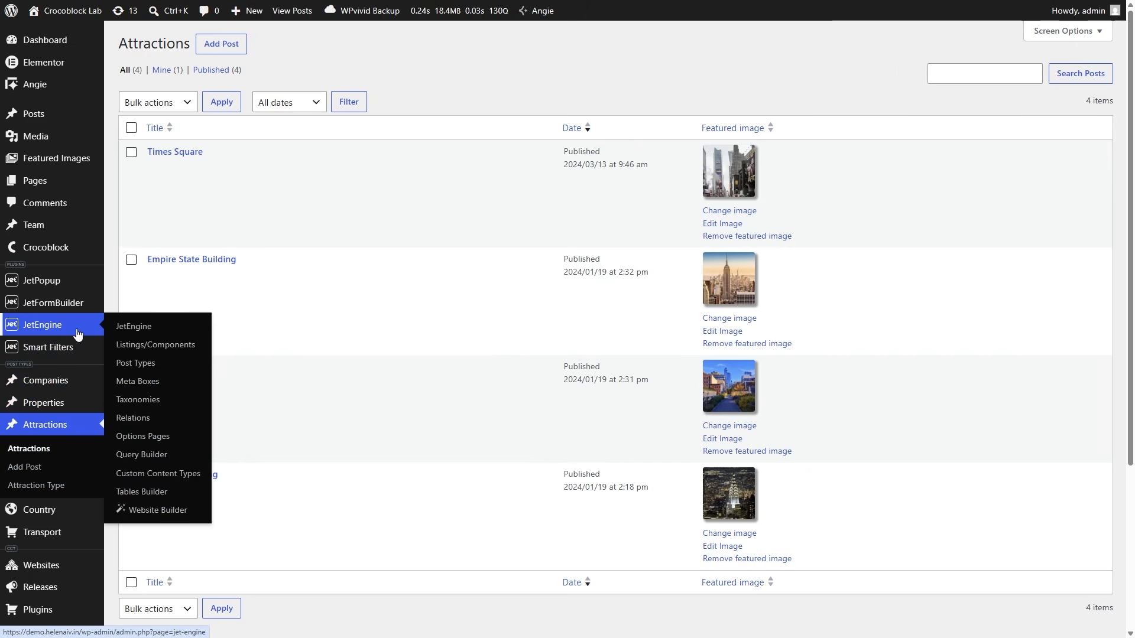
pyautogui.click(140, 419)
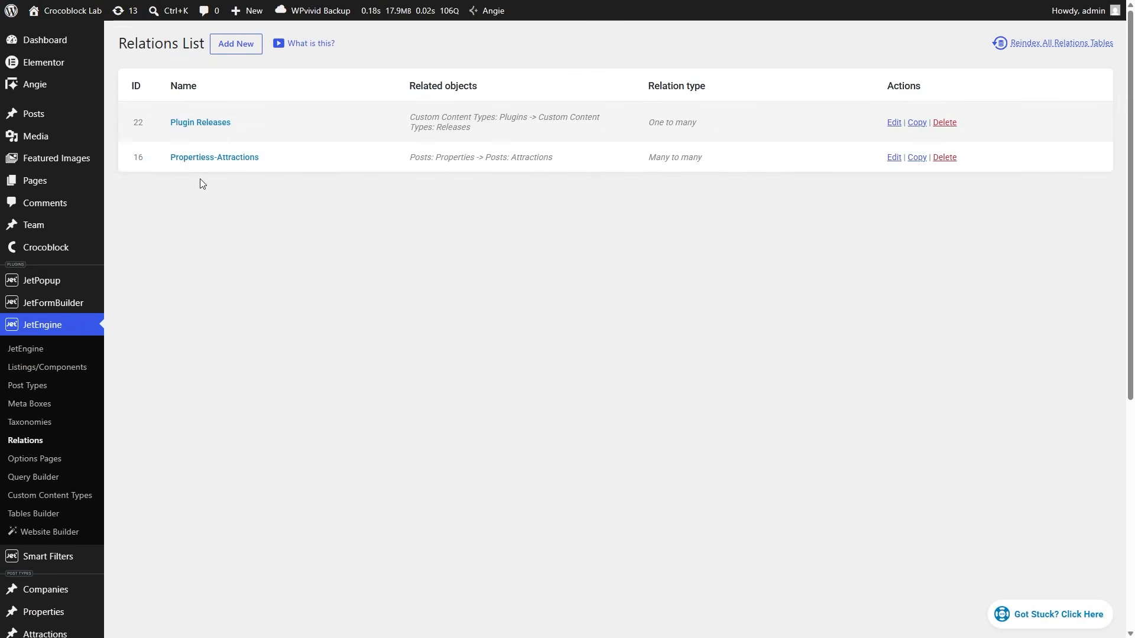
pyautogui.click(203, 159)
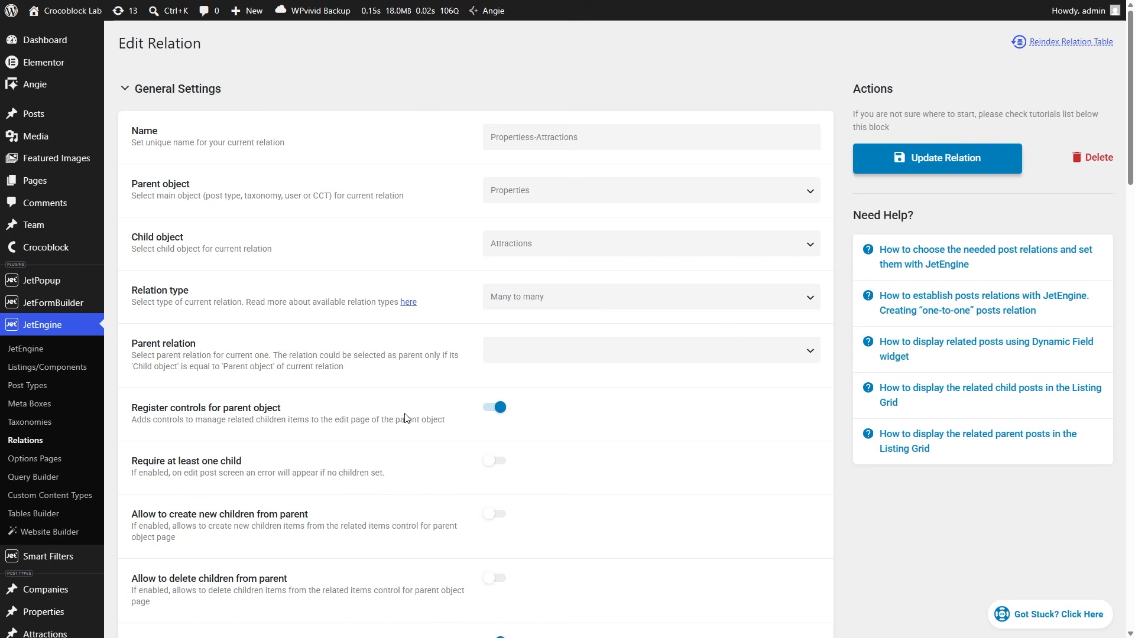
pyautogui.scroll(-4, 405, 418)
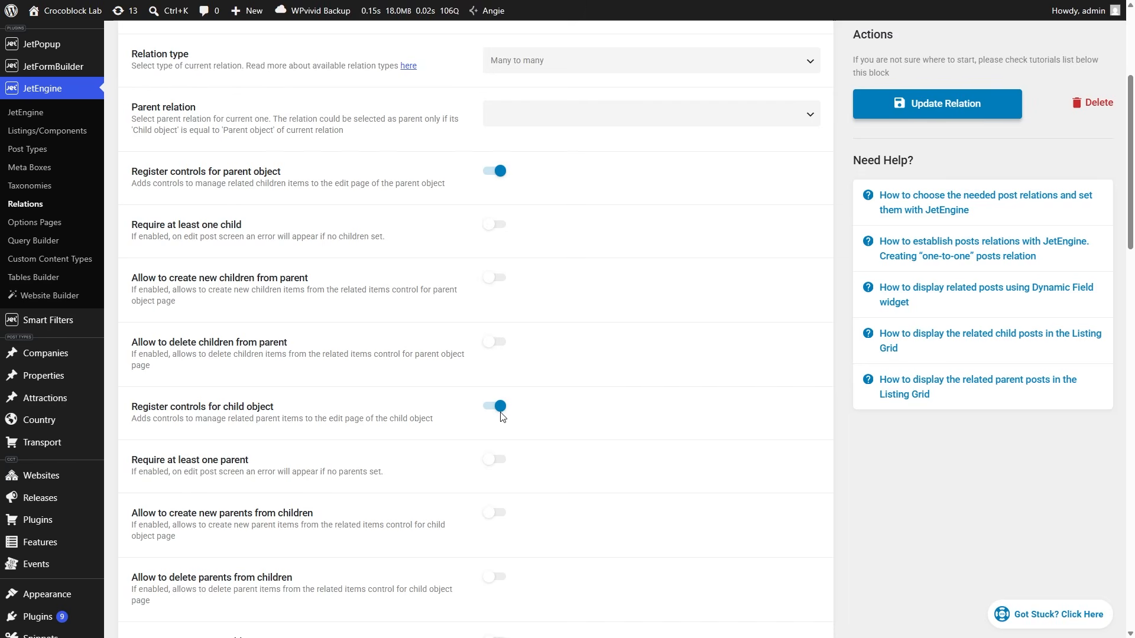
pyautogui.scroll(-3, 502, 417)
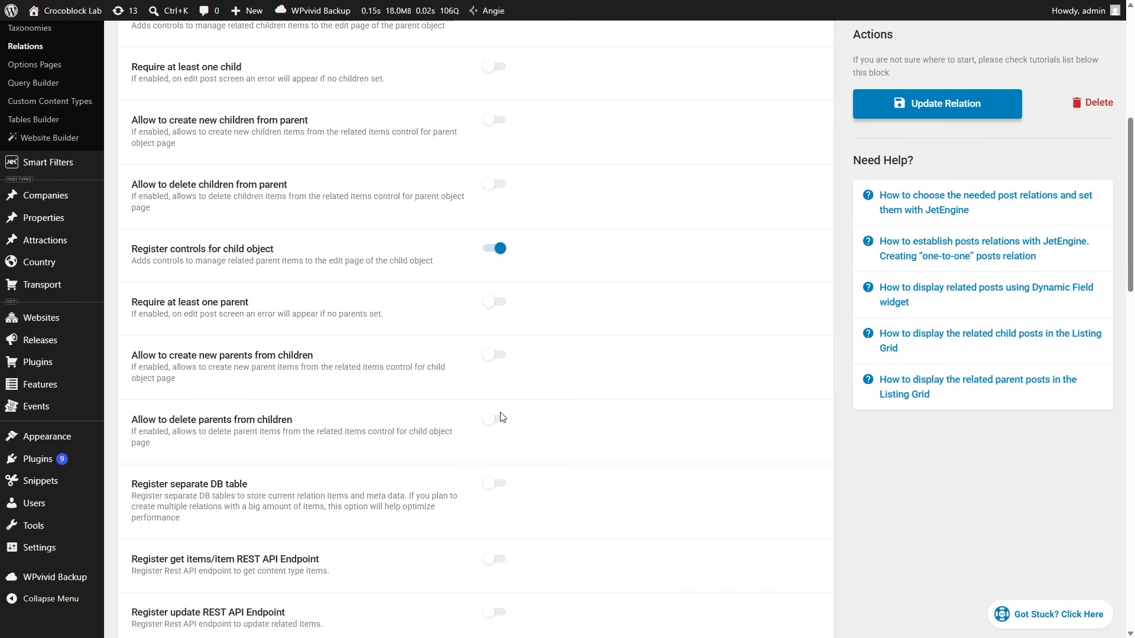
pyautogui.click(498, 487)
pyautogui.click(494, 487)
# Step: Examine the relation's Walk time, Drive Time and Public Transport meta fields
pyautogui.scroll(-5, 494, 486)
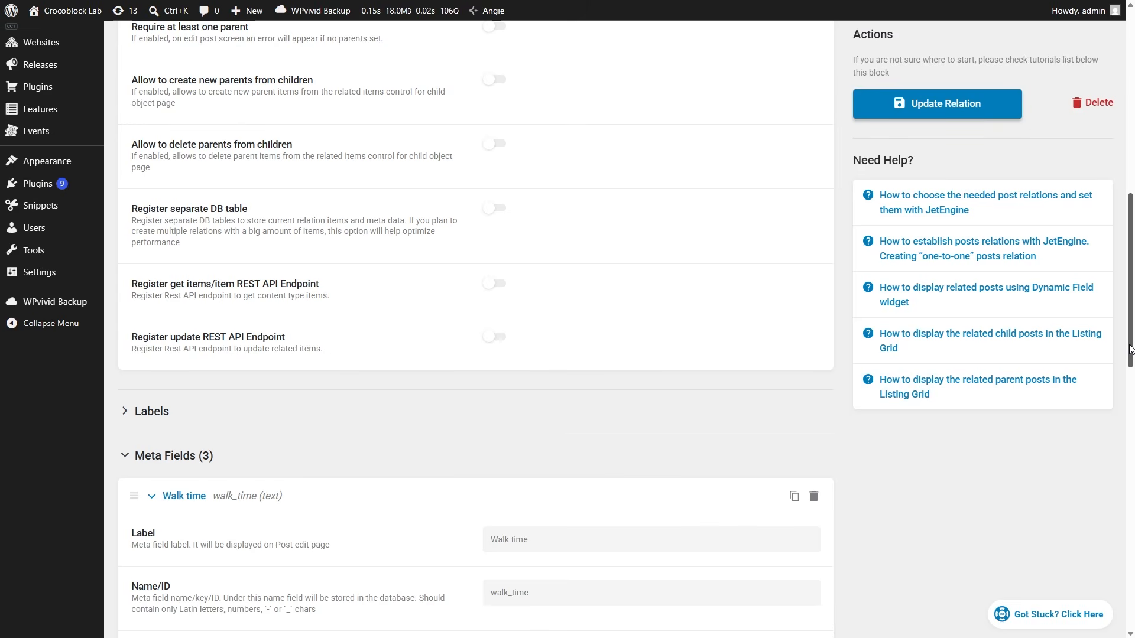
pyautogui.moveTo(1129, 348); pyautogui.dragTo(1130, 426)
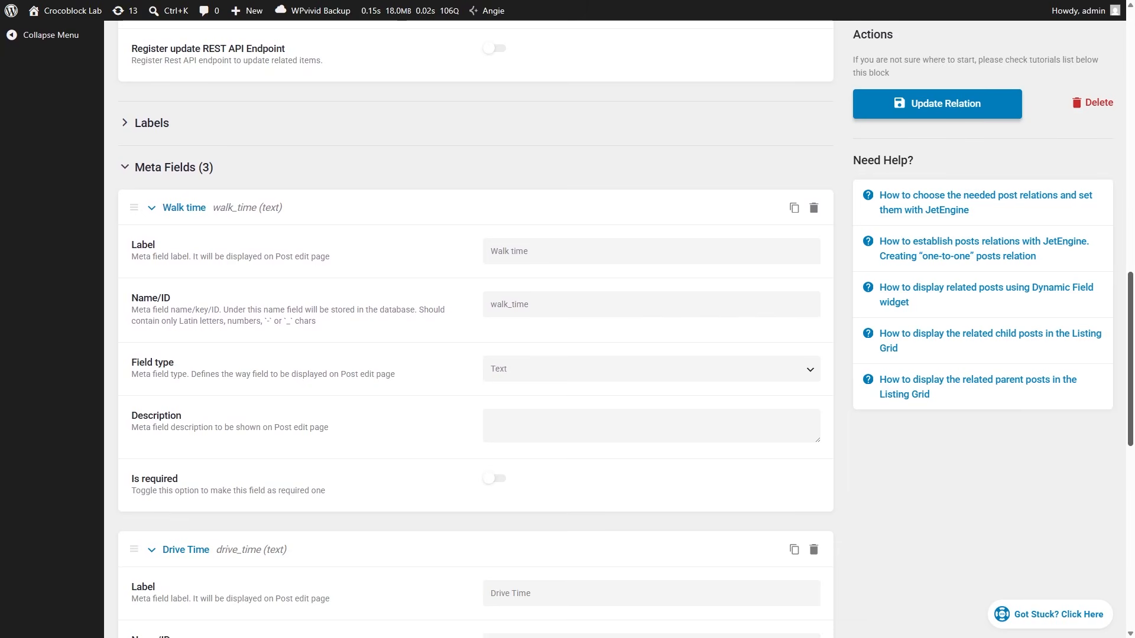
pyautogui.moveTo(1130, 423); pyautogui.dragTo(1120, 583)
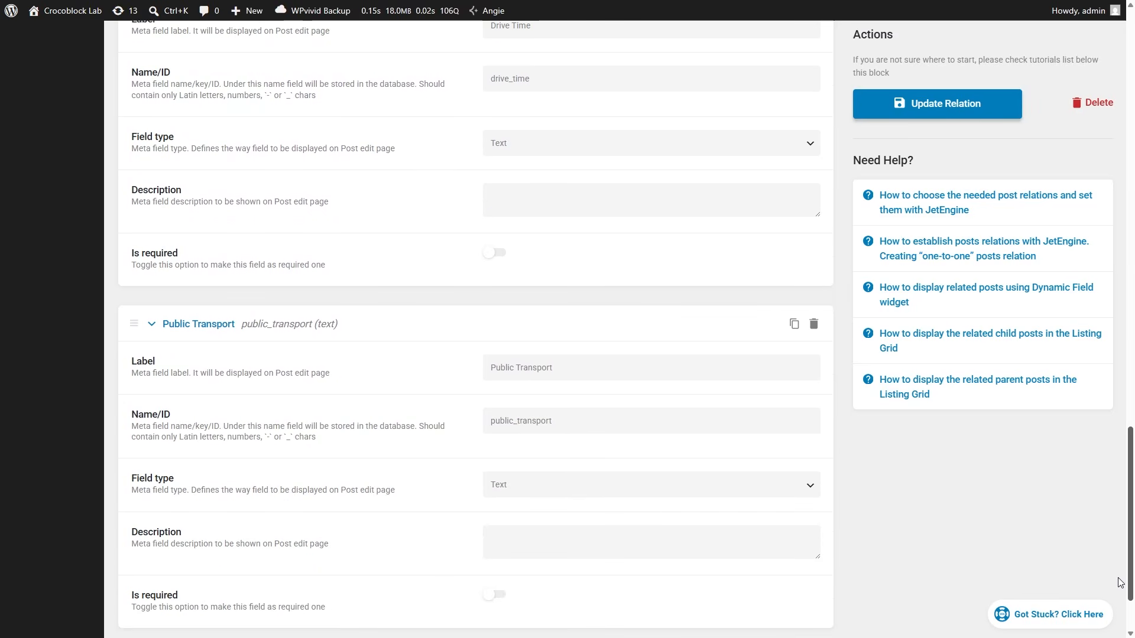
pyautogui.moveTo(1120, 582); pyautogui.dragTo(1121, 584)
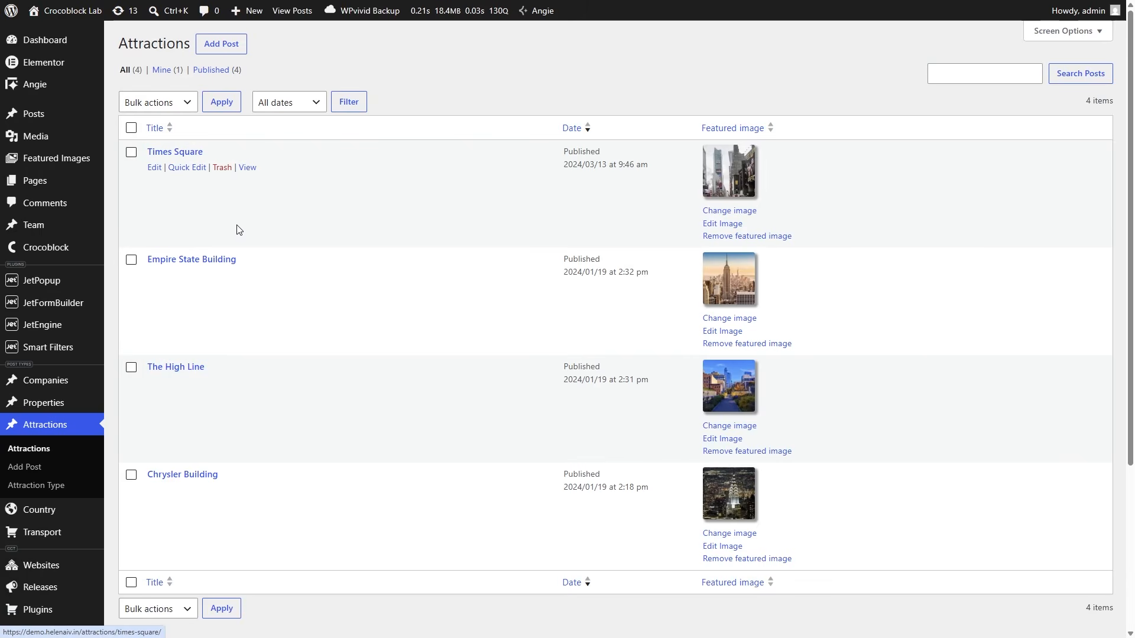
# Step: Open the Times Square attraction and connect the Apartments in Stuart House property to it
pyautogui.click(202, 153)
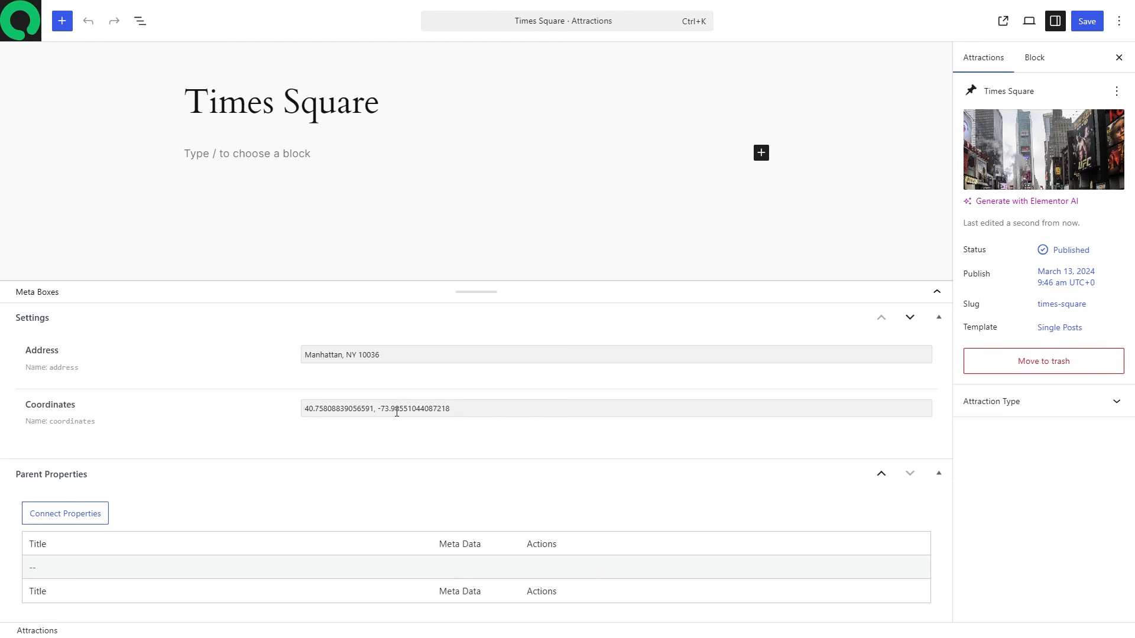
pyautogui.click(98, 517)
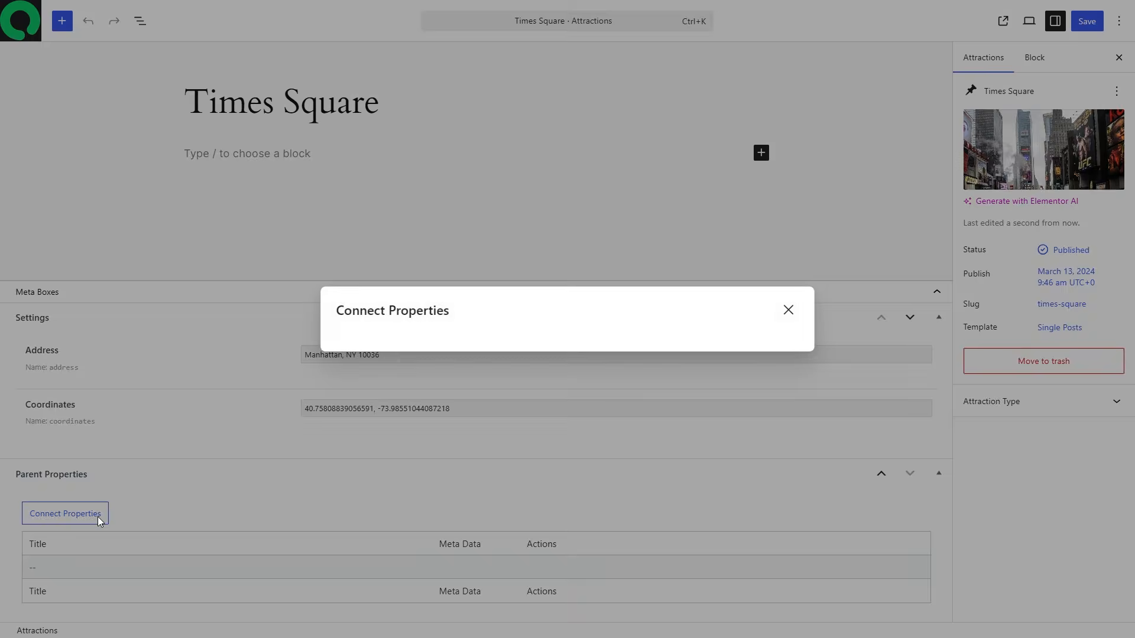
pyautogui.click(378, 333)
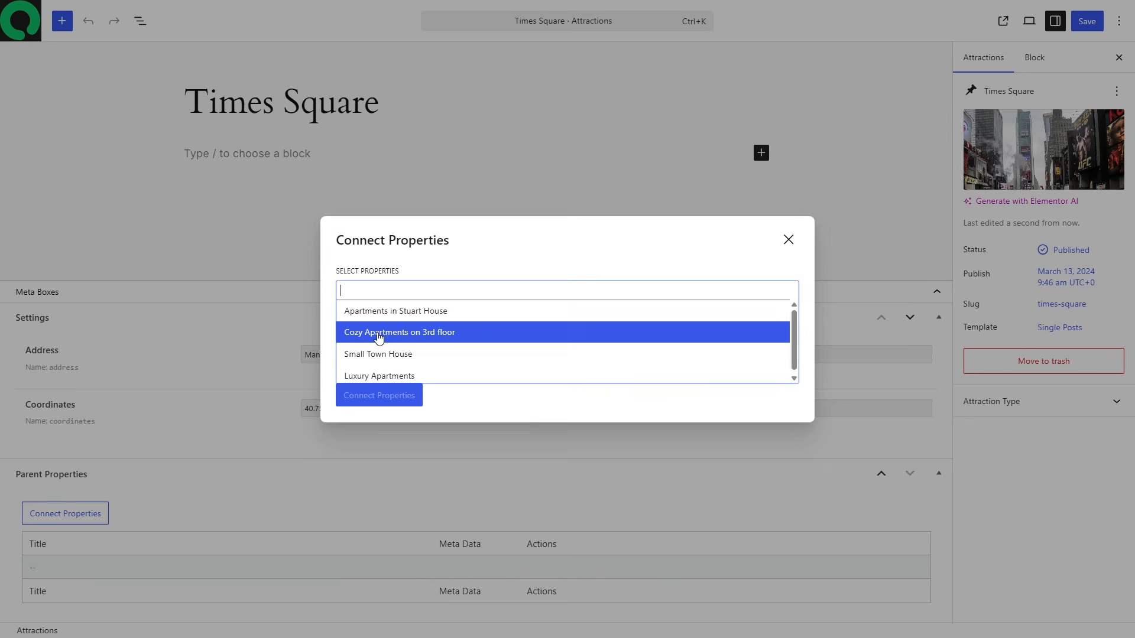
pyautogui.click(380, 312)
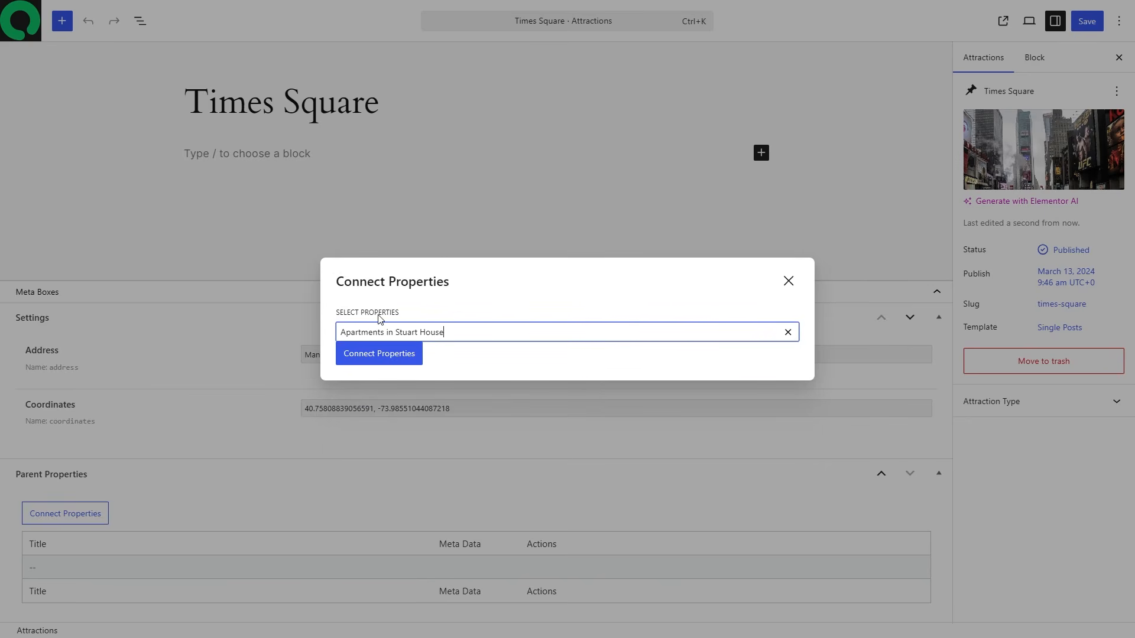
pyautogui.click(383, 358)
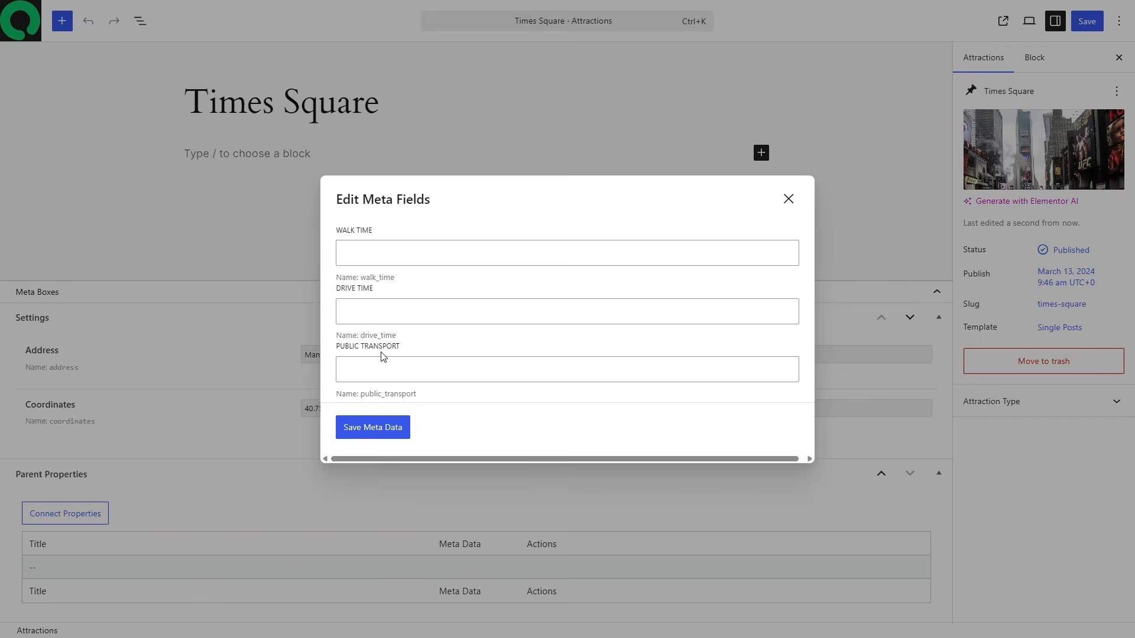
# Step: Set the connected property's Walk time to 40, Drive Time to 20 and Public Transport to 30, and save the meta data
pyautogui.click(377, 260)
pyautogui.write('40')
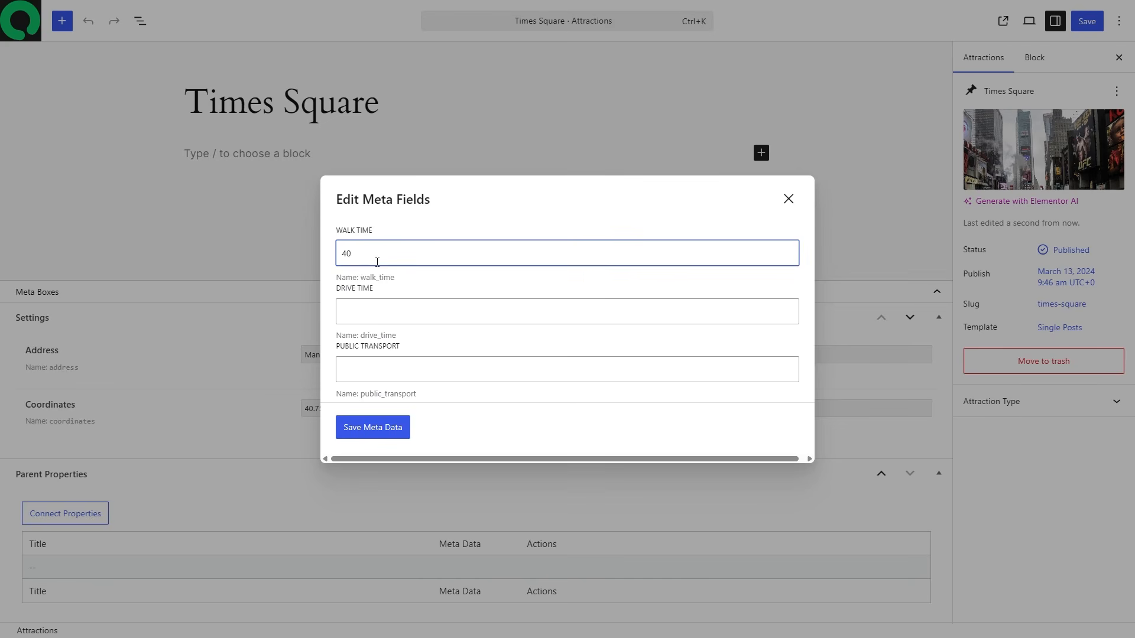
pyautogui.click(380, 312)
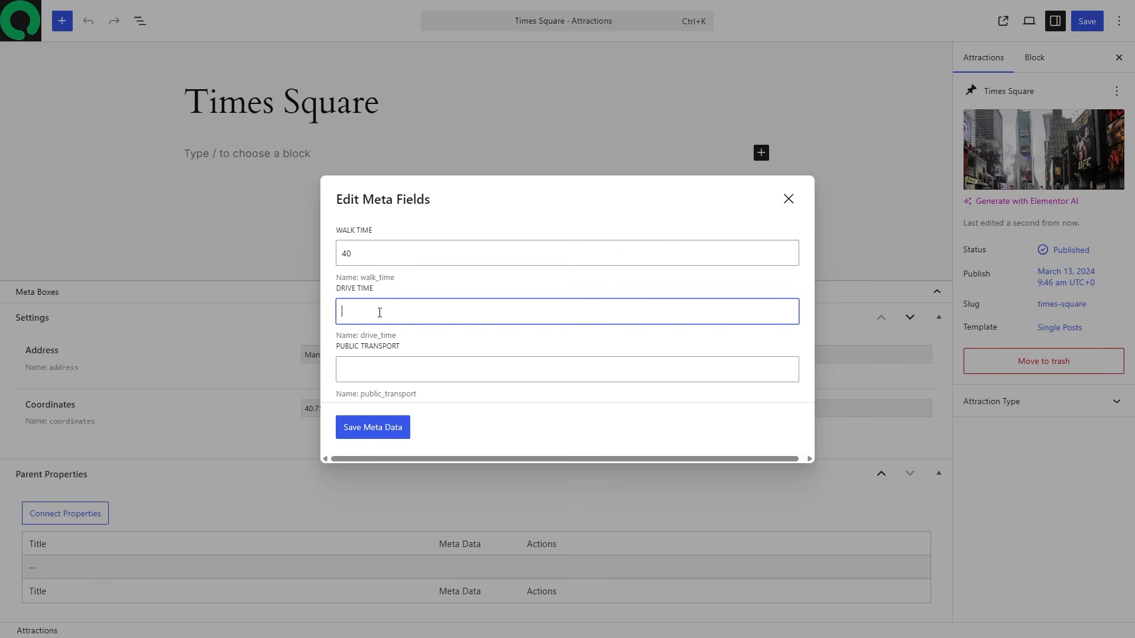
pyautogui.write('20')
pyautogui.click(385, 368)
pyautogui.write('30')
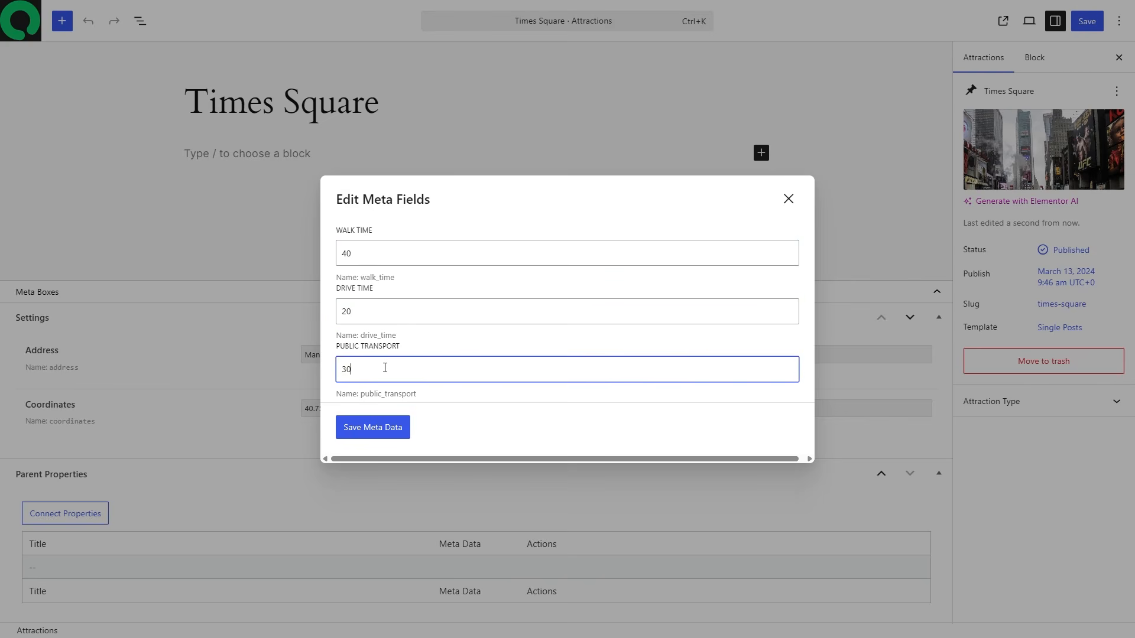
pyautogui.click(380, 428)
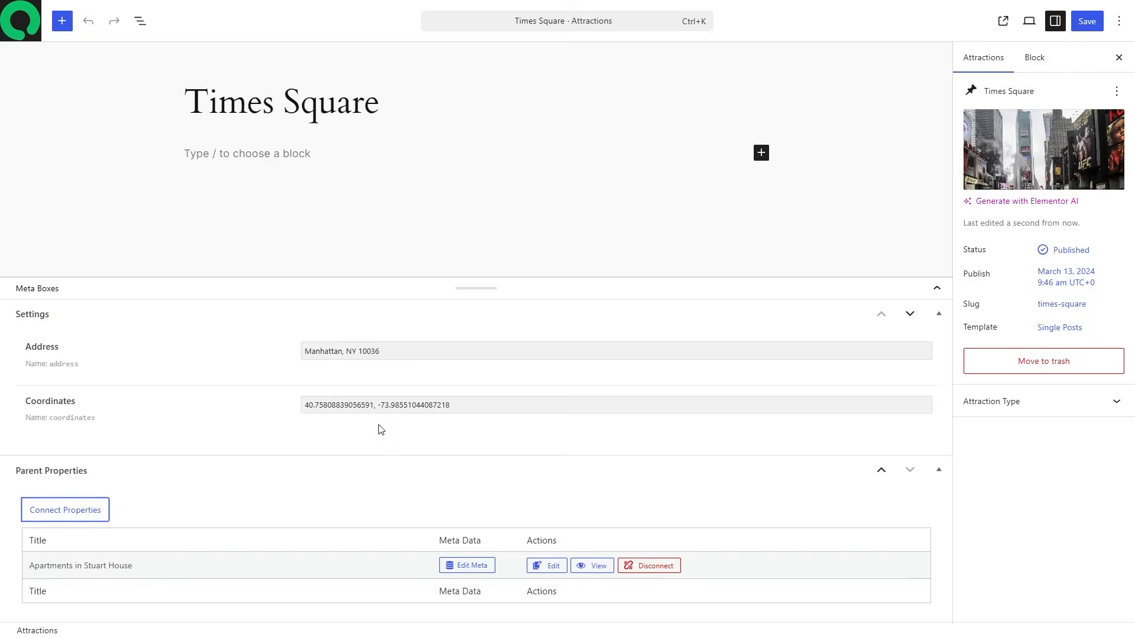
# Step: Connect Cozy Apartments on 3rd floor to Times Square with Walk time 45, Drive Time 15 and Public Transport 24
pyautogui.click(65, 510)
pyautogui.click(441, 330)
pyautogui.click(413, 319)
pyautogui.click(411, 352)
pyautogui.click(428, 249)
pyautogui.write('45')
pyautogui.click(441, 303)
pyautogui.write('15')
pyautogui.click(440, 367)
pyautogui.write('24')
pyautogui.click(402, 421)
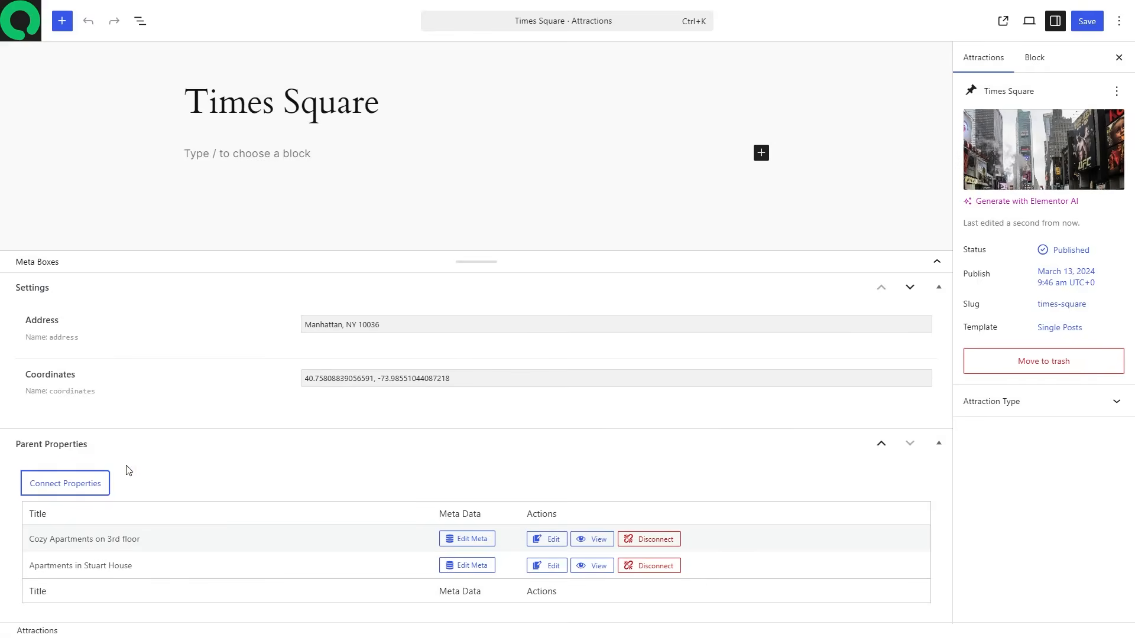
# Step: Connect Small Town House to Times Square with Walk time 60 and Drive Time 25, and fill in its Public Transport time
pyautogui.click(65, 483)
pyautogui.click(418, 330)
pyautogui.click(408, 353)
pyautogui.click(418, 249)
pyautogui.write('60')
pyautogui.click(432, 312)
pyautogui.write('25')
pyautogui.click(405, 372)
pyautogui.write('1')
pyautogui.click(383, 421)
# Step: Connect Luxury Apartments with Walk time 40, Drive Time 10 and Public Transport 20, and save the Times Square post
pyautogui.click(87, 457)
pyautogui.click(380, 329)
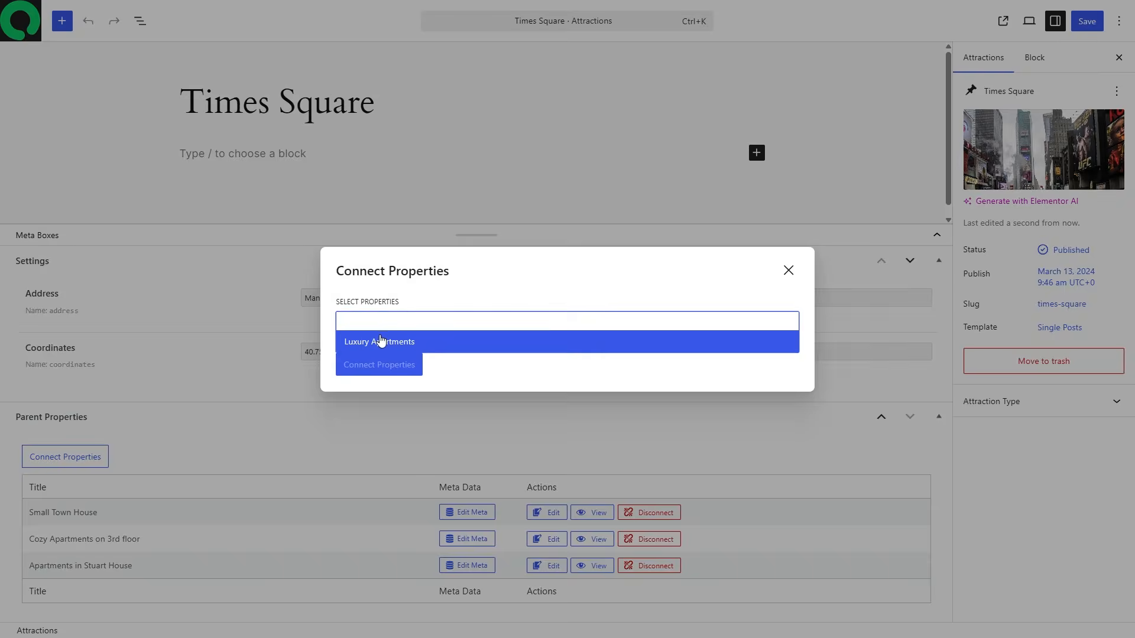
pyautogui.click(380, 340)
pyautogui.click(383, 353)
pyautogui.click(383, 255)
pyautogui.write('40')
pyautogui.click(466, 311)
pyautogui.write('10')
pyautogui.click(407, 367)
pyautogui.write('20')
pyautogui.click(373, 427)
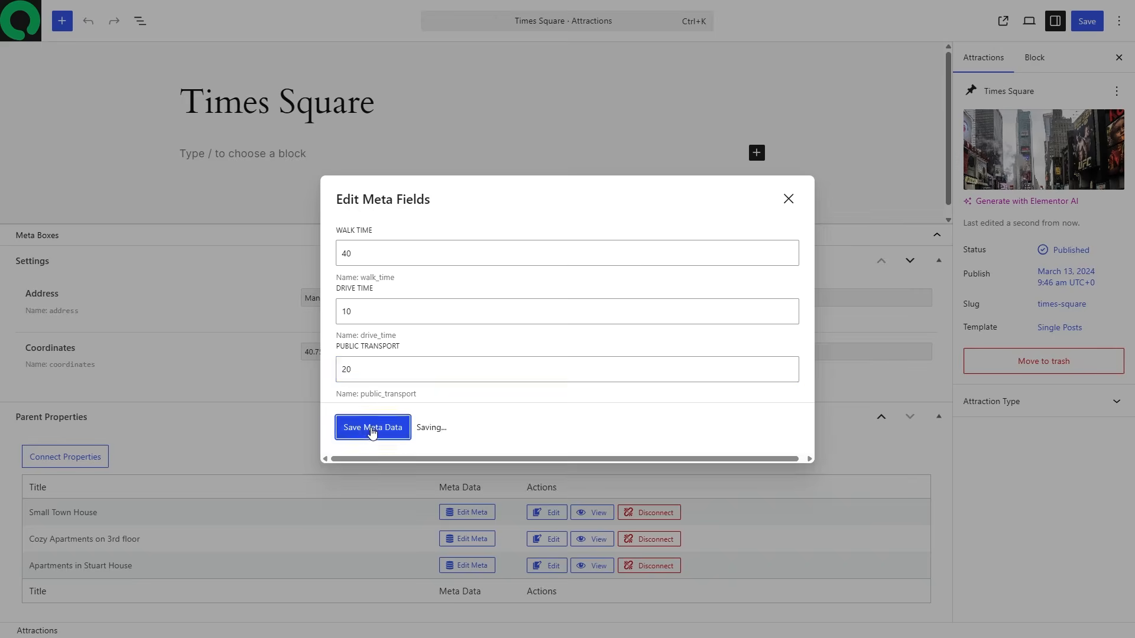
pyautogui.click(1087, 21)
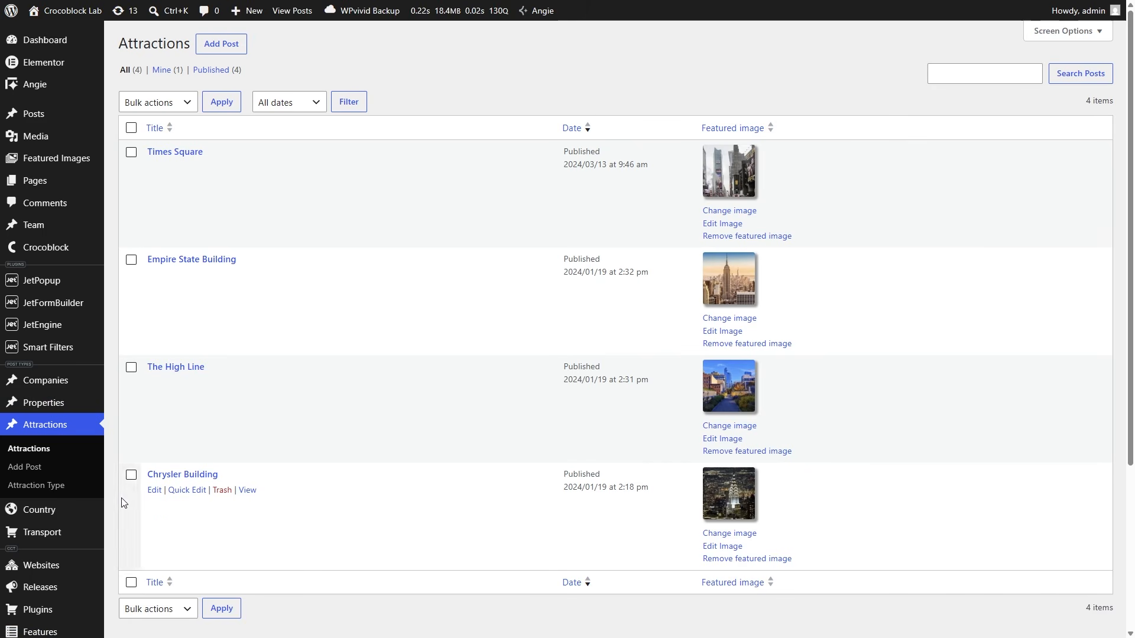
# Step: Look over the Properties post list and open the Luxury Apartments property
pyautogui.moveTo(89, 404)
pyautogui.click(126, 407)
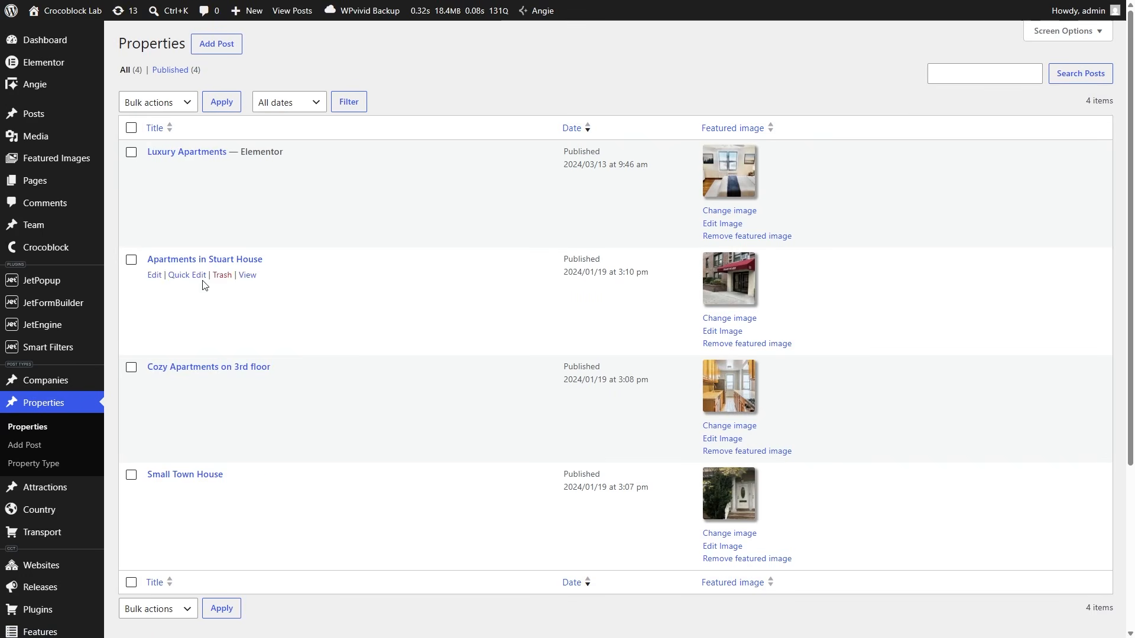
pyautogui.click(187, 152)
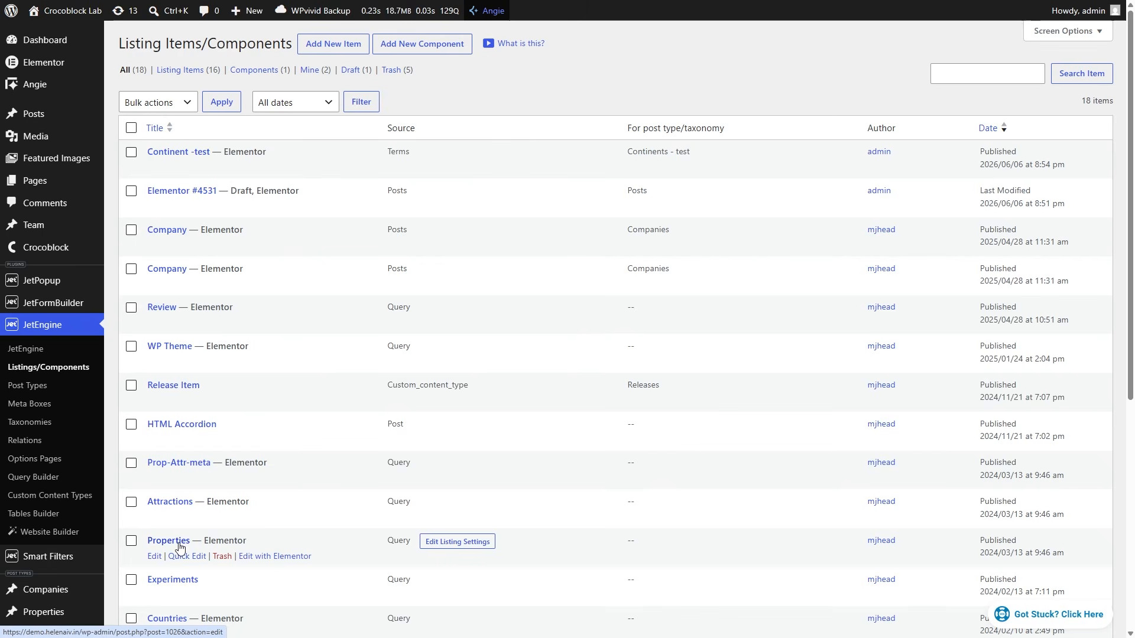
# Step: Open the Attractions listing item in Elementor and examine its address, title and image widgets
pyautogui.click(257, 524)
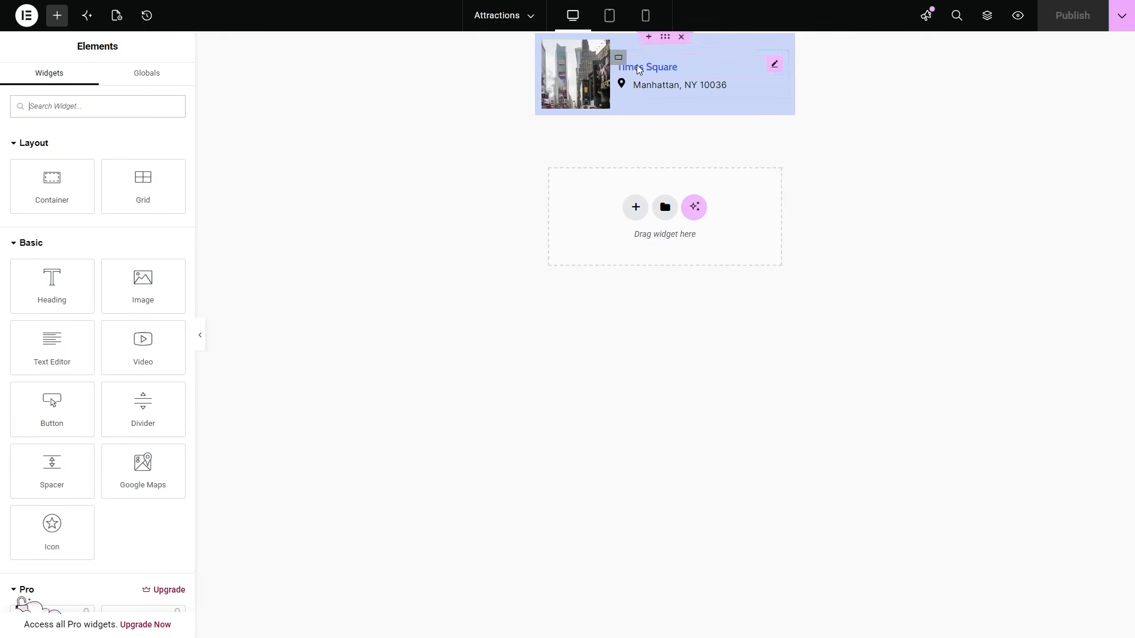
pyautogui.click(655, 90)
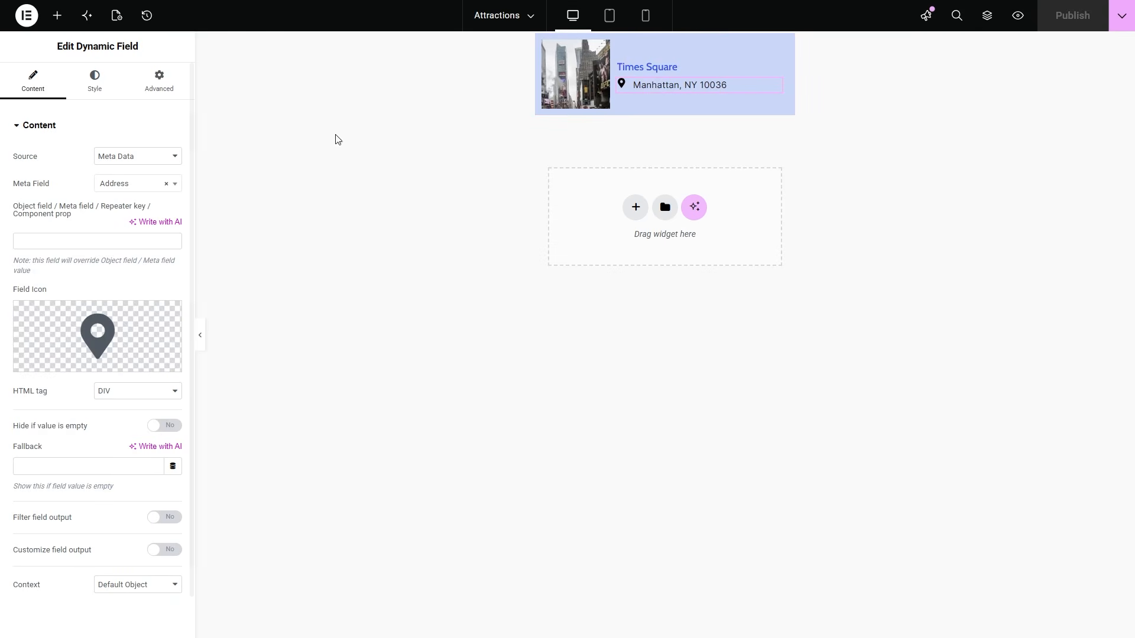
pyautogui.click(628, 74)
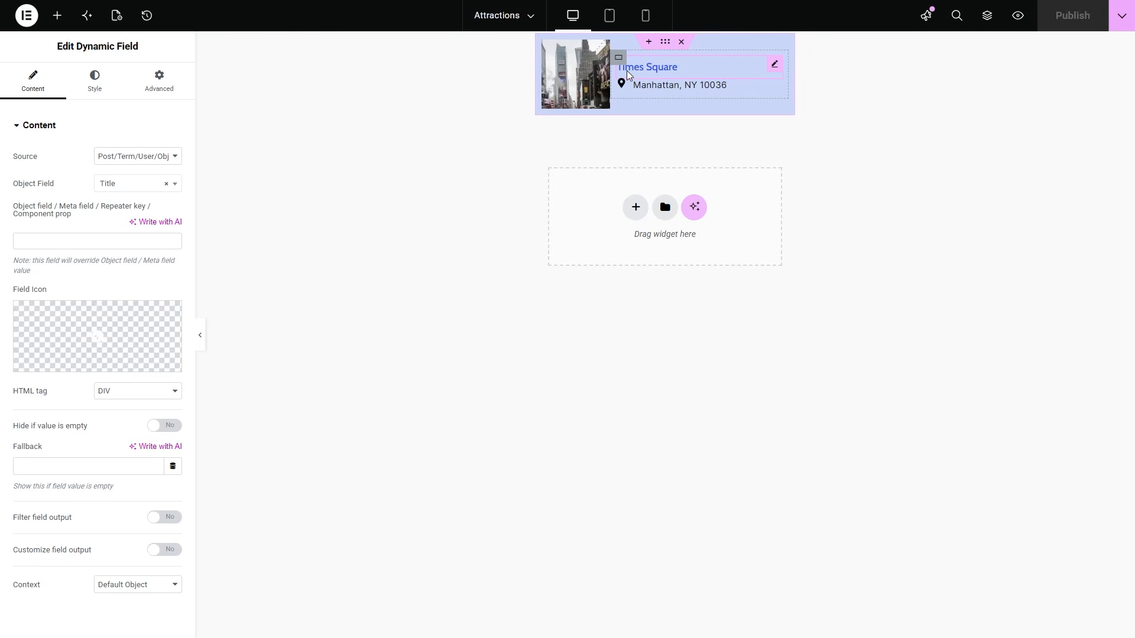
pyautogui.click(585, 97)
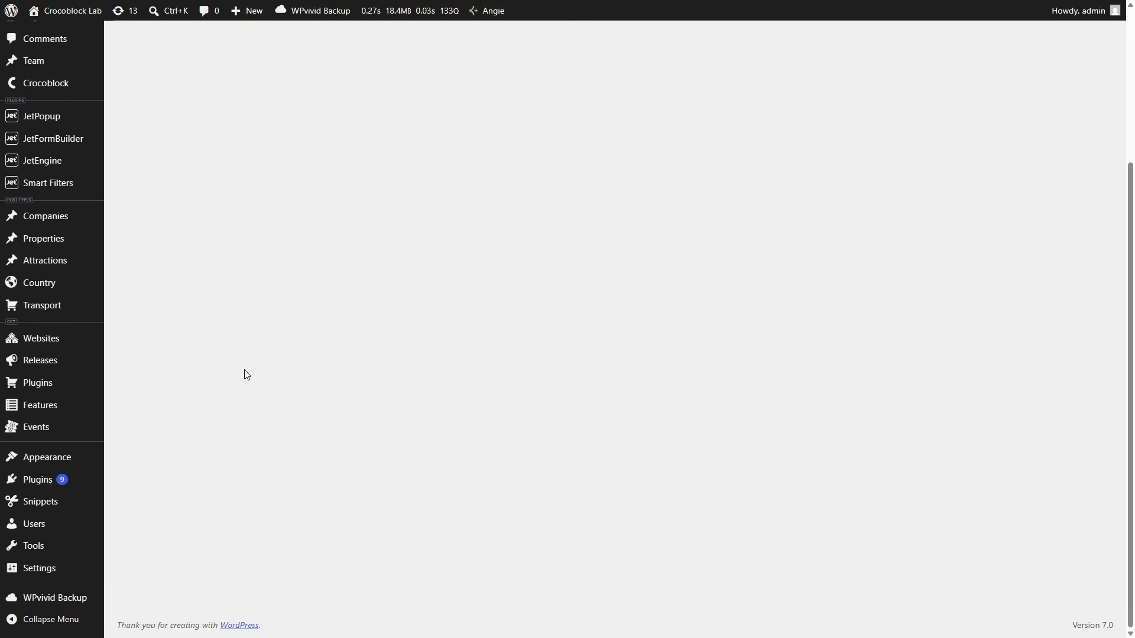
# Step: Create a smart filter named Attractions with filter type Select and data source Manual Input
pyautogui.click(77, 183)
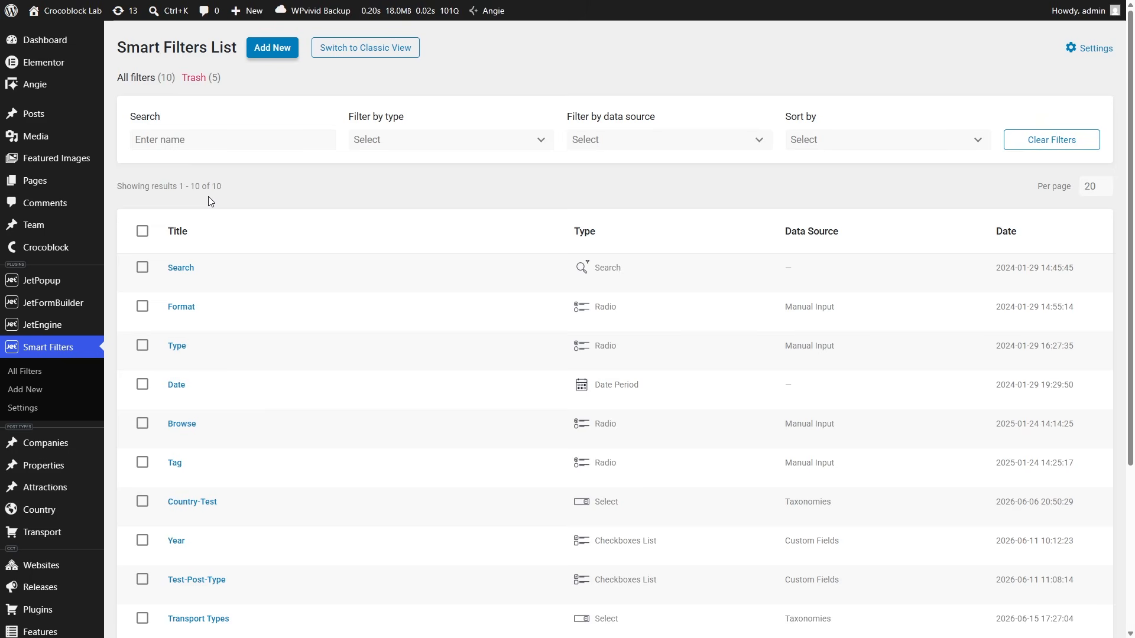
pyautogui.click(268, 51)
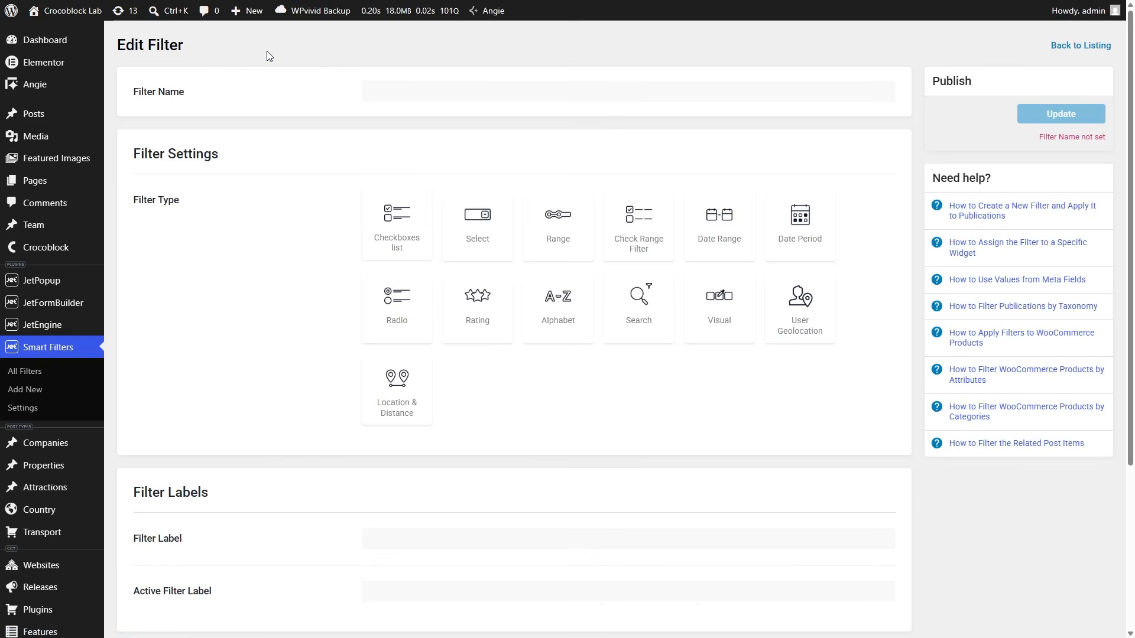
pyautogui.click(393, 91)
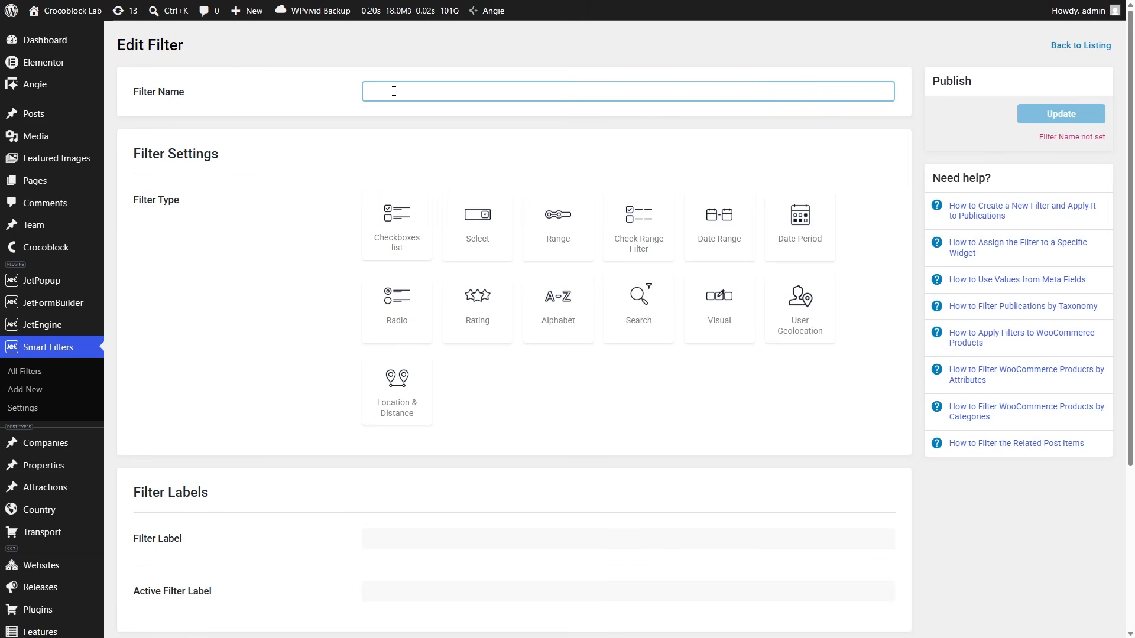
pyautogui.write('Attrac')
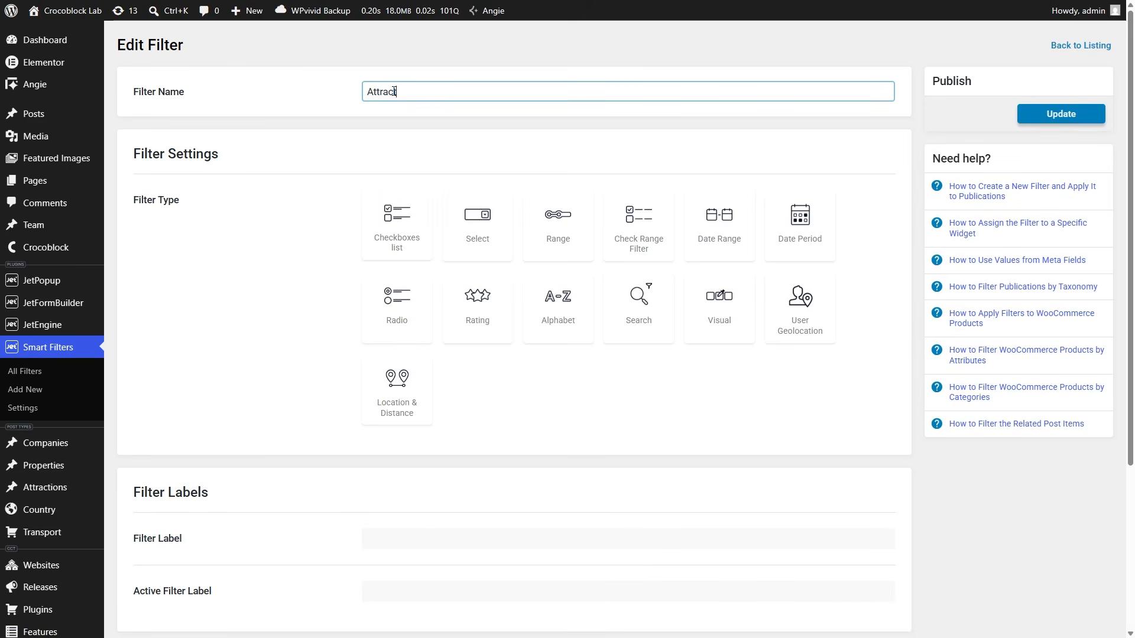
pyautogui.write('tions')
pyautogui.click(484, 221)
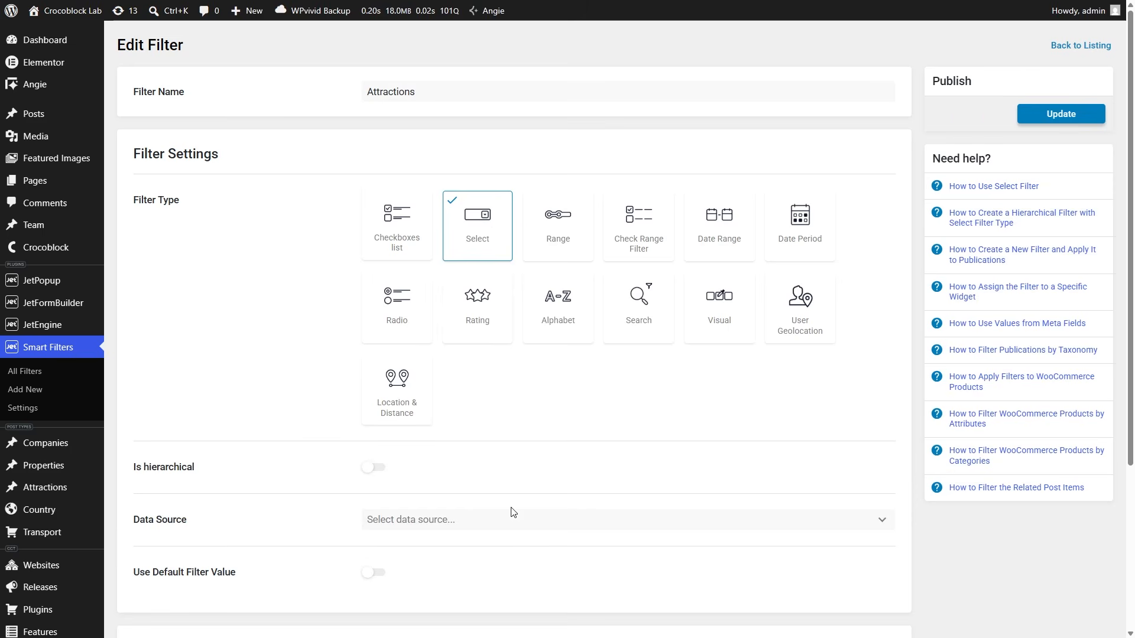
pyautogui.click(514, 531)
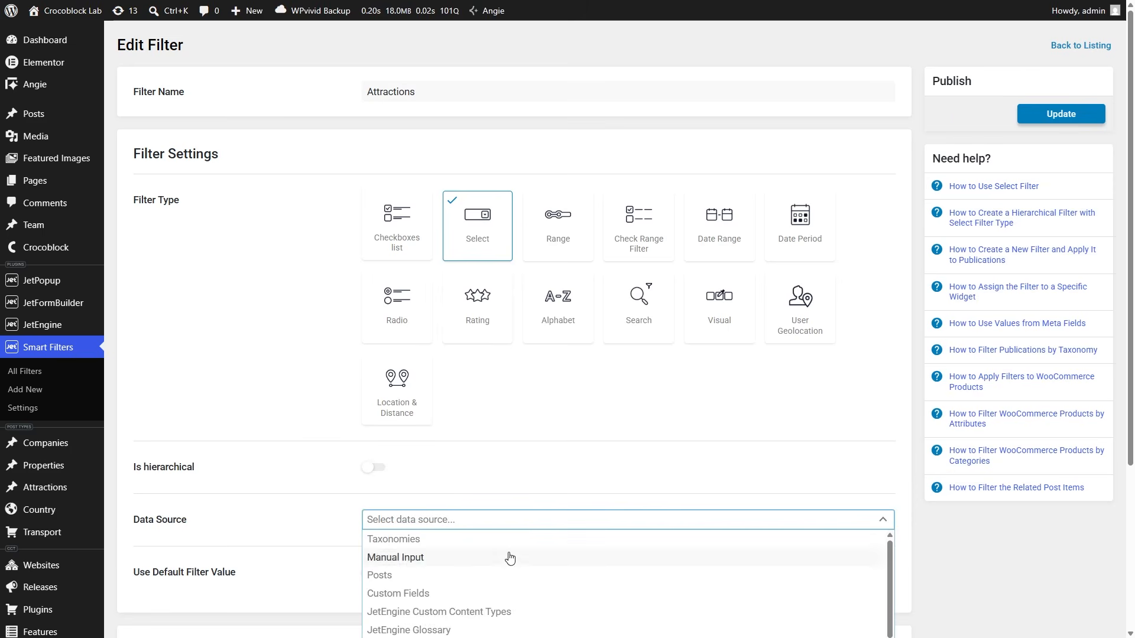
pyautogui.click(510, 558)
# Step: Set the Attractions filter's query variable to attraction and save the filter
pyautogui.scroll(-3, 510, 558)
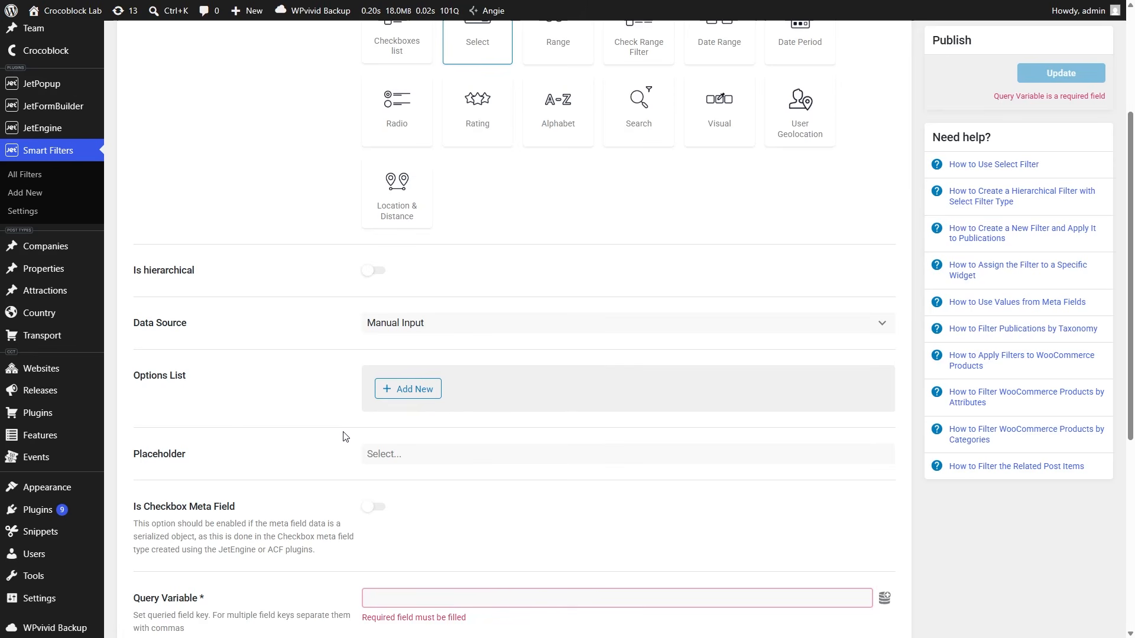
pyautogui.scroll(-3, 346, 436)
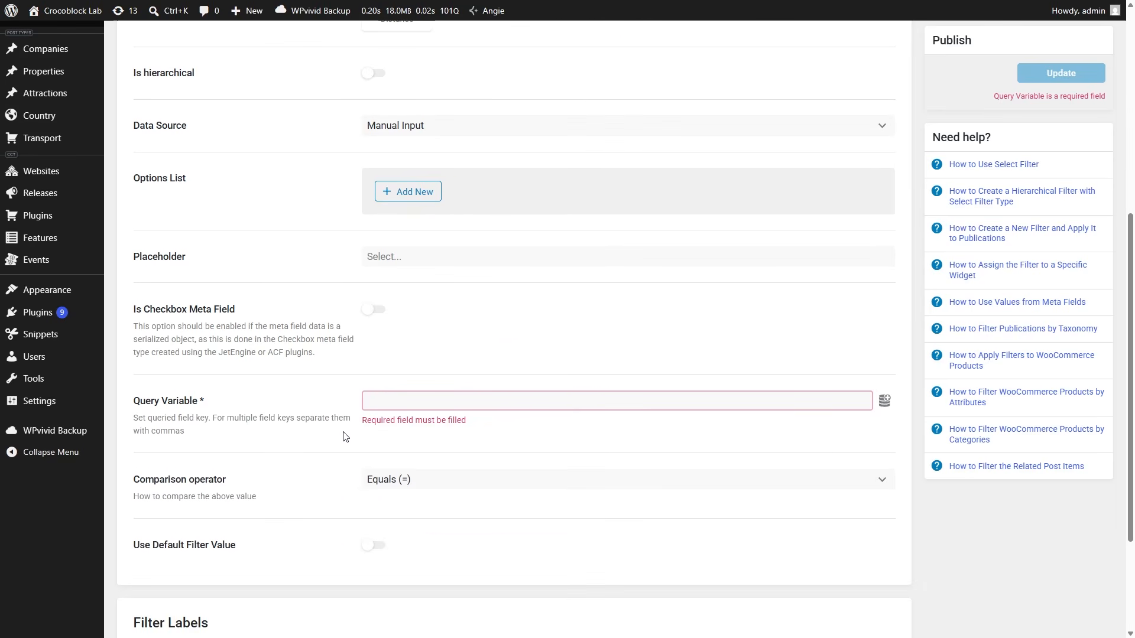
pyautogui.click(383, 399)
pyautogui.write('attraction')
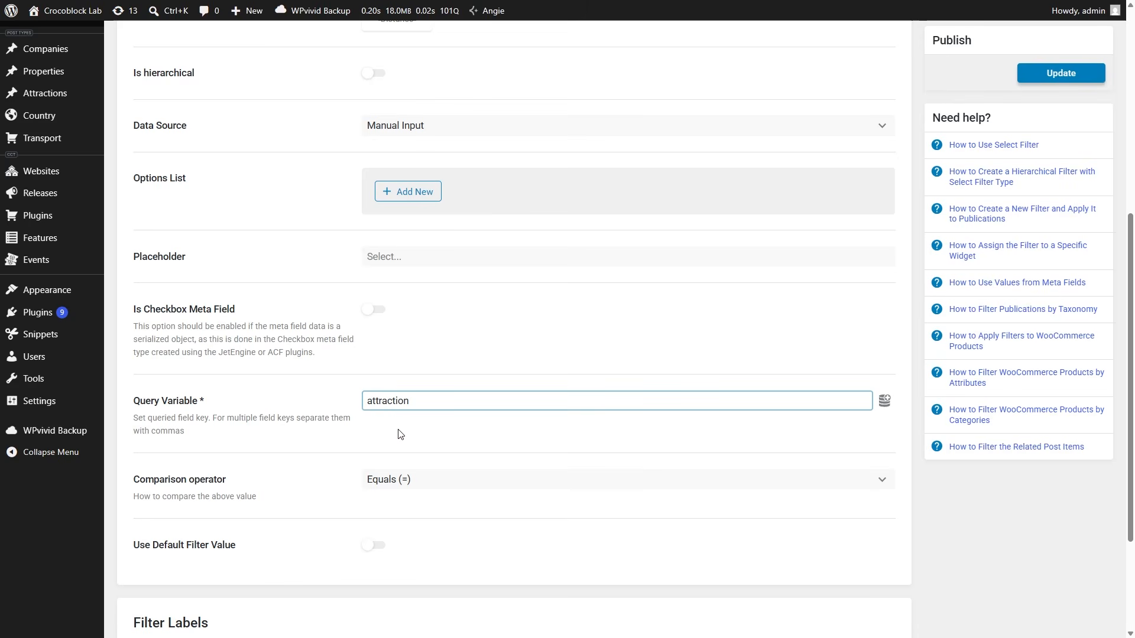
pyautogui.click(1060, 70)
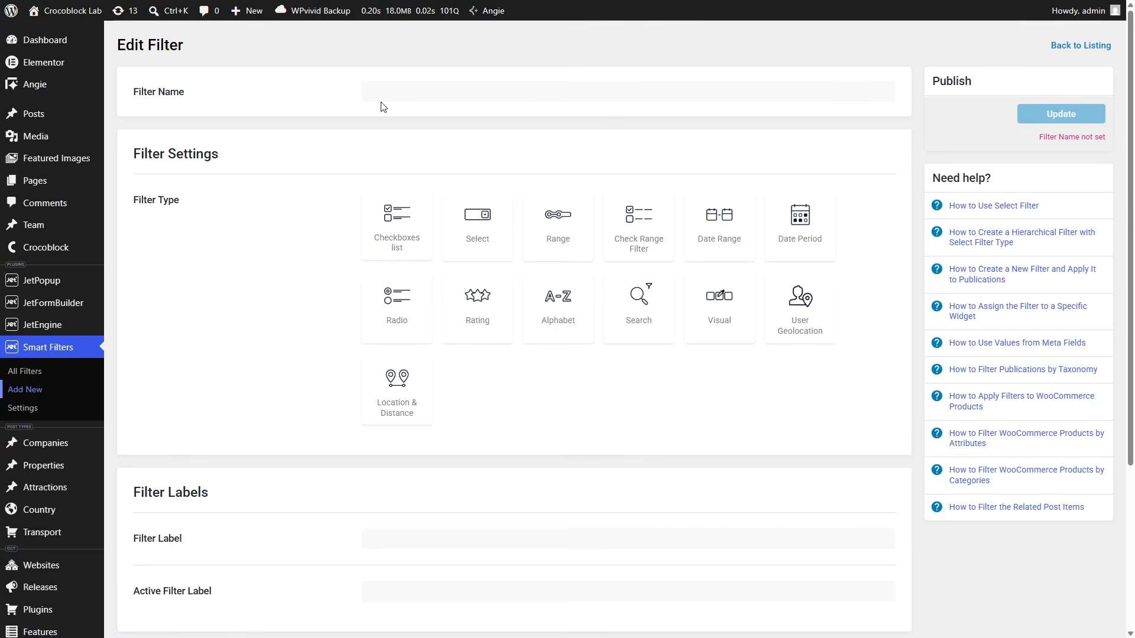
# Step: Set up another new smart filter named Properties with filter type Select and data source Manual Input
pyautogui.click(377, 95)
pyautogui.write('Properties')
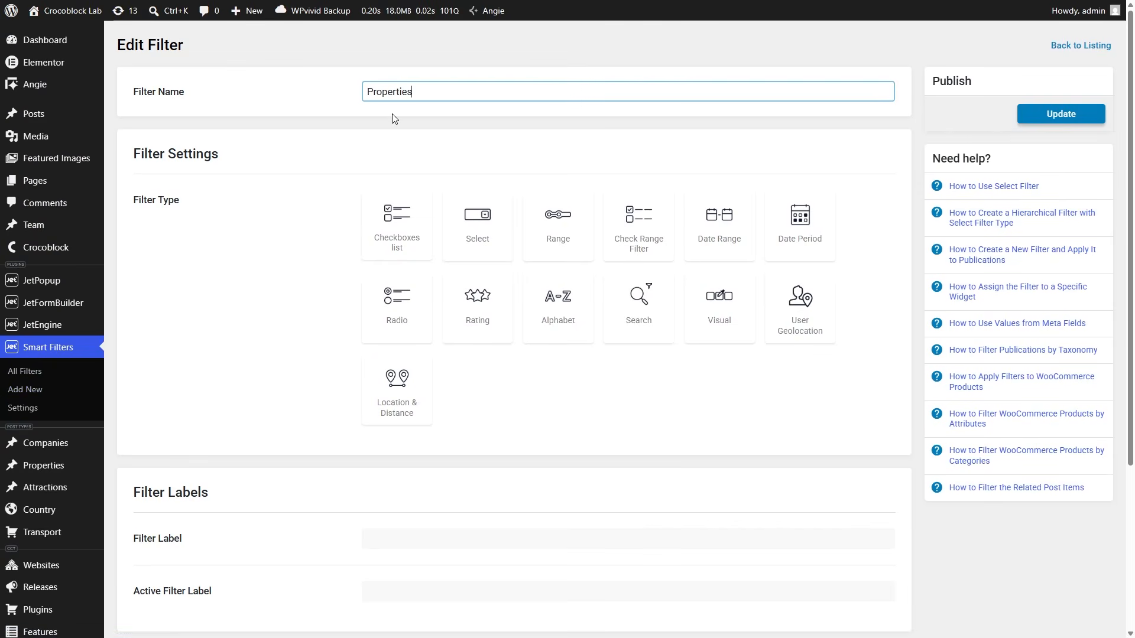
pyautogui.click(475, 226)
pyautogui.scroll(-1, 477, 226)
pyautogui.scroll(-3, 476, 261)
pyautogui.click(476, 290)
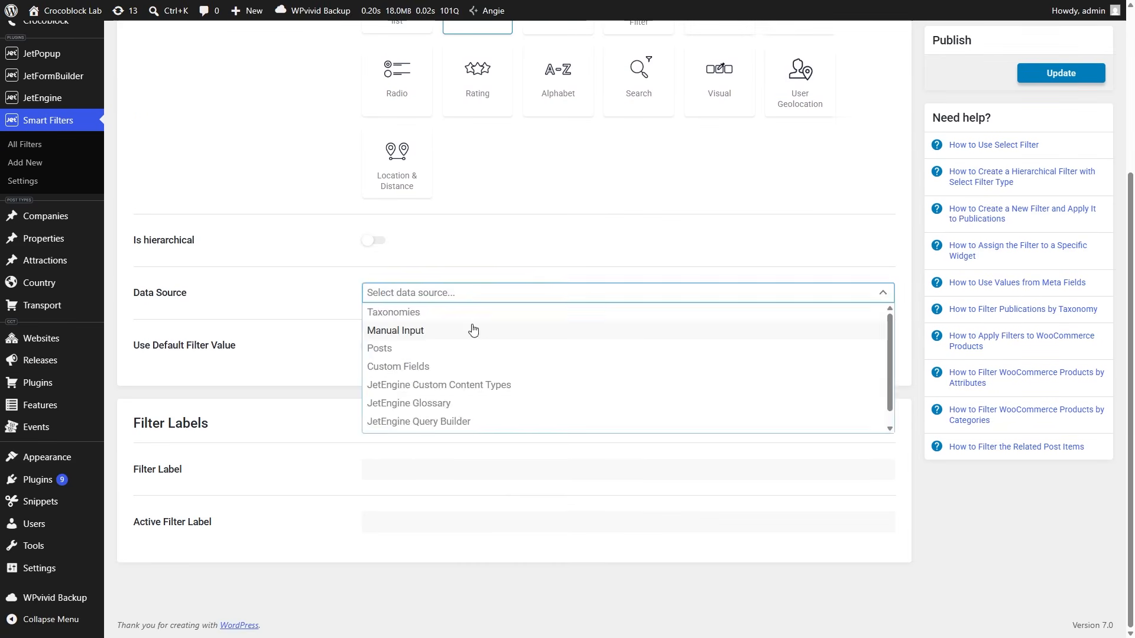
pyautogui.click(472, 327)
# Step: Set the Properties filter's query variable to property, save the filter and return to the list of all filters
pyautogui.scroll(-3, 471, 326)
pyautogui.click(475, 364)
pyautogui.write('property')
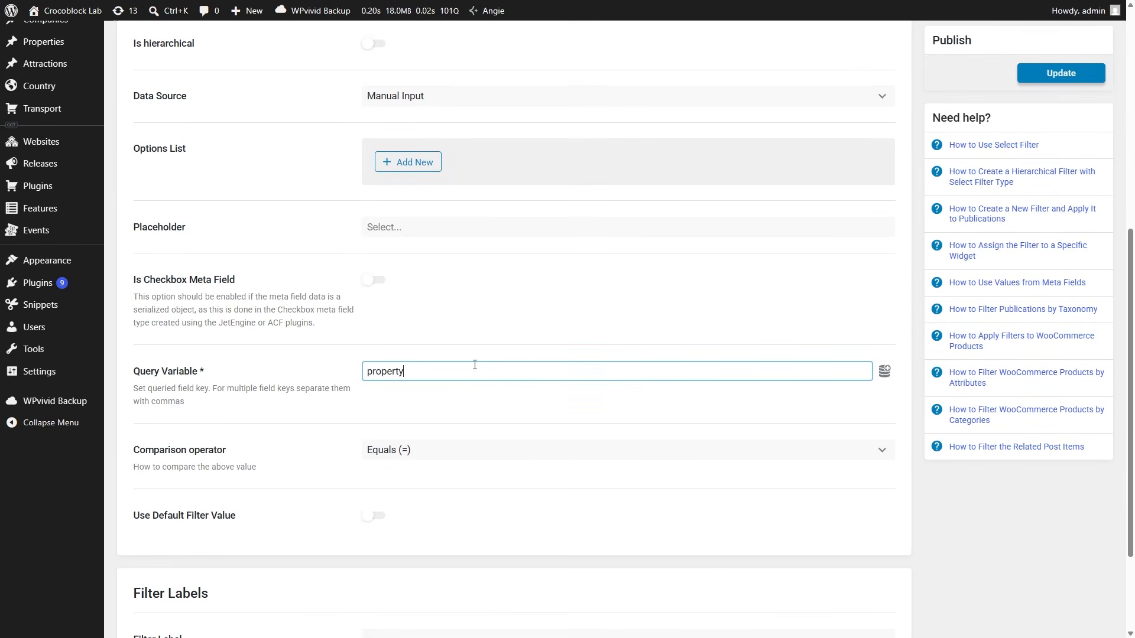
pyautogui.click(1025, 75)
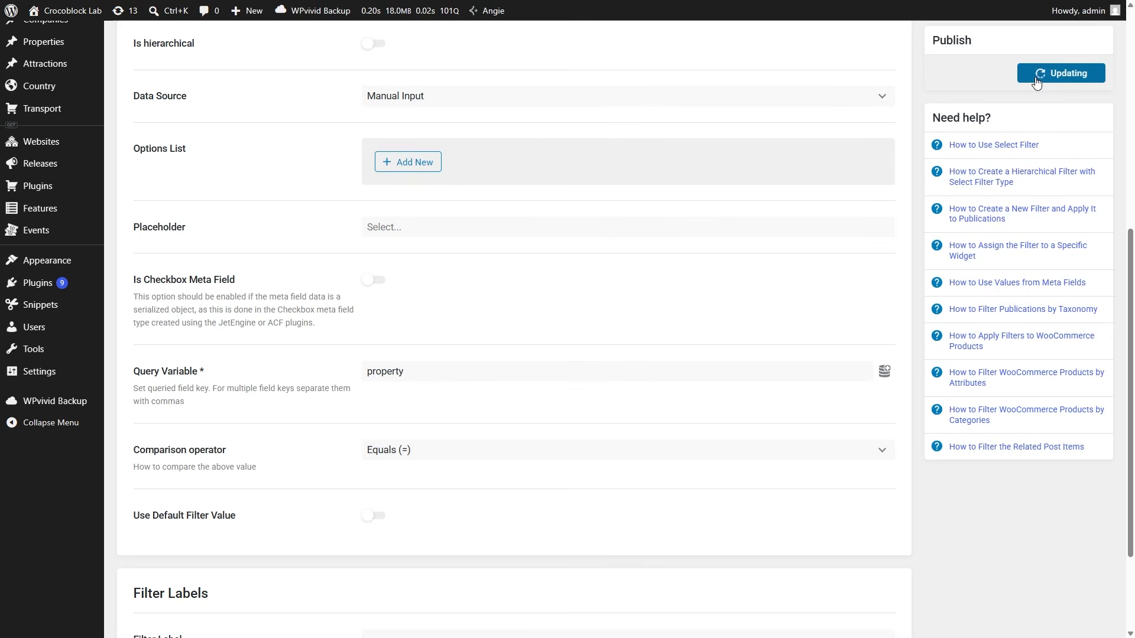
pyautogui.scroll(3, 287, 218)
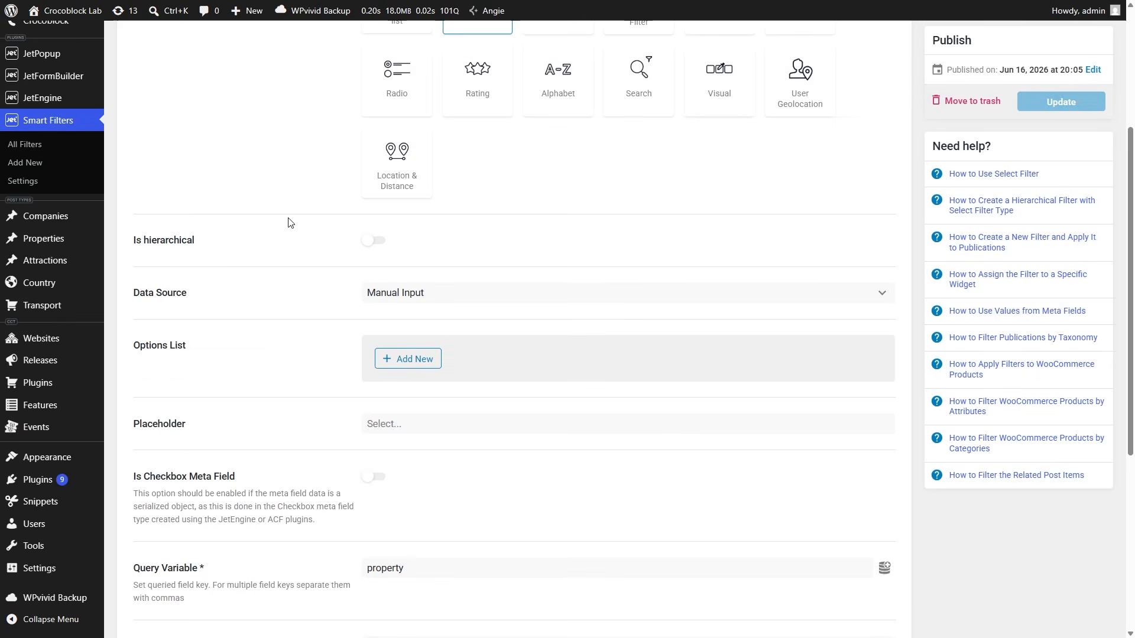
pyautogui.click(52, 145)
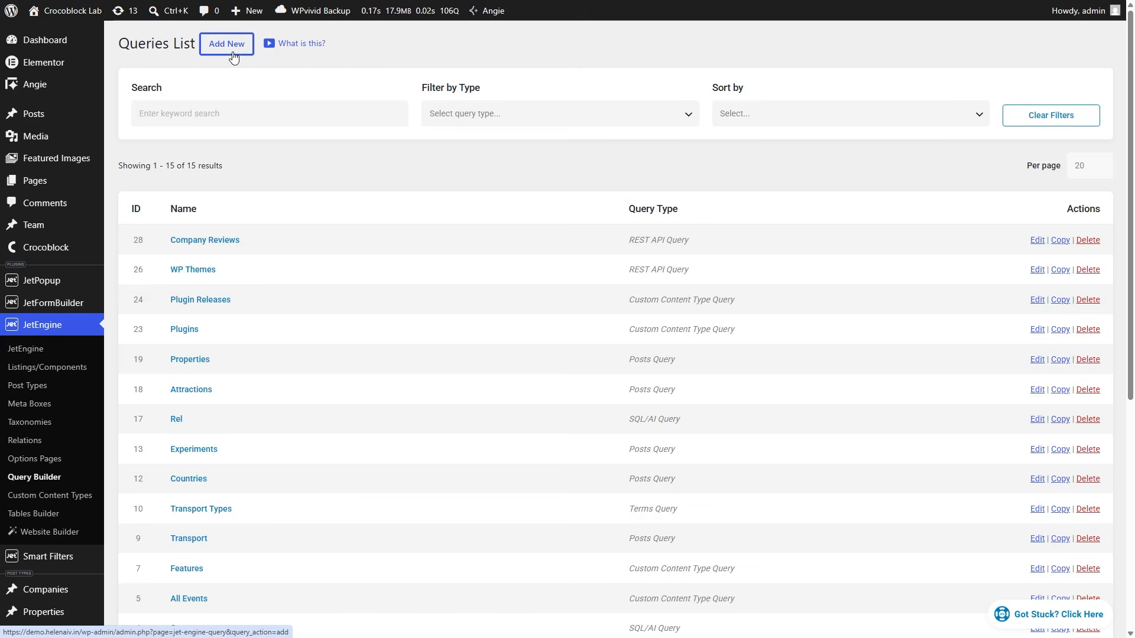
# Step: Start creating a new query from the queries list
pyautogui.click(233, 50)
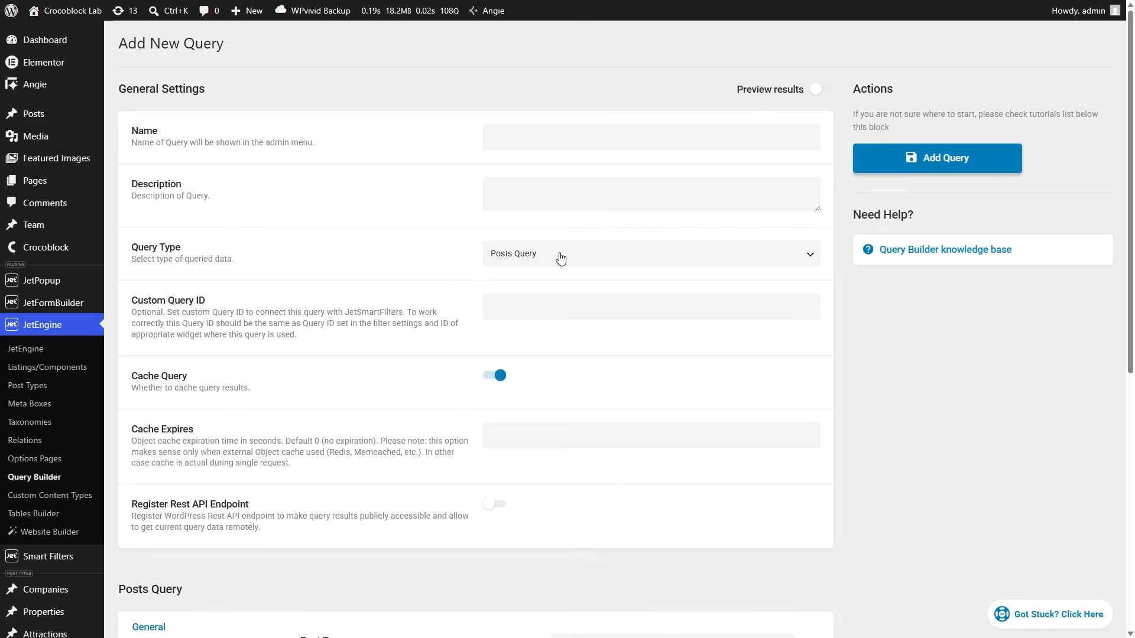
# Step: Try the Relations Query type with the Propertiess-Attractions relation and check the options for which items to get
pyautogui.click(561, 259)
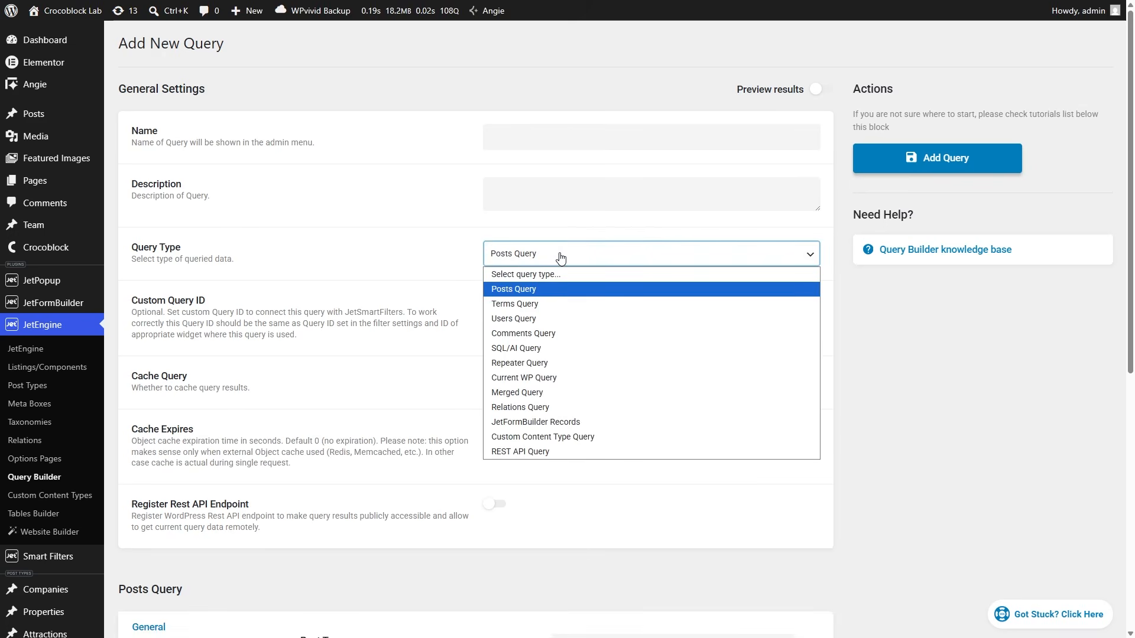
pyautogui.click(552, 411)
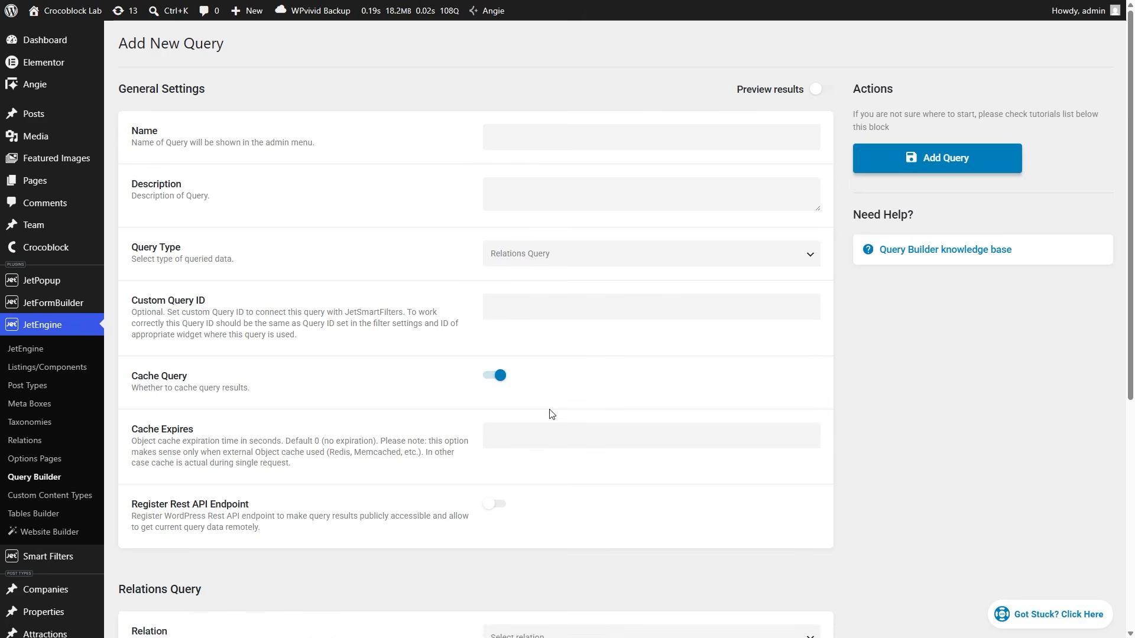
pyautogui.scroll(-4, 551, 414)
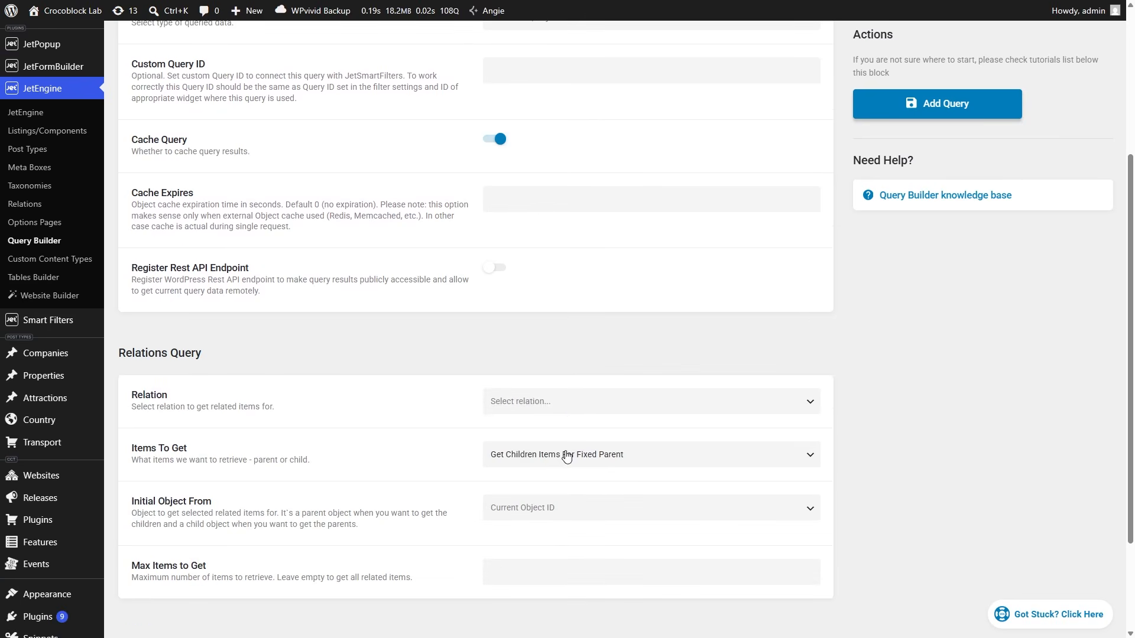
pyautogui.click(573, 404)
pyautogui.click(564, 451)
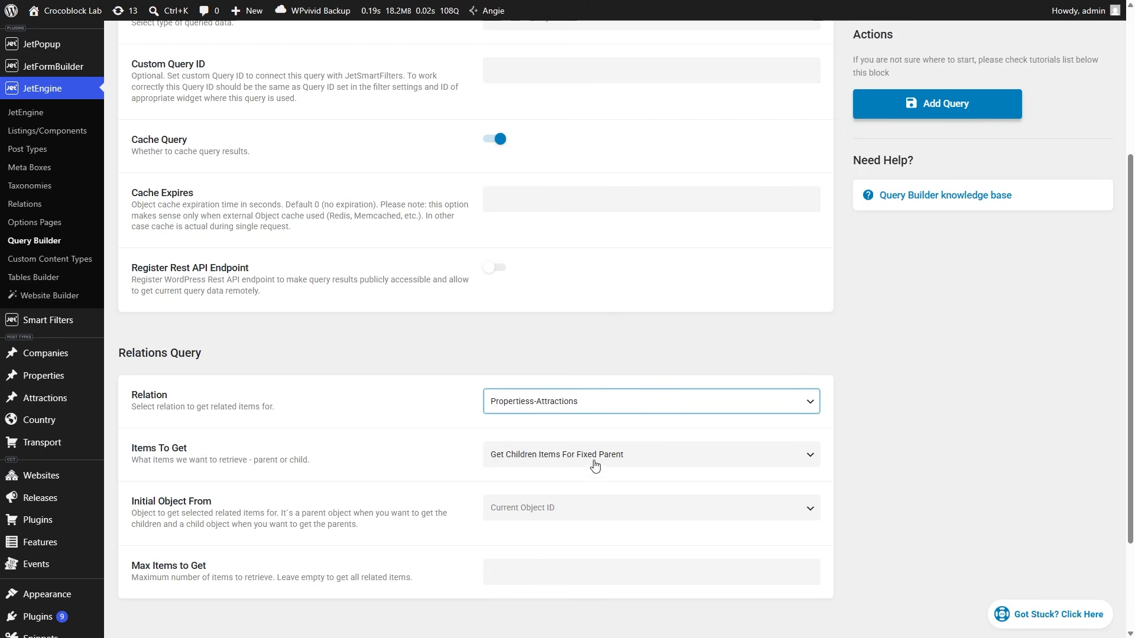
pyautogui.click(513, 461)
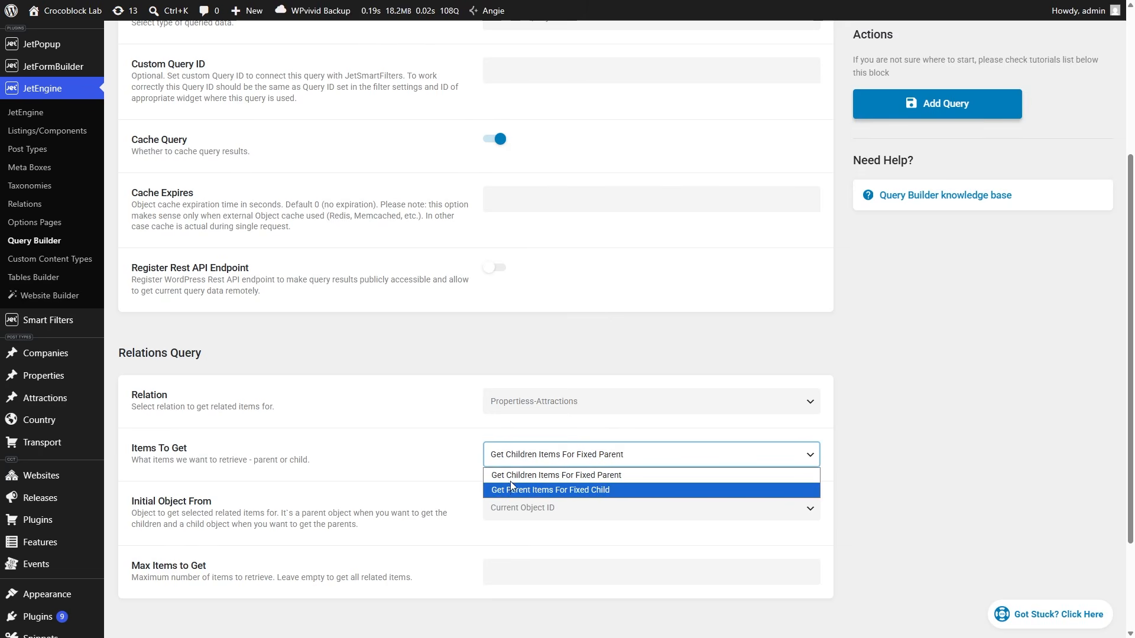
pyautogui.click(517, 358)
pyautogui.scroll(4, 516, 359)
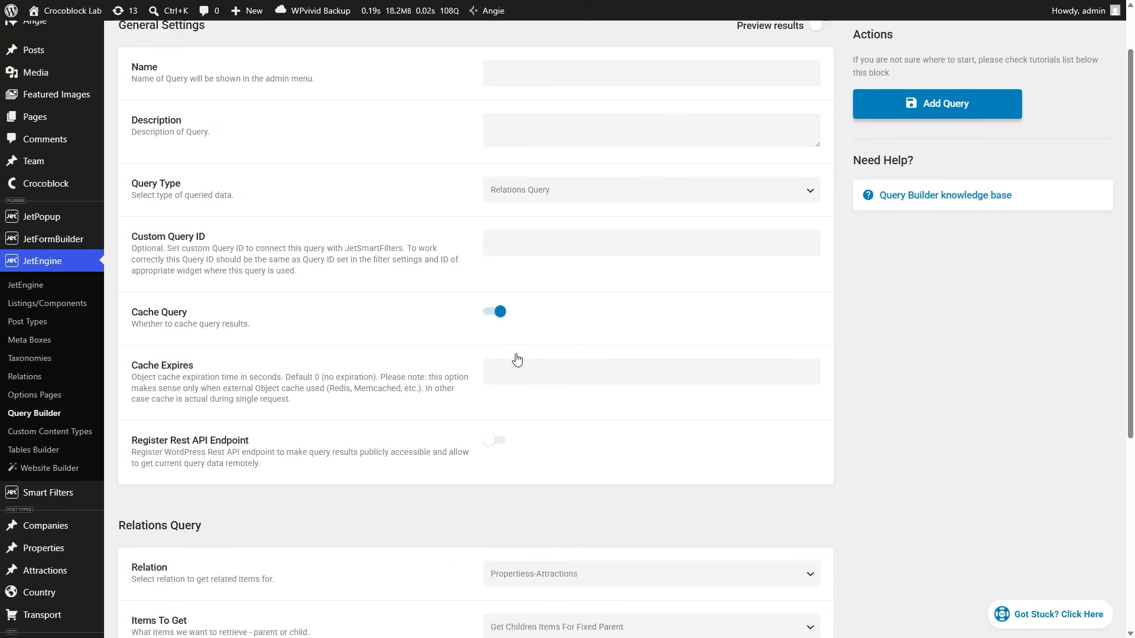
# Step: Set the query type to SQL/AI Query, name the query Relations meta and set its custom query ID to relations-query
pyautogui.click(527, 253)
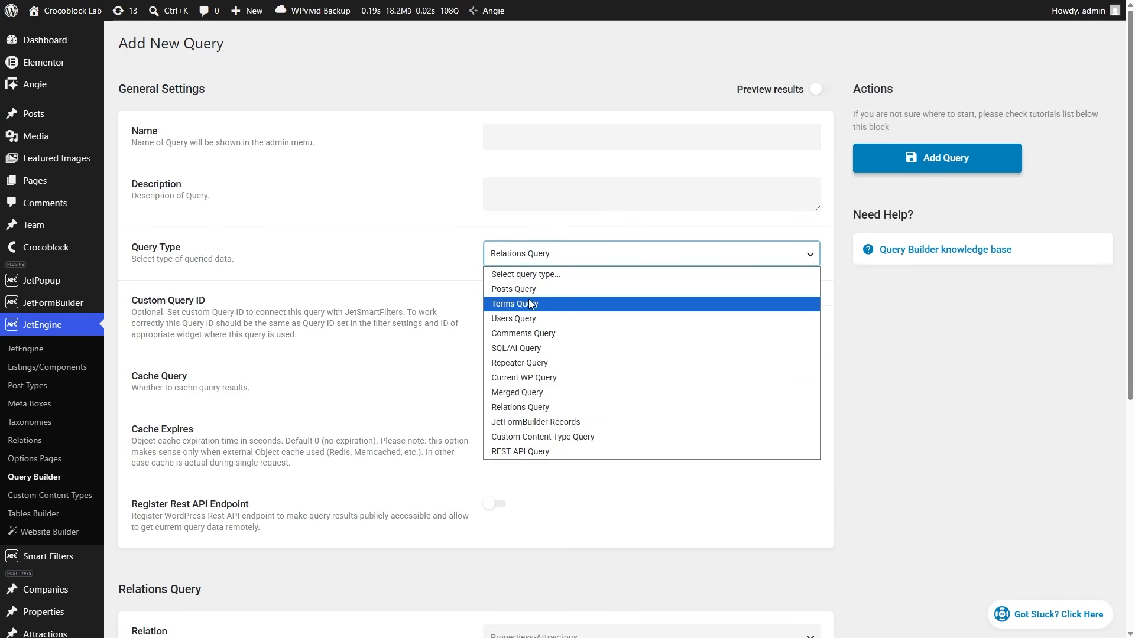
pyautogui.click(532, 348)
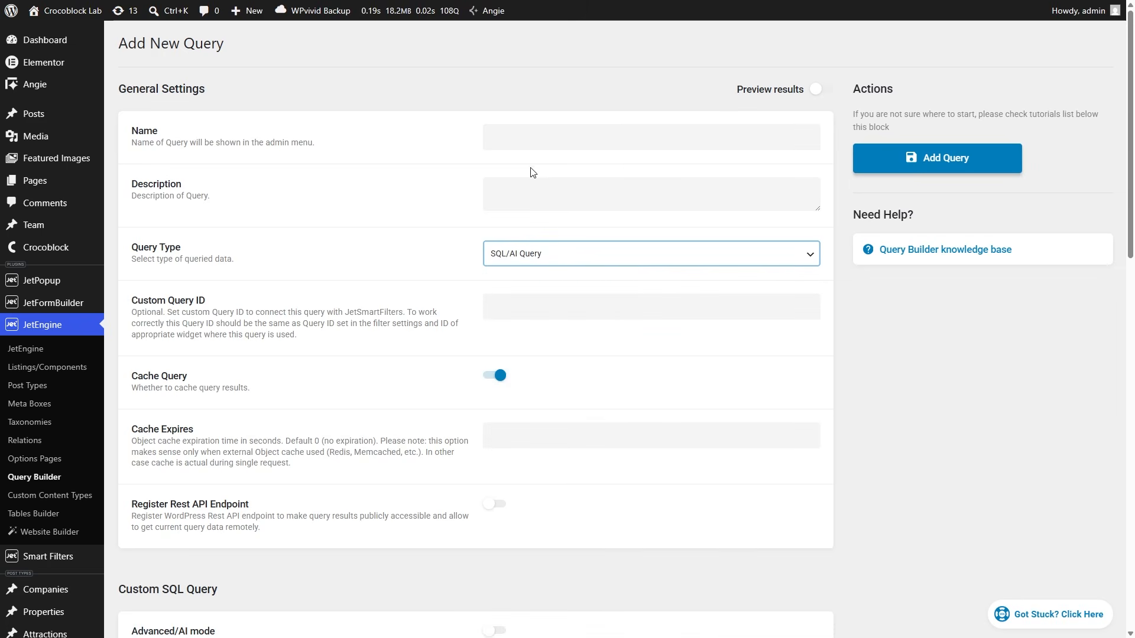
pyautogui.click(532, 135)
pyautogui.write('Relations meta')
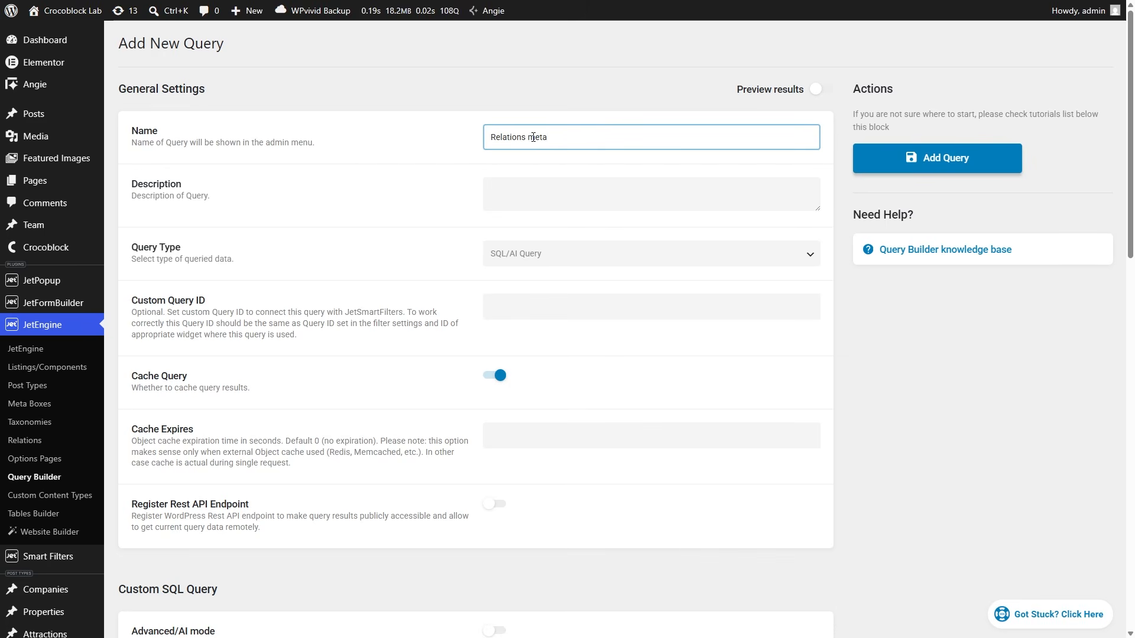
pyautogui.click(528, 305)
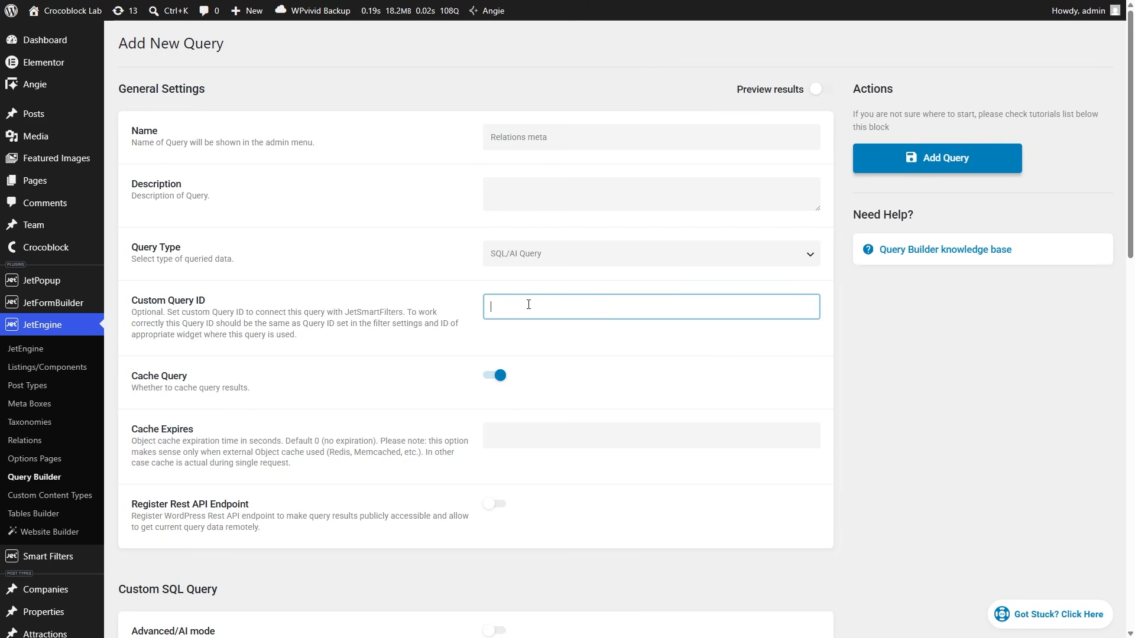
pyautogui.write('relations-query')
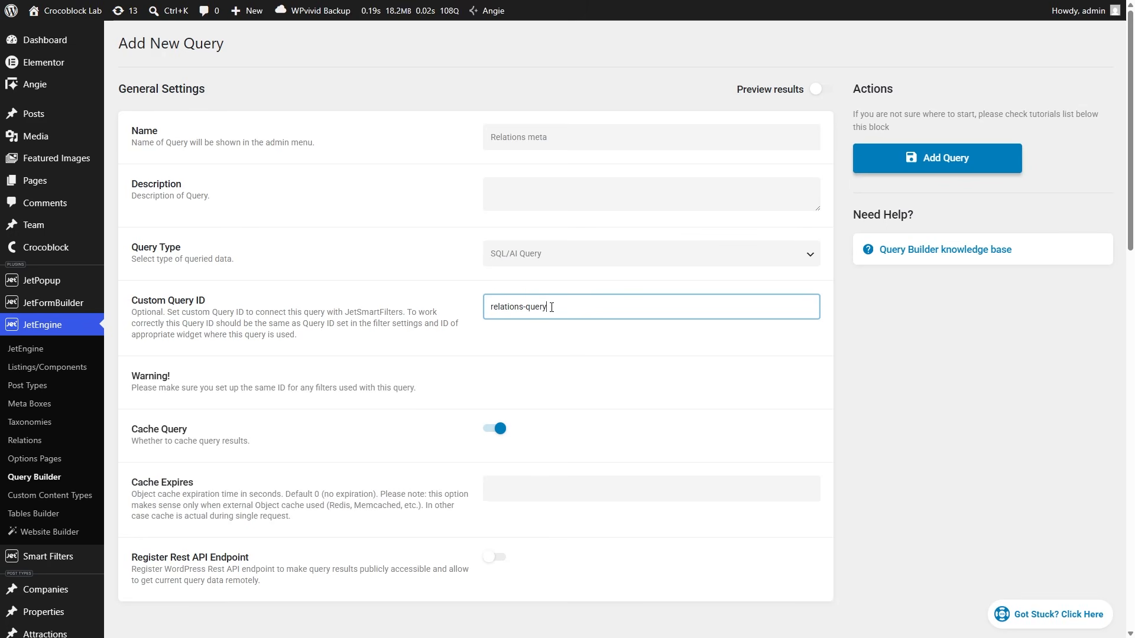
# Step: Enable Advanced/AI mode and fill the SQL Query field with the SELECT statement copied from the query.sql gist
pyautogui.scroll(-6, 553, 308)
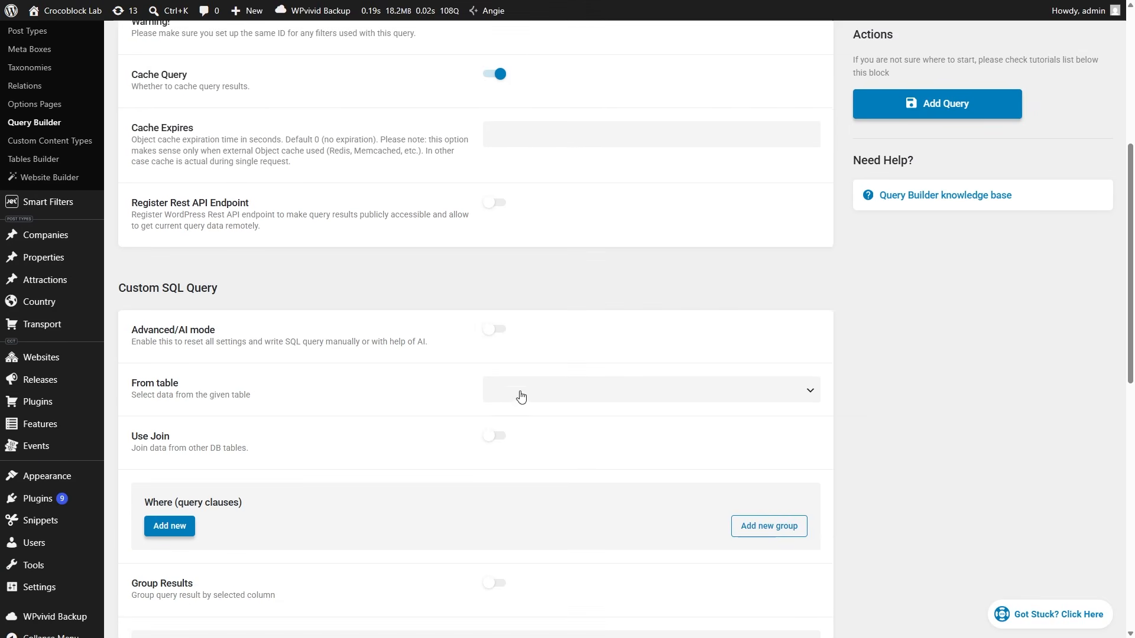
pyautogui.click(502, 331)
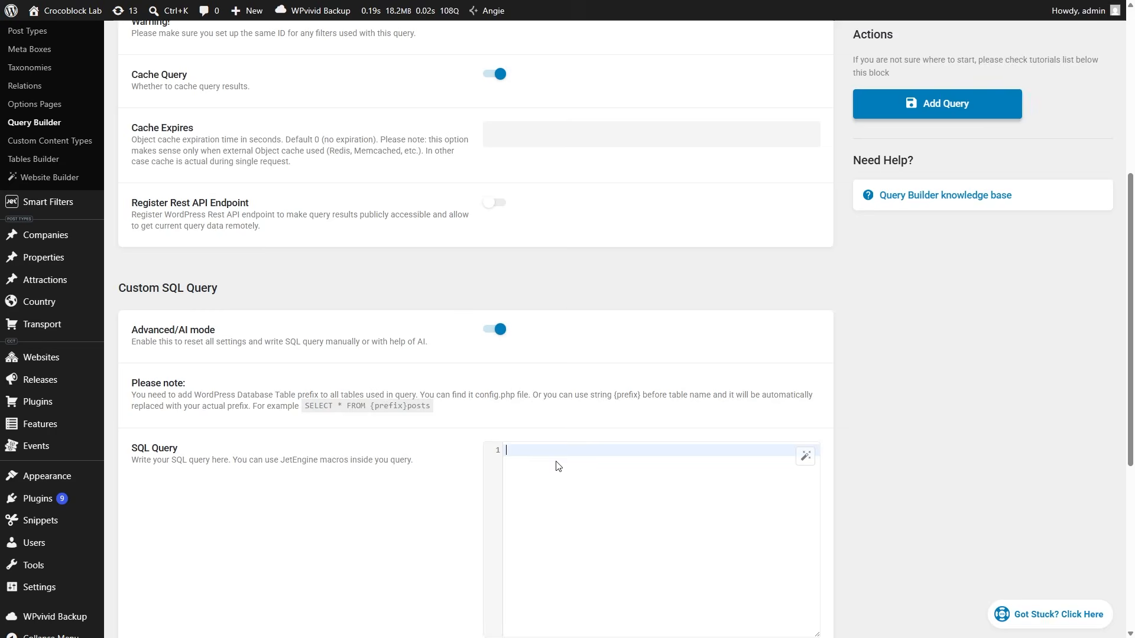
pyautogui.hotkey('ctrl', 'Tab')
pyautogui.moveTo(247, 266); pyautogui.dragTo(737, 543)
pyautogui.hotkey('ctrl', 'c')
pyautogui.hotkey('ctrl', 'Tab')
pyautogui.hotkey('ctrl', 'v')
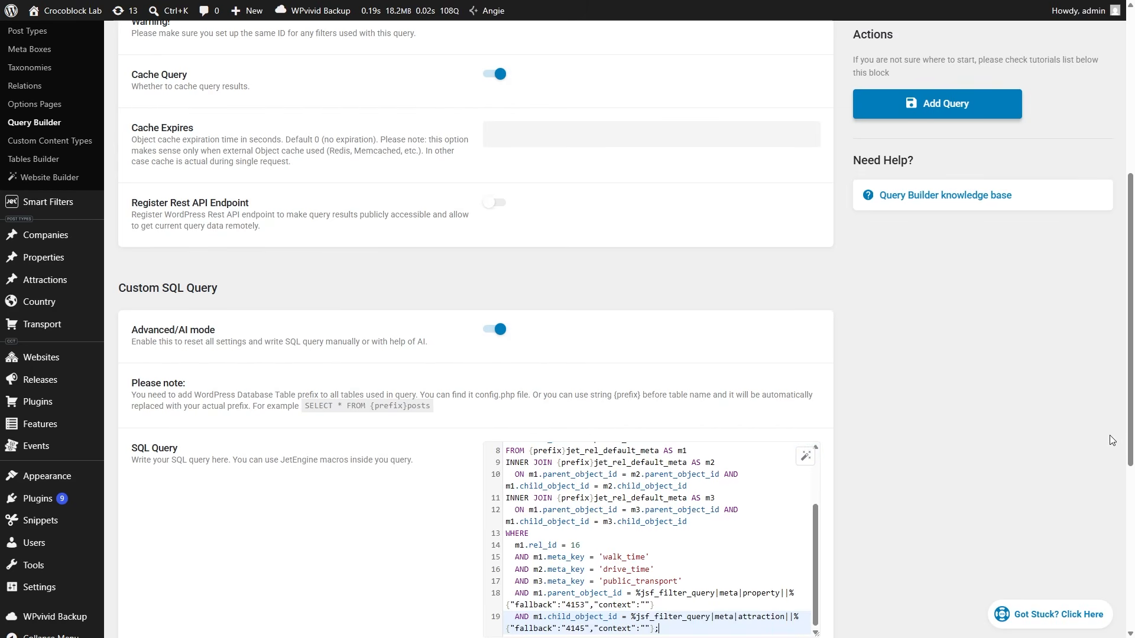
pyautogui.scroll(-1, 1129, 443)
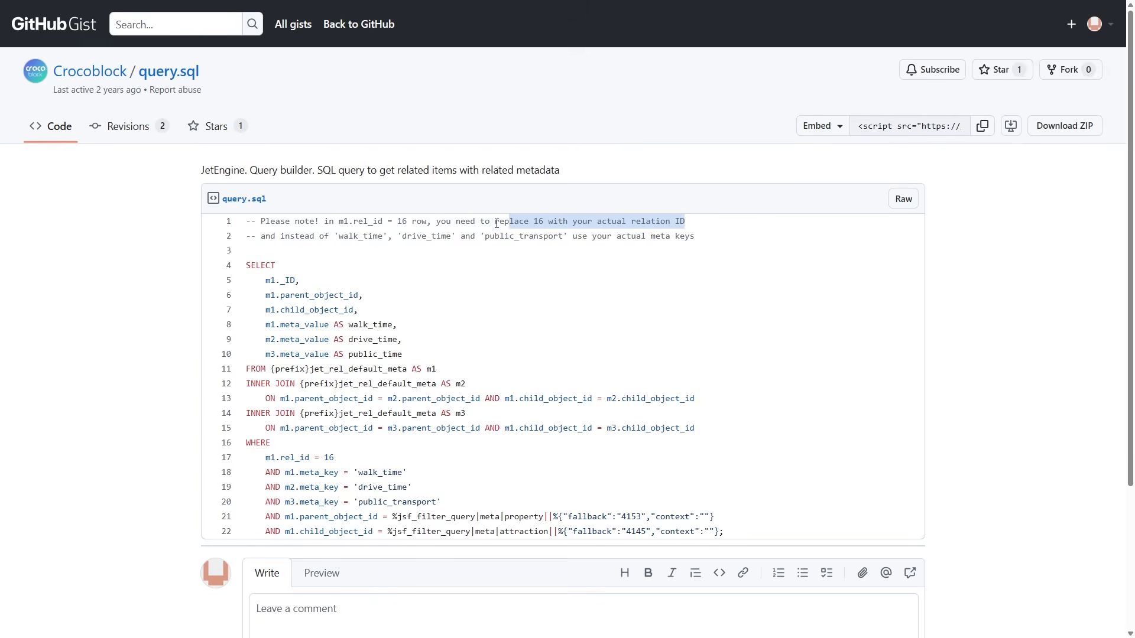
# Step: Read the gist's note on the rel_id value and check it against the ID in the Propertiess-Attractions relation's URL
pyautogui.moveTo(511, 226); pyautogui.dragTo(250, 225)
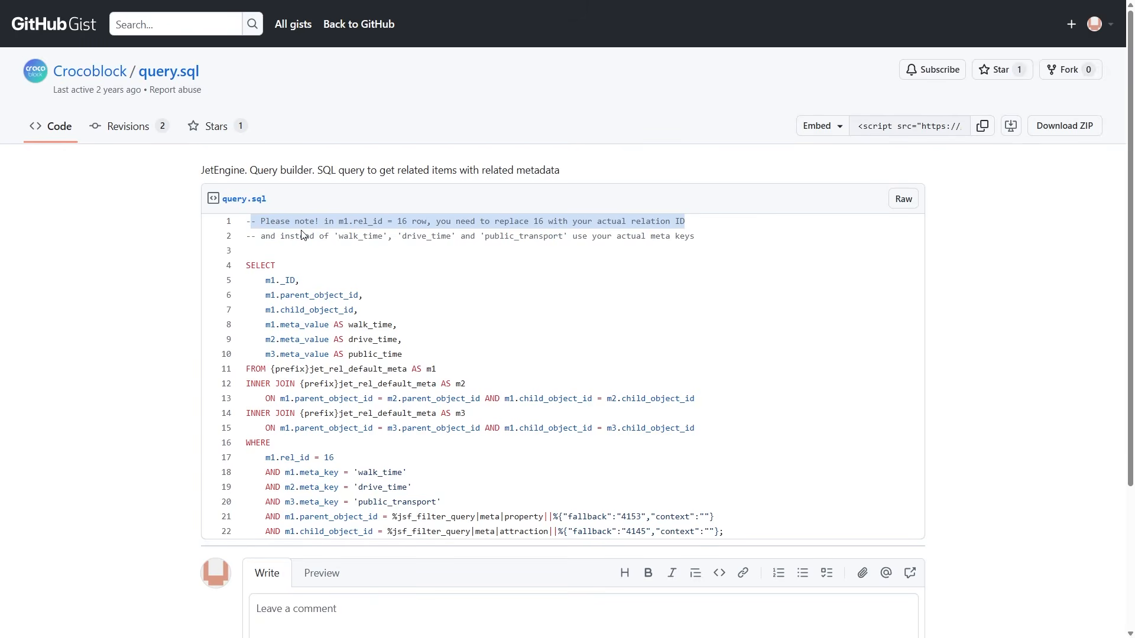
pyautogui.moveTo(341, 464); pyautogui.dragTo(326, 463)
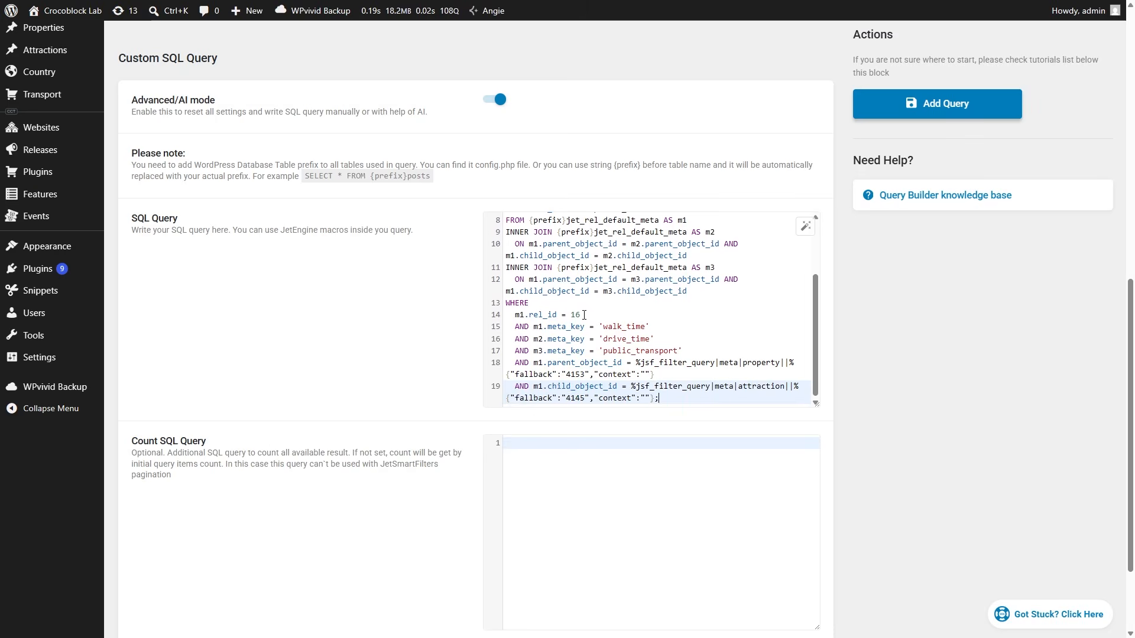
pyautogui.doubleClick(574, 315)
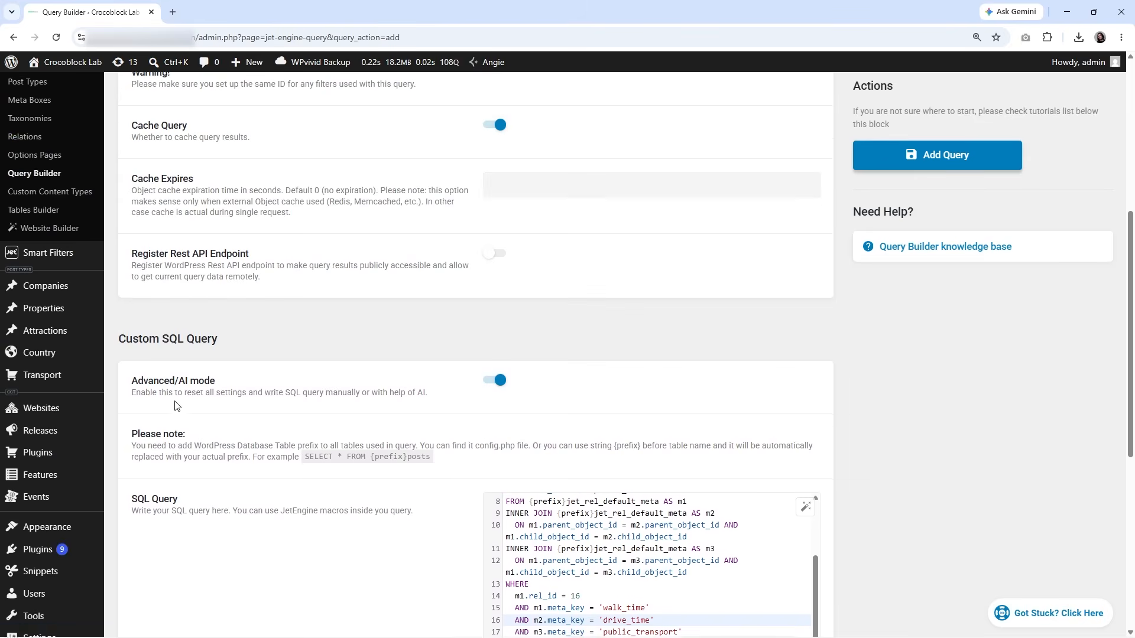
pyautogui.click(43, 140)
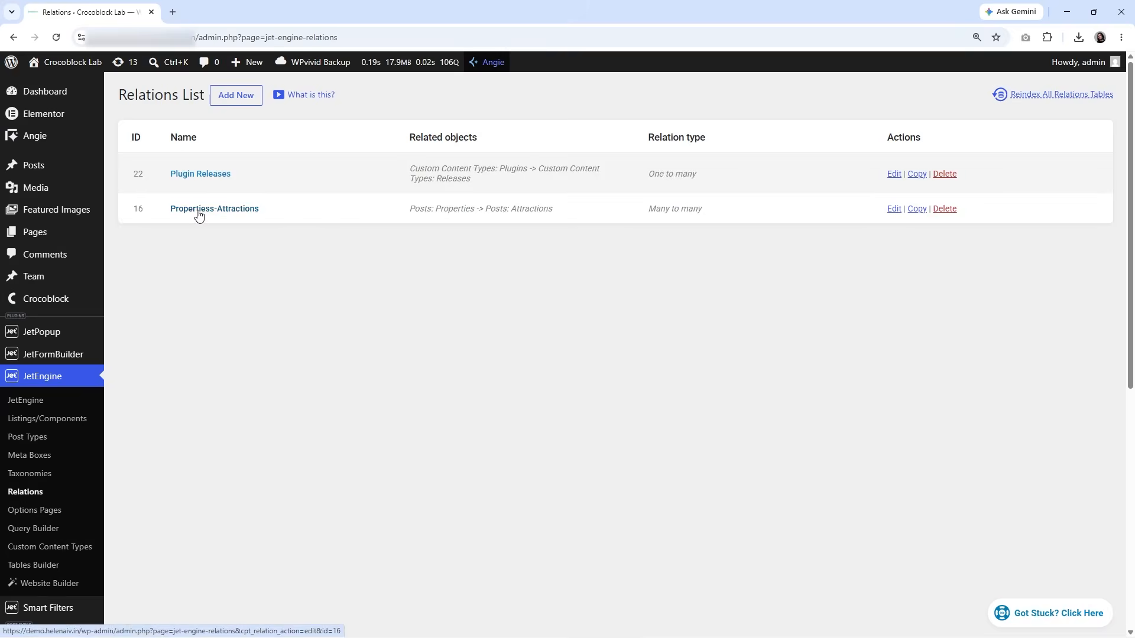
pyautogui.click(196, 211)
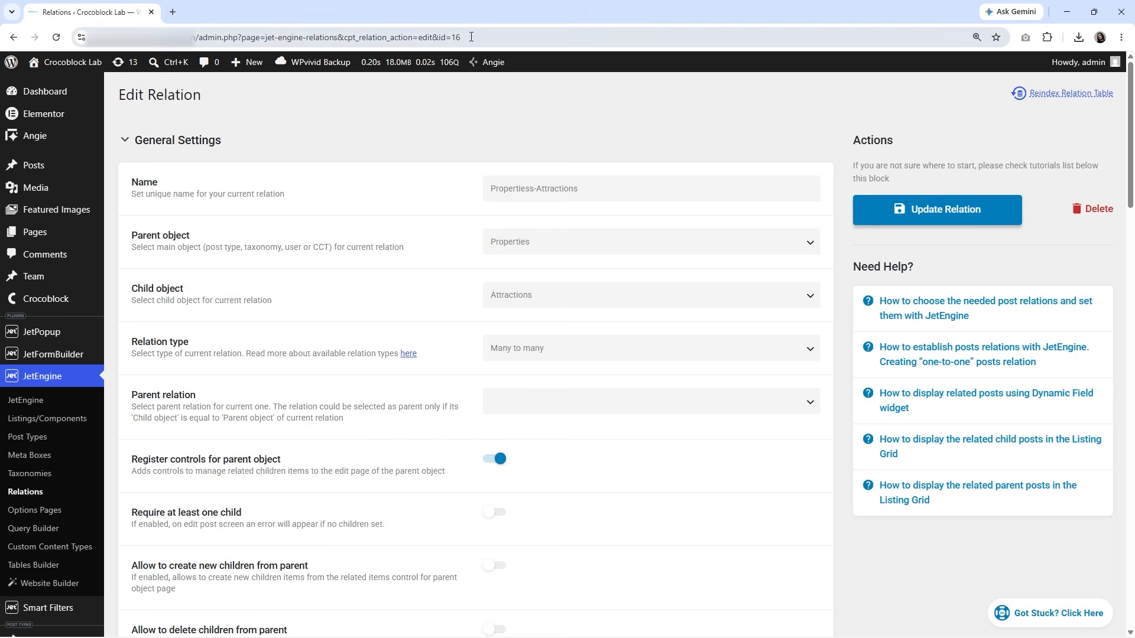
pyautogui.click(472, 38)
pyautogui.moveTo(477, 37); pyautogui.dragTo(538, 40)
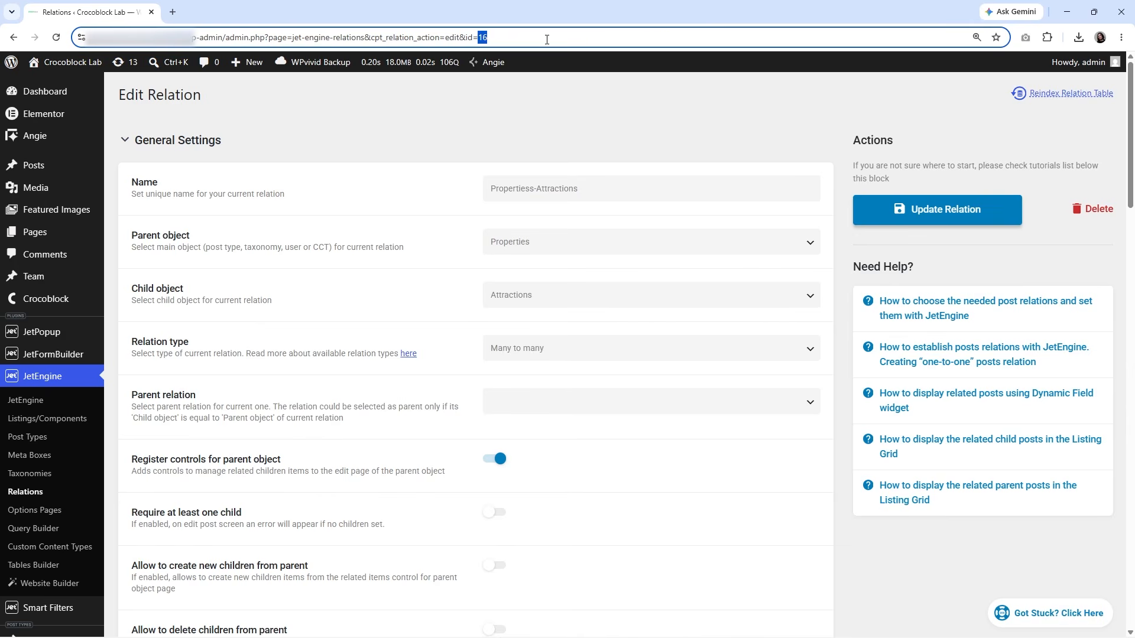
# Step: Check the Name/ID values of the relation's three meta fields against the meta keys used in the SQL query
pyautogui.scroll(-15, 654, 314)
pyautogui.click(534, 250)
pyautogui.moveTo(534, 251); pyautogui.dragTo(482, 257)
pyautogui.scroll(-3, 585, 331)
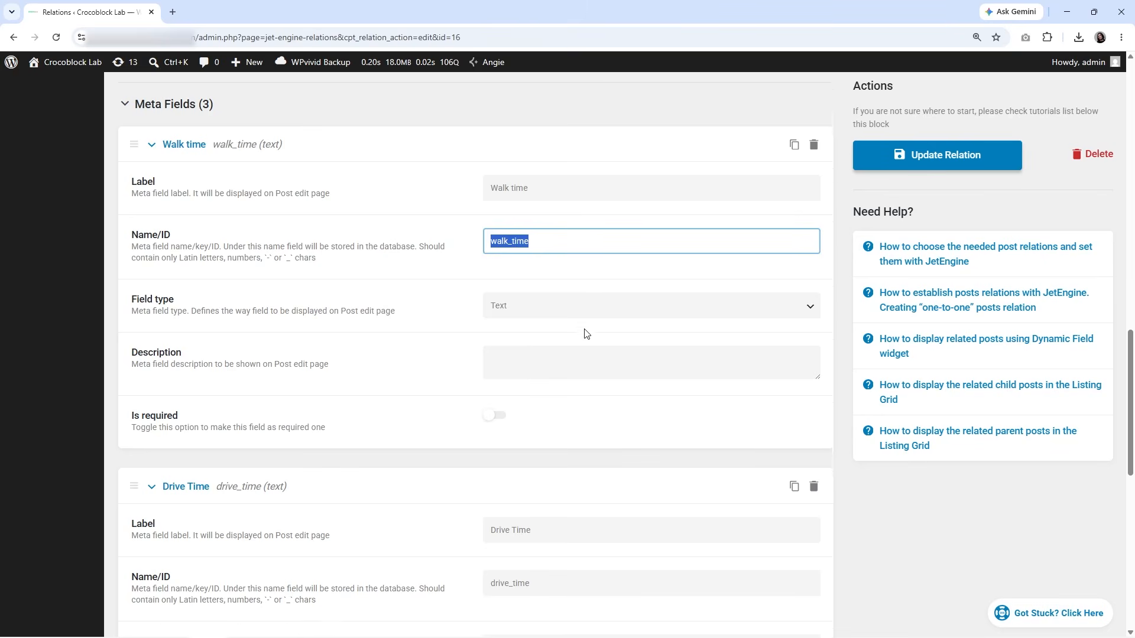
pyautogui.moveTo(551, 431); pyautogui.dragTo(482, 436)
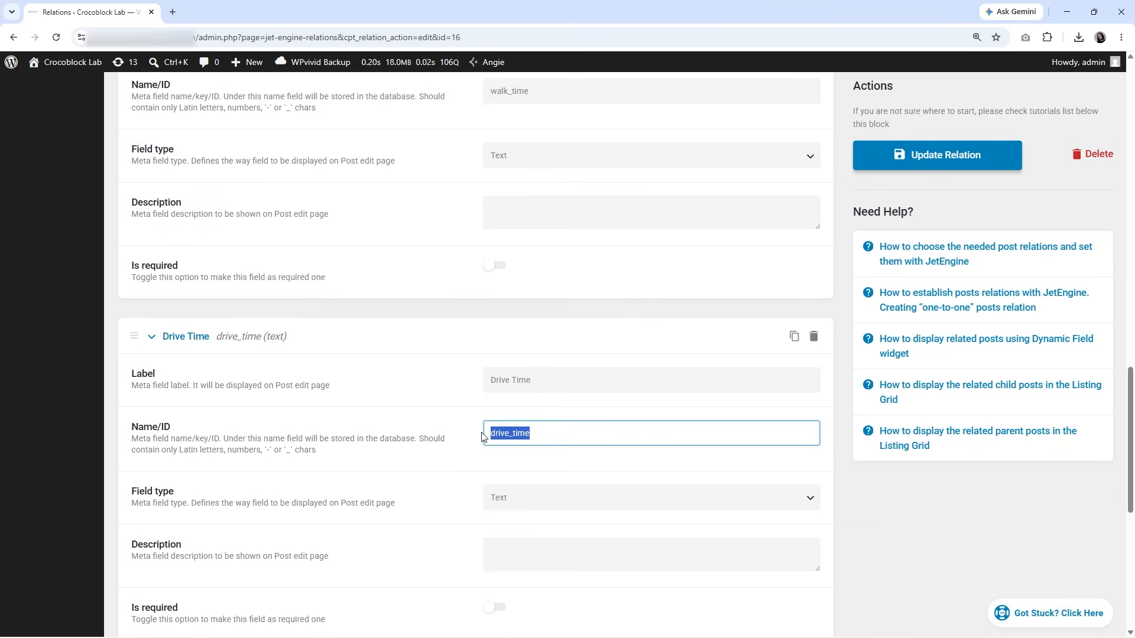
pyautogui.scroll(-6, 483, 437)
pyautogui.moveTo(568, 420); pyautogui.dragTo(456, 426)
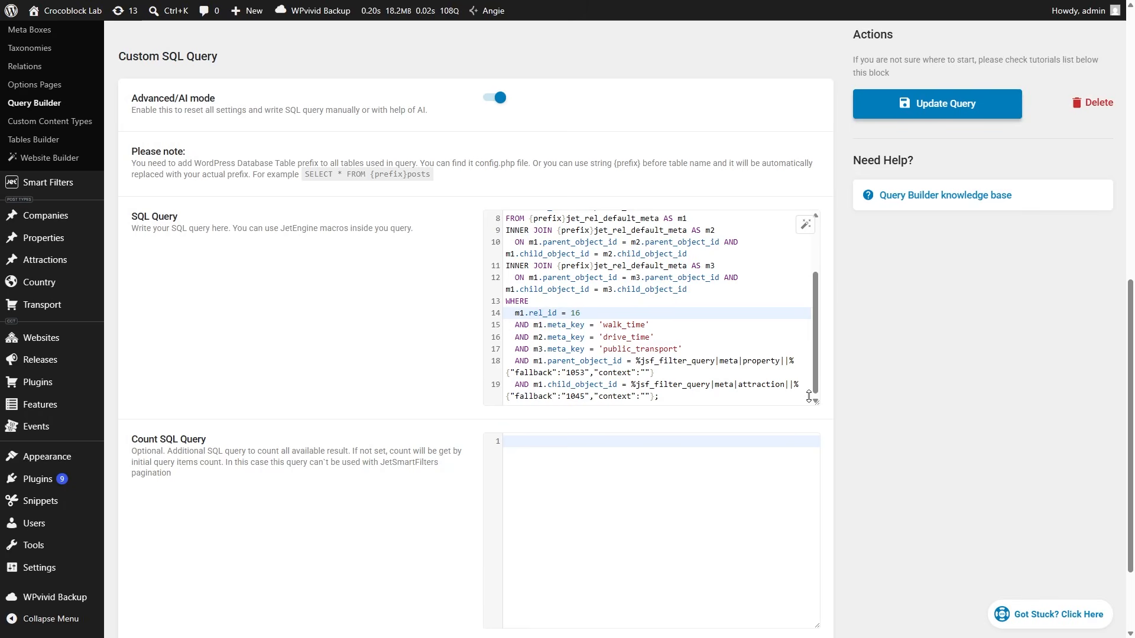
# Step: Set the SQL query's fallback IDs to 1030 for the property and 1028 for the attraction, and update the query
pyautogui.doubleClick(582, 373)
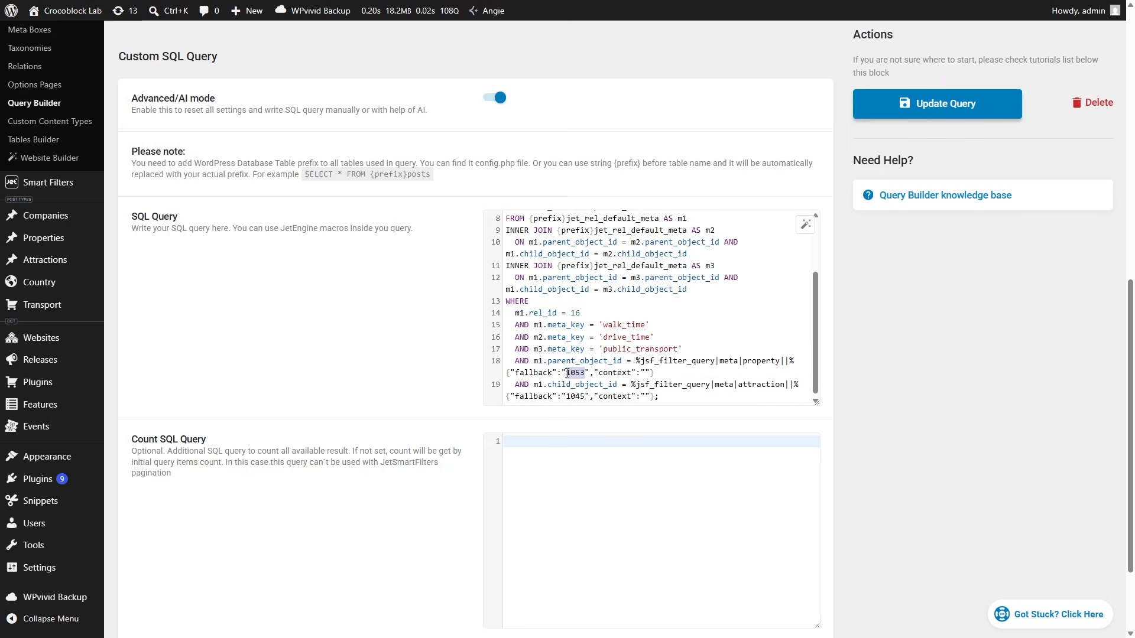
pyautogui.moveTo(586, 397); pyautogui.dragTo(566, 397)
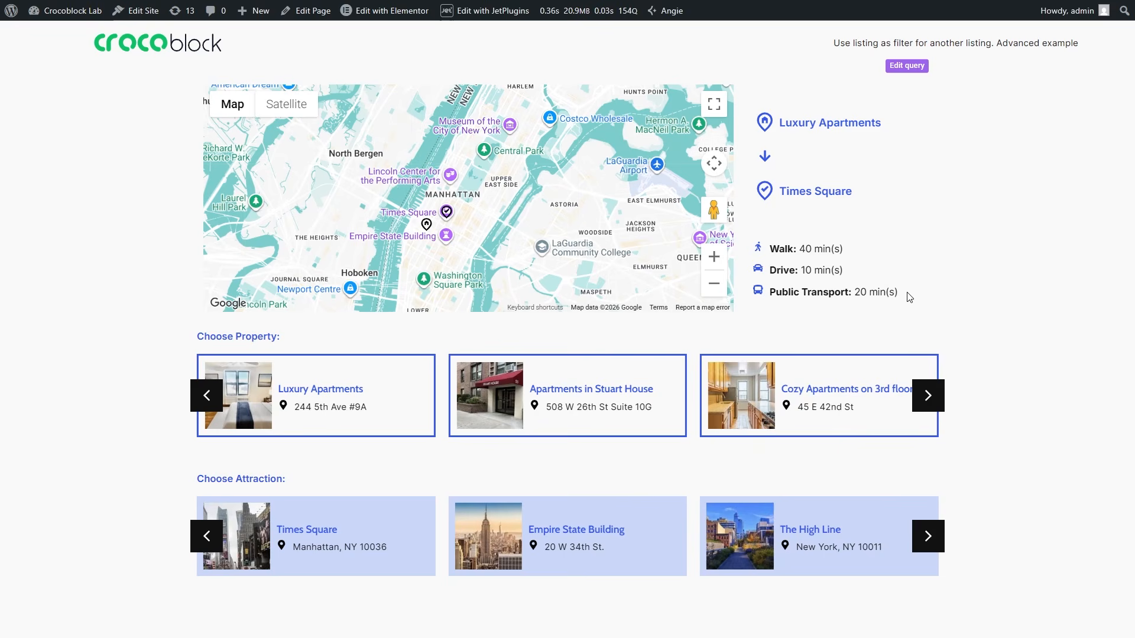
pyautogui.hotkey('ctrl', 'Tab')
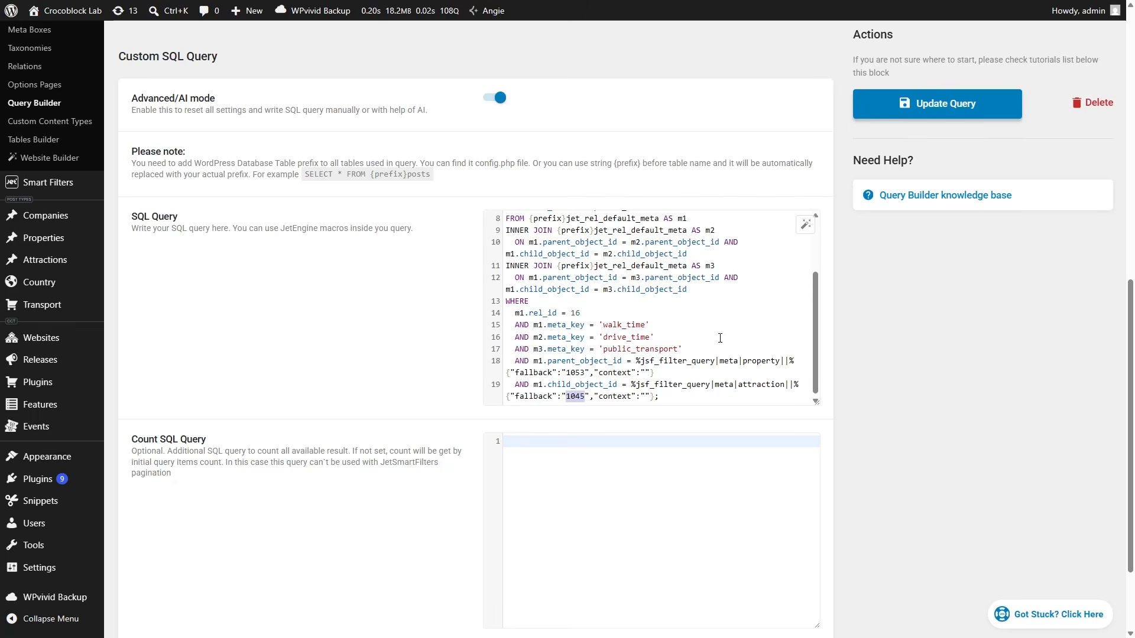
pyautogui.moveTo(589, 377); pyautogui.dragTo(578, 377)
pyautogui.write('30')
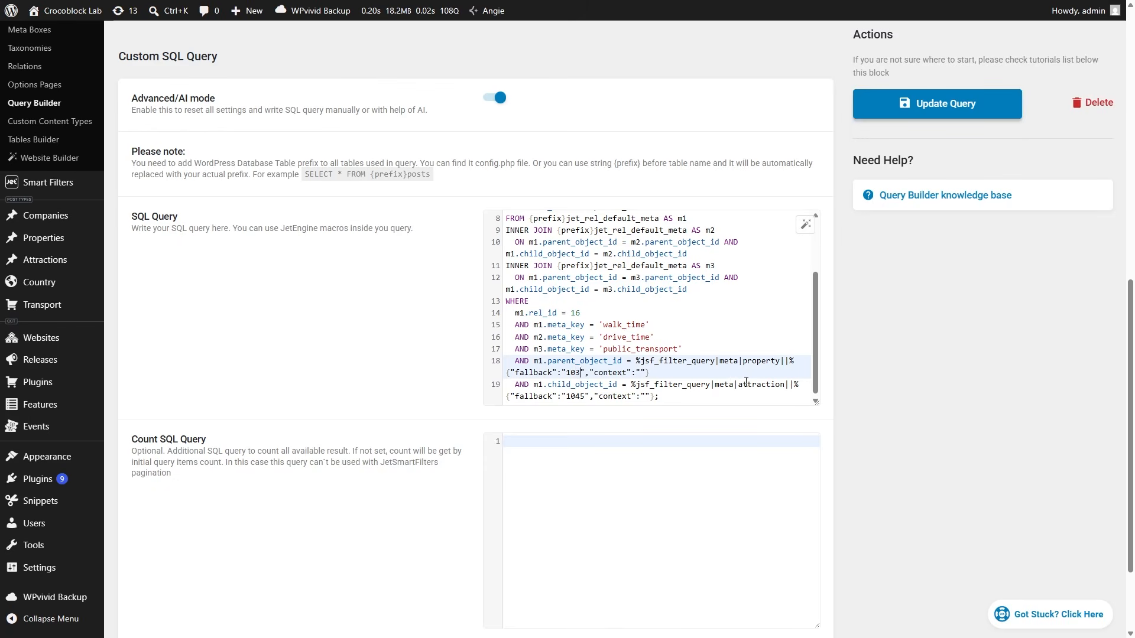
pyautogui.moveTo(586, 397); pyautogui.dragTo(578, 398)
pyautogui.write('28')
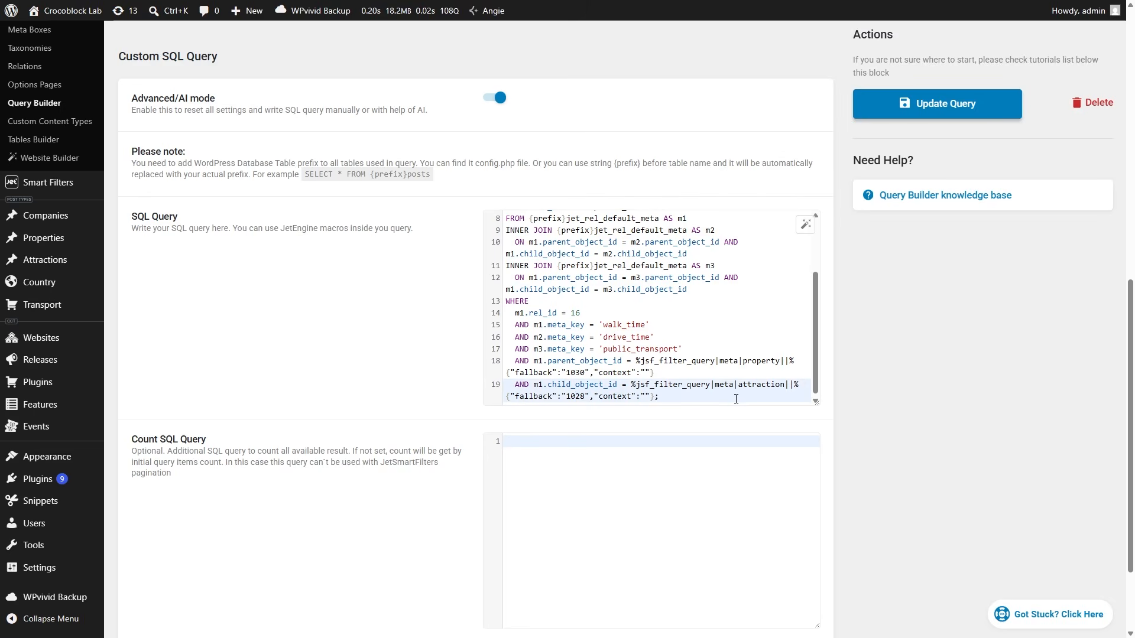
pyautogui.click(959, 110)
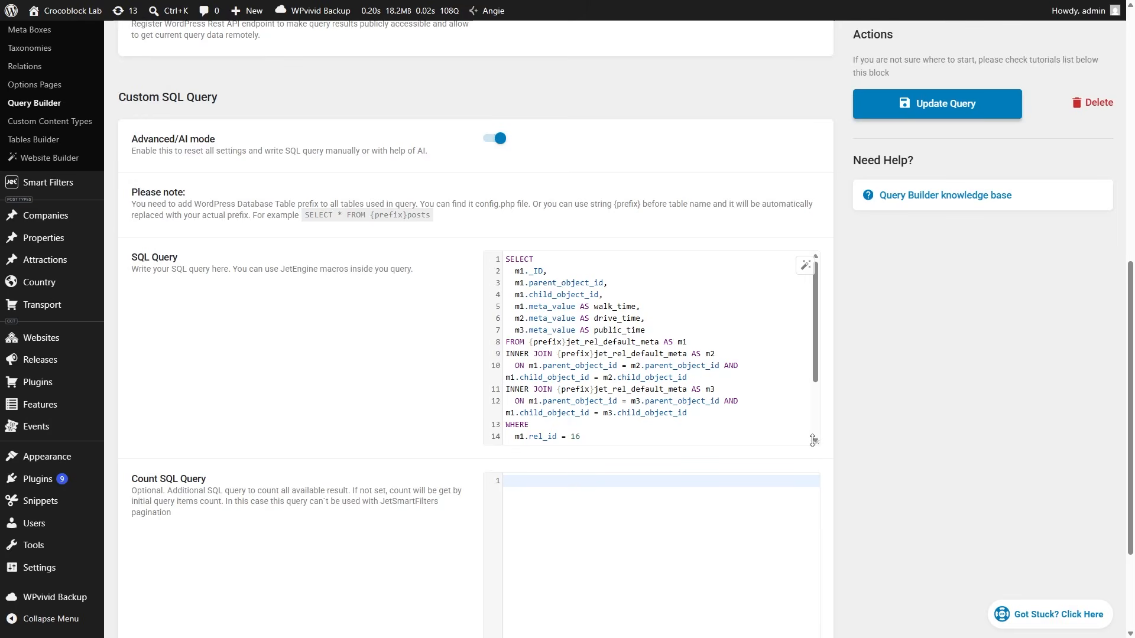
# Step: Enlarge the SQL Query editor to review the statement's column aliases, and view the AI query generator's prompt tips
pyautogui.moveTo(813, 442); pyautogui.dragTo(808, 555)
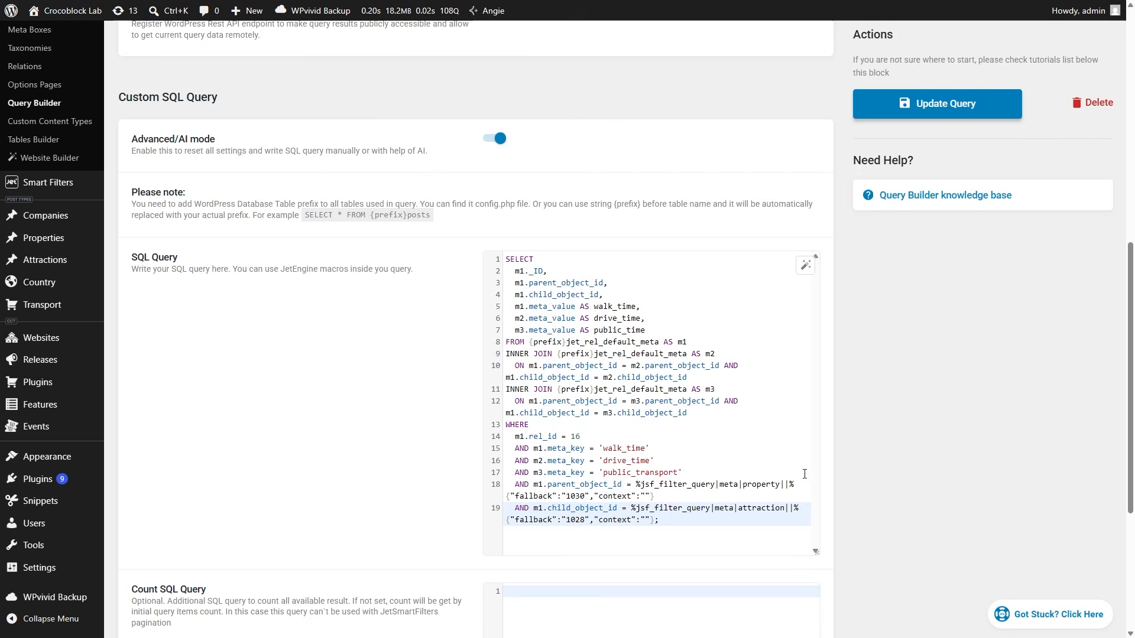
pyautogui.click(805, 265)
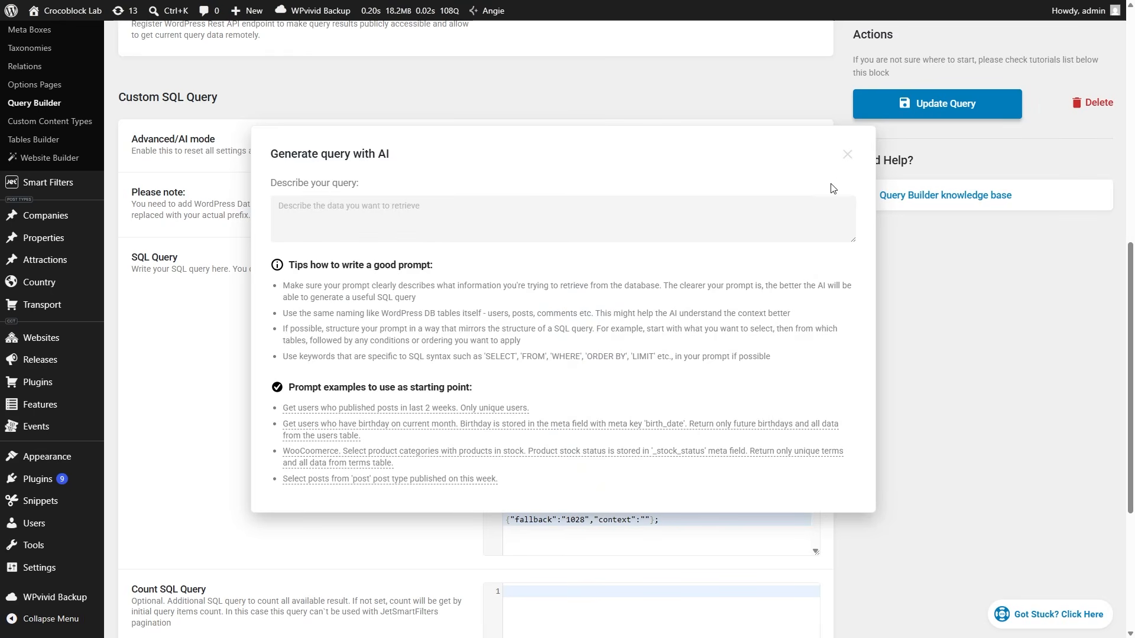
pyautogui.click(848, 156)
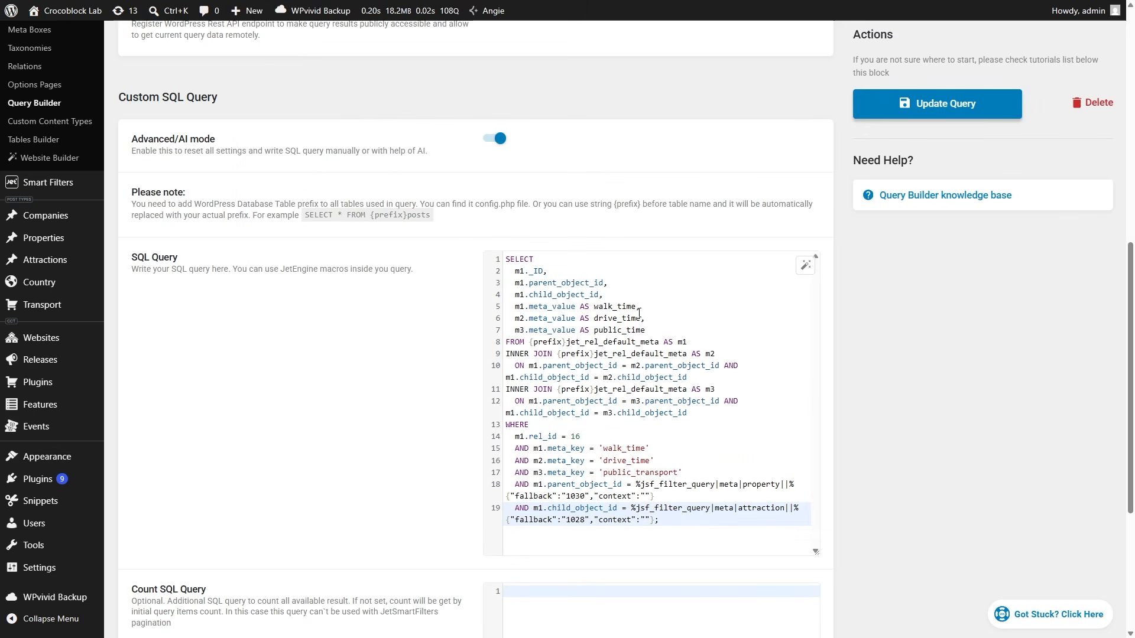
pyautogui.moveTo(637, 312)
pyautogui.mouseDown()
pyautogui.moveTo(597, 313)
pyautogui.moveTo(640, 318)
pyautogui.mouseUp()
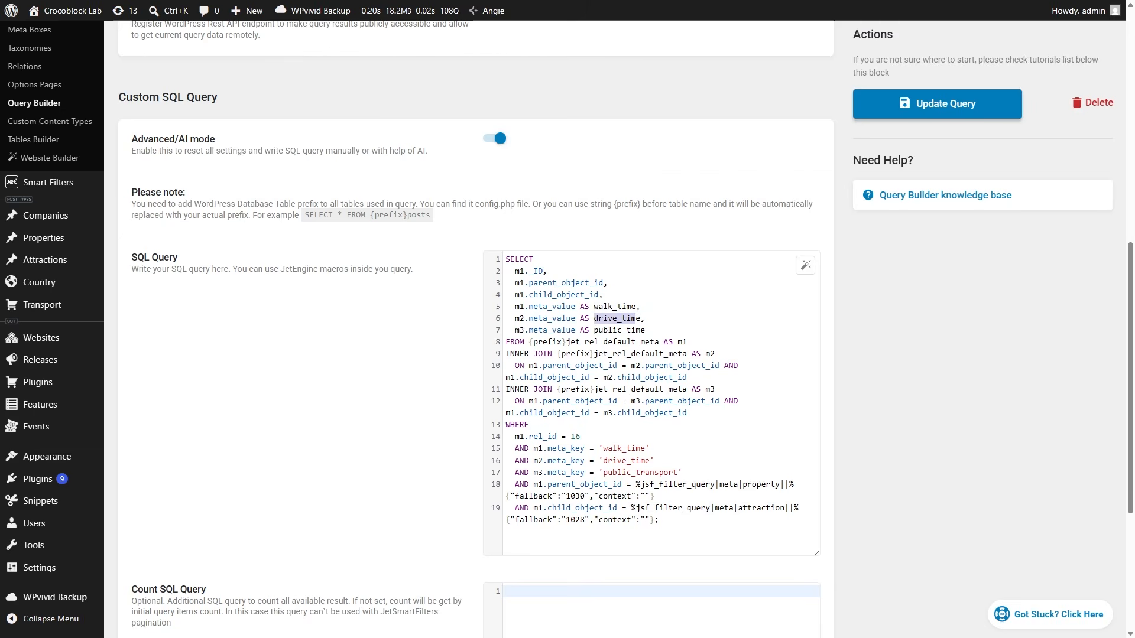
# Step: Review the jet_rel_default_meta table name and the rel_id value in the SQL query
pyautogui.moveTo(566, 343); pyautogui.dragTo(660, 343)
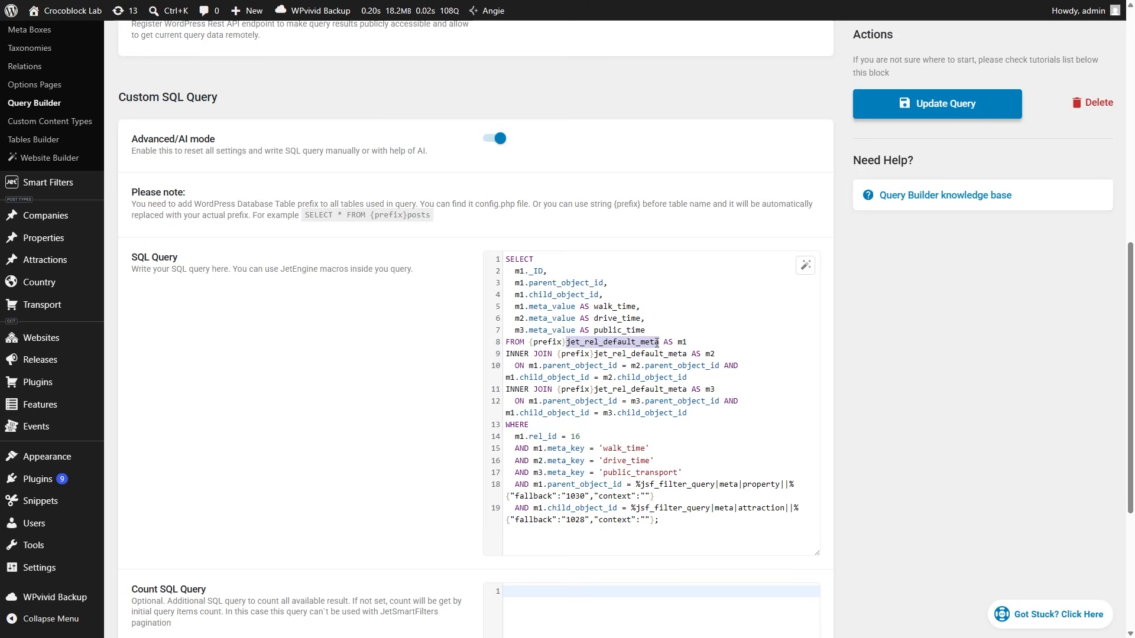
pyautogui.moveTo(586, 437); pyautogui.dragTo(571, 437)
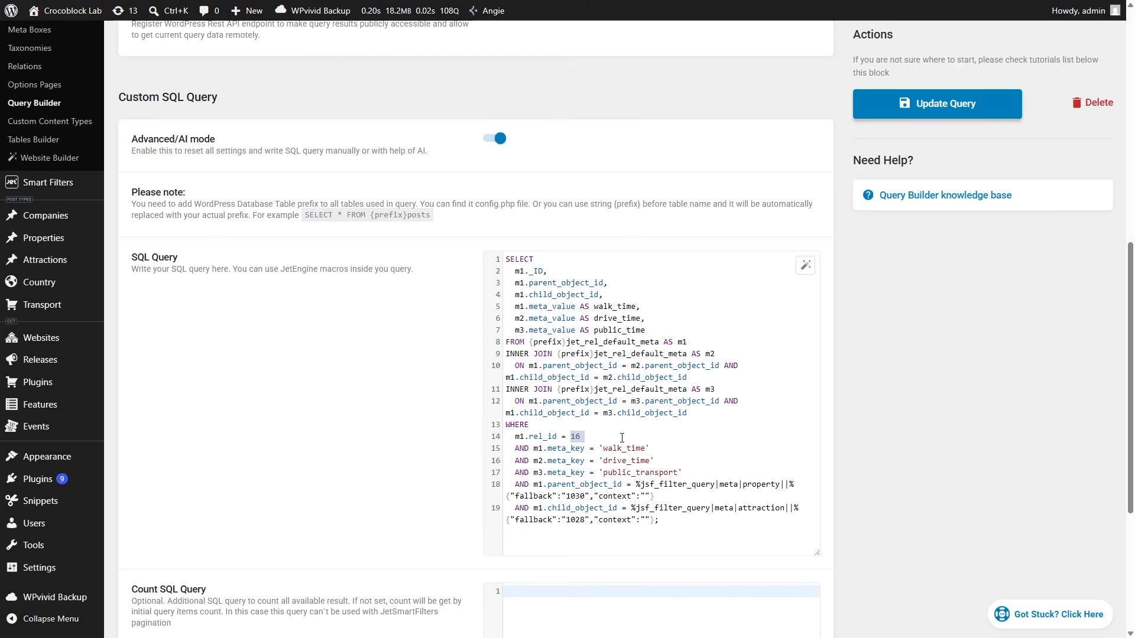
pyautogui.click(626, 411)
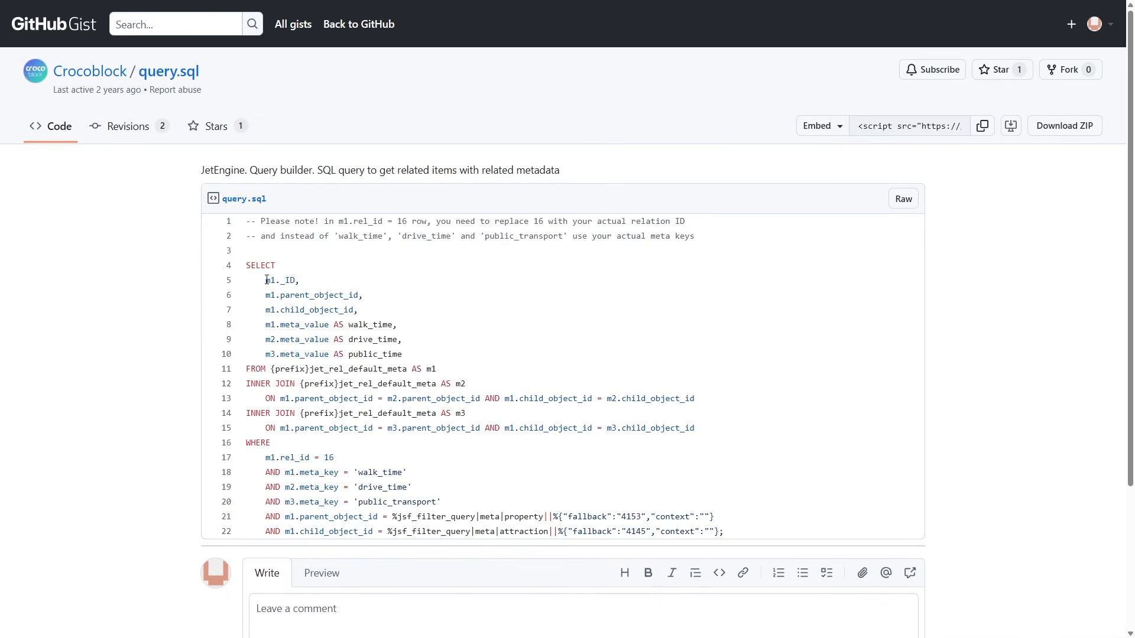
# Step: Read the gist's SELECT clause, from the ID columns through the m1, m2 and m3 meta_value aliases
pyautogui.moveTo(265, 281); pyautogui.dragTo(408, 354)
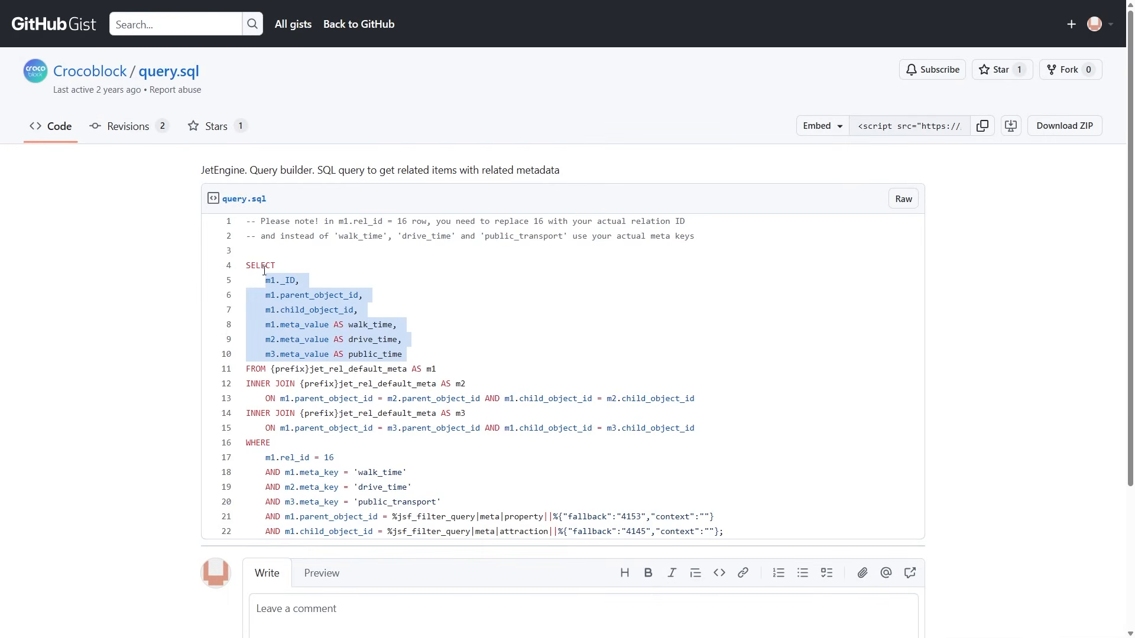
pyautogui.moveTo(248, 266); pyautogui.dragTo(286, 267)
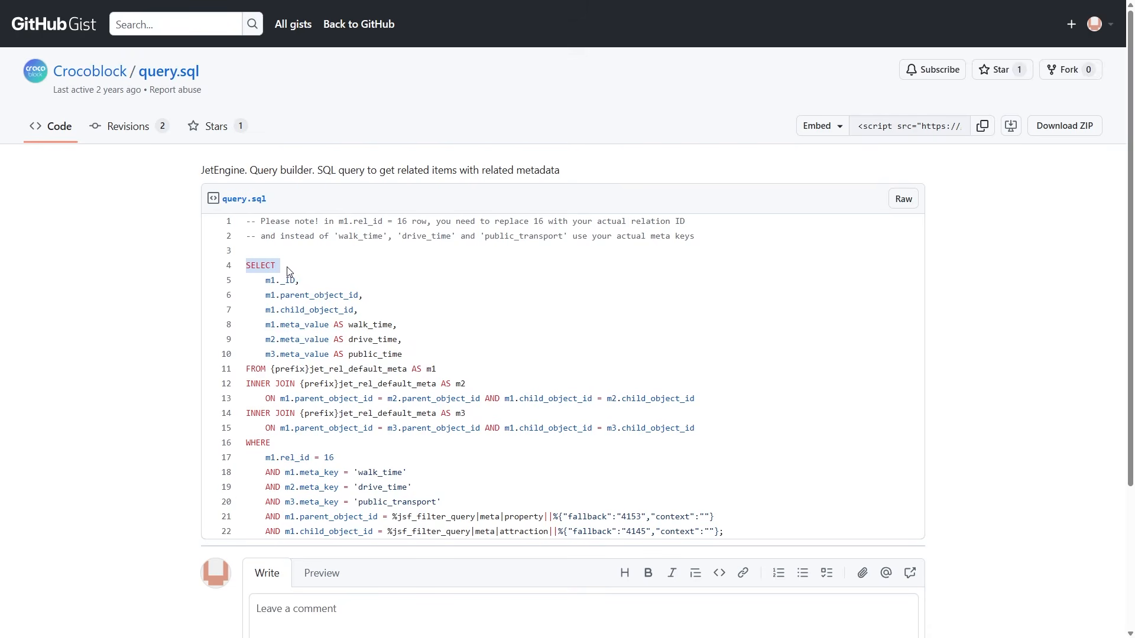
pyautogui.moveTo(285, 280); pyautogui.dragTo(295, 281)
pyautogui.moveTo(358, 295)
pyautogui.mouseDown()
pyautogui.moveTo(282, 296)
pyautogui.moveTo(355, 310)
pyautogui.mouseUp()
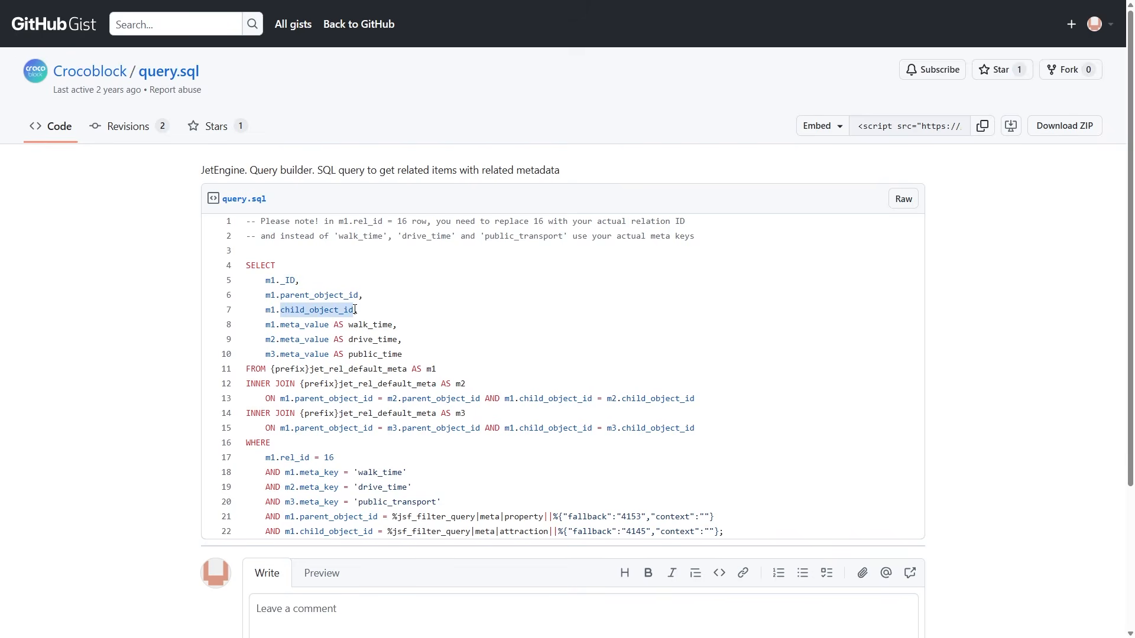
pyautogui.click(259, 326)
pyautogui.moveTo(265, 326); pyautogui.dragTo(276, 353)
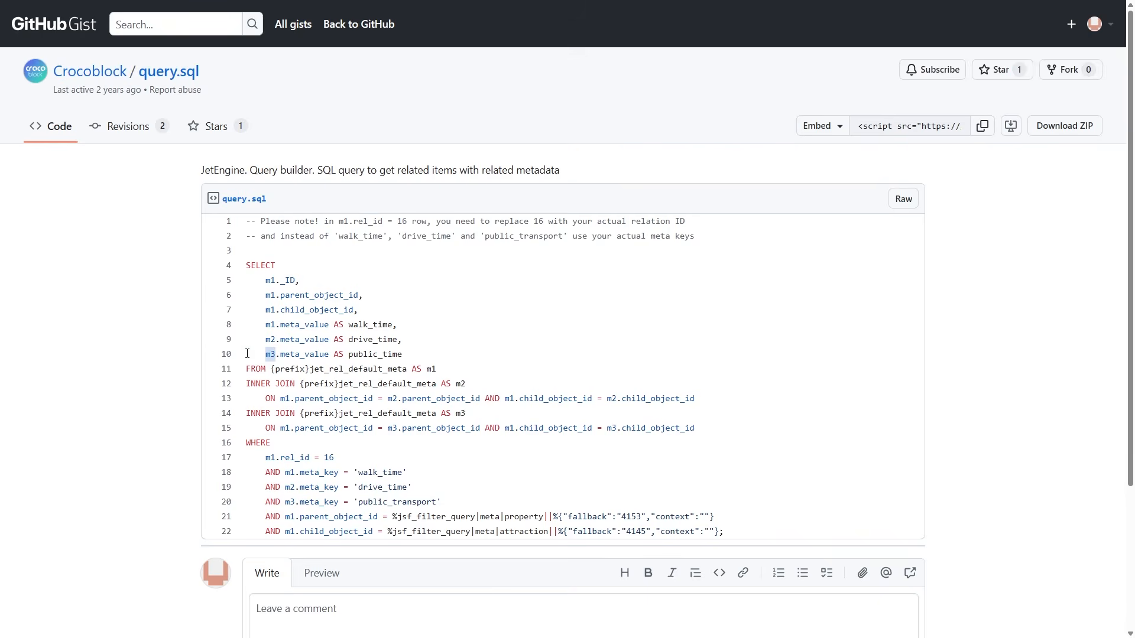
pyautogui.click(248, 358)
# Step: Compare the jet_rel_default_meta table named in the gist's FROM clause with the wp_jet_rel_default_meta table in SQL Buddy
pyautogui.moveTo(309, 369); pyautogui.dragTo(409, 370)
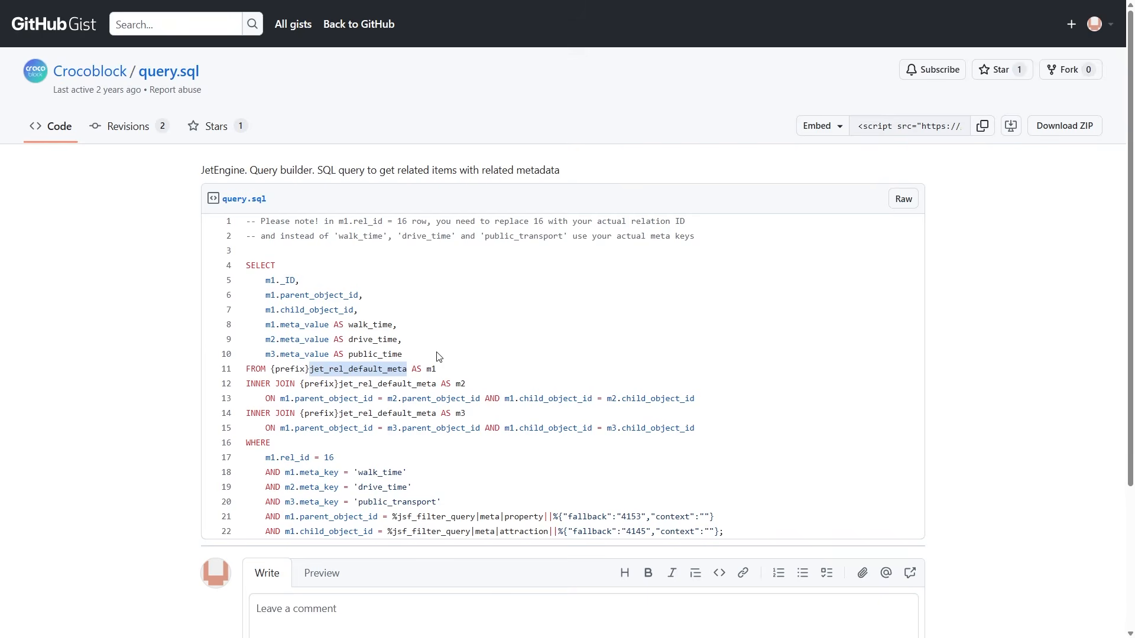
pyautogui.hotkey('ctrl', 'Tab')
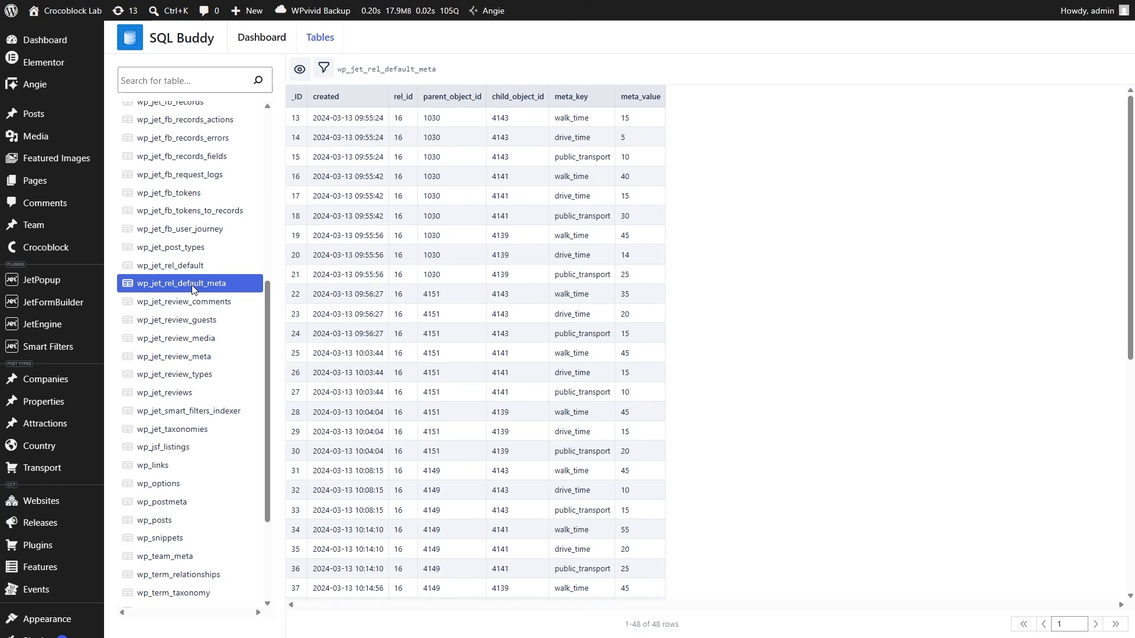
pyautogui.hotkey('ctrl', 'Tab')
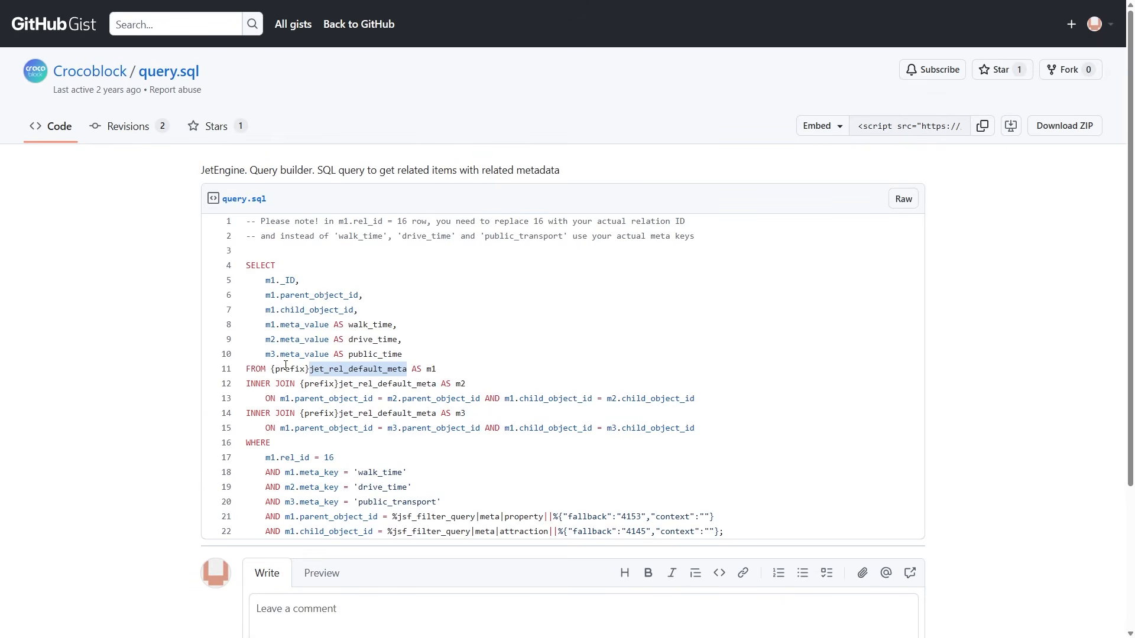
# Step: Examine the gist's INNER JOIN clauses, including the m2 and m3 aliases and the parent and child object ID matching
pyautogui.click(248, 370)
pyautogui.moveTo(248, 369); pyautogui.dragTo(703, 428)
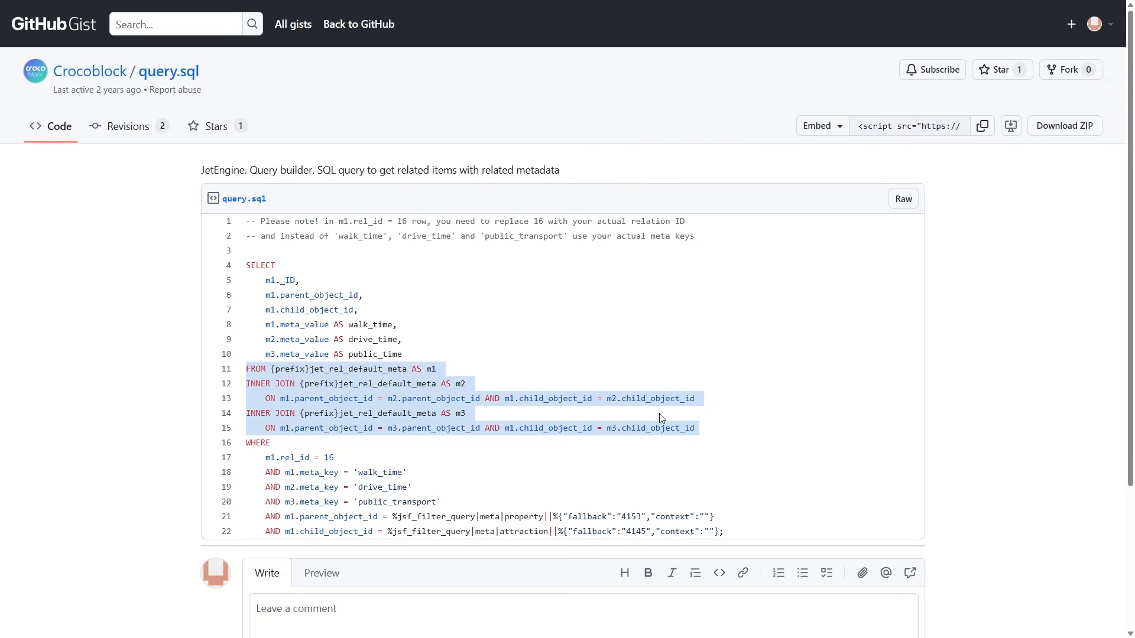
pyautogui.click(459, 383)
pyautogui.moveTo(469, 383); pyautogui.dragTo(457, 384)
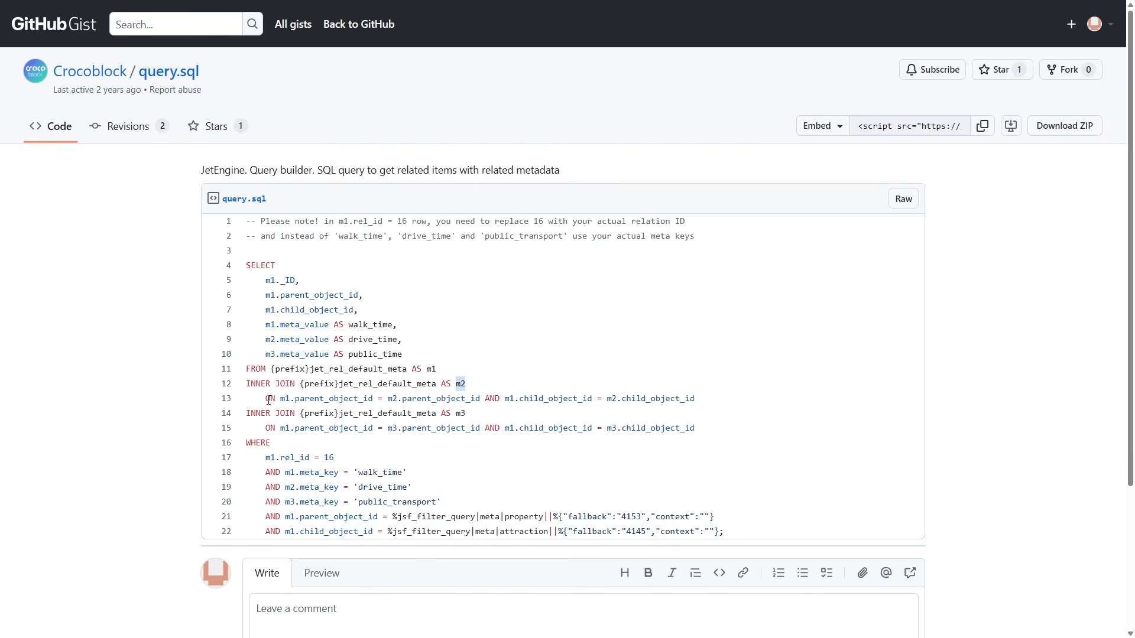
pyautogui.moveTo(279, 400); pyautogui.dragTo(481, 400)
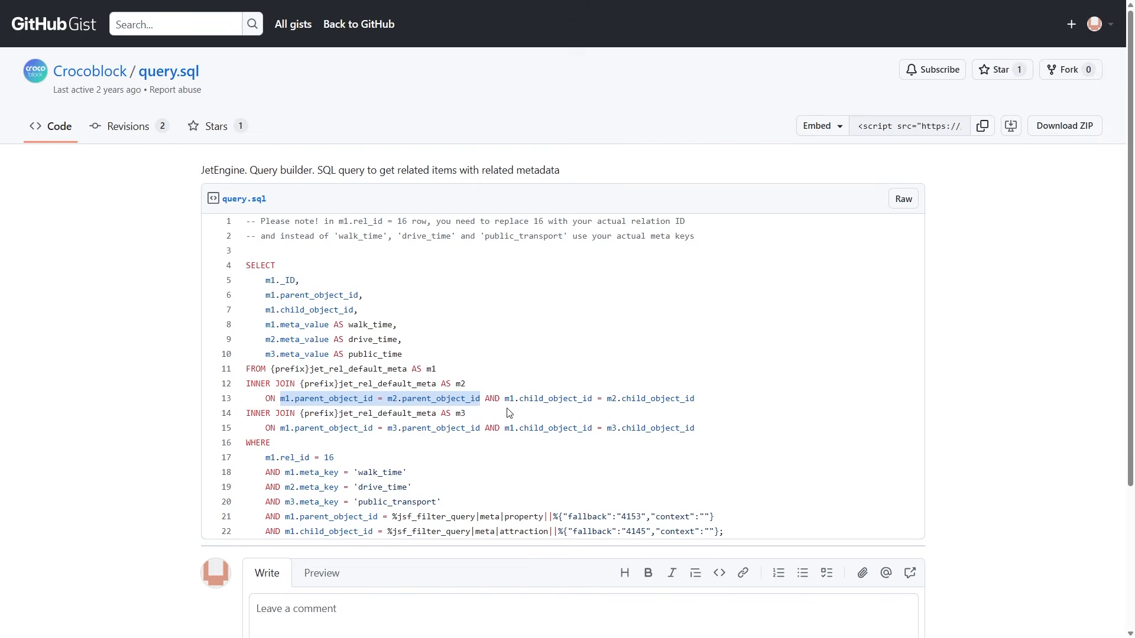
pyautogui.moveTo(504, 400); pyautogui.dragTo(698, 402)
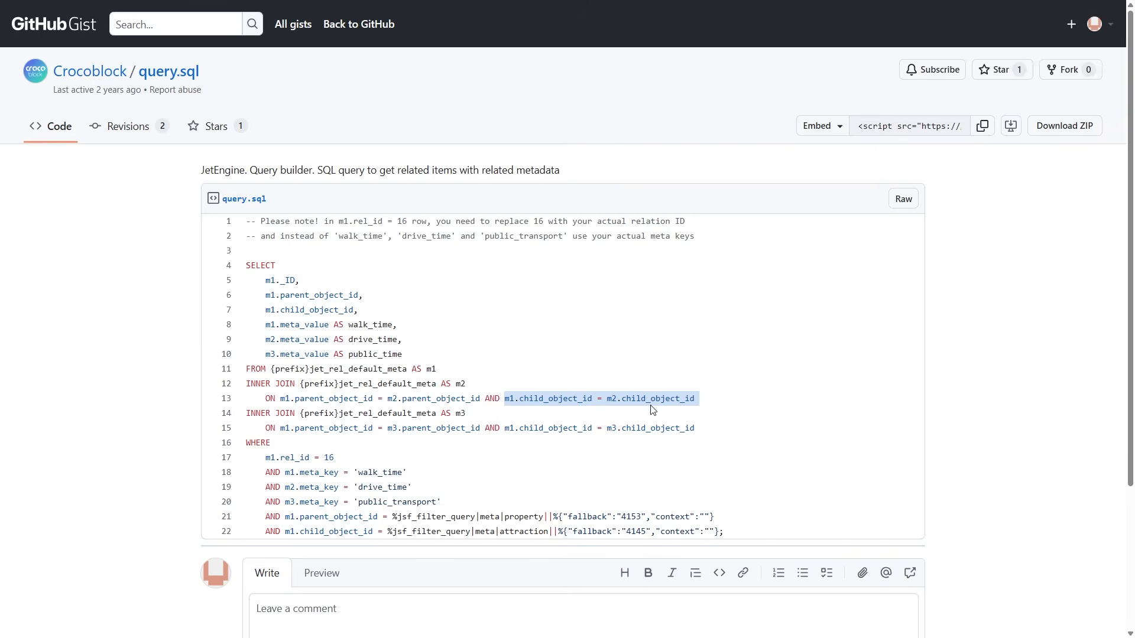
pyautogui.moveTo(466, 415); pyautogui.dragTo(454, 415)
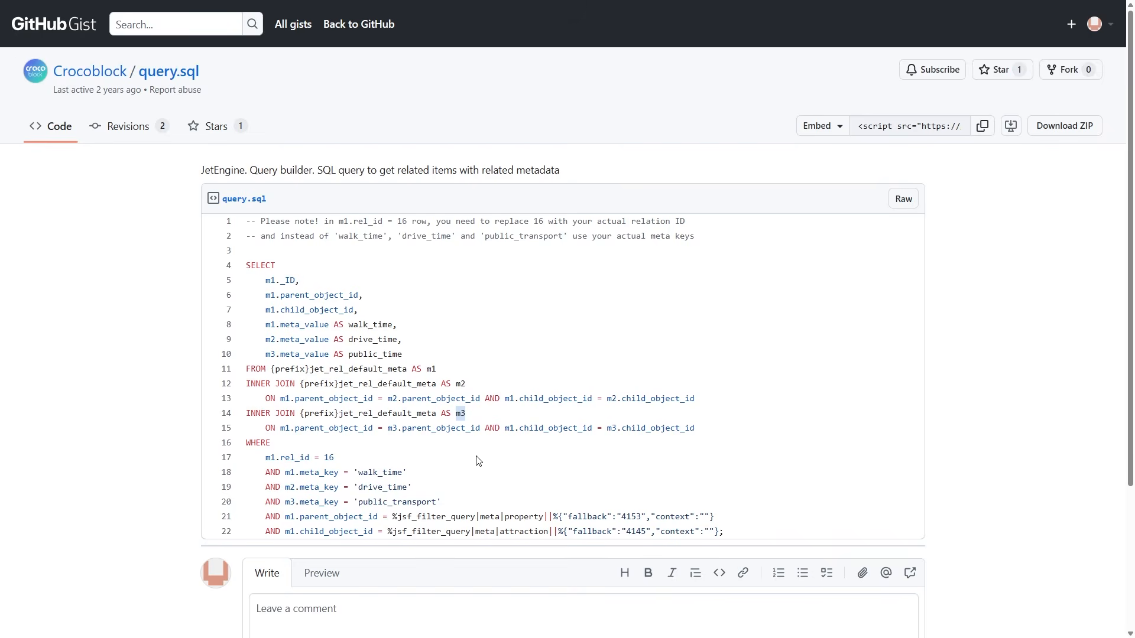
# Step: Check the gist's rel_id condition against the database table's rel_id column, and read the three meta_key conditions
pyautogui.click(333, 459)
pyautogui.moveTo(333, 460); pyautogui.dragTo(325, 464)
pyautogui.hotkey('ctrl', 'Tab')
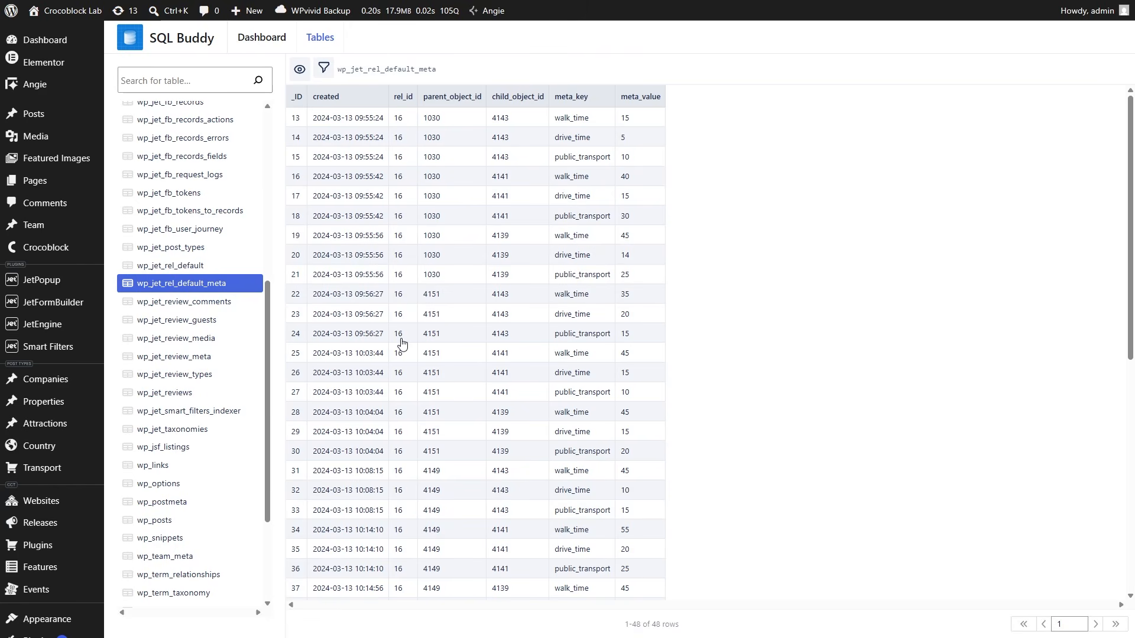
pyautogui.hotkey('ctrl', 'Tab')
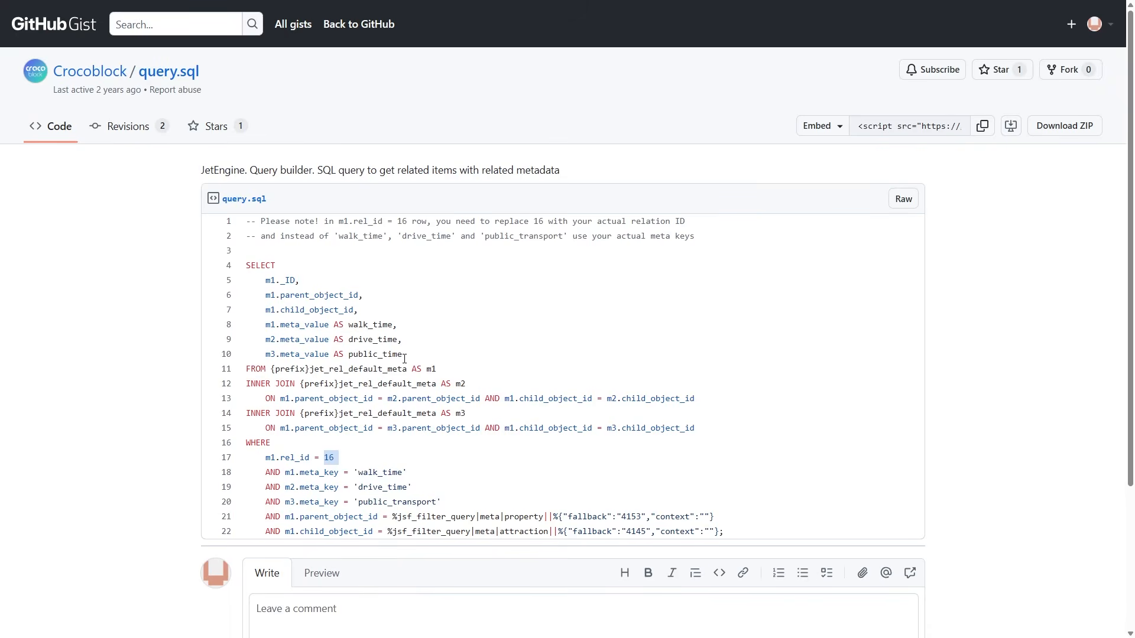
pyautogui.moveTo(265, 476); pyautogui.dragTo(493, 503)
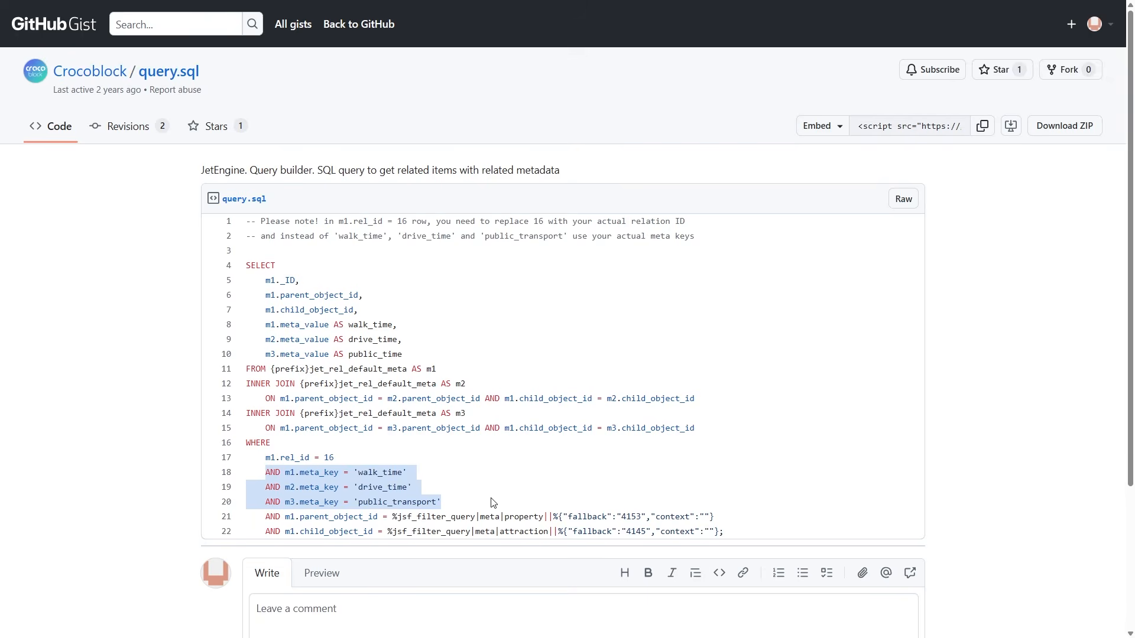
pyautogui.click(493, 503)
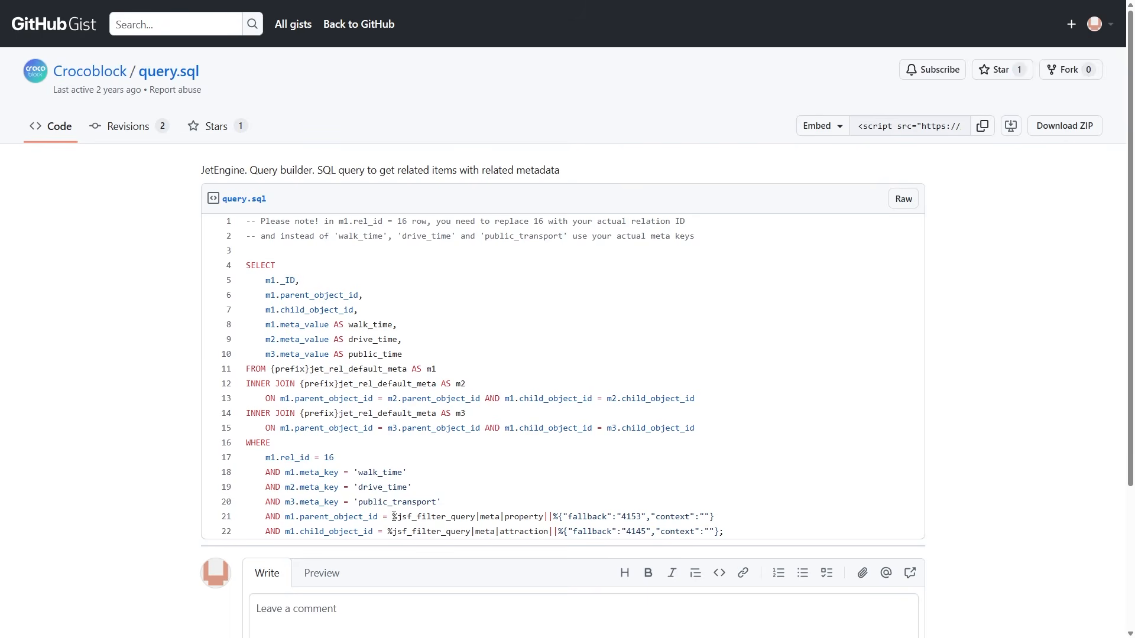
# Step: Examine the jsf_filter_query macros for property and attraction in the gist's parent and child object ID conditions
pyautogui.moveTo(395, 516); pyautogui.dragTo(717, 517)
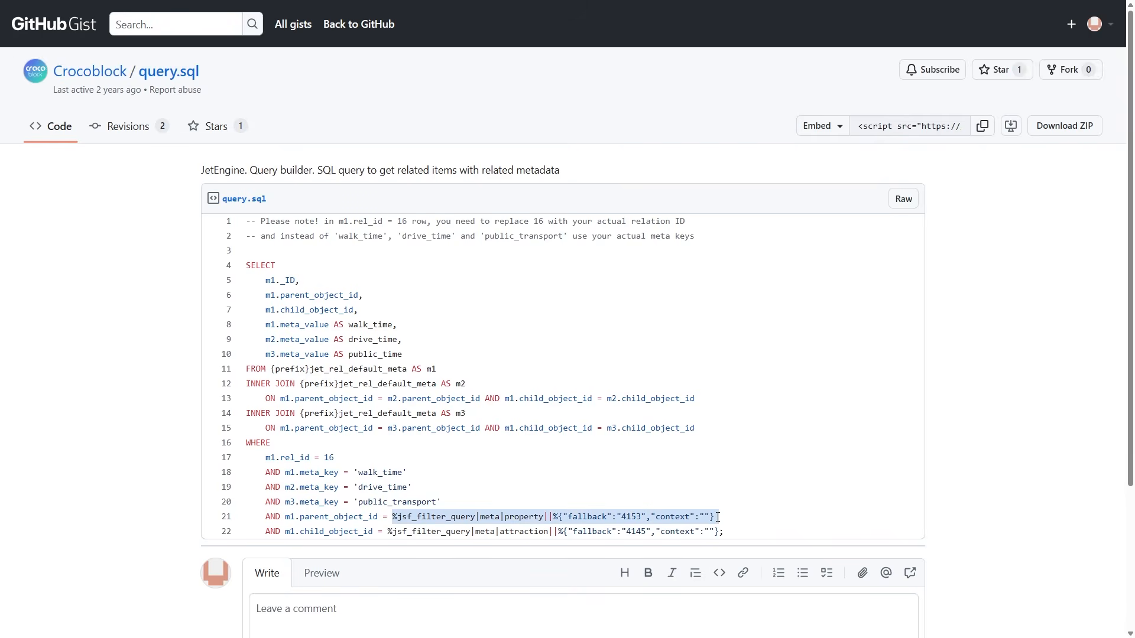
pyautogui.moveTo(724, 532); pyautogui.dragTo(388, 535)
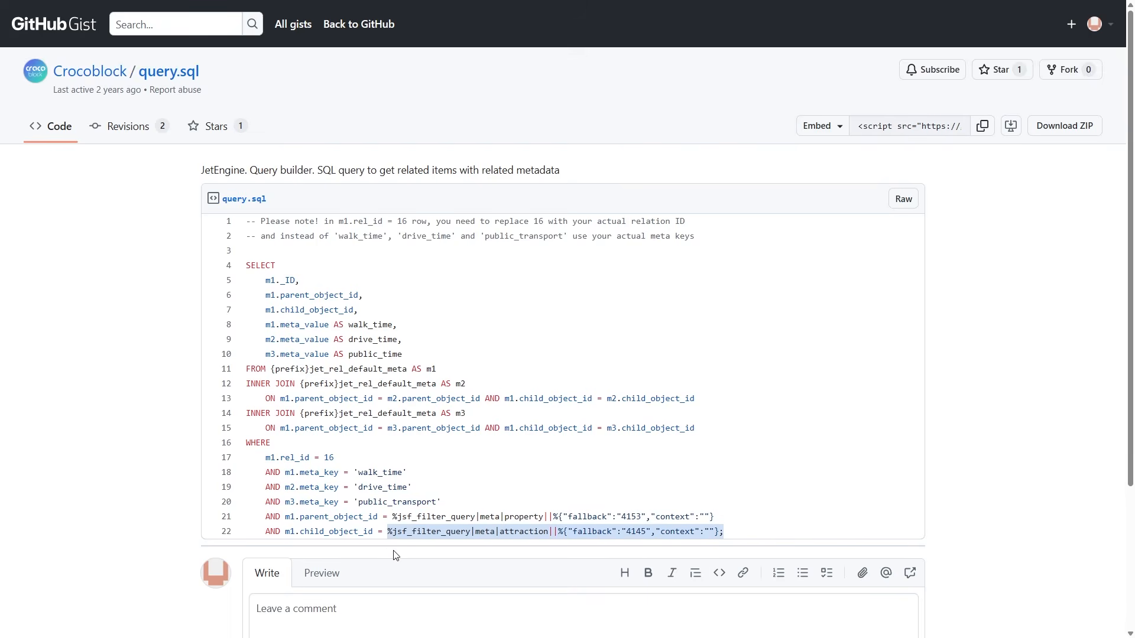
pyautogui.click(395, 555)
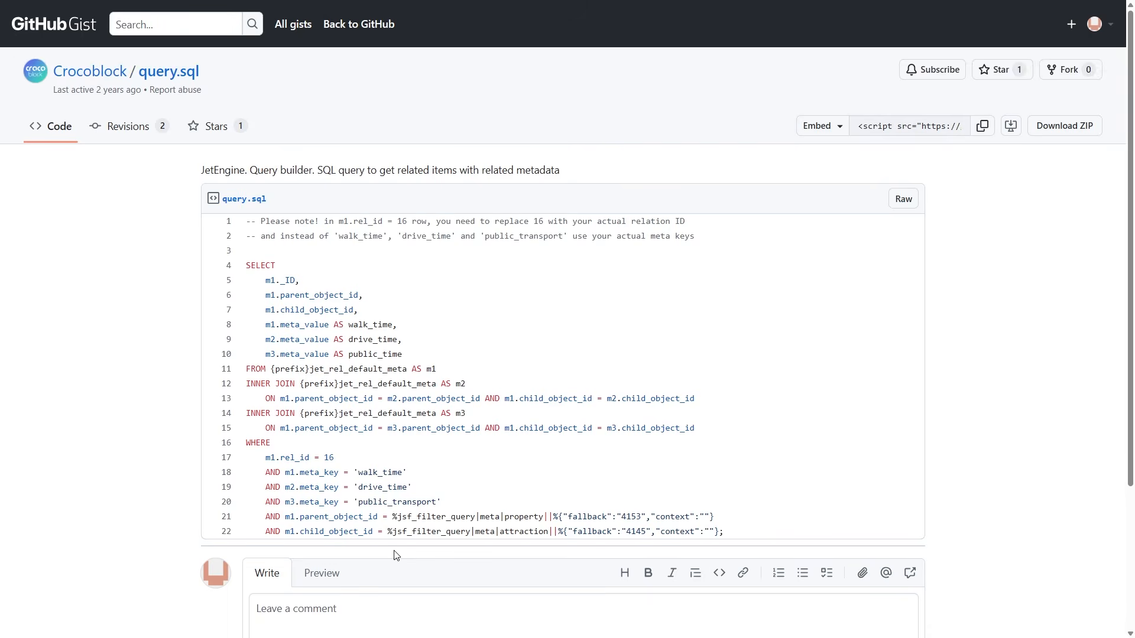
pyautogui.moveTo(392, 516); pyautogui.dragTo(548, 515)
pyautogui.moveTo(385, 532); pyautogui.dragTo(564, 534)
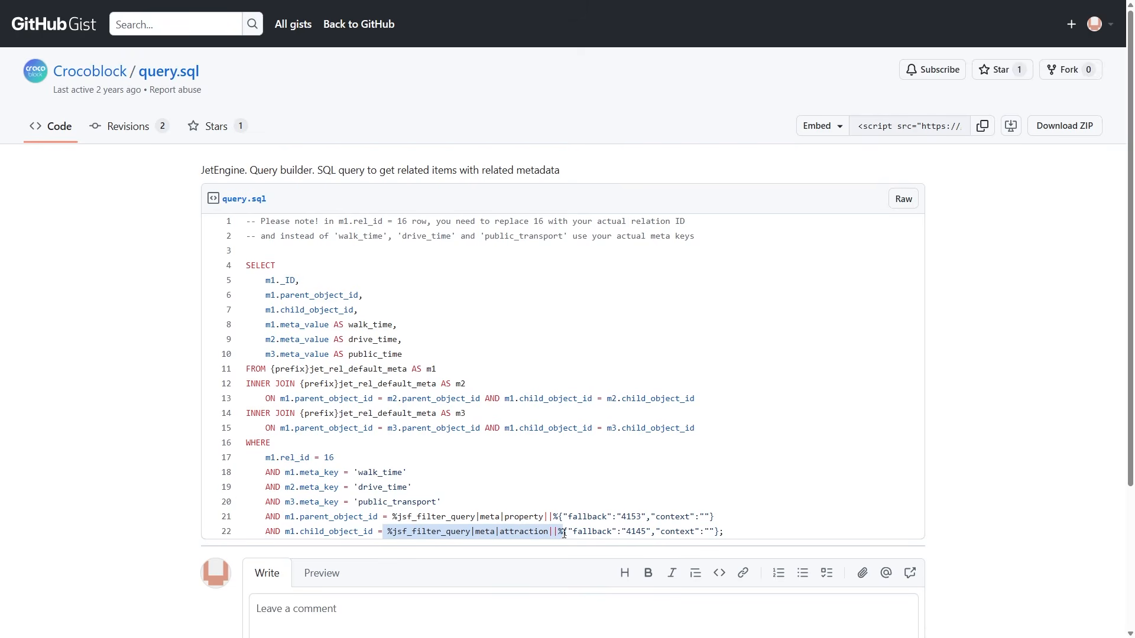
pyautogui.click(590, 492)
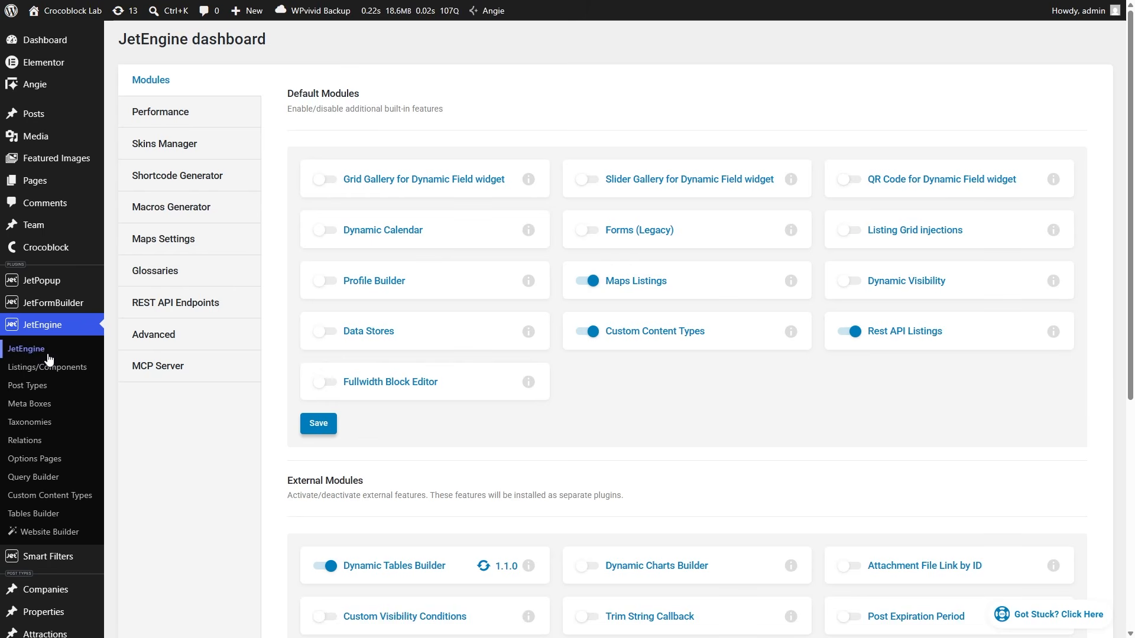
# Step: Generate a JetSmartFilters Query macro with type Meta field and variable name property, and check the Attractions filter's settings for its query variable
pyautogui.click(185, 205)
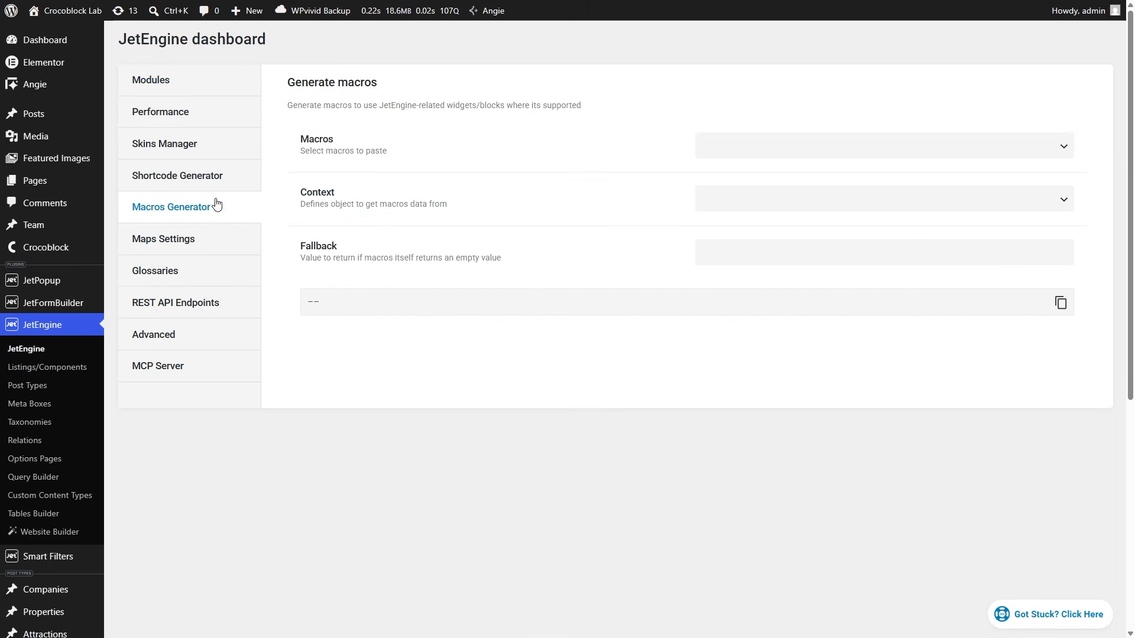
pyautogui.click(727, 151)
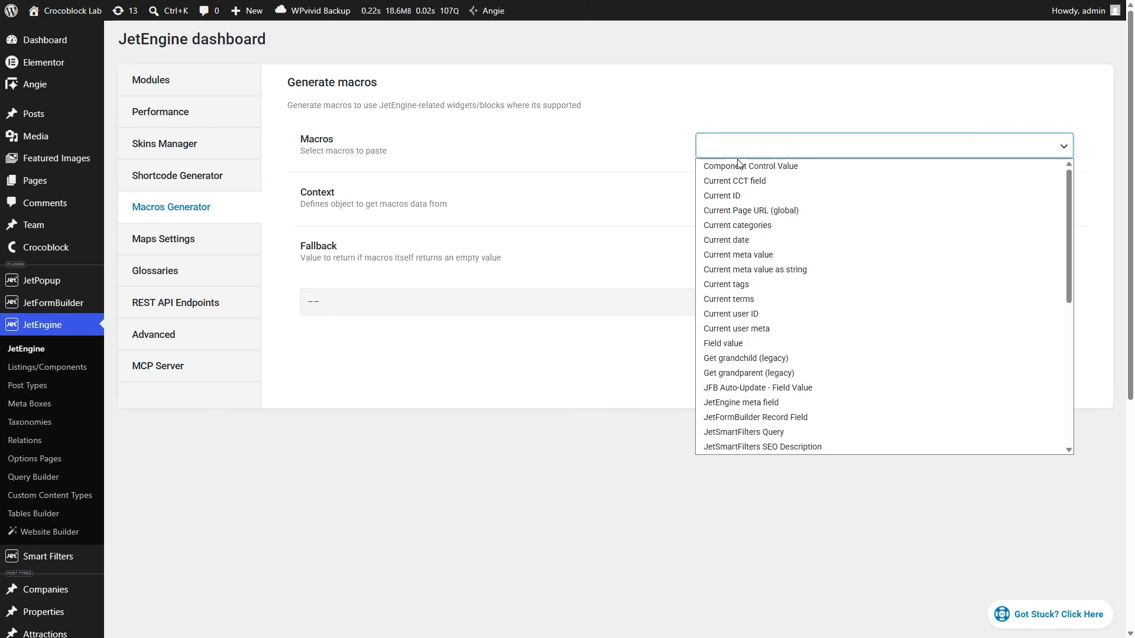
pyautogui.click(800, 434)
pyautogui.click(780, 199)
pyautogui.click(747, 263)
pyautogui.click(747, 249)
pyautogui.write('property')
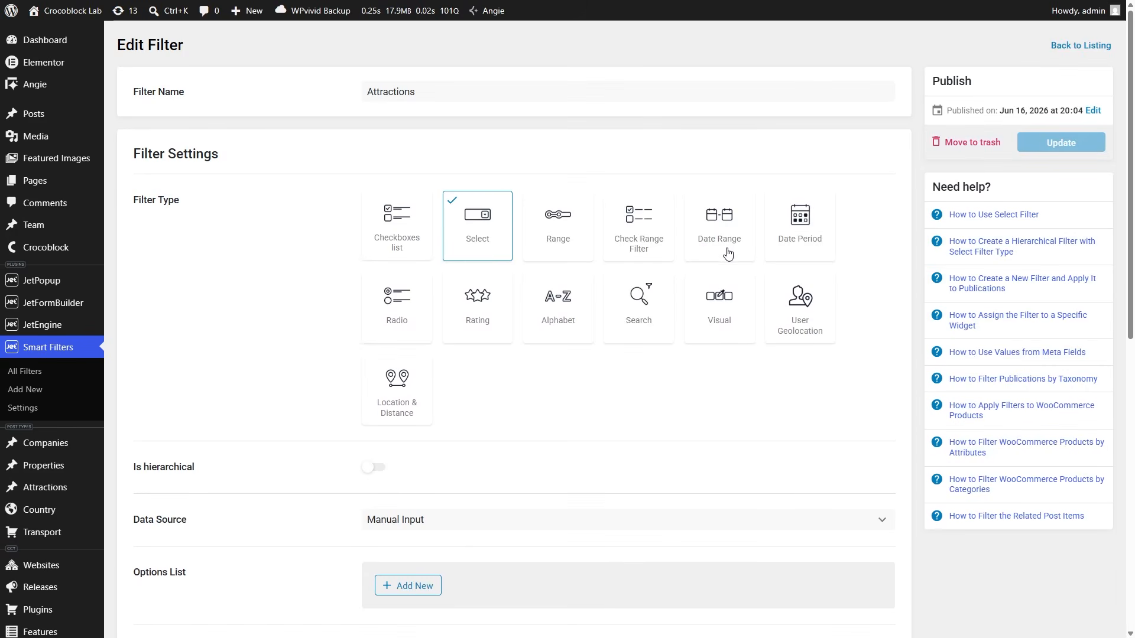
pyautogui.scroll(-4, 710, 319)
pyautogui.moveTo(413, 566); pyautogui.dragTo(362, 565)
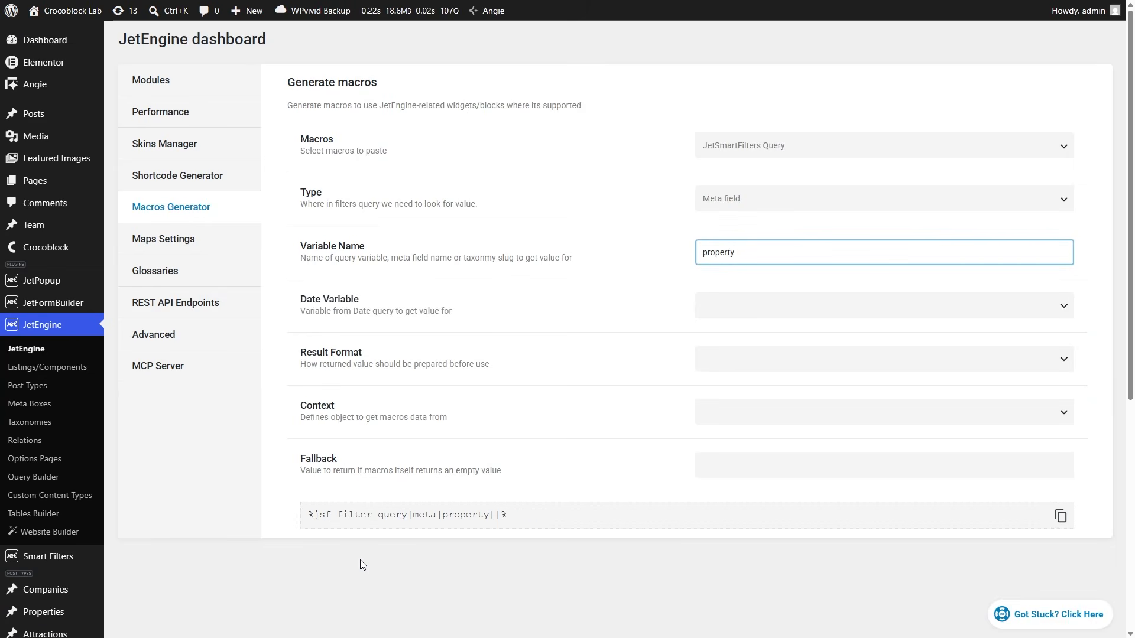
# Step: Set the macro's result format to Plain and fallback to 1030, and compare the generated macro with the gist's query
pyautogui.click(752, 361)
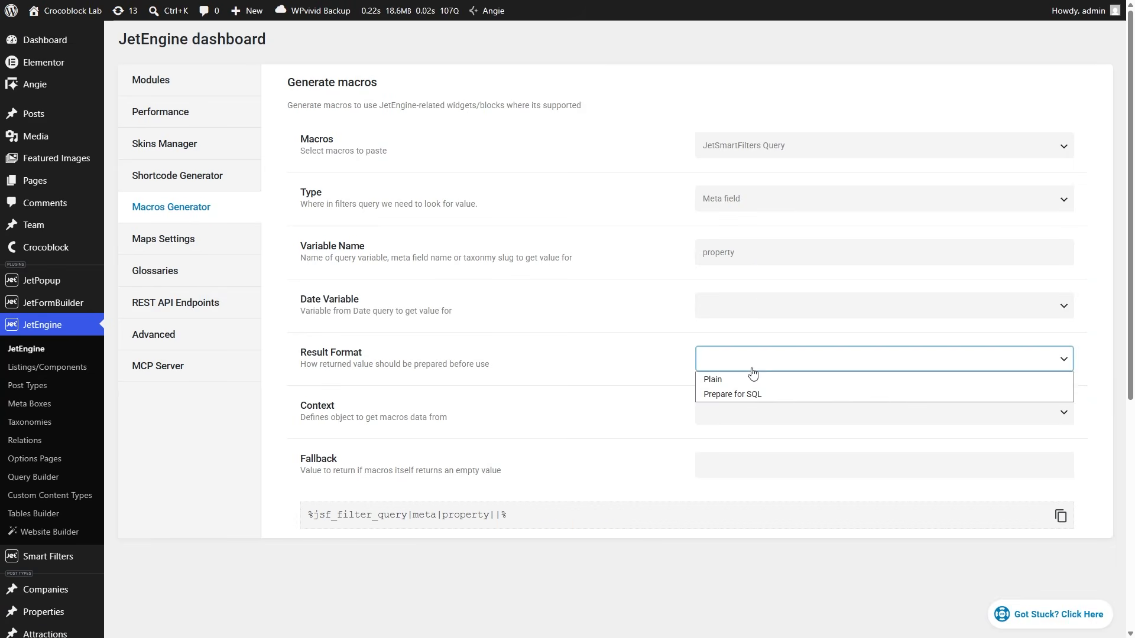
pyautogui.click(751, 381)
pyautogui.click(746, 471)
pyautogui.write('1030')
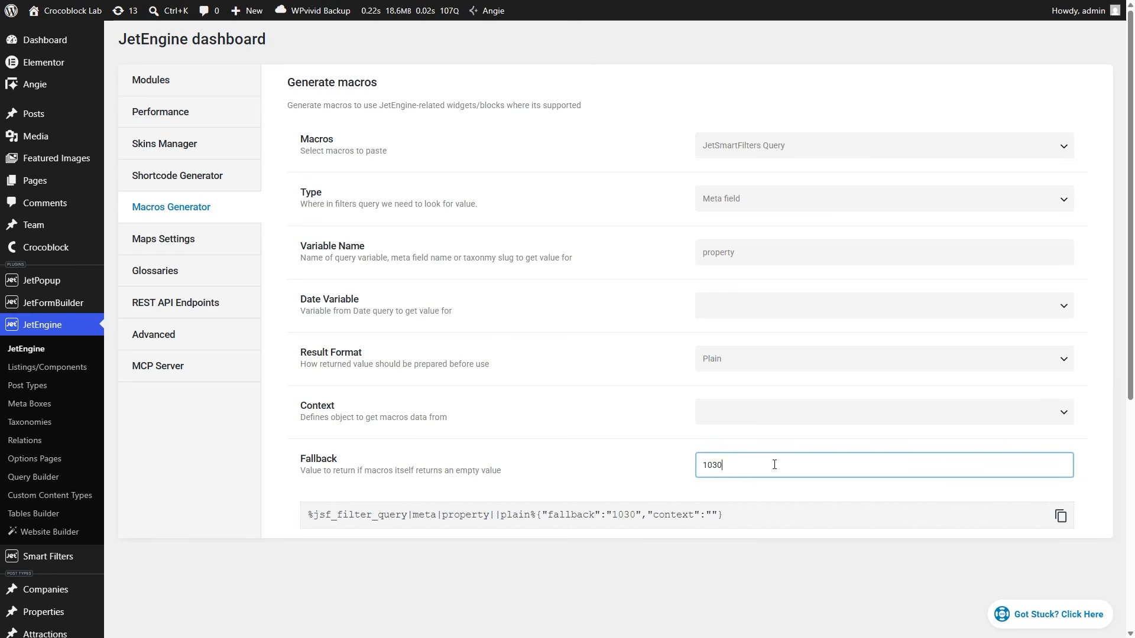
pyautogui.moveTo(748, 518); pyautogui.dragTo(308, 517)
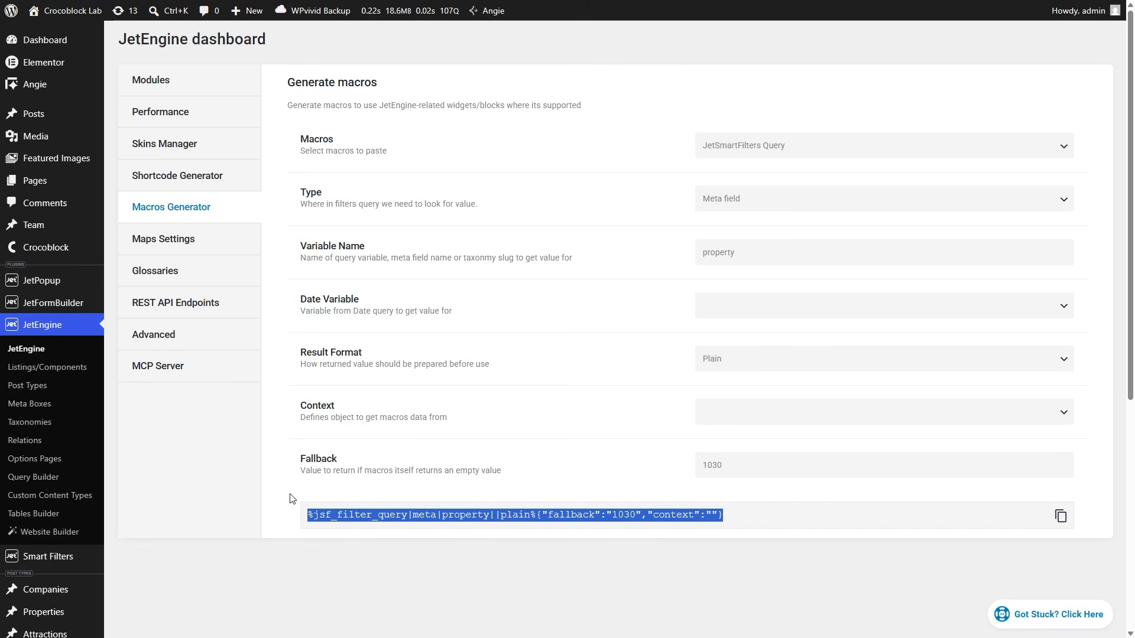
pyautogui.hotkey('ctrl', 'Tab')
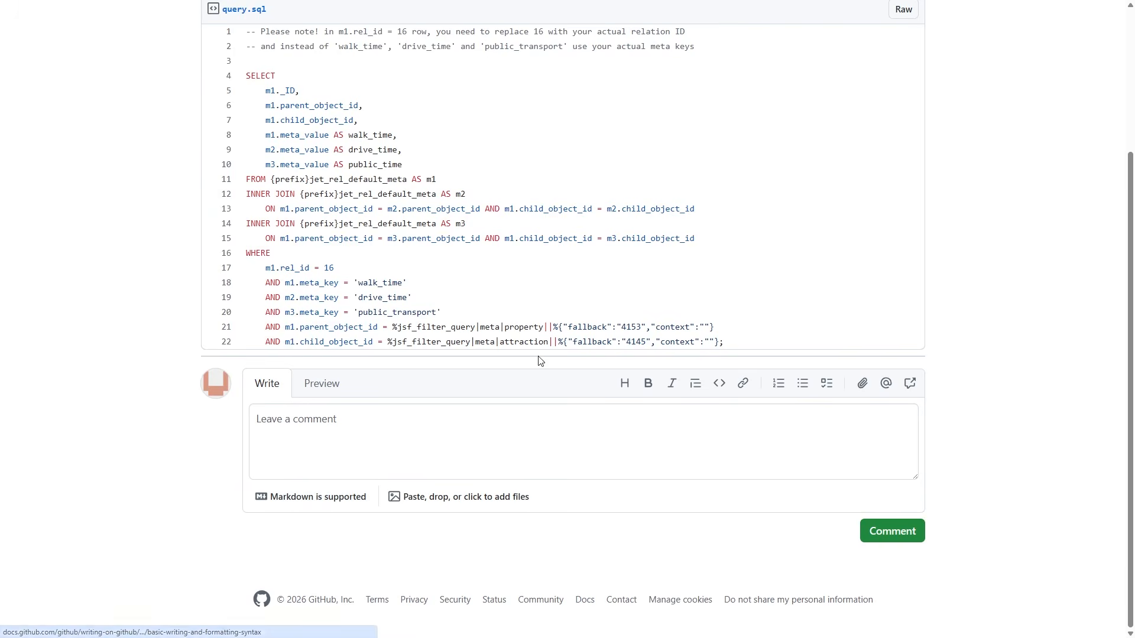
pyautogui.hotkey('ctrl', 'Tab')
# Step: Browse the macros available in the Macros Generator without changing the selection
pyautogui.click(769, 145)
pyautogui.scroll(-5, 792, 407)
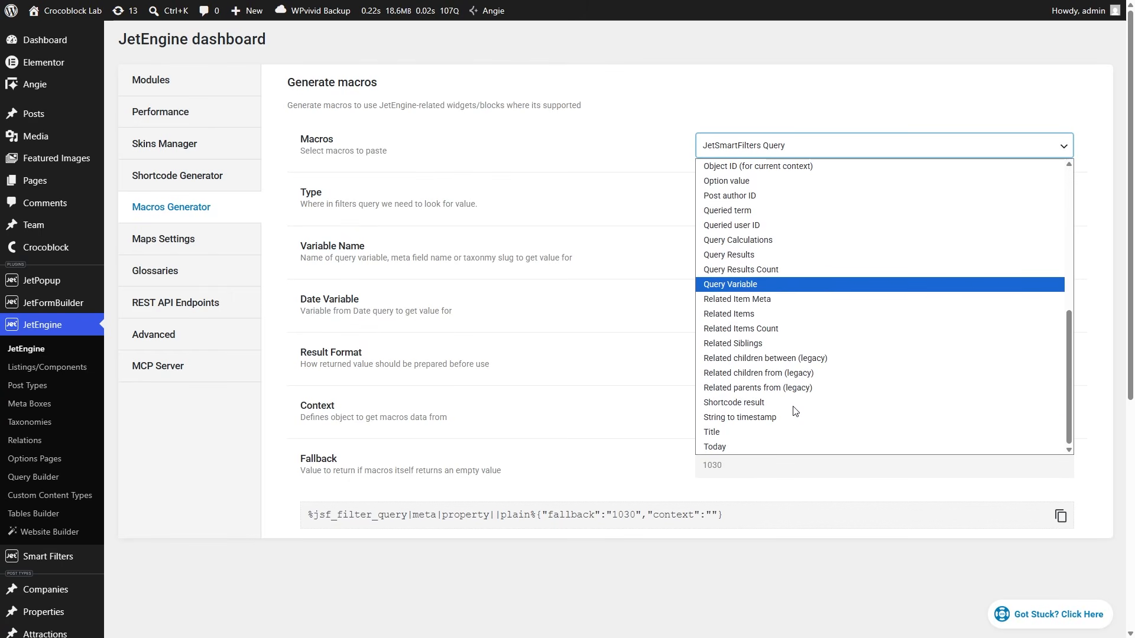
pyautogui.scroll(5, 796, 402)
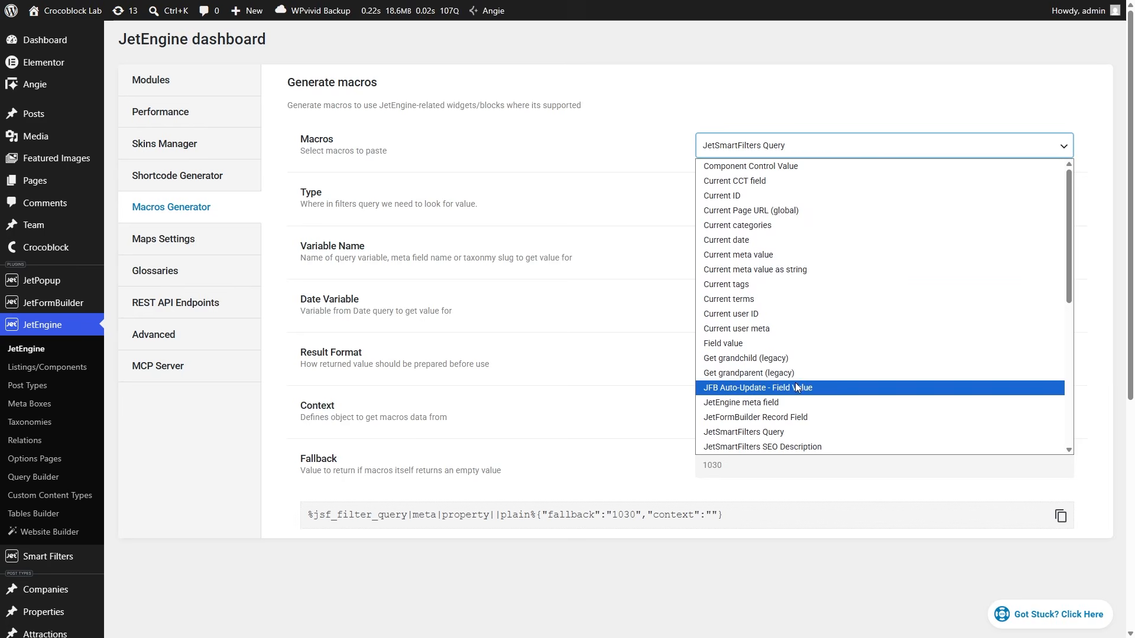
pyautogui.click(745, 123)
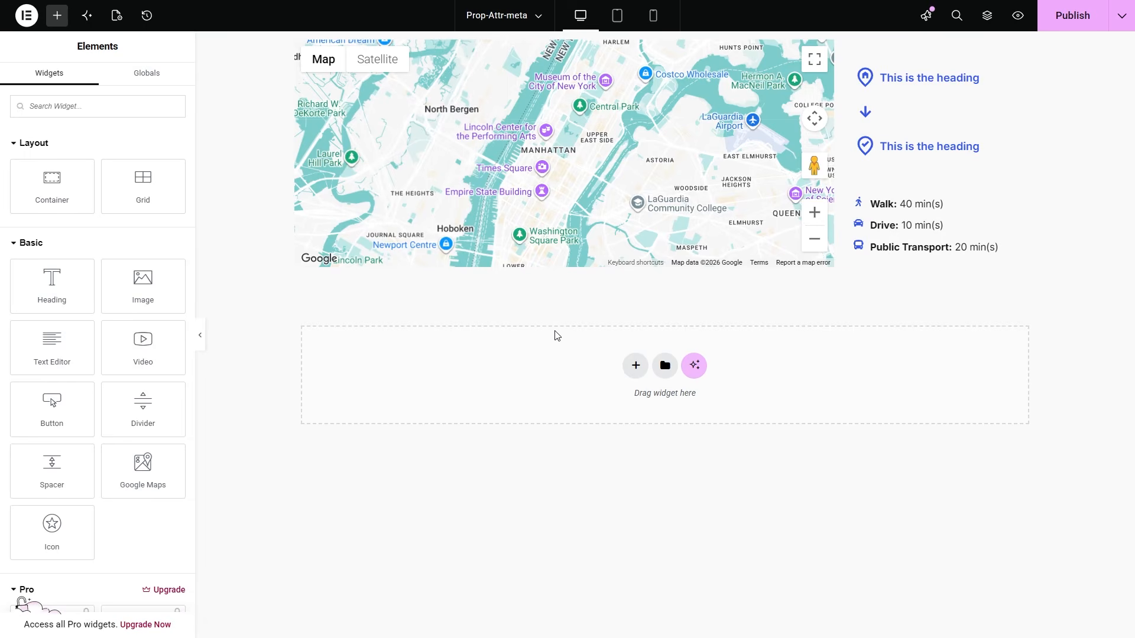
# Step: Examine the Prop-Attr-meta listing's source and query settings, and open the heading icon box's content settings
pyautogui.click(124, 17)
pyautogui.click(87, 213)
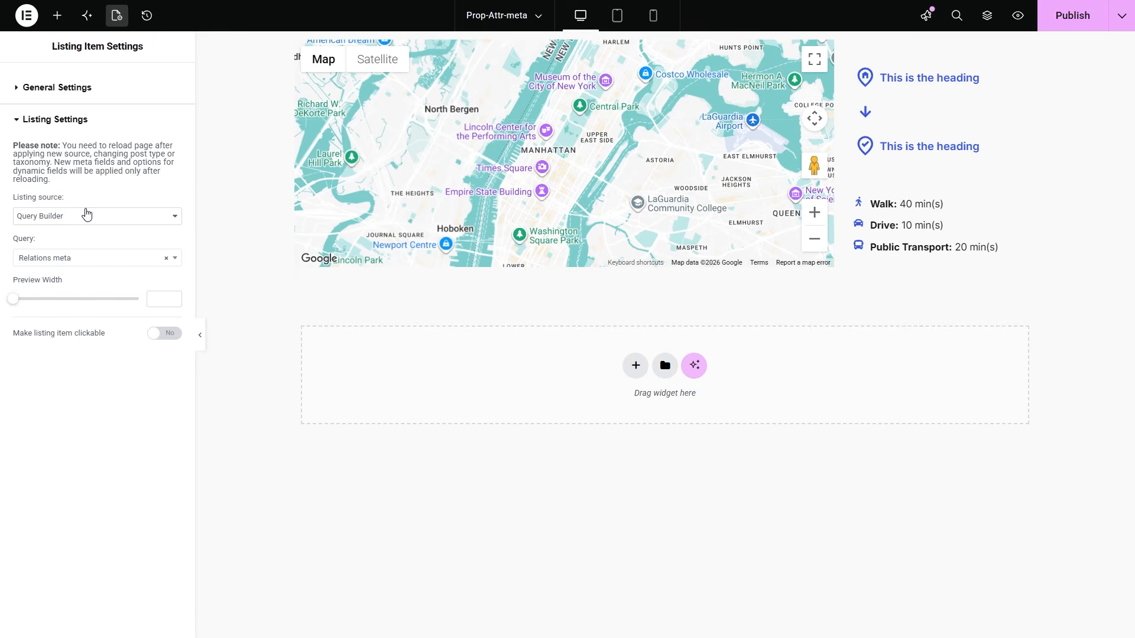
pyautogui.click(104, 216)
pyautogui.click(107, 217)
pyautogui.click(89, 260)
pyautogui.click(89, 263)
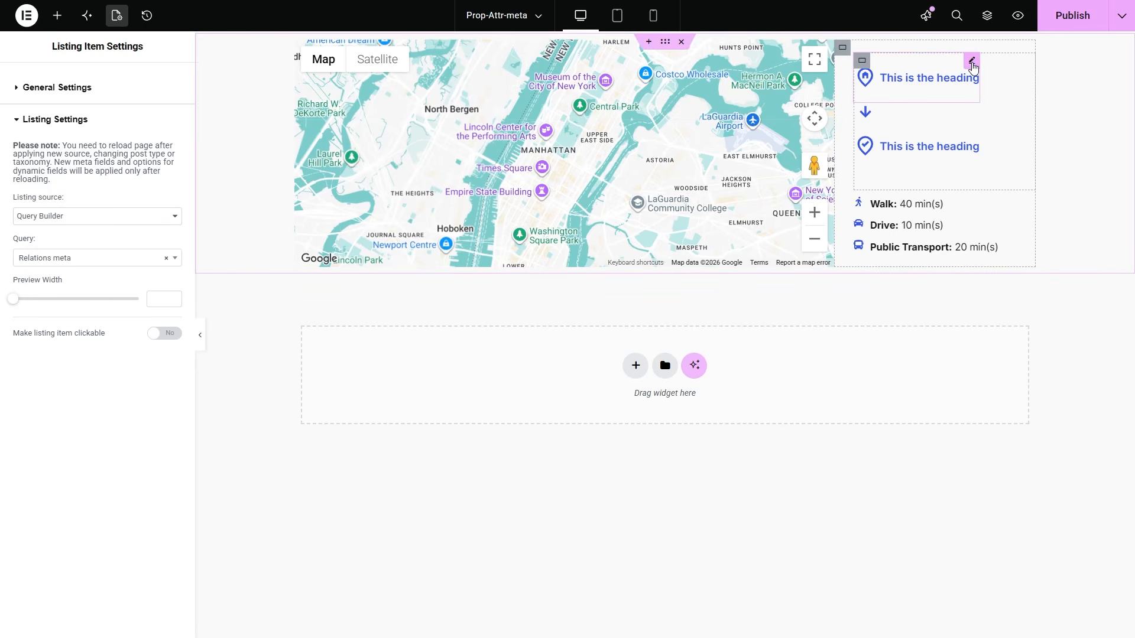
pyautogui.click(972, 62)
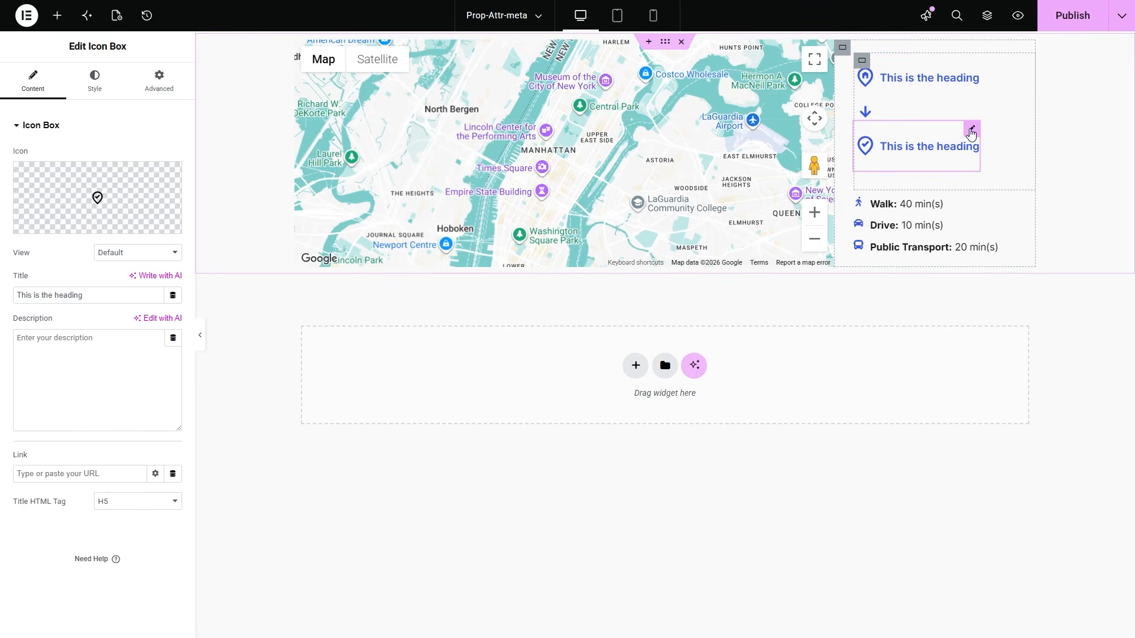
# Step: Add a Dynamic Field above the first icon box and set its object field to parent_object_id from the Relations meta query
pyautogui.click(57, 14)
pyautogui.write('dyn')
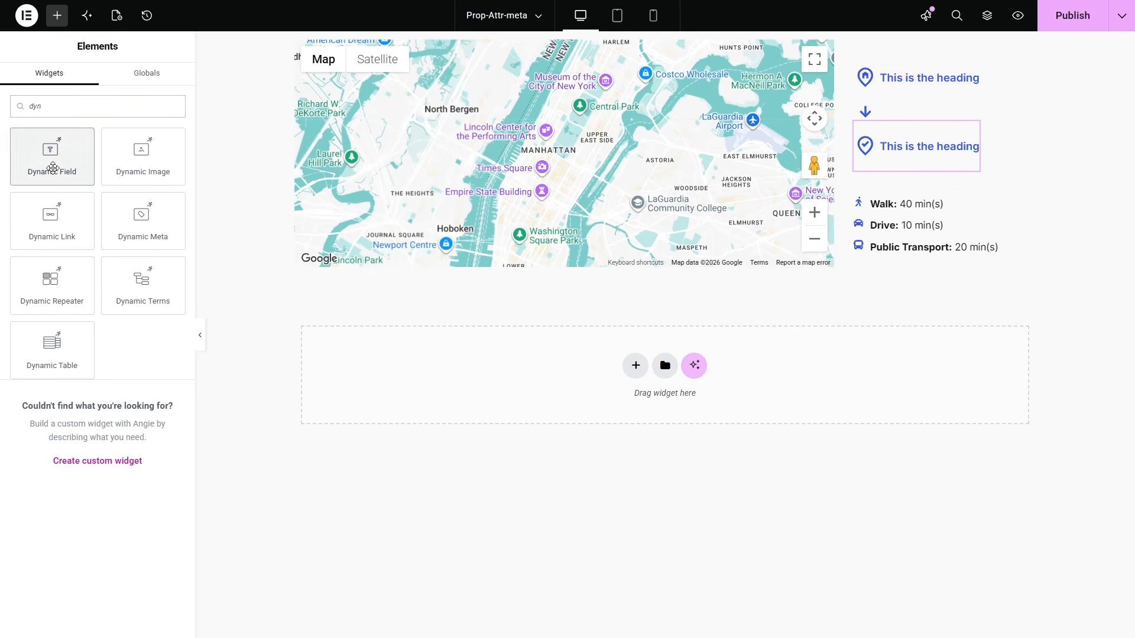
pyautogui.moveTo(52, 155); pyautogui.dragTo(892, 62)
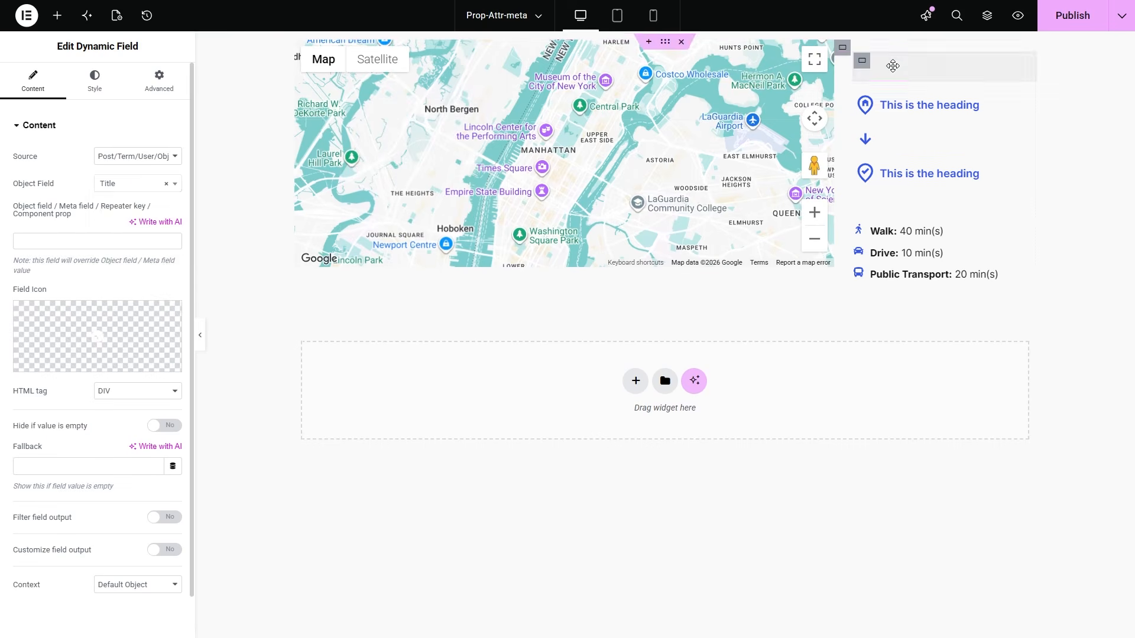
pyautogui.click(141, 189)
pyautogui.moveTo(177, 230); pyautogui.dragTo(174, 313)
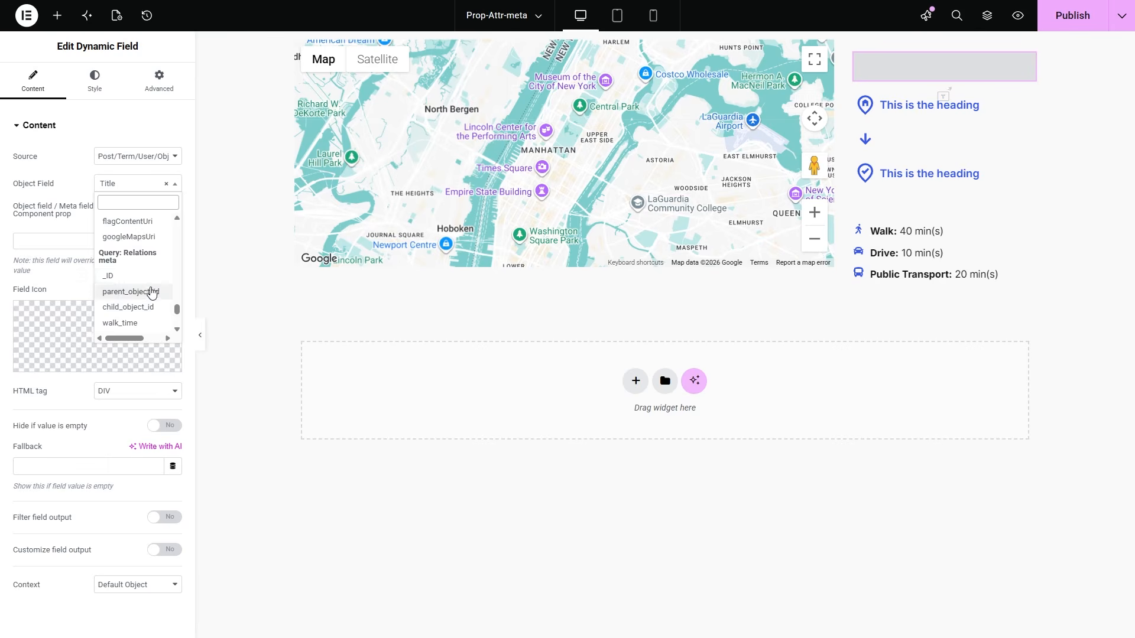
pyautogui.click(152, 292)
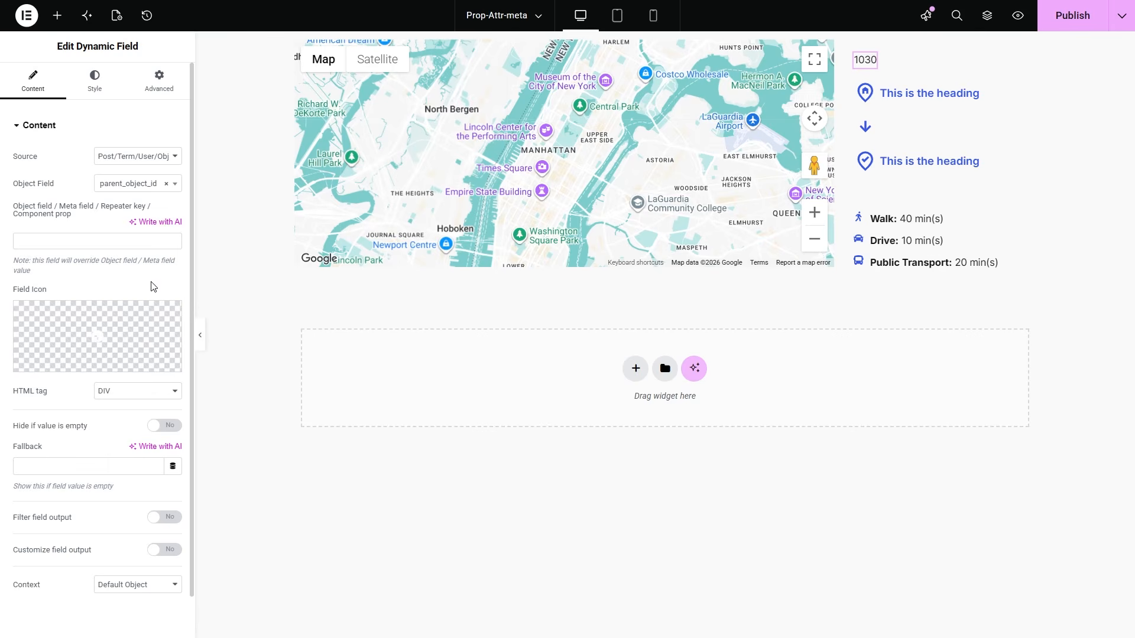
# Step: Filter the Dynamic Field's output with the Get post/page title callback, and check the available context options
pyautogui.click(165, 518)
pyautogui.click(152, 543)
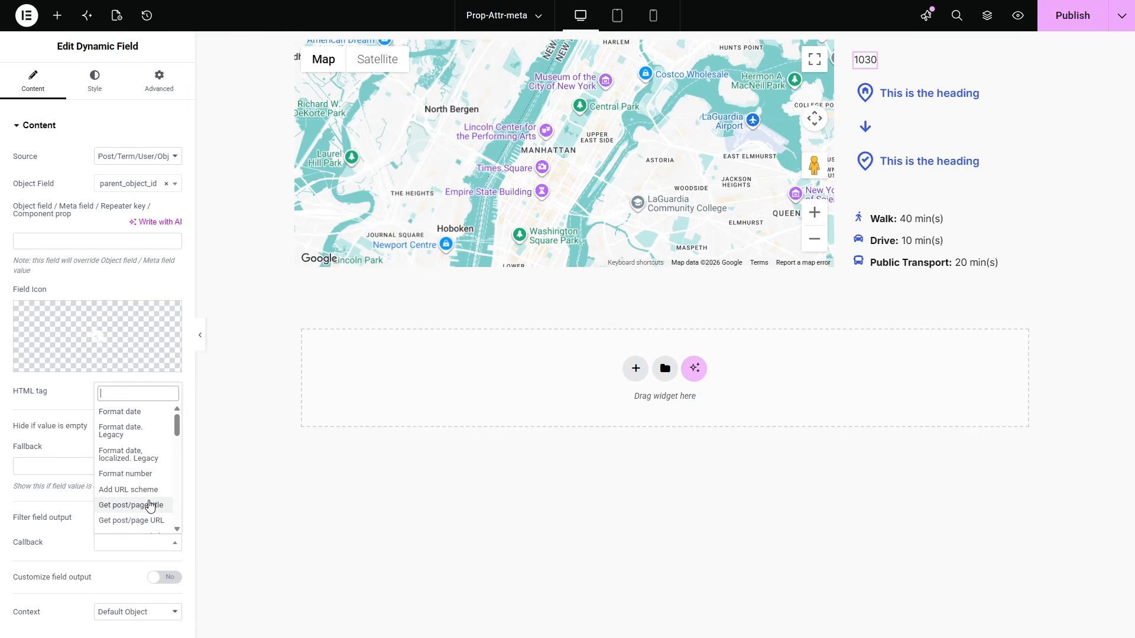
pyautogui.click(149, 505)
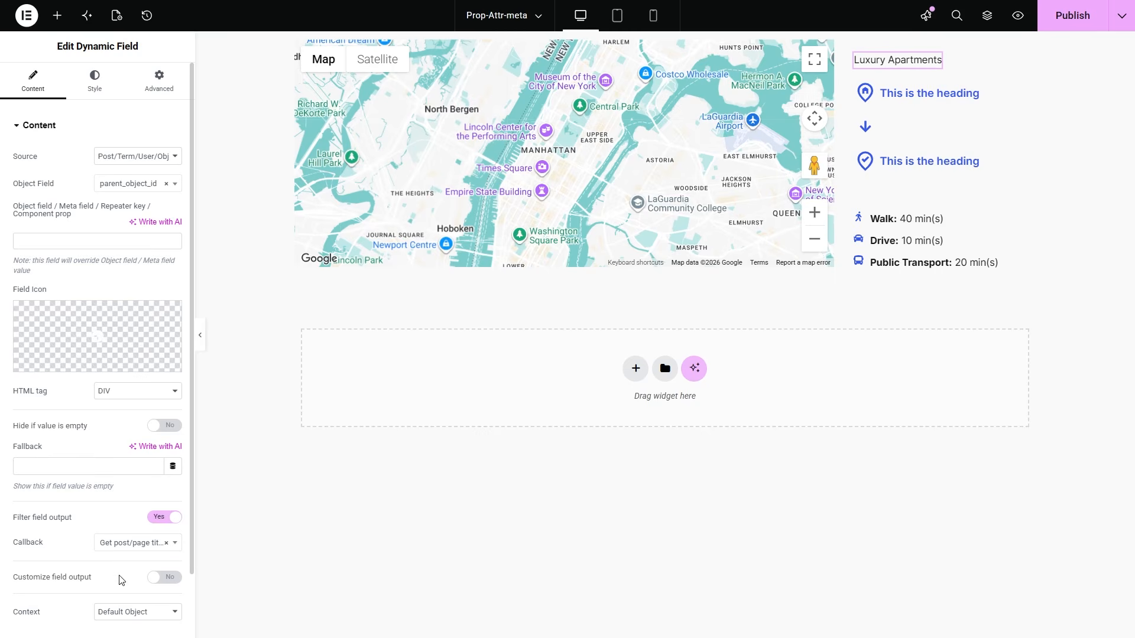
pyautogui.click(125, 613)
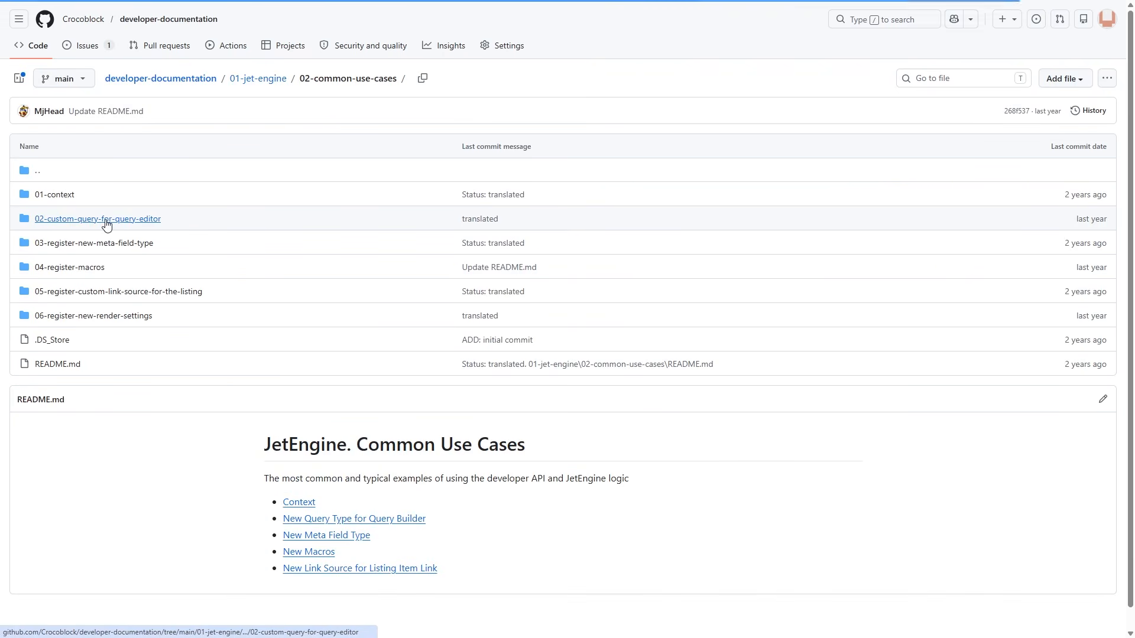
# Step: Review the 01-context documentation and custom-context.php gist, and activate the Custom Contexts For Properties & Attractions snippet
pyautogui.click(66, 201)
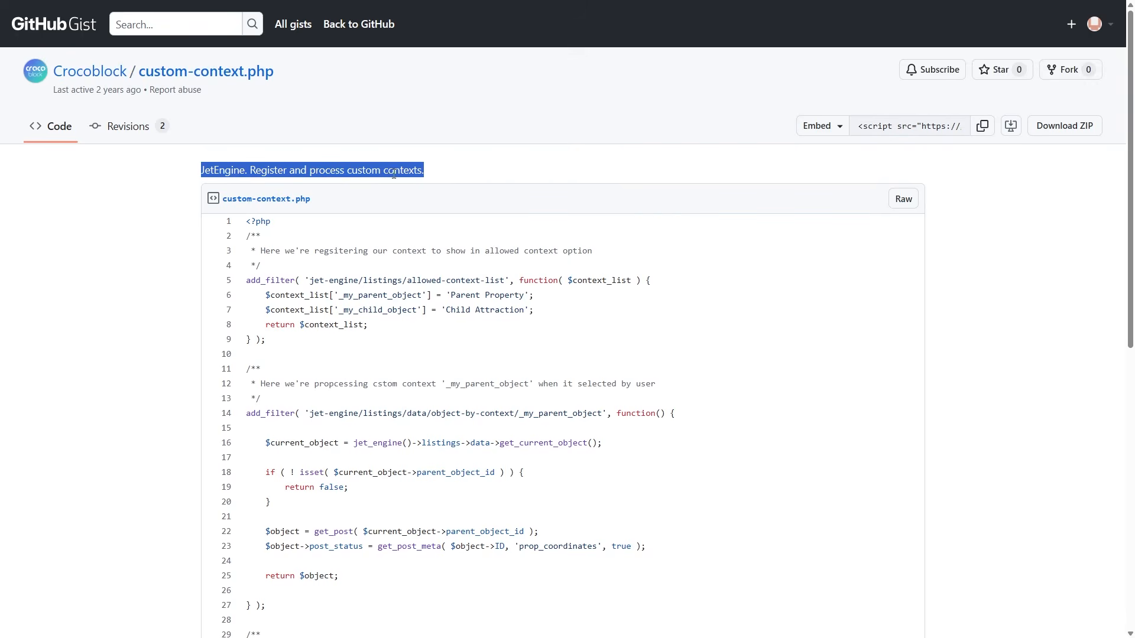
pyautogui.doubleClick(361, 171)
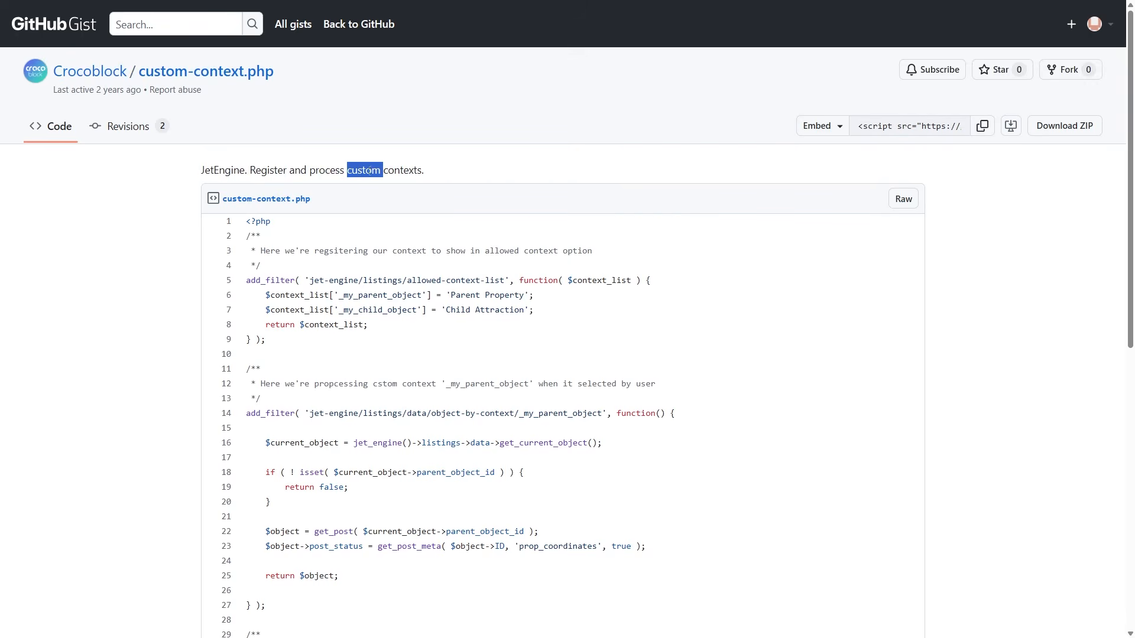
pyautogui.click(437, 176)
pyautogui.moveTo(247, 229); pyautogui.dragTo(447, 600)
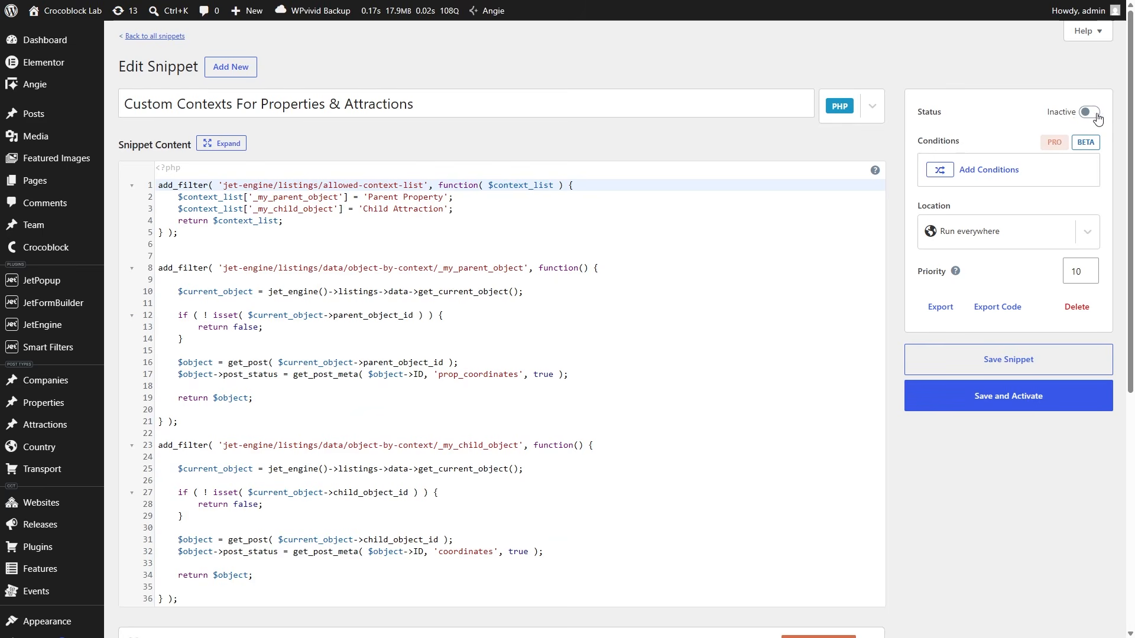
pyautogui.click(1095, 114)
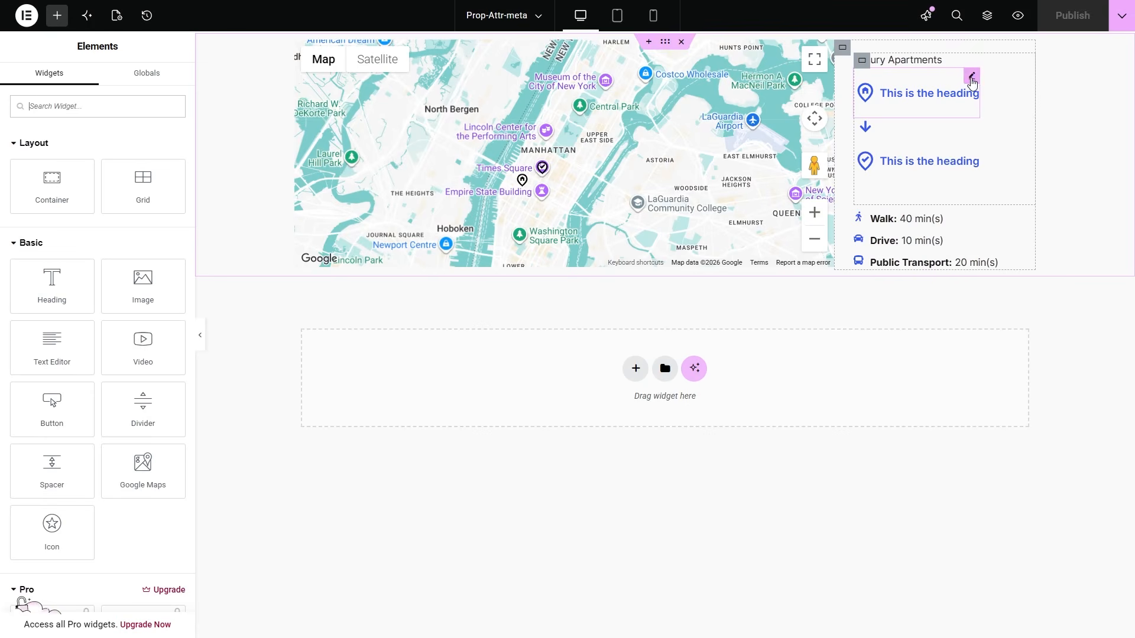
# Step: Check the Dynamic Field's context options for Parent Property and Child Attraction, and delete the field from above the first icon box
pyautogui.click(936, 62)
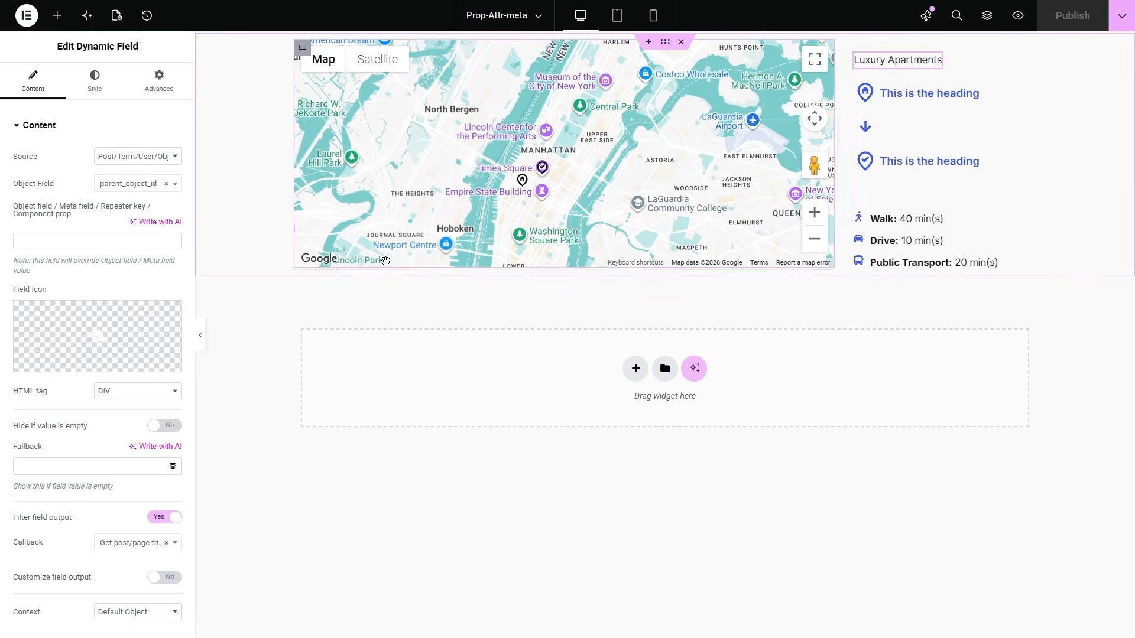
pyautogui.click(110, 617)
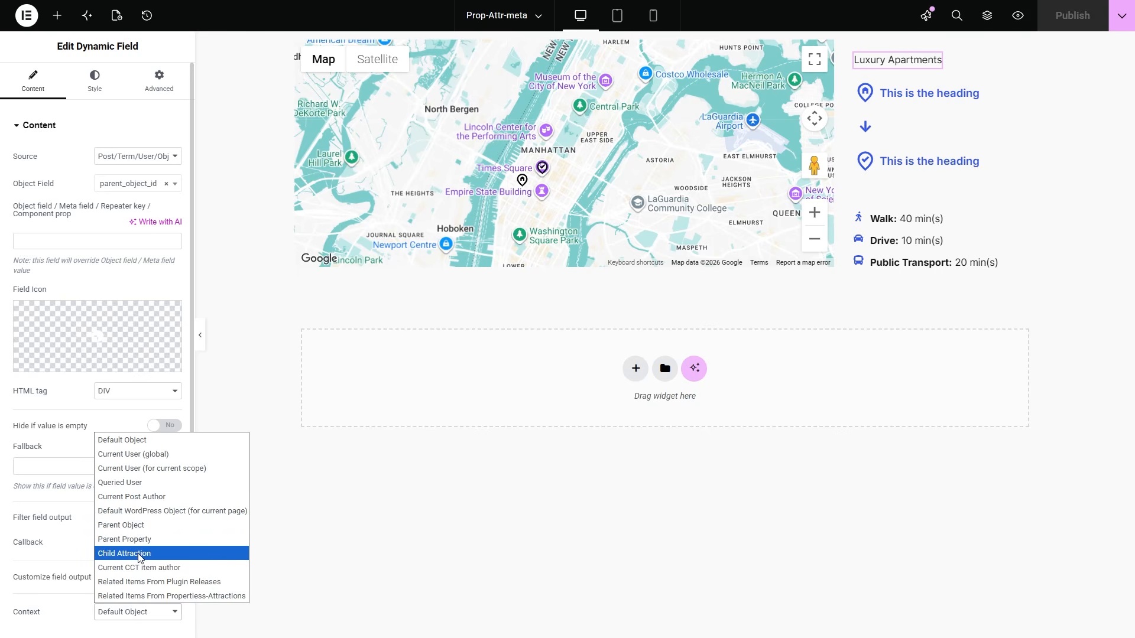
pyautogui.click(374, 552)
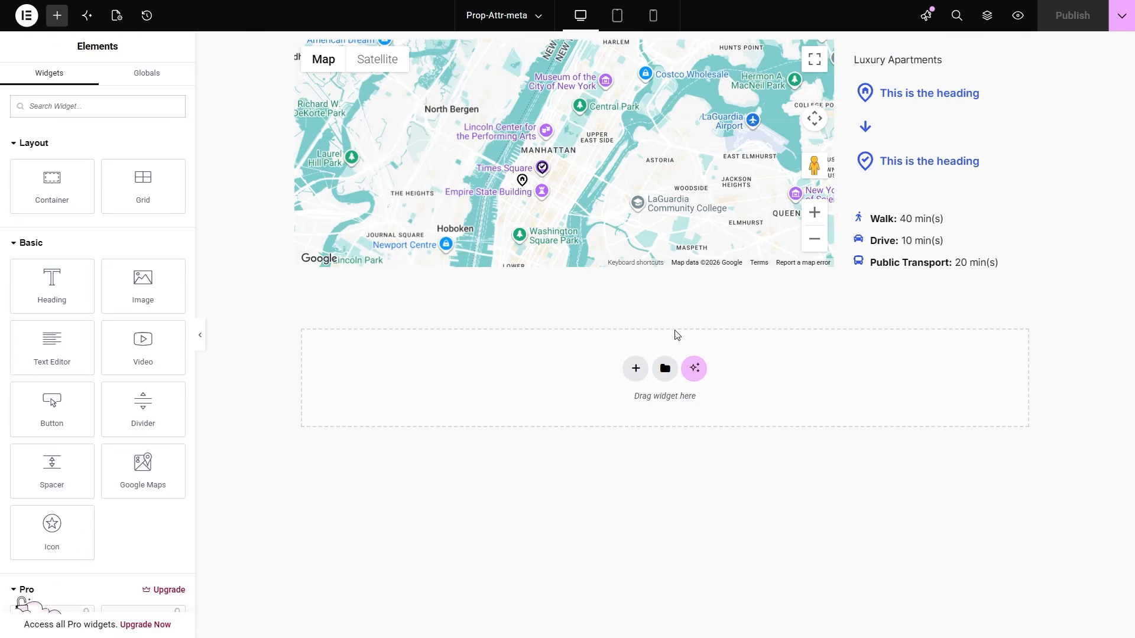
pyautogui.rightClick(894, 59)
pyautogui.click(939, 377)
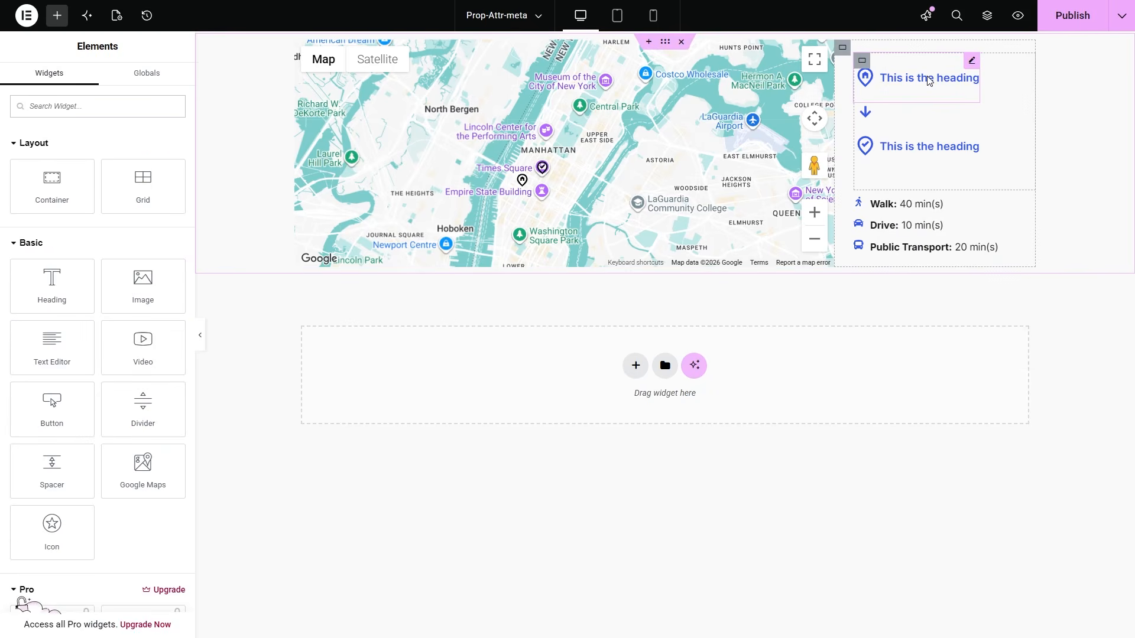
# Step: Set the first icon box's title to the Current Object Field dynamic tag with field Title and context Parent Property
pyautogui.click(929, 81)
pyautogui.click(172, 295)
pyautogui.moveTo(176, 330); pyautogui.dragTo(178, 346)
pyautogui.click(107, 426)
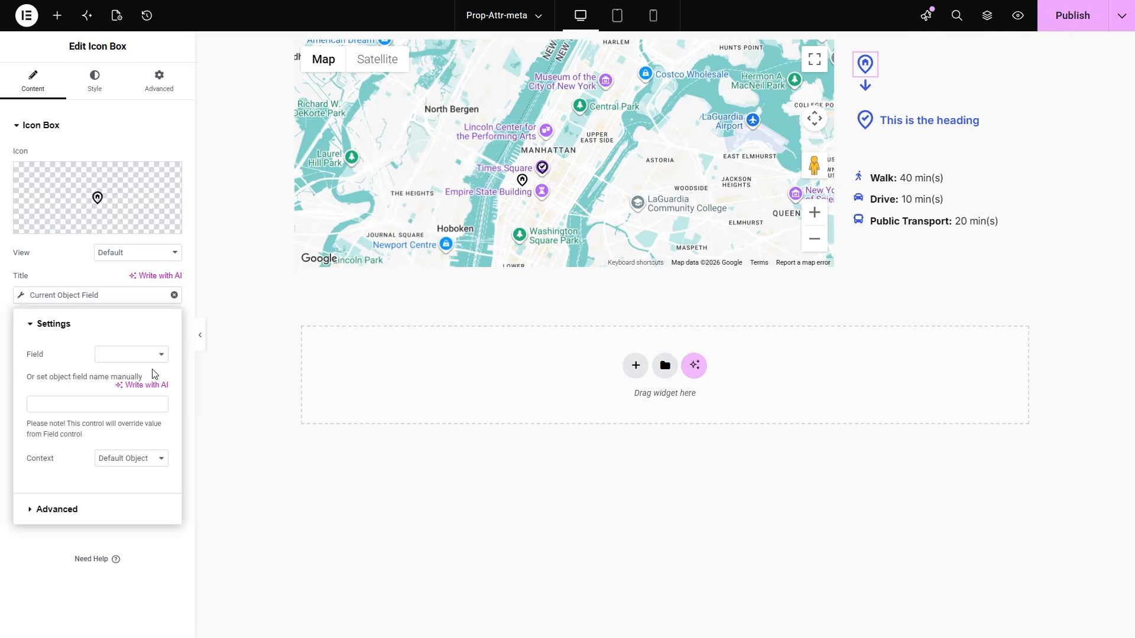
pyautogui.click(153, 356)
pyautogui.click(151, 96)
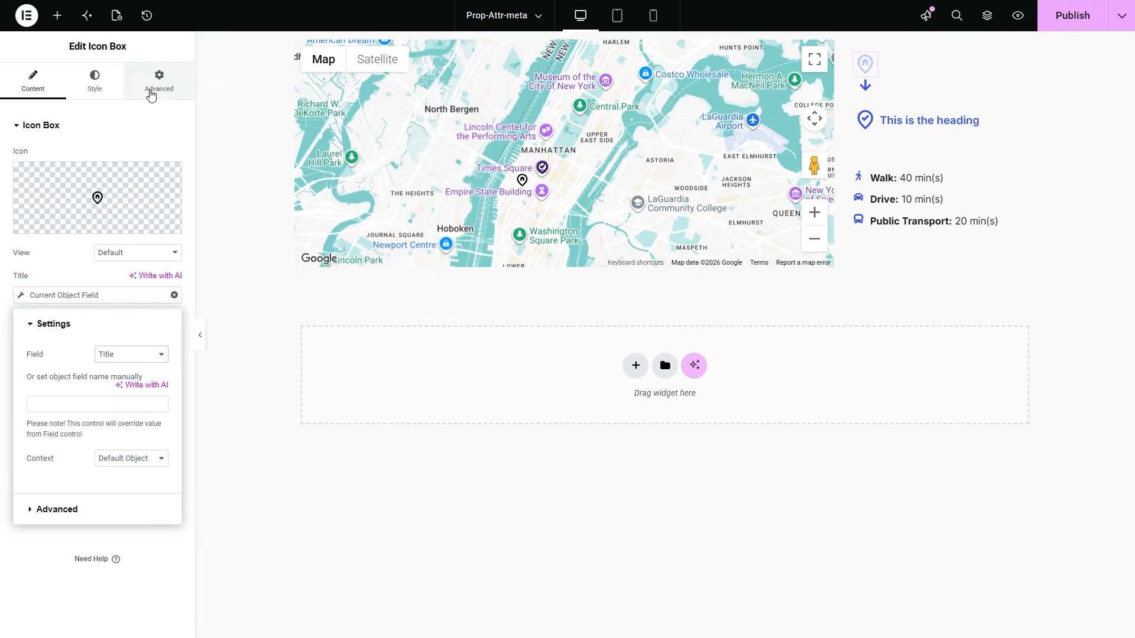
pyautogui.click(152, 463)
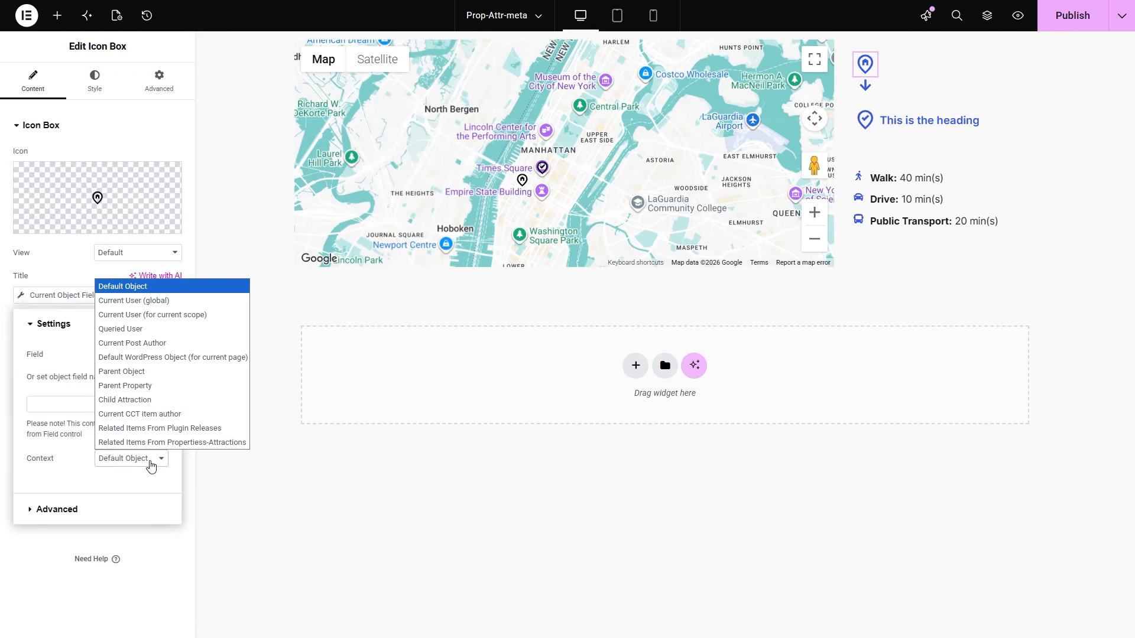
pyautogui.click(155, 386)
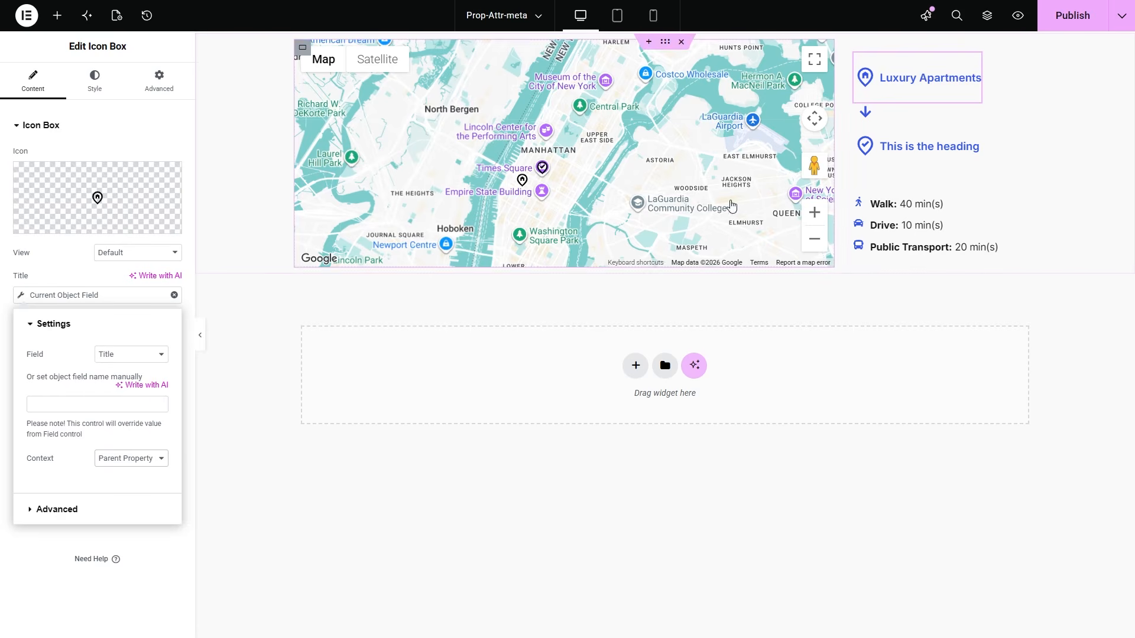
# Step: Set the second icon box's title to the Current Object Field dynamic tag with field Title and context Child Attraction
pyautogui.click(958, 147)
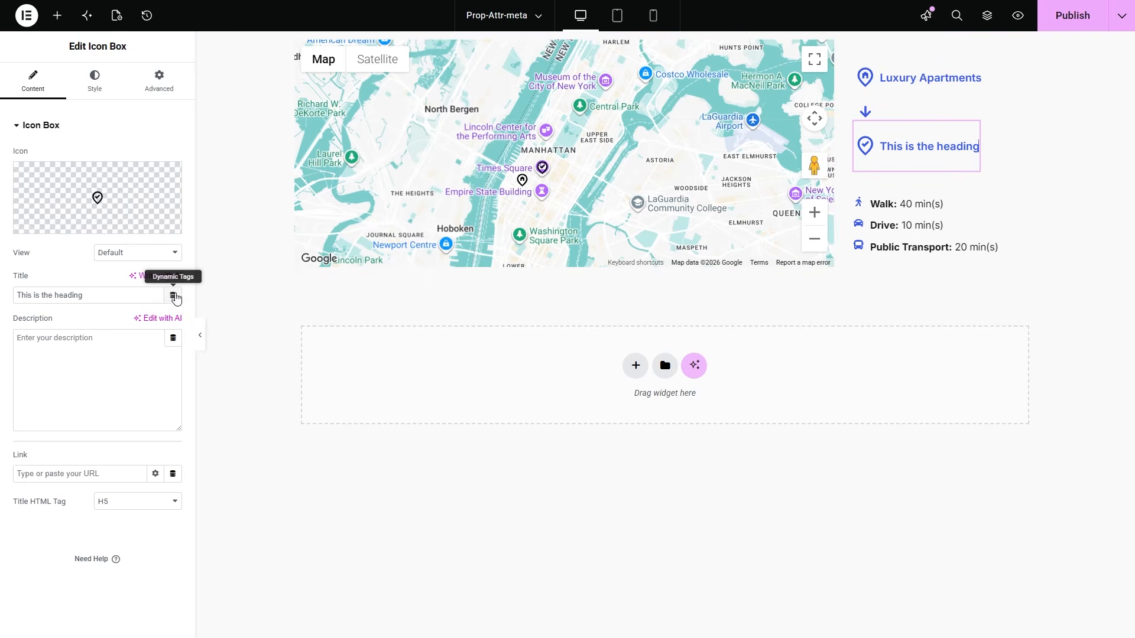
pyautogui.click(172, 295)
pyautogui.click(141, 470)
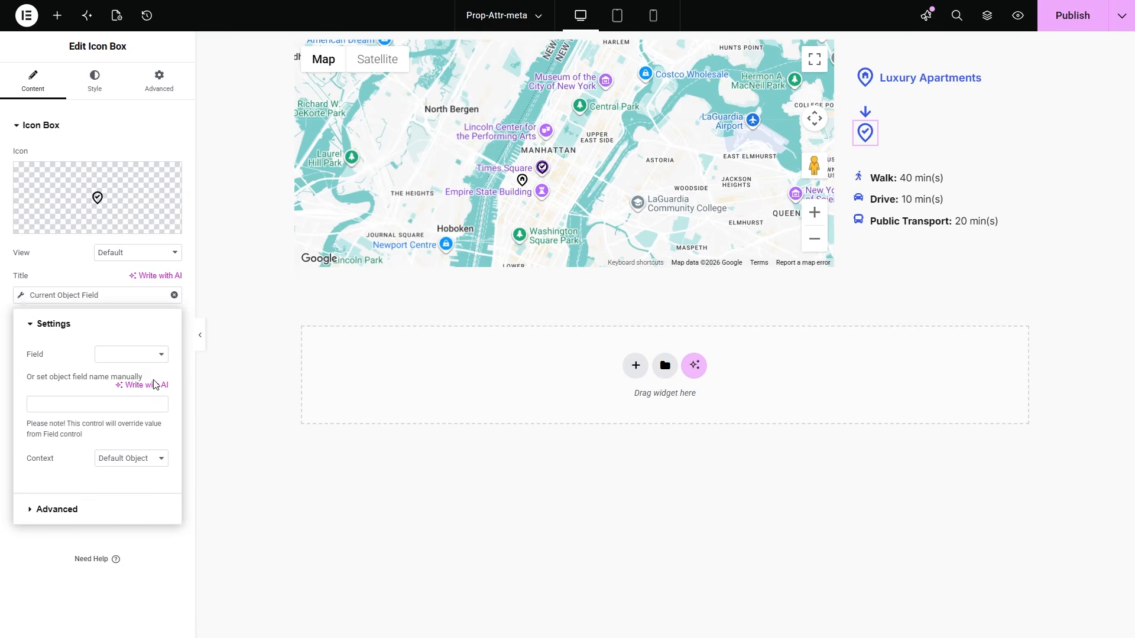
pyautogui.click(155, 354)
pyautogui.click(158, 97)
pyautogui.click(142, 461)
pyautogui.click(148, 399)
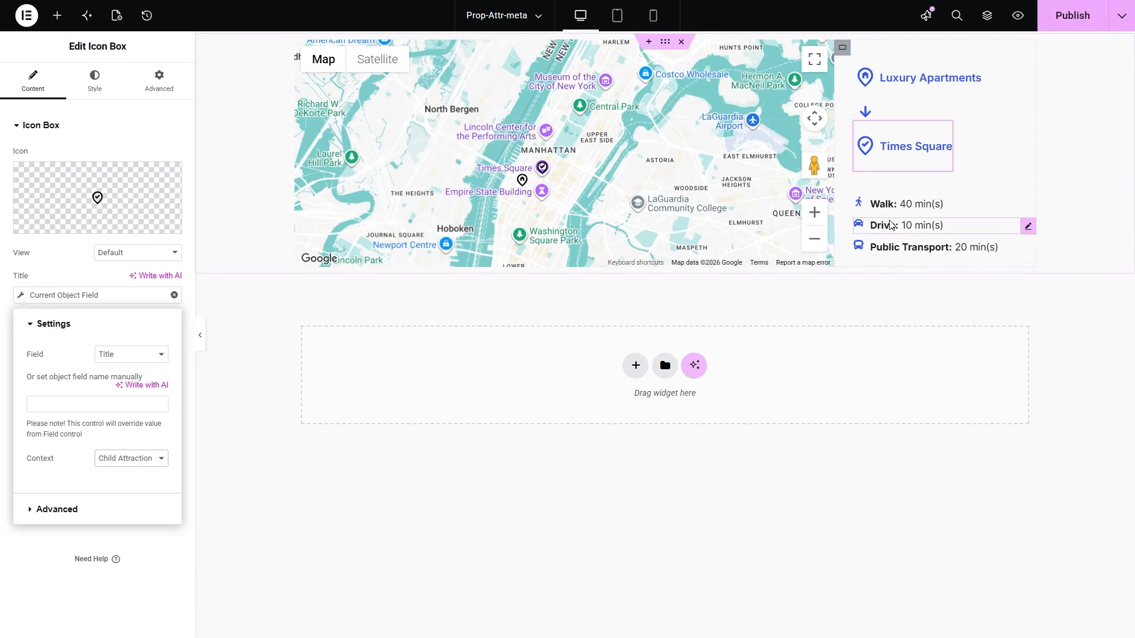
# Step: Examine the source and object field selections of the Walk and Drive dynamic fields
pyautogui.click(922, 204)
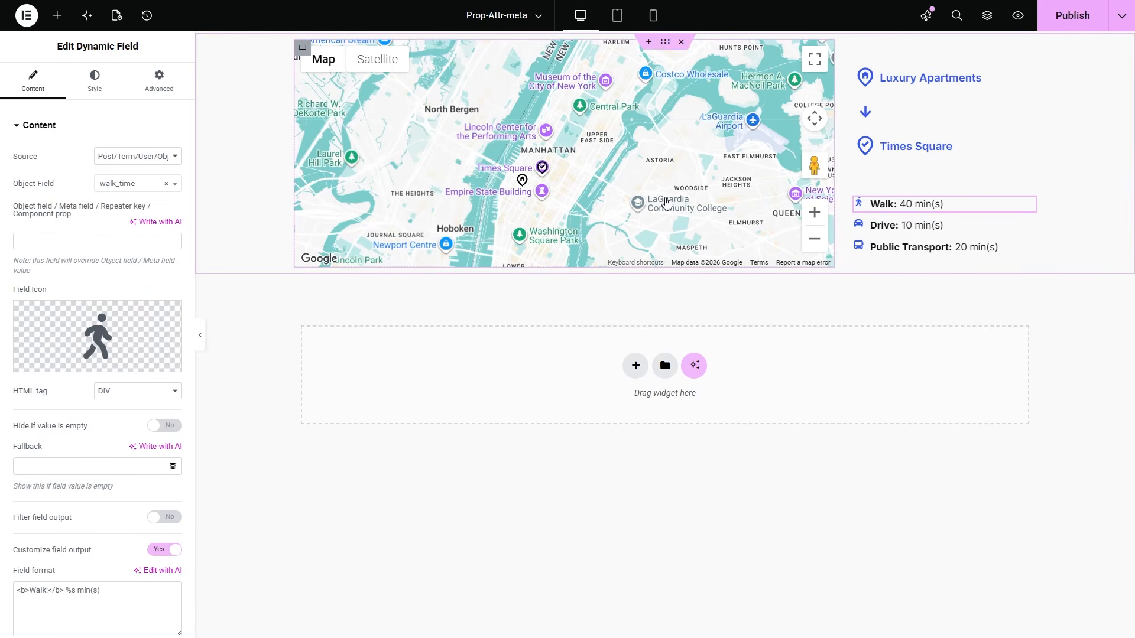
pyautogui.click(134, 158)
pyautogui.click(135, 162)
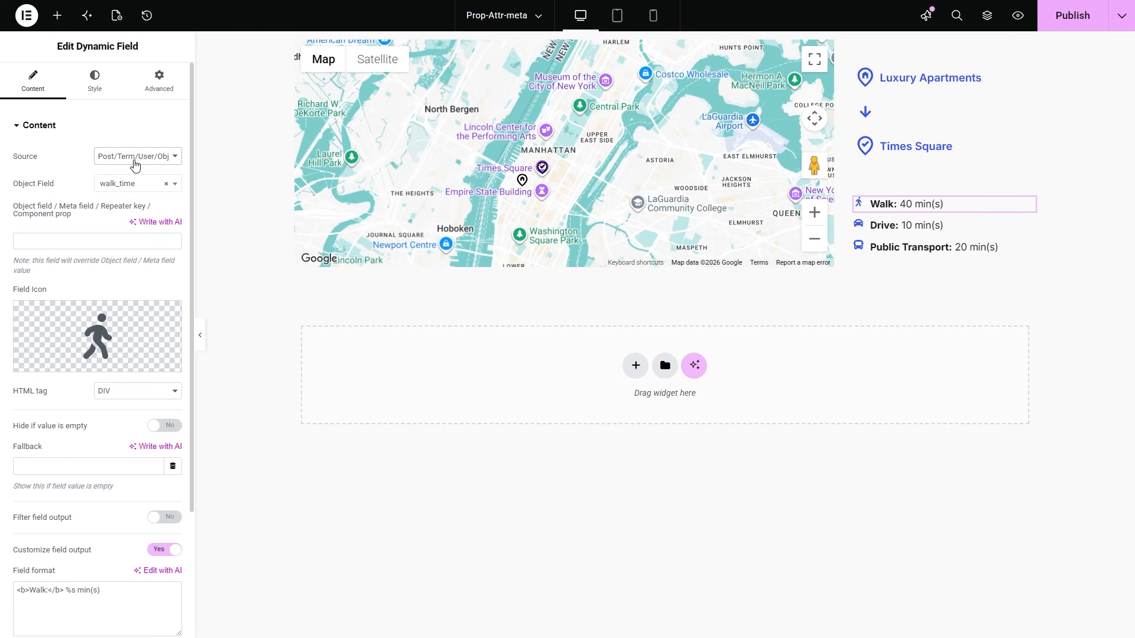
pyautogui.click(134, 184)
pyautogui.moveTo(178, 314); pyautogui.dragTo(178, 312)
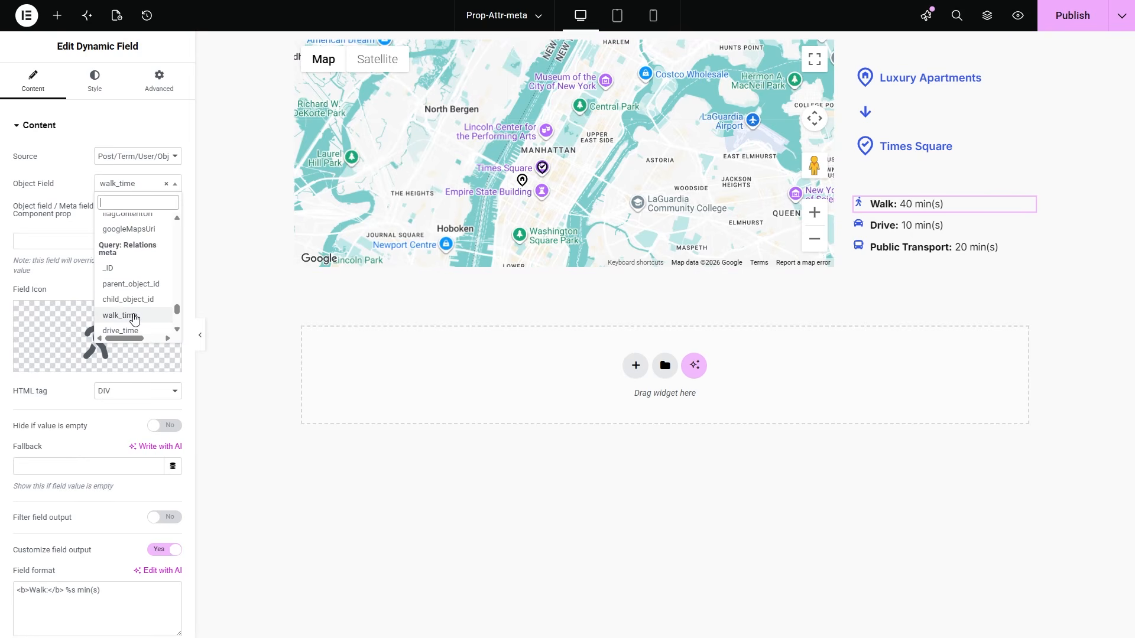
pyautogui.click(902, 226)
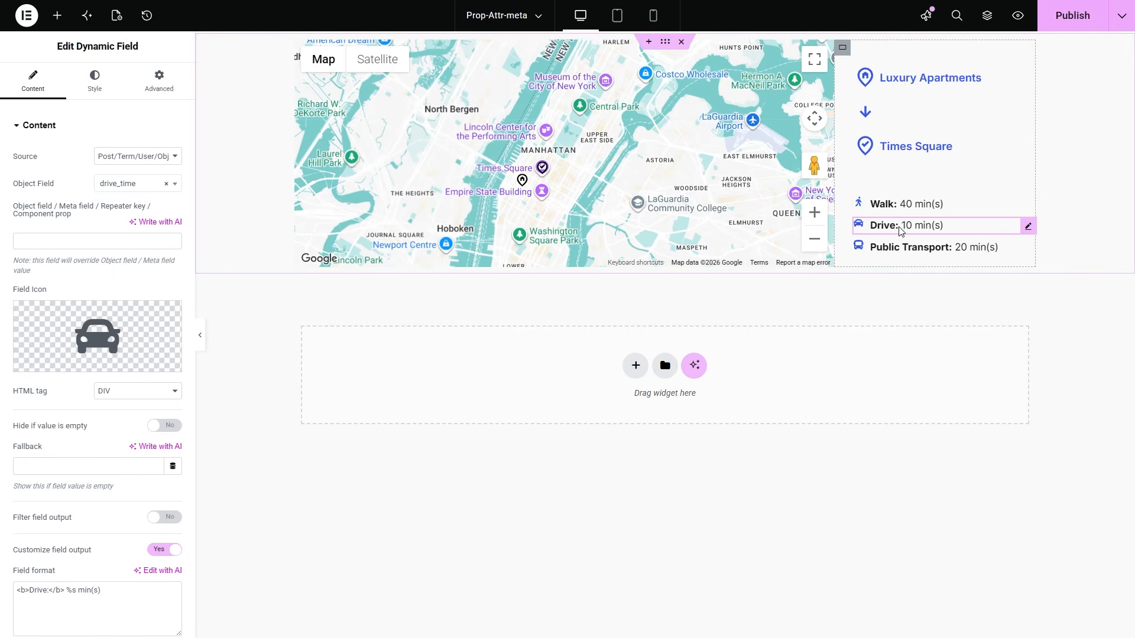
pyautogui.click(137, 183)
pyautogui.scroll(2, 164, 247)
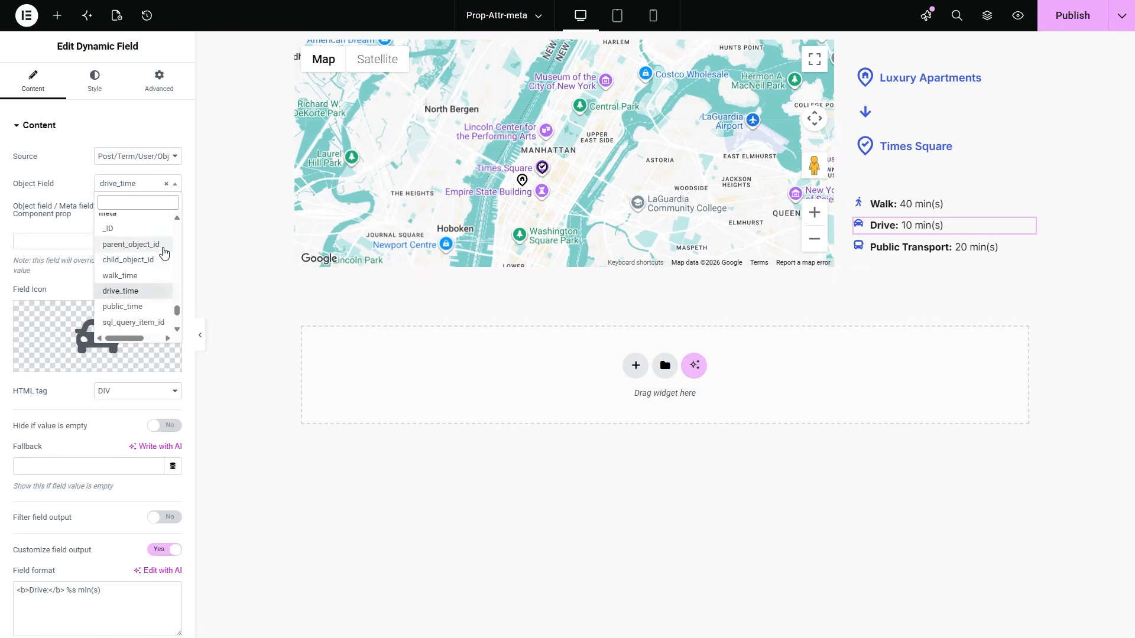
# Step: Check the object field options of the Public Transport dynamic field and clear its selection
pyautogui.click(928, 248)
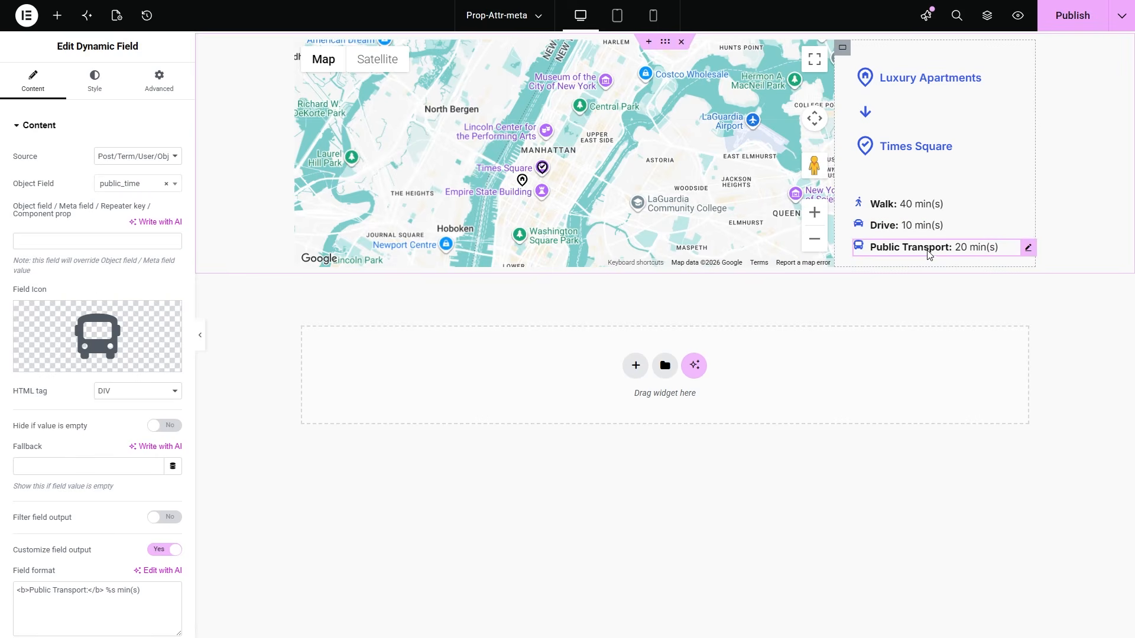
pyautogui.click(133, 184)
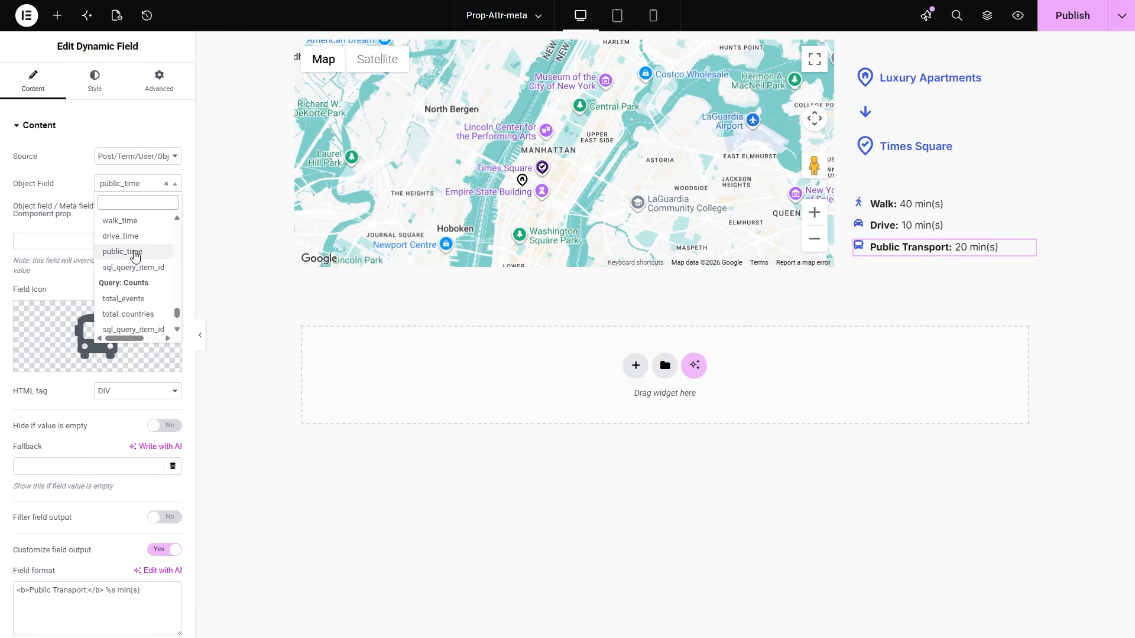
pyautogui.click(166, 183)
# Step: Check the field and context settings of the coordinates dynamic tag on the map's first pin
pyautogui.click(659, 95)
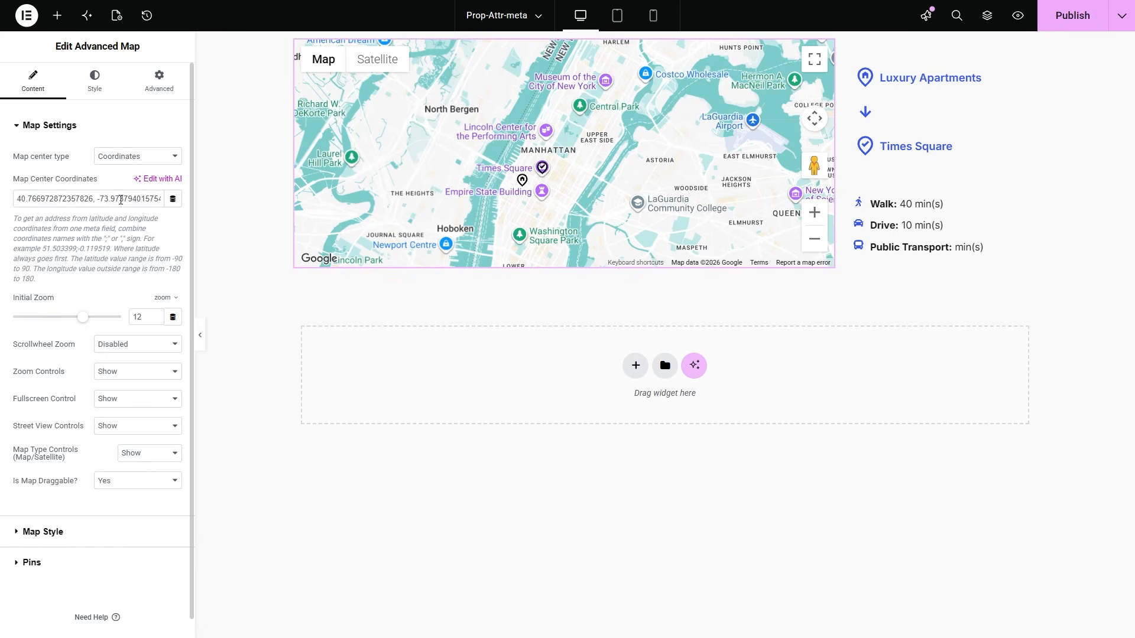
pyautogui.click(43, 562)
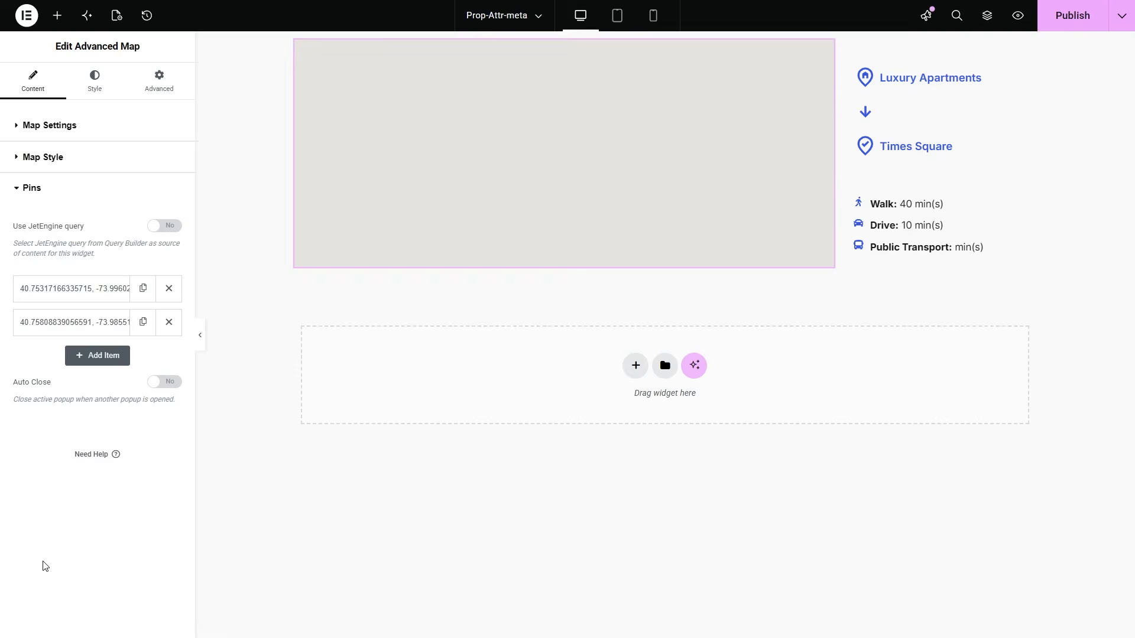
pyautogui.click(77, 289)
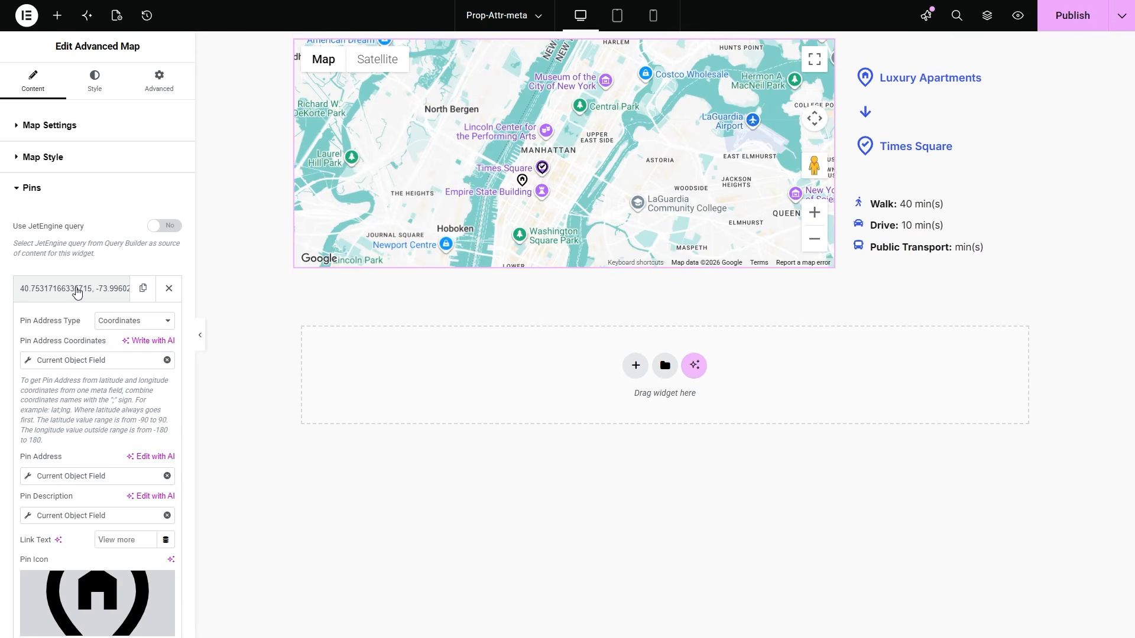
pyautogui.click(96, 360)
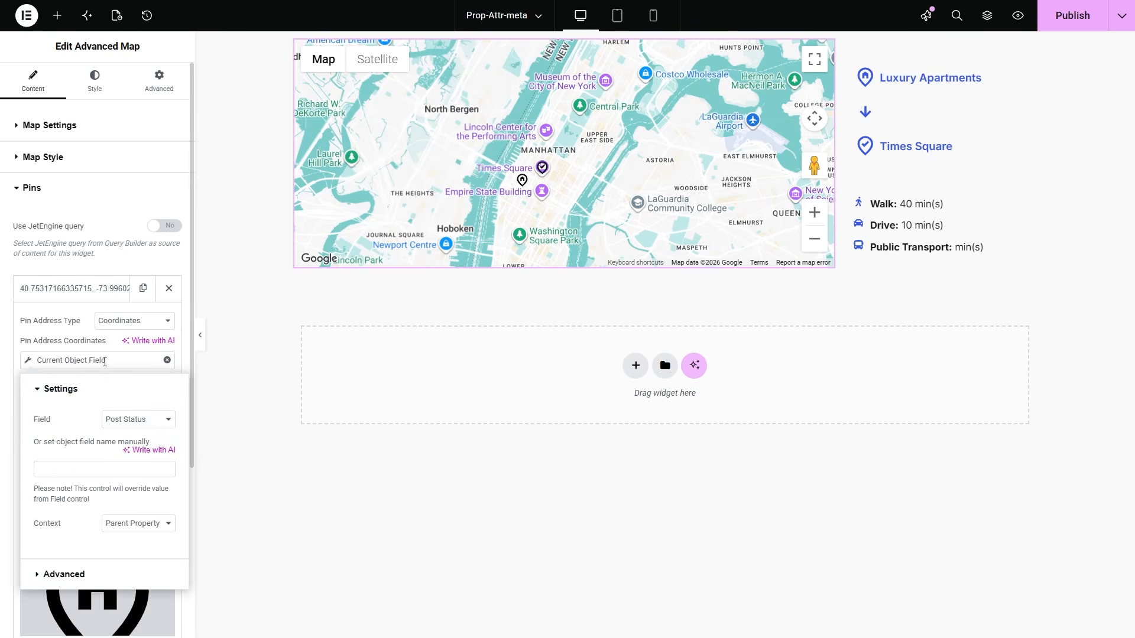
pyautogui.click(142, 421)
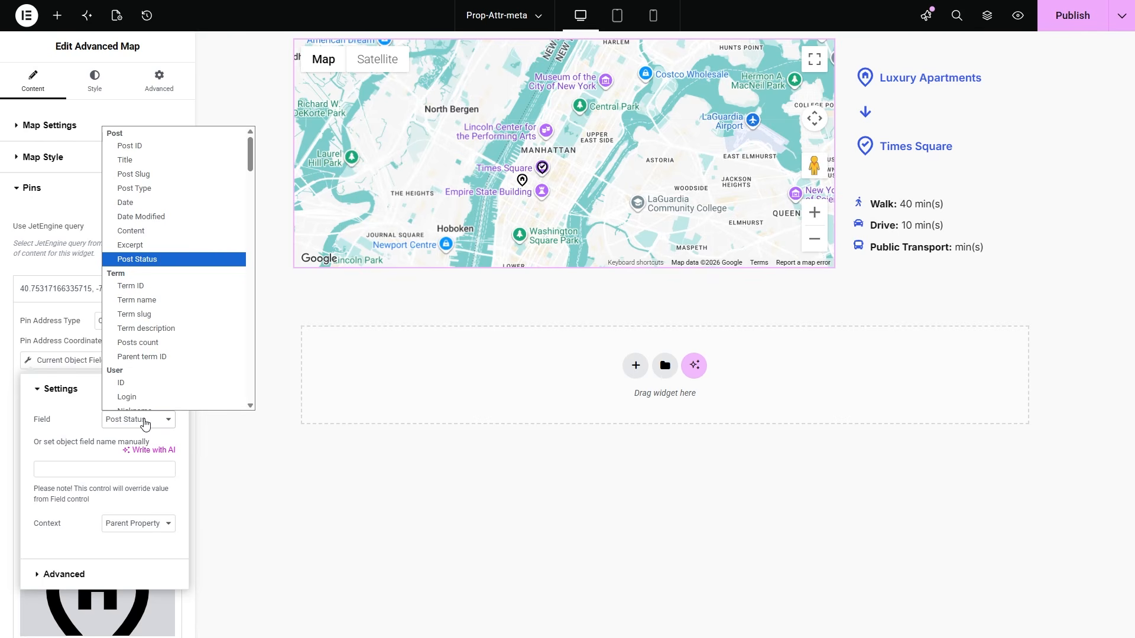
pyautogui.click(151, 252)
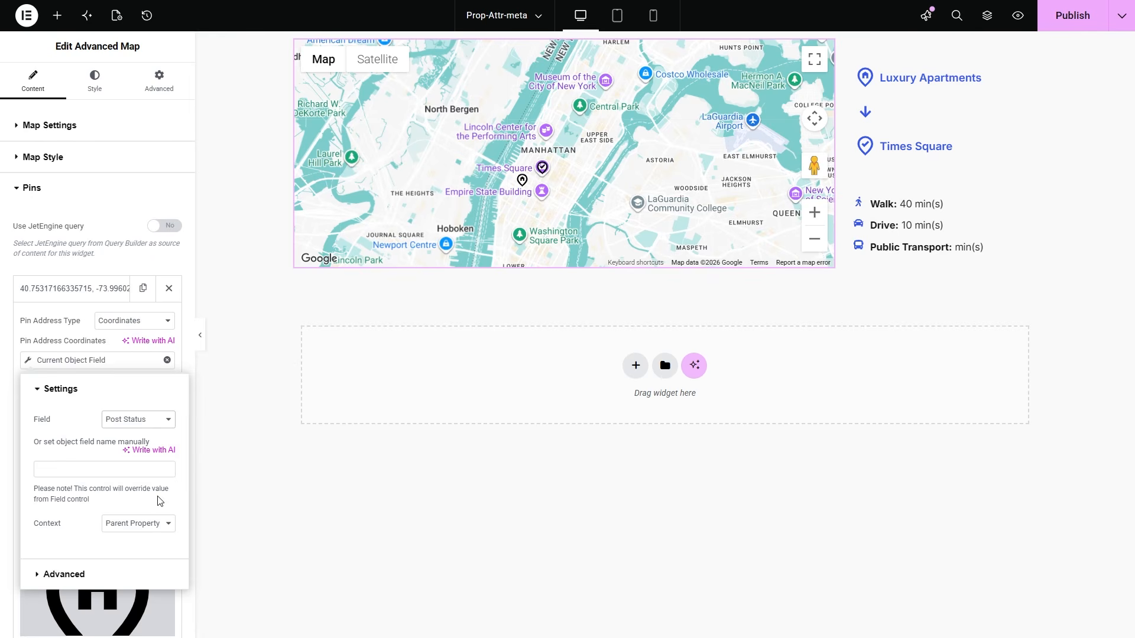
pyautogui.click(159, 528)
pyautogui.click(155, 454)
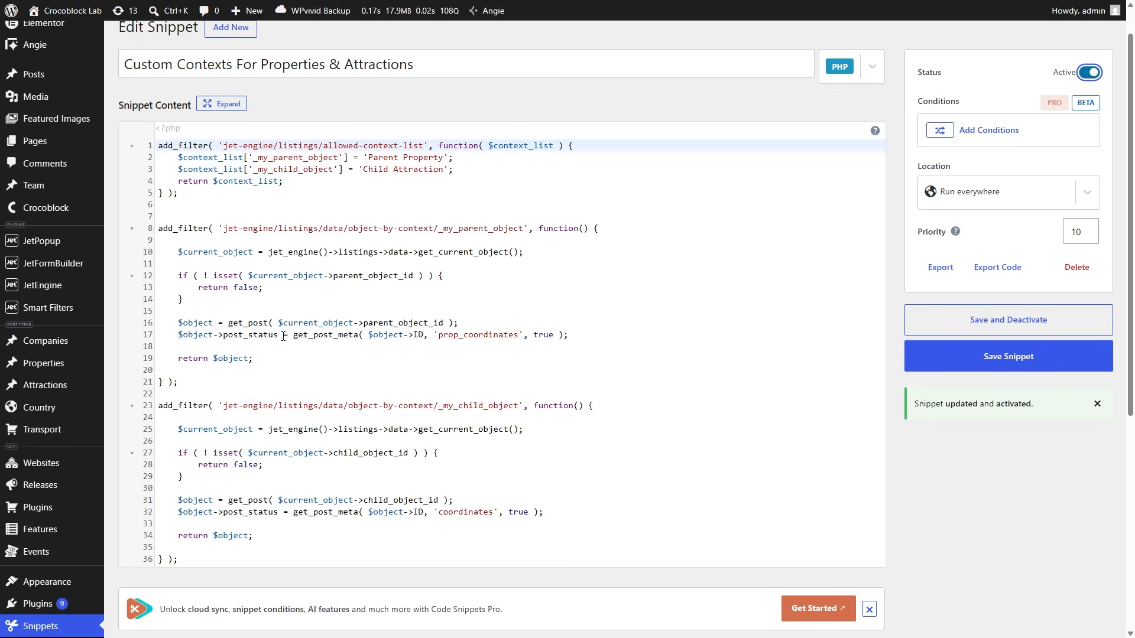
# Step: Examine in the custom contexts snippet how post_status is filled from the prop_coordinates and coordinates meta fields
pyautogui.moveTo(279, 335); pyautogui.dragTo(224, 335)
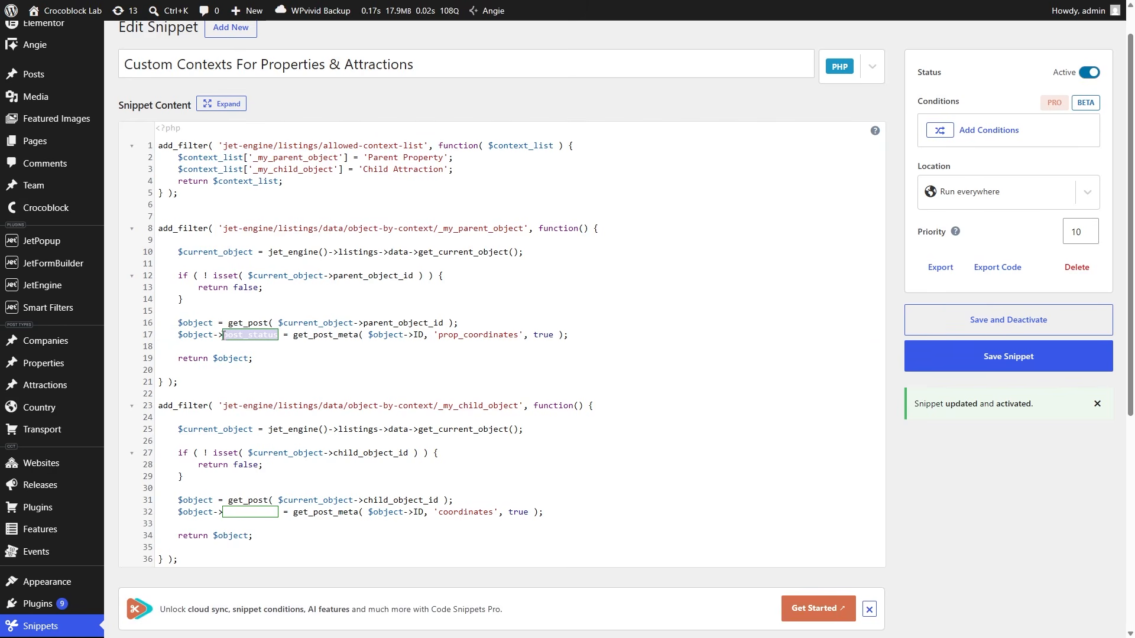
pyautogui.moveTo(441, 336); pyautogui.dragTo(518, 336)
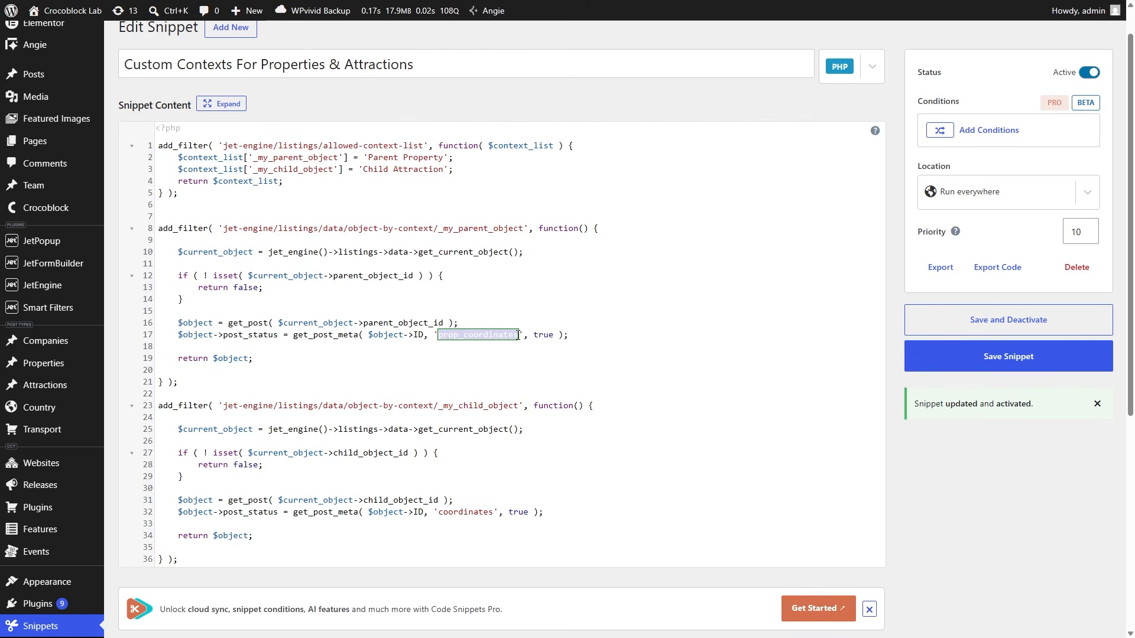
pyautogui.moveTo(281, 512); pyautogui.dragTo(225, 515)
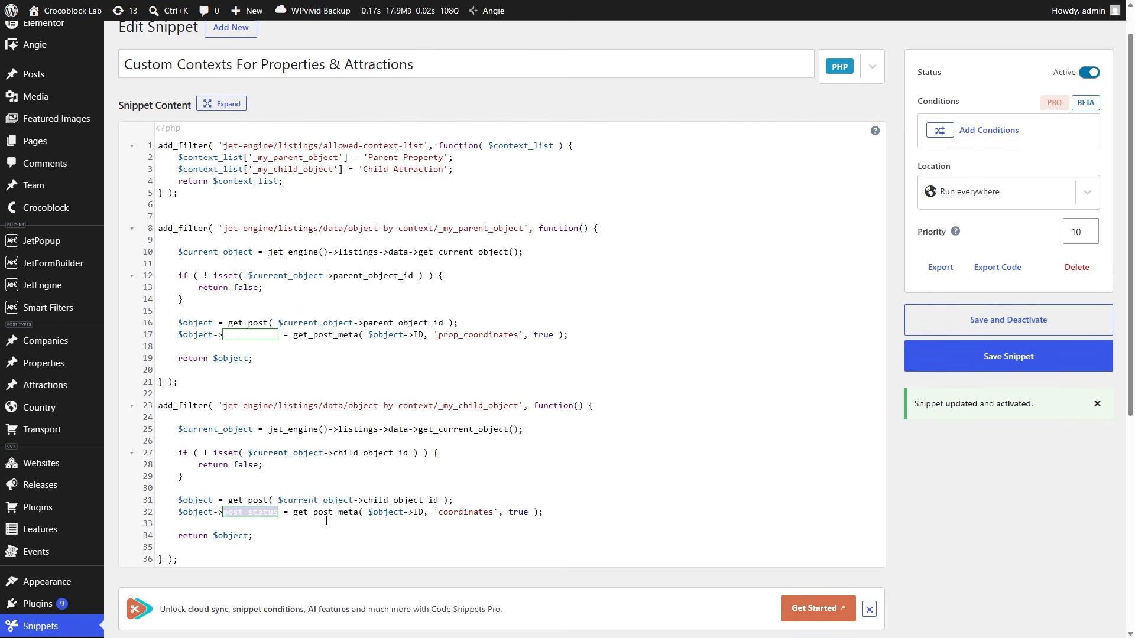
pyautogui.moveTo(440, 513); pyautogui.dragTo(495, 512)
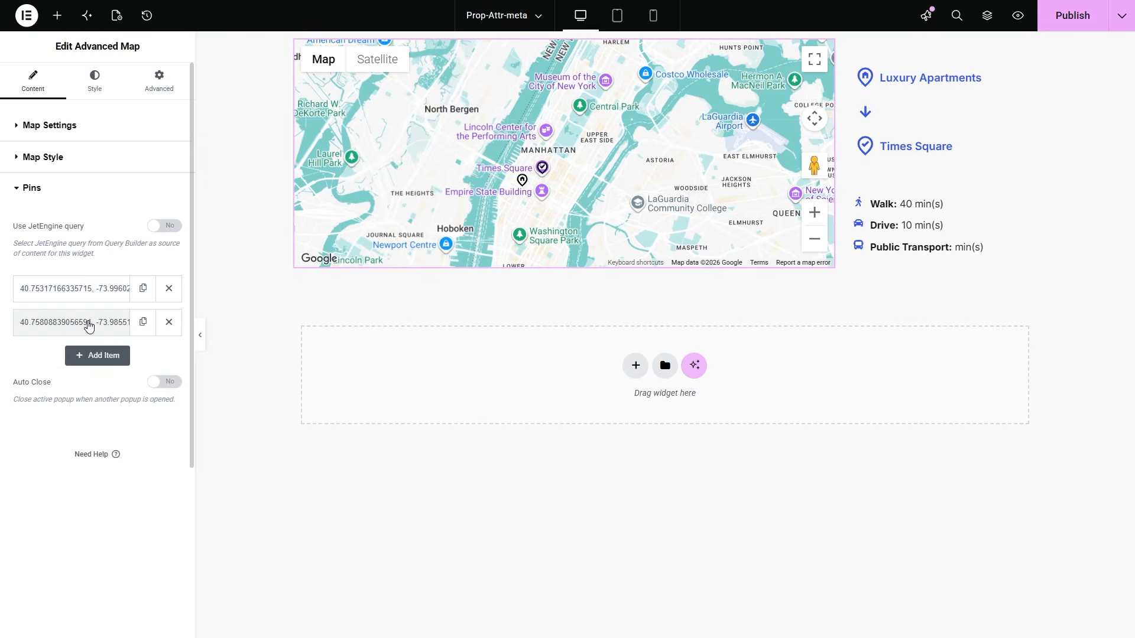
# Step: Check the field and context settings of the second map pin's coordinates and address dynamic tags
pyautogui.click(87, 324)
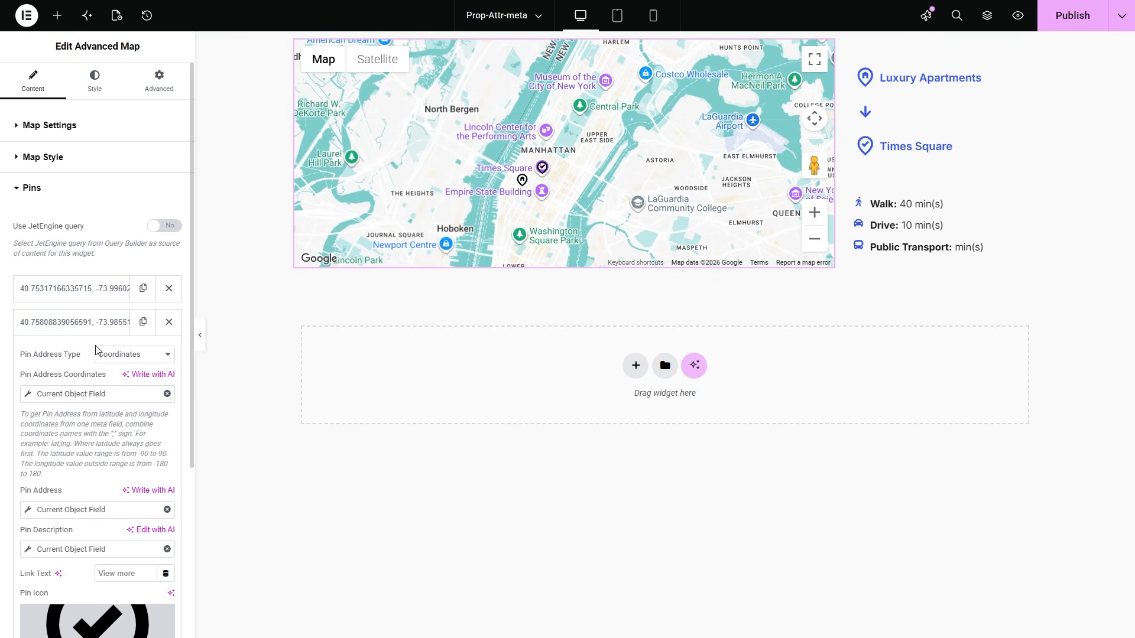
pyautogui.click(109, 396)
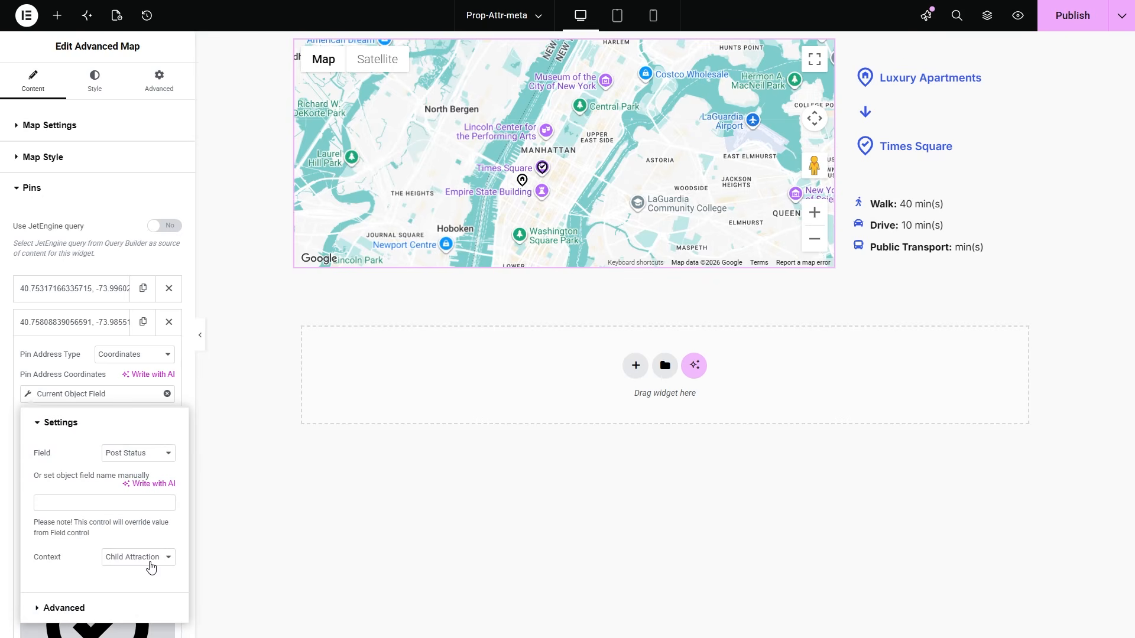
pyautogui.click(81, 395)
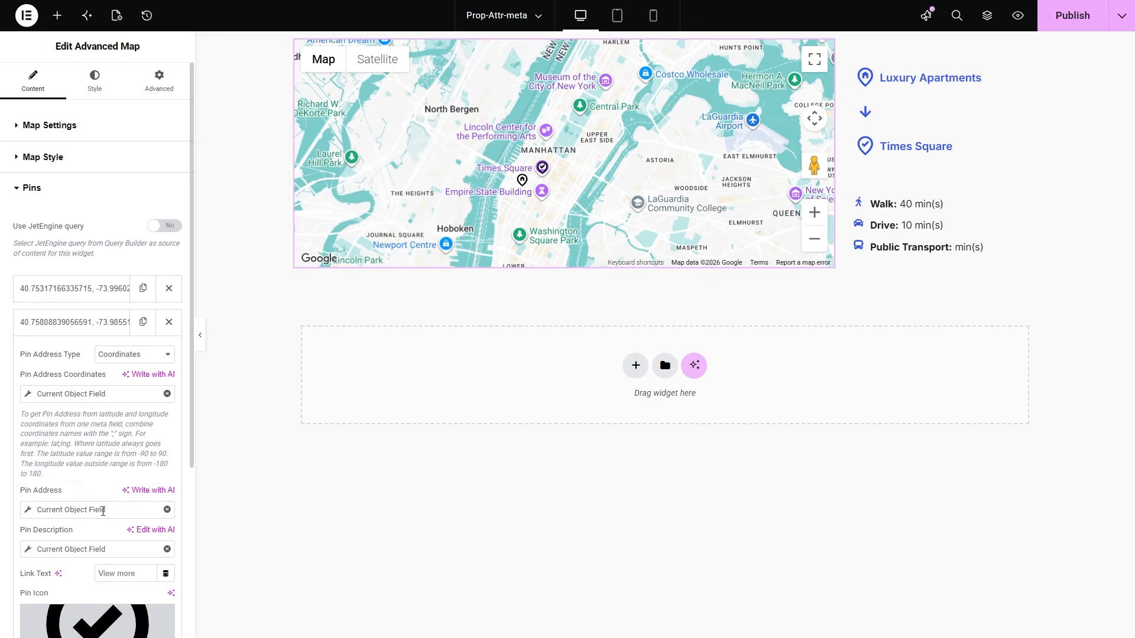
pyautogui.click(102, 510)
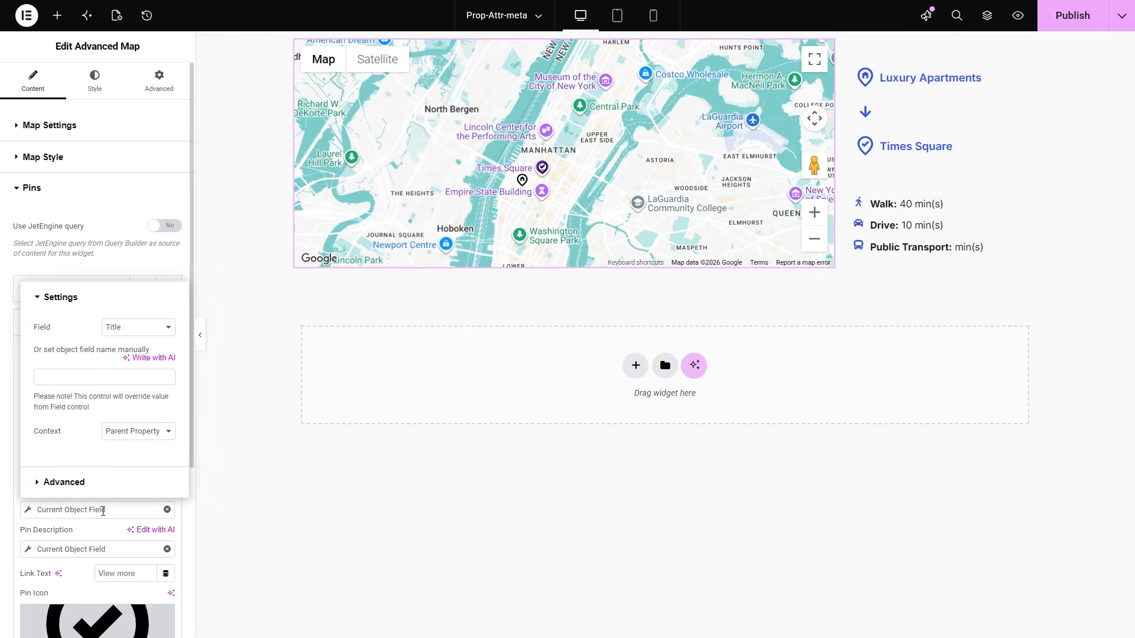
pyautogui.click(130, 329)
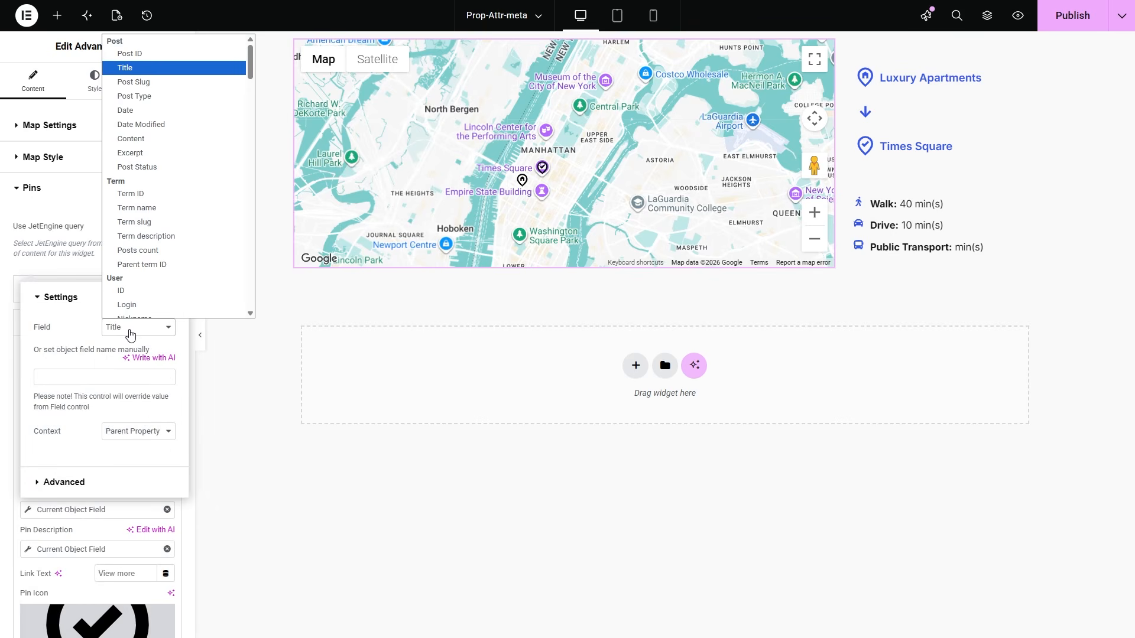
pyautogui.click(130, 335)
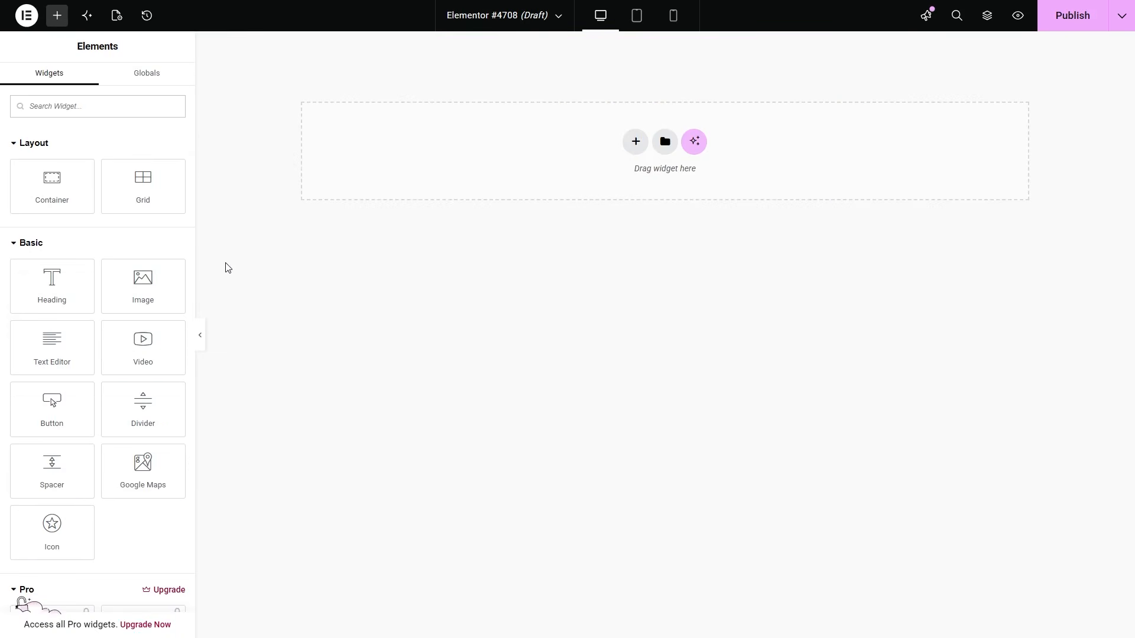
# Step: Add a Listing Grid to the new page showing the Prop-Attr-meta listing in 1 column
pyautogui.write('grid')
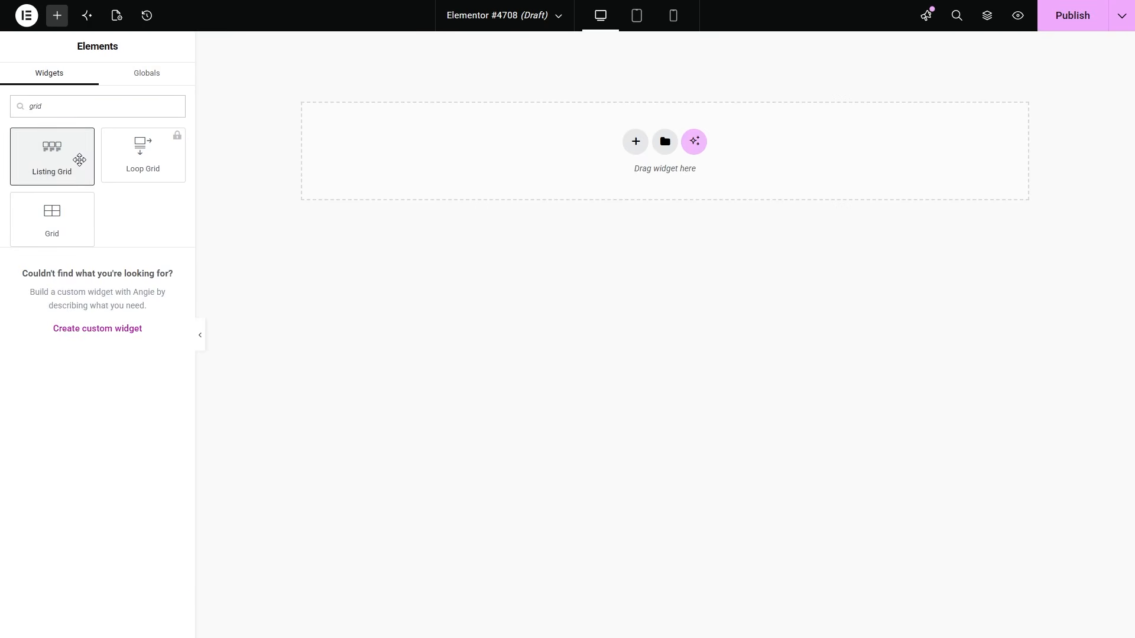
pyautogui.moveTo(79, 157); pyautogui.dragTo(458, 150)
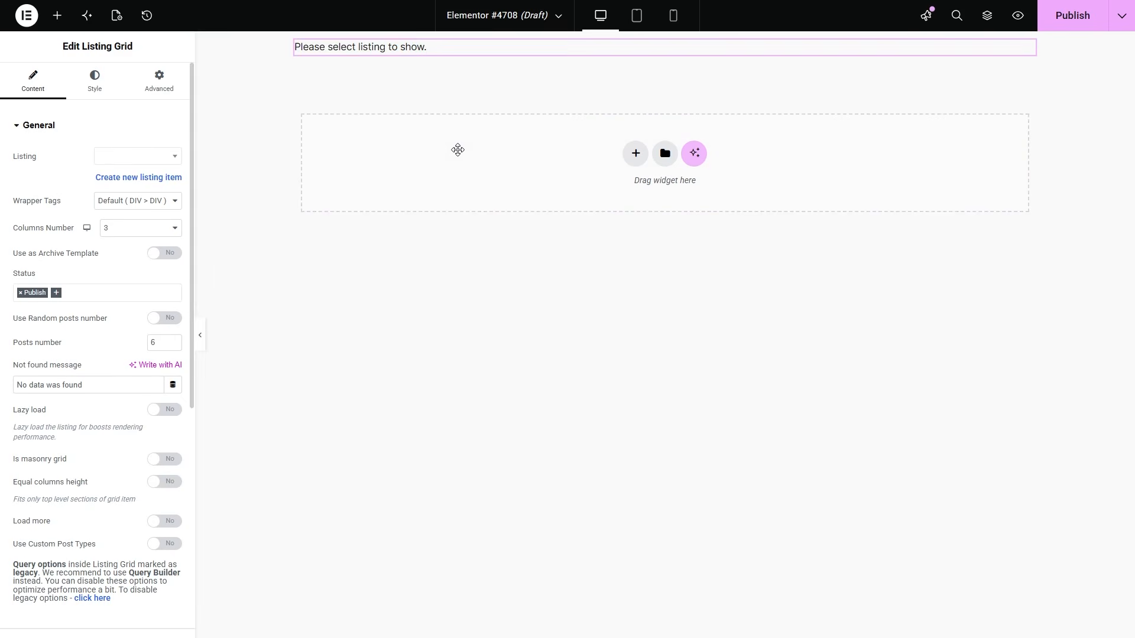
pyautogui.click(159, 159)
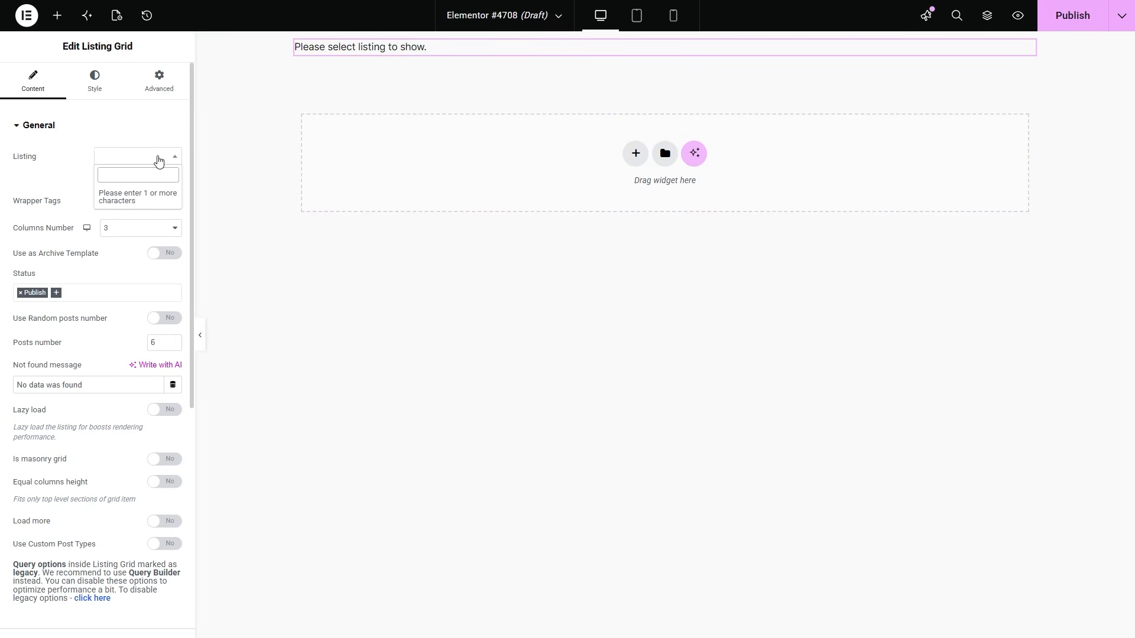
pyautogui.write('attr')
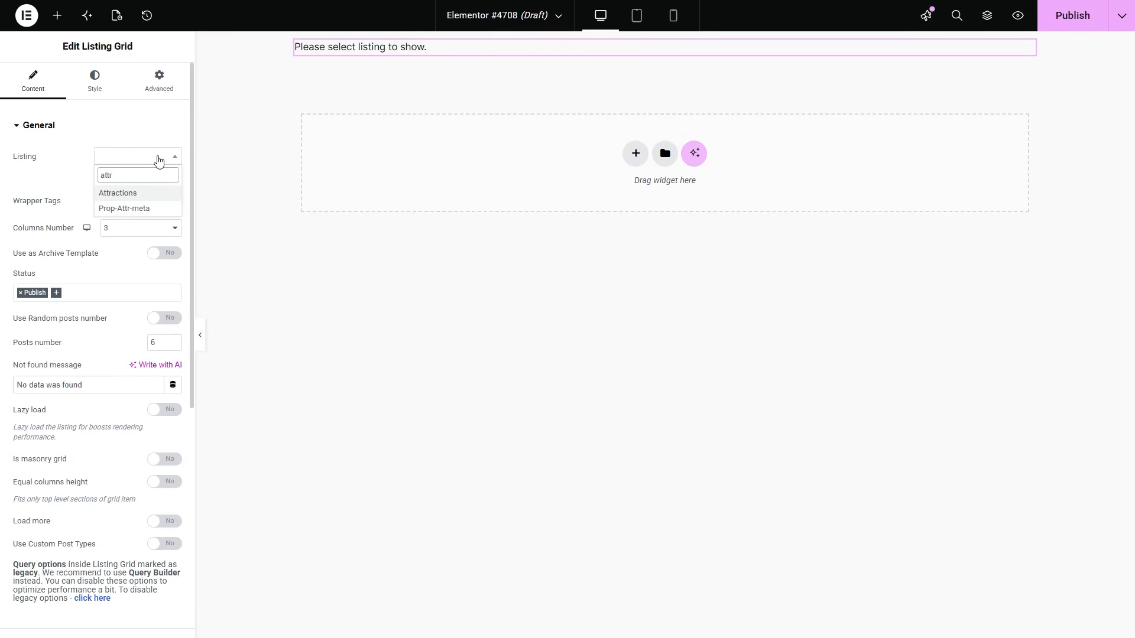
pyautogui.click(136, 215)
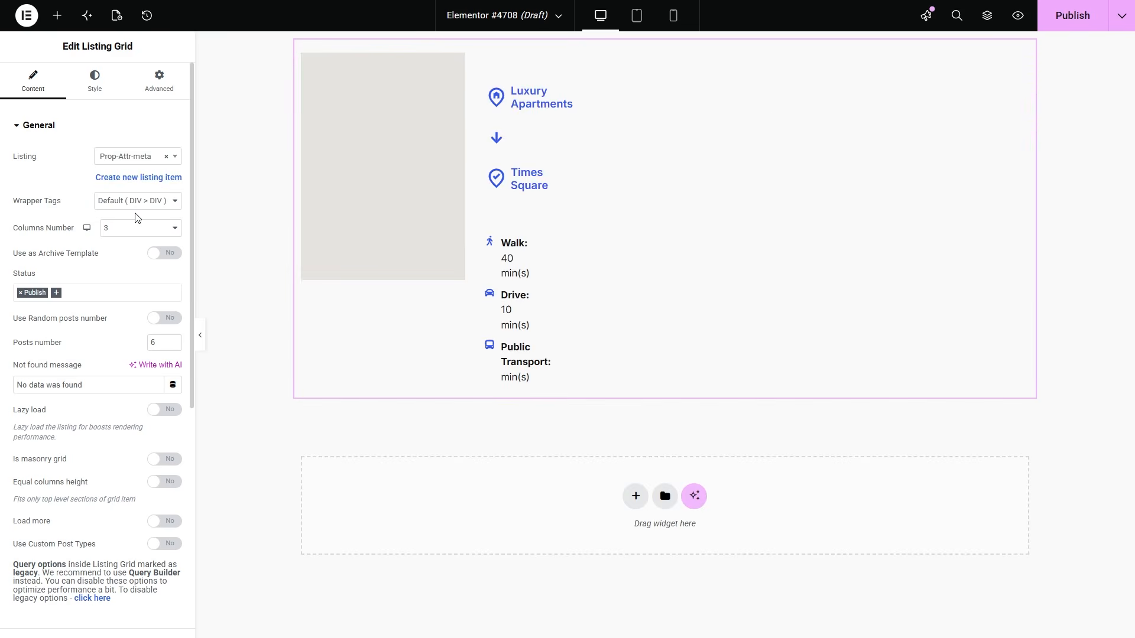
pyautogui.click(137, 230)
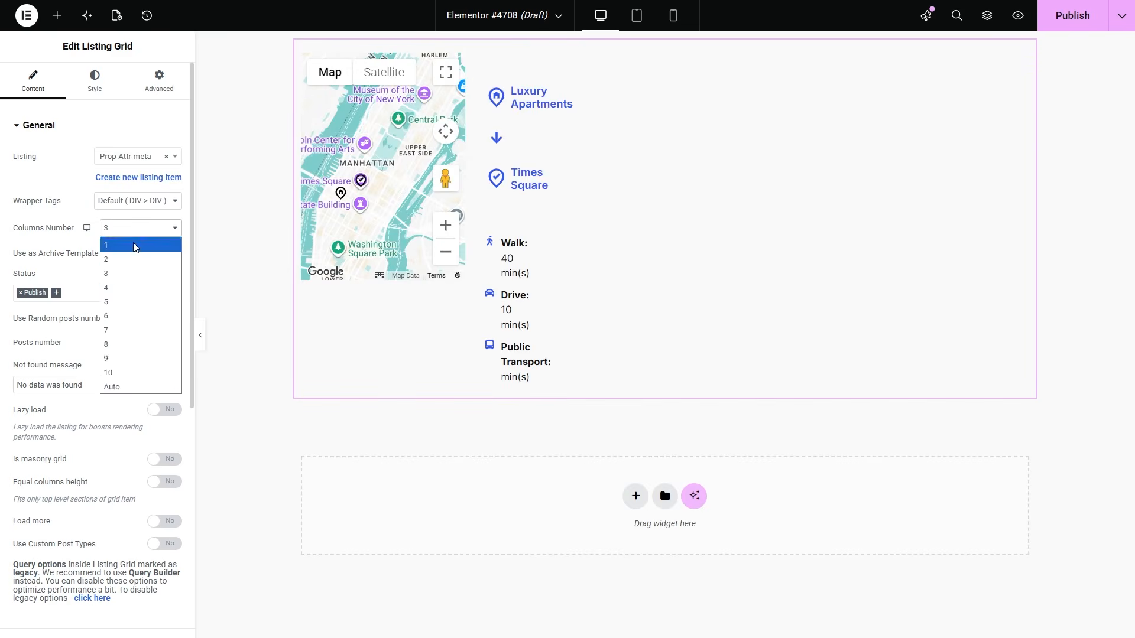
pyautogui.click(136, 246)
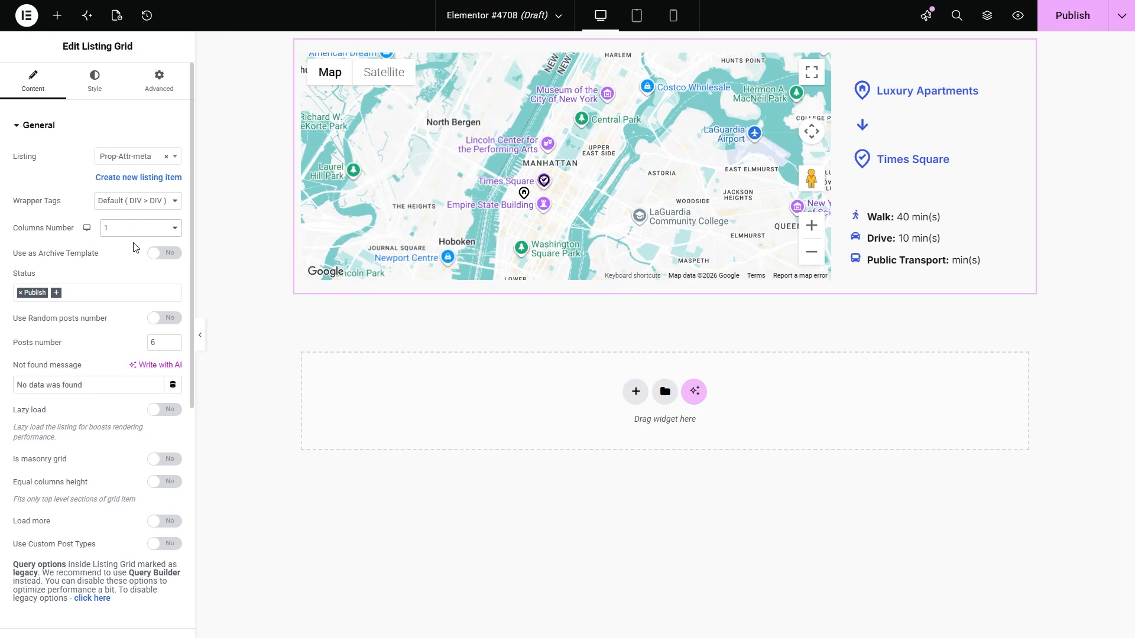
# Step: Add a second Listing Grid below the map listing and assign the Properties listing to it
pyautogui.click(58, 16)
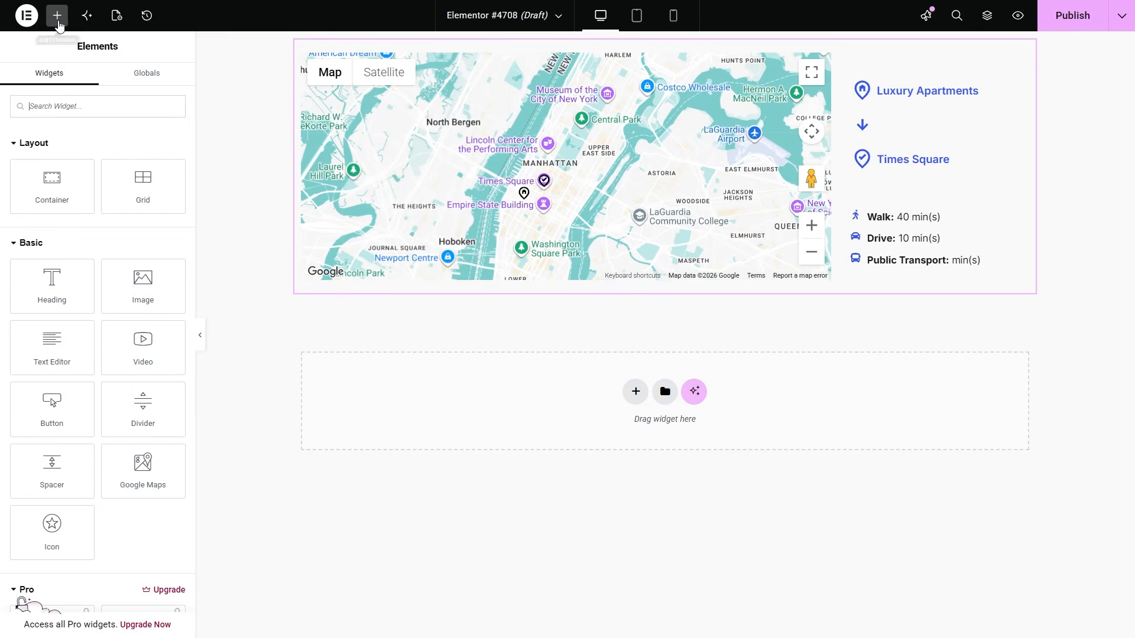
pyautogui.click(70, 106)
pyautogui.write('grid')
pyautogui.moveTo(52, 153); pyautogui.dragTo(367, 357)
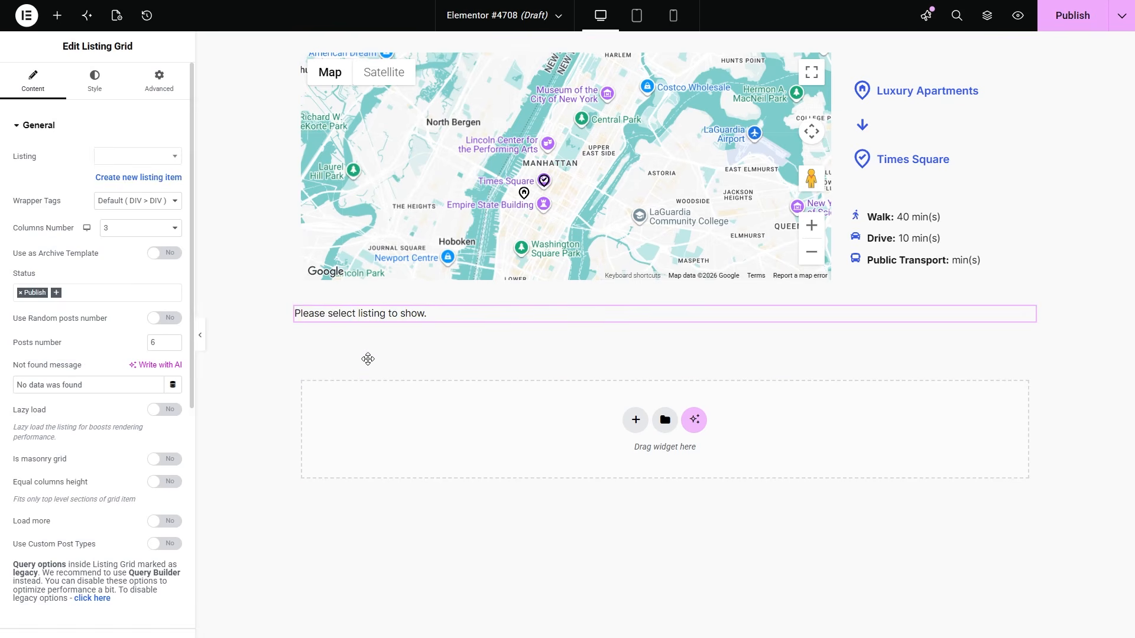
pyautogui.click(121, 157)
pyautogui.write('prop')
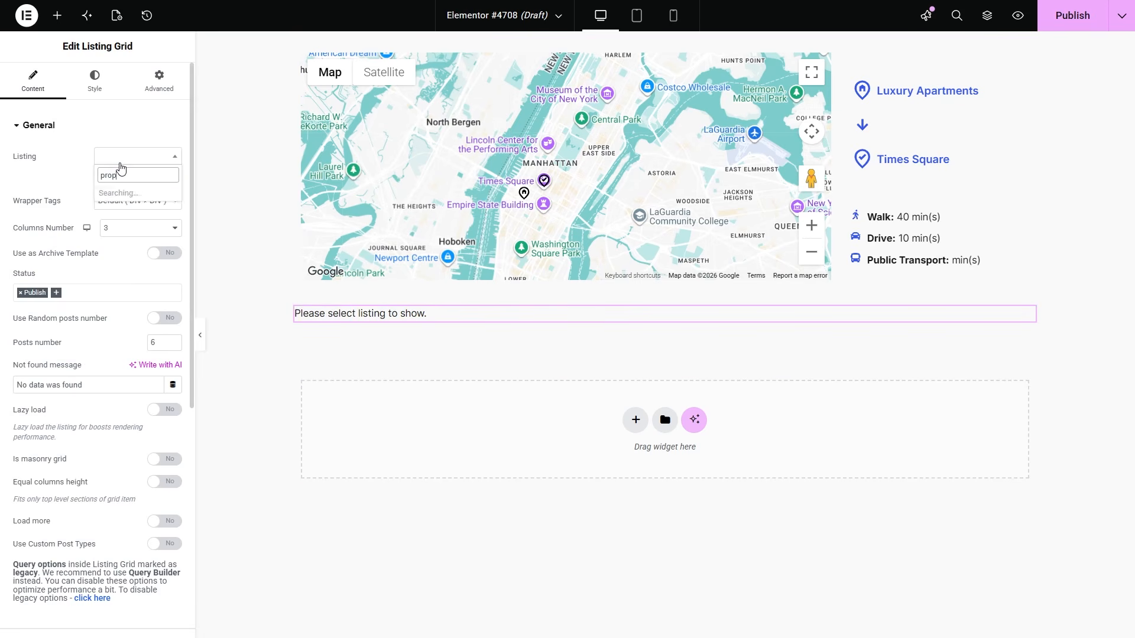
pyautogui.click(117, 210)
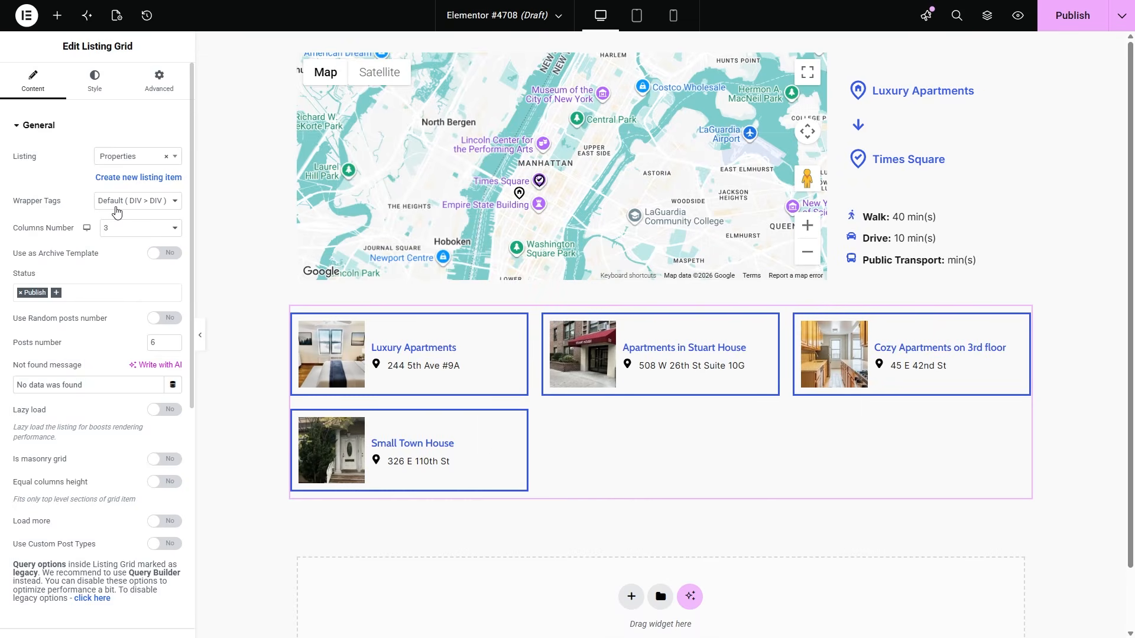
# Step: Enable the slider for the Properties listing grid
pyautogui.scroll(-6, 172, 228)
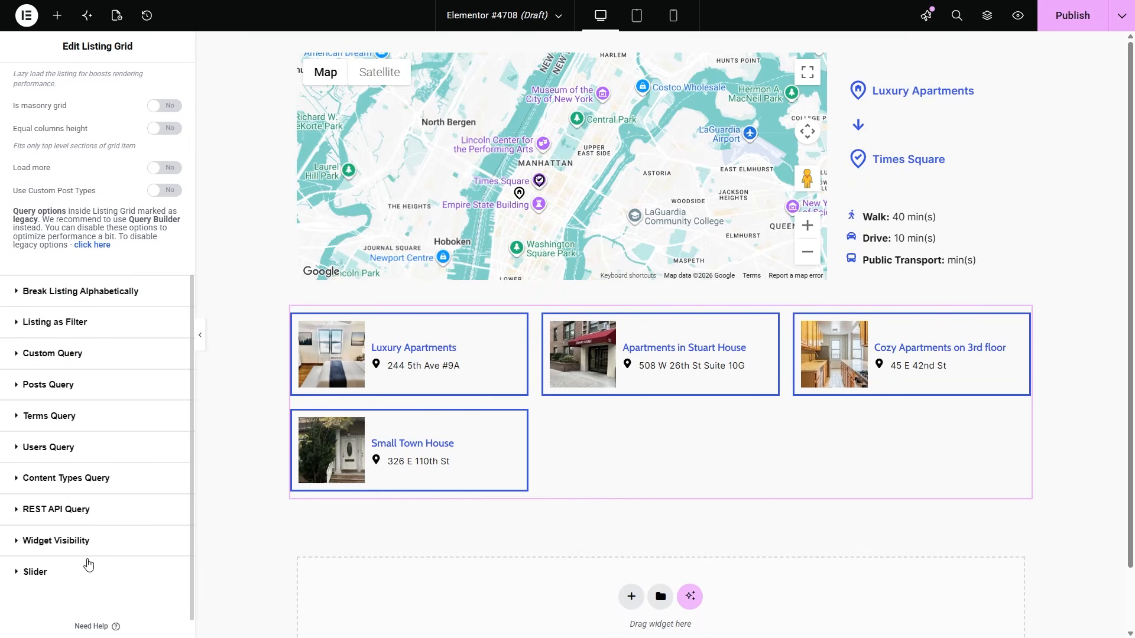
pyautogui.click(85, 572)
pyautogui.click(164, 467)
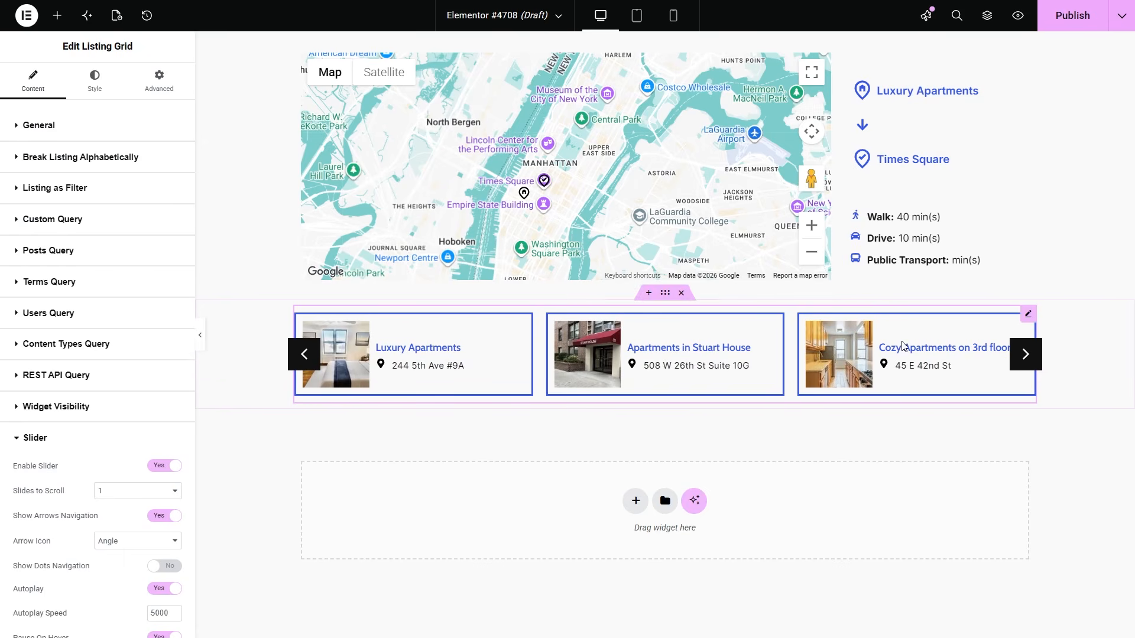
# Step: Duplicate the Properties grid and switch the copy to the Attractions listing
pyautogui.rightClick(1026, 309)
pyautogui.click(1036, 349)
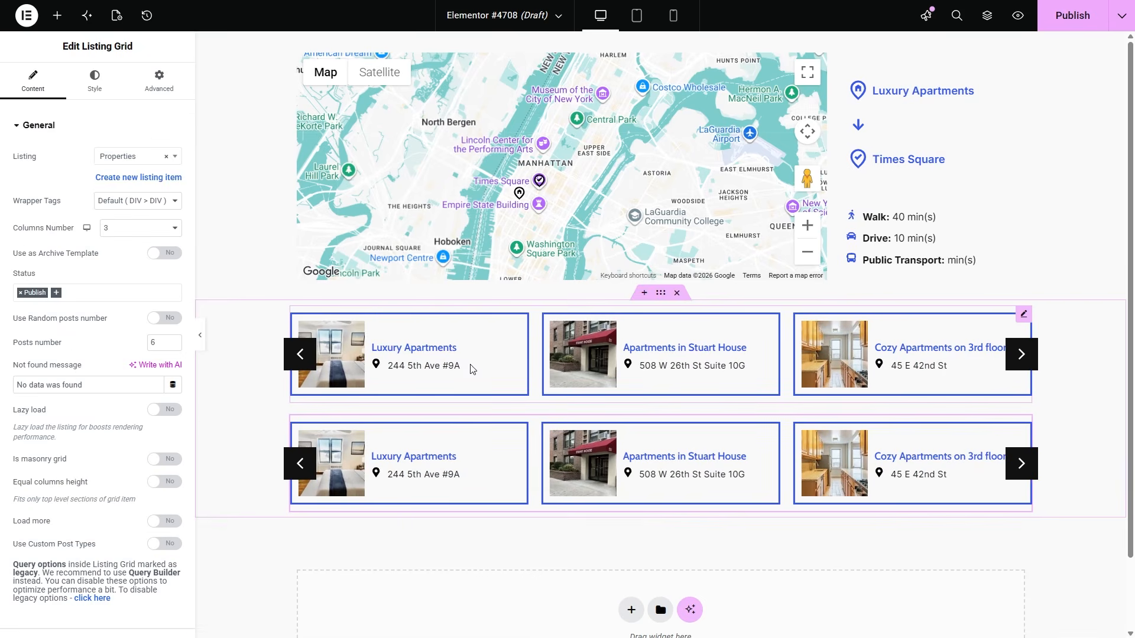
pyautogui.click(127, 157)
pyautogui.write('att')
pyautogui.click(127, 196)
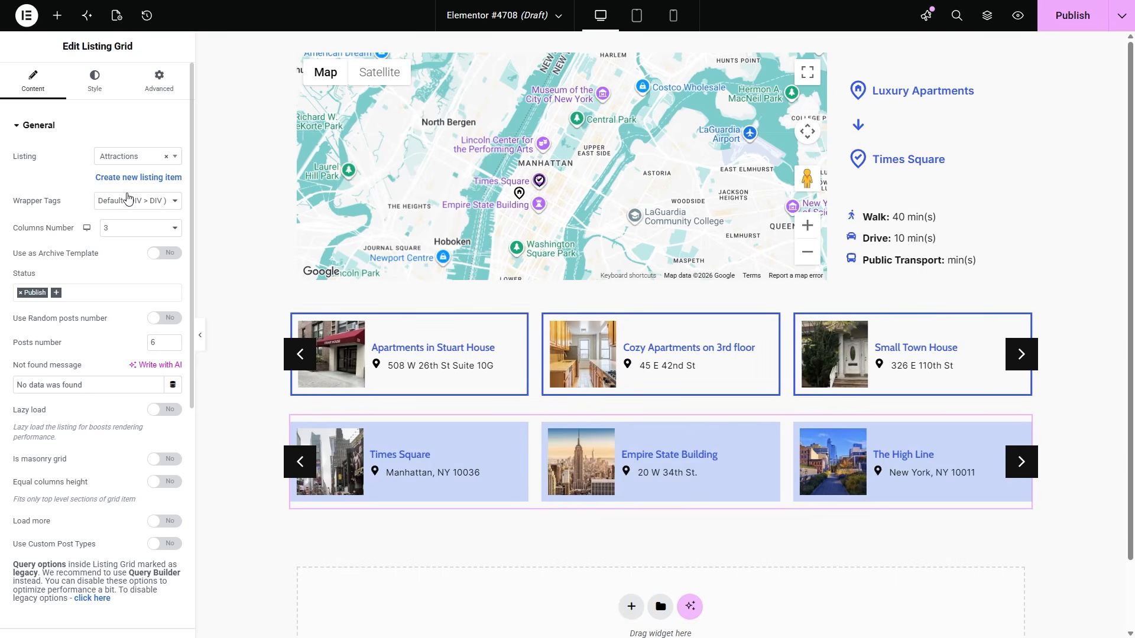
# Step: Enable Listing as Filter for the Properties listing grid and select the Properties filter
pyautogui.click(1011, 321)
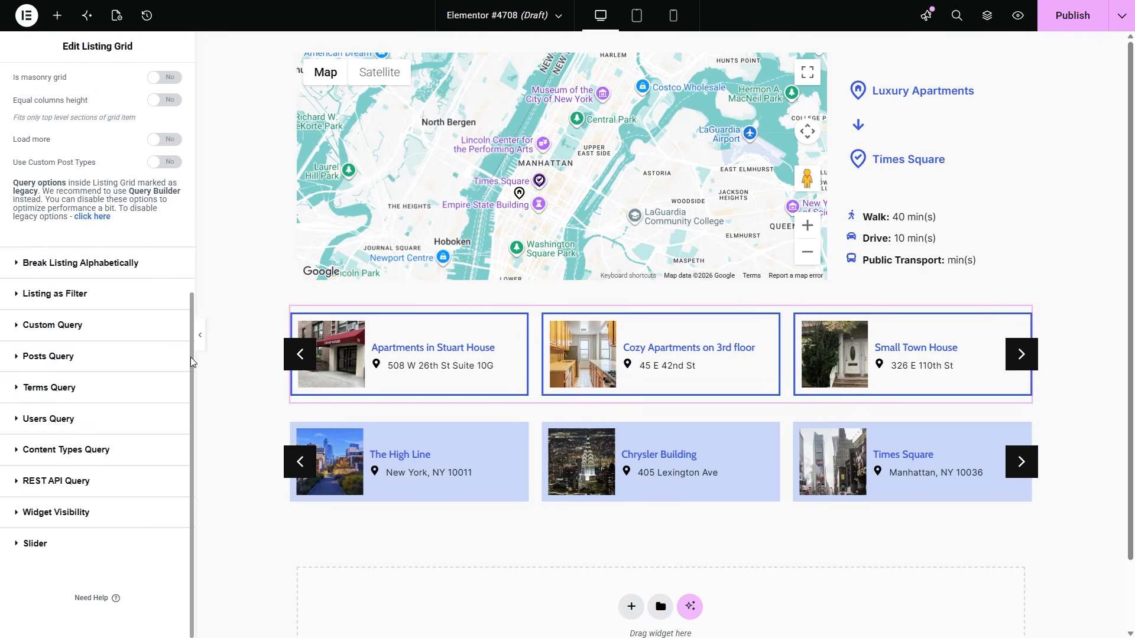
pyautogui.click(107, 300)
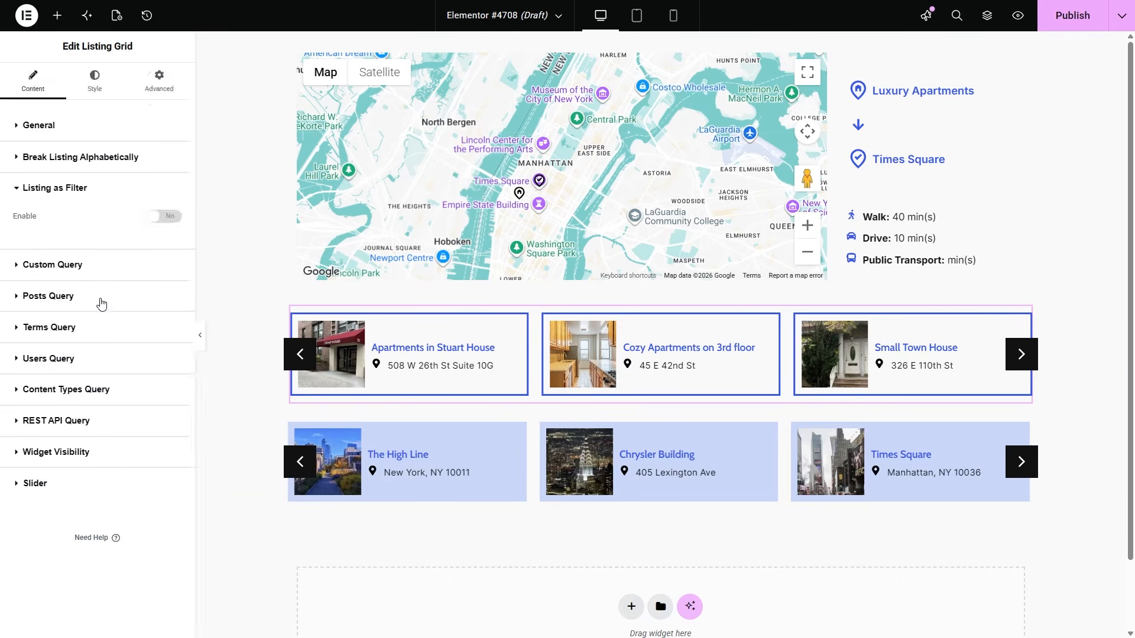
pyautogui.click(165, 216)
pyautogui.click(148, 256)
pyautogui.write('pro')
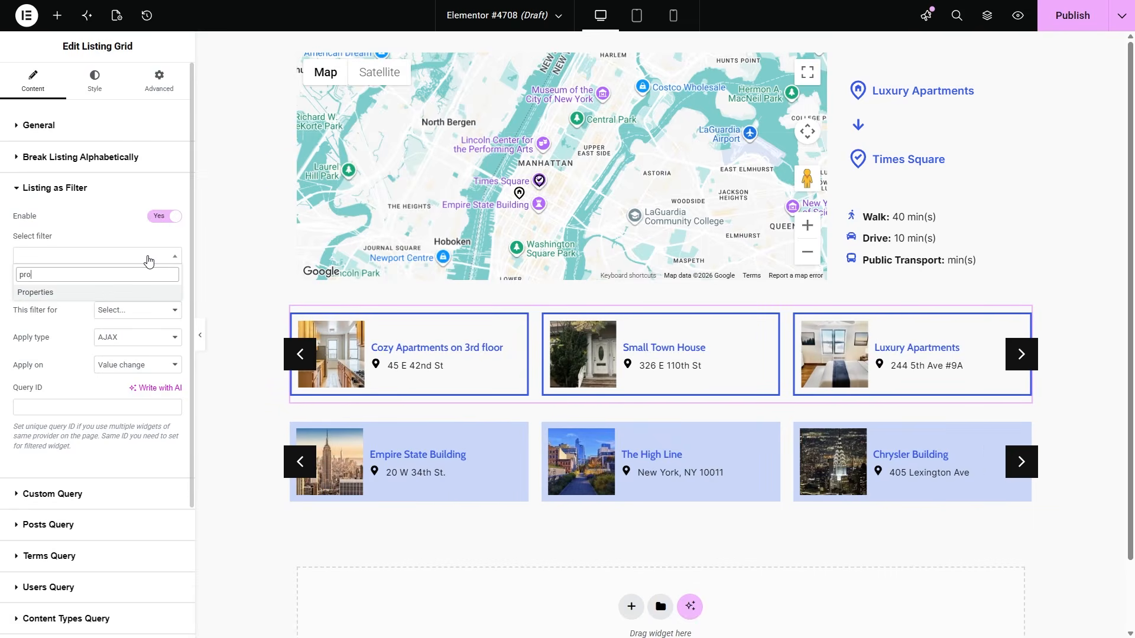
pyautogui.click(144, 294)
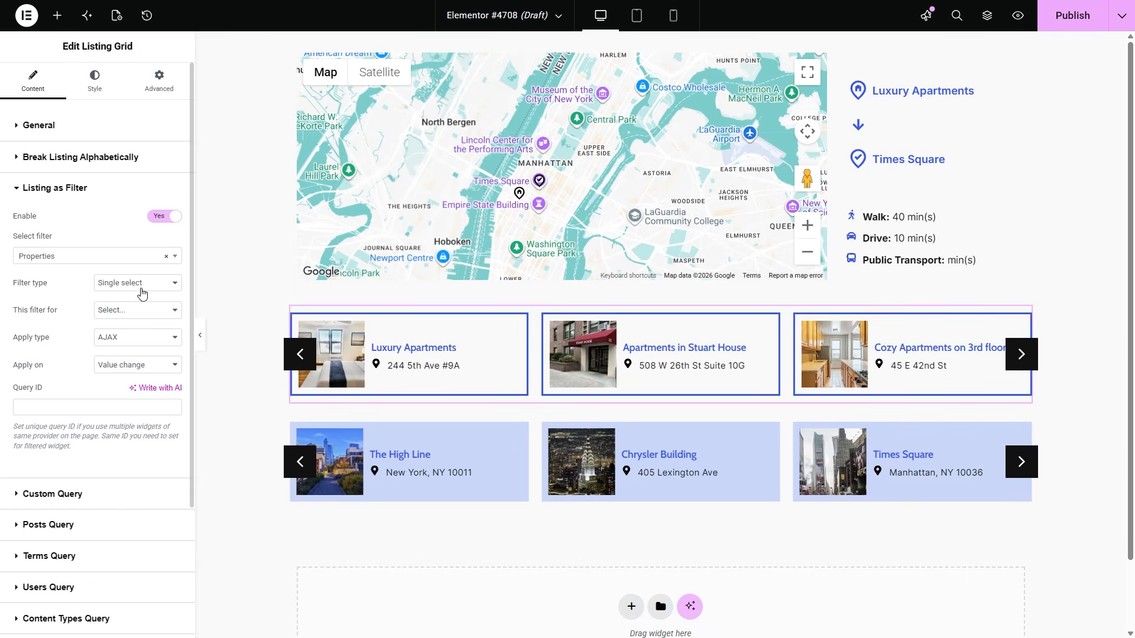
# Step: Point the Properties grid's filter at JetEngine and set its query ID to relations-query, copied from the Relations meta query
pyautogui.click(142, 291)
pyautogui.click(141, 293)
pyautogui.click(145, 311)
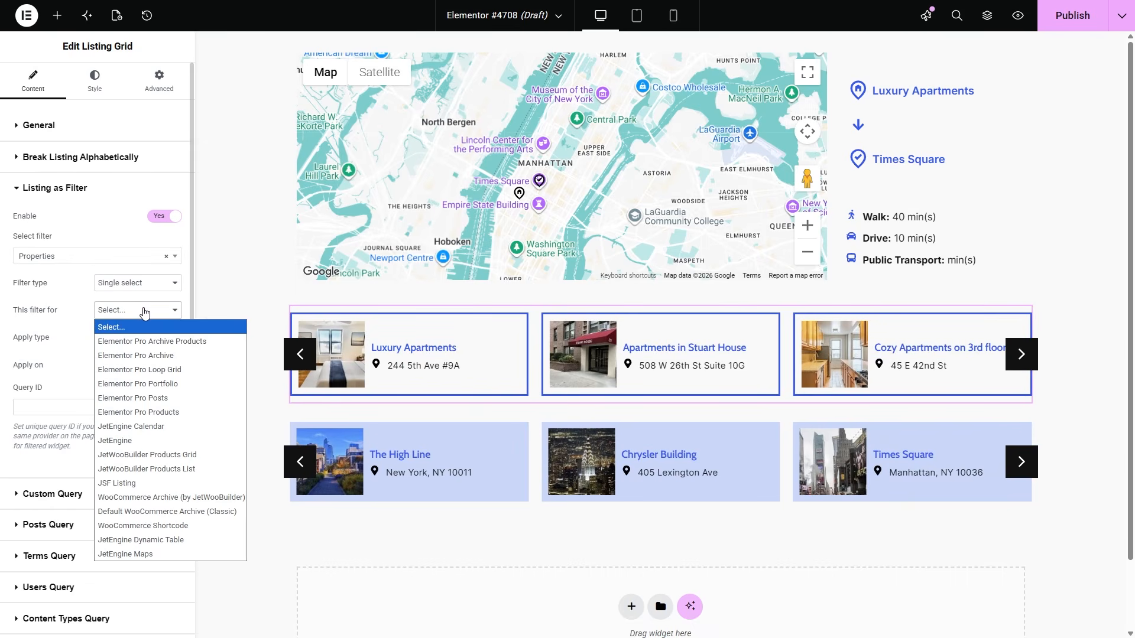
pyautogui.click(127, 440)
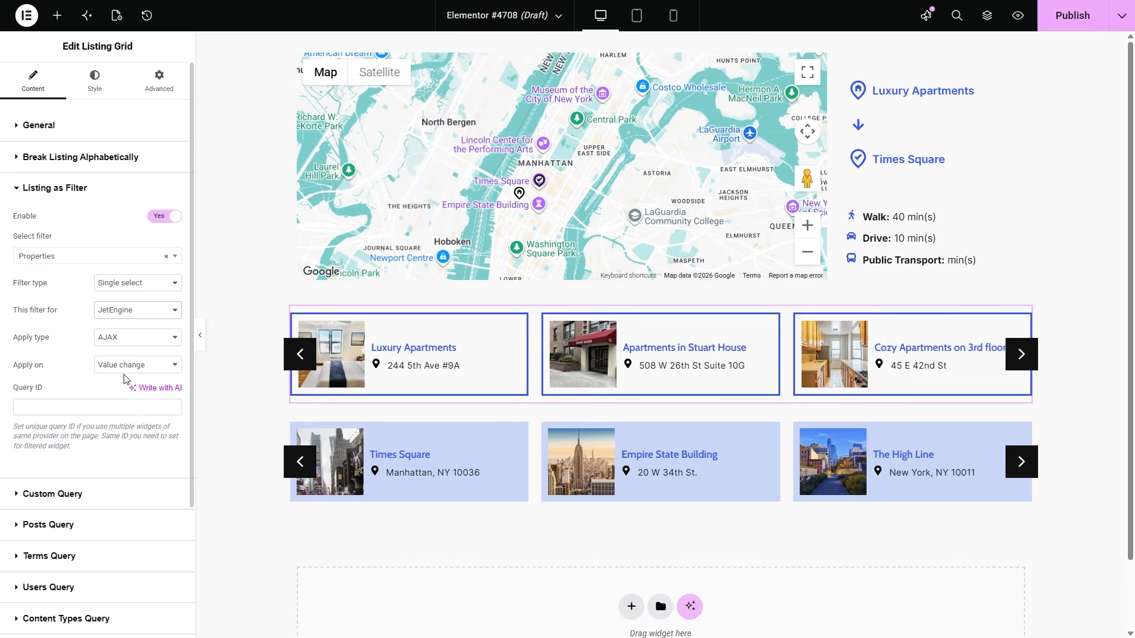
pyautogui.click(114, 408)
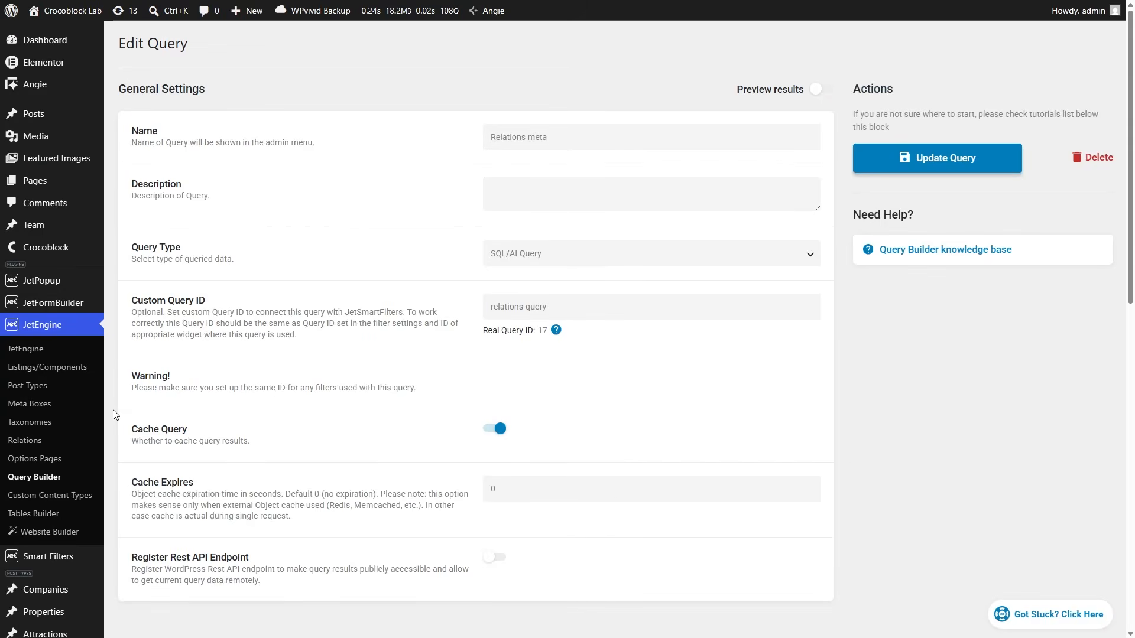
pyautogui.moveTo(560, 146); pyautogui.dragTo(490, 147)
pyautogui.moveTo(555, 303); pyautogui.dragTo(486, 307)
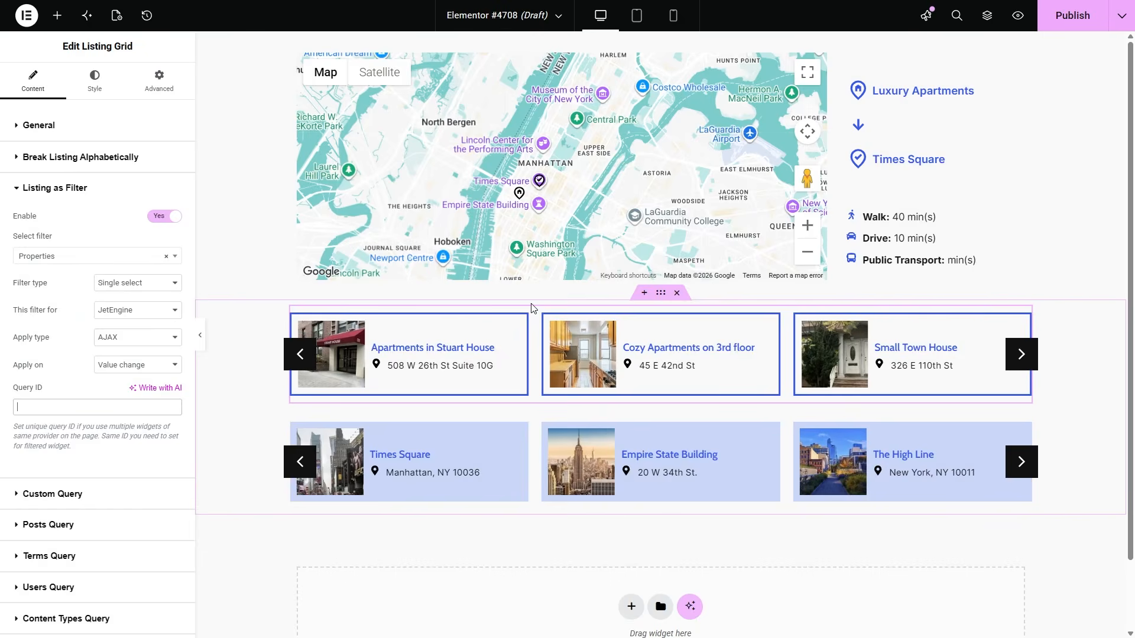
pyautogui.write('relations-query')
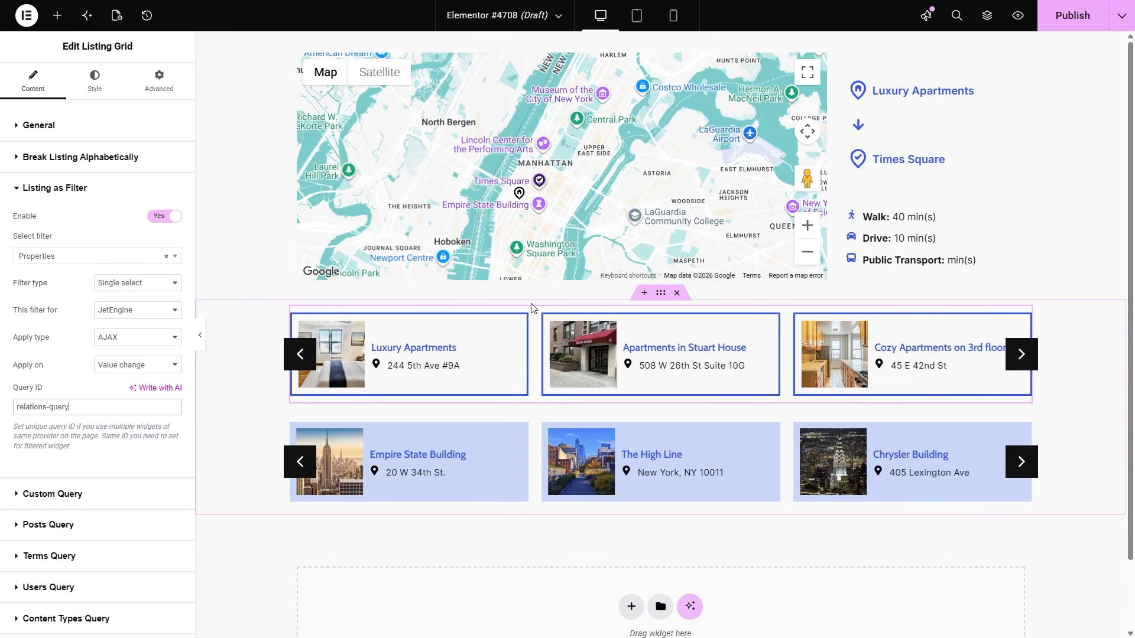
# Step: Set the CSS ID of the Prop-Attr-meta map listing grid to relations-query
pyautogui.click(1023, 48)
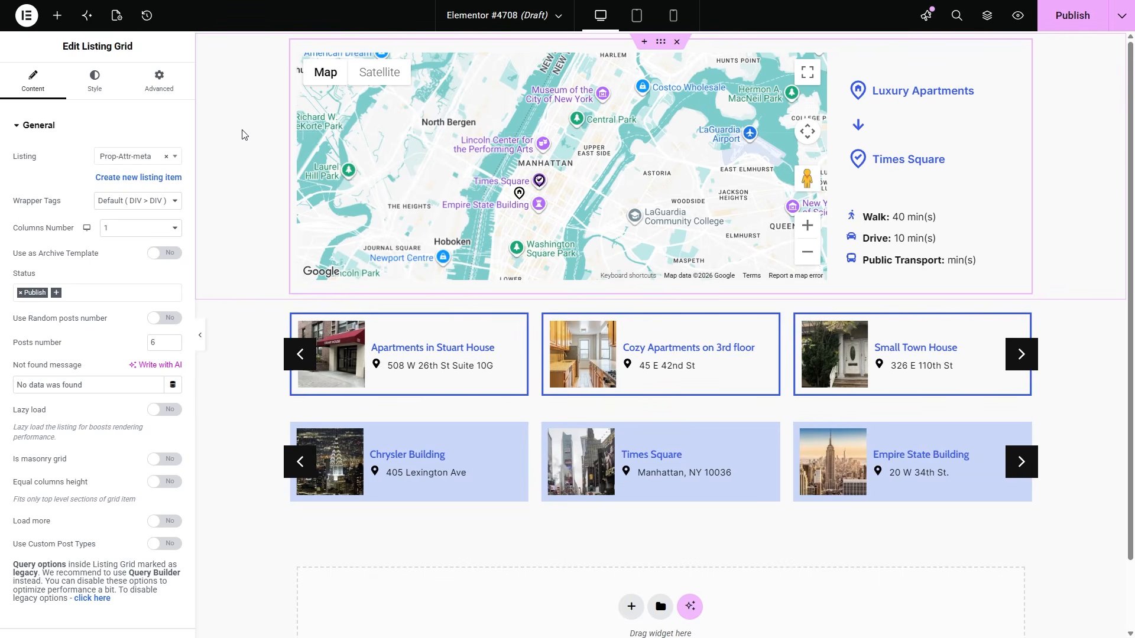
pyautogui.click(160, 81)
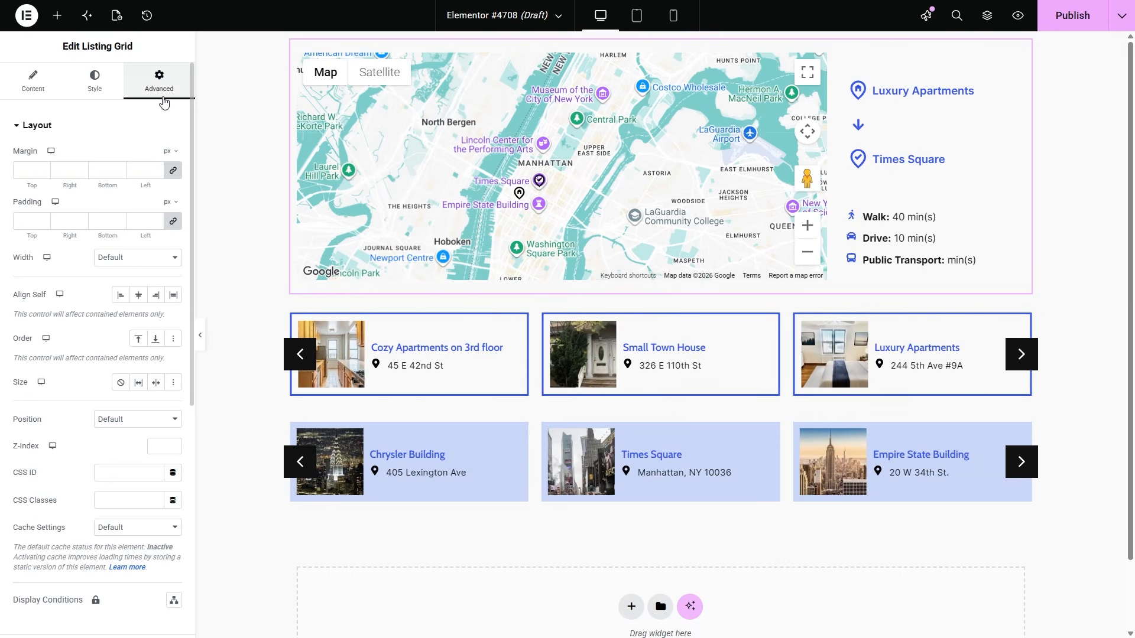
pyautogui.click(131, 474)
pyautogui.write('relations-query')
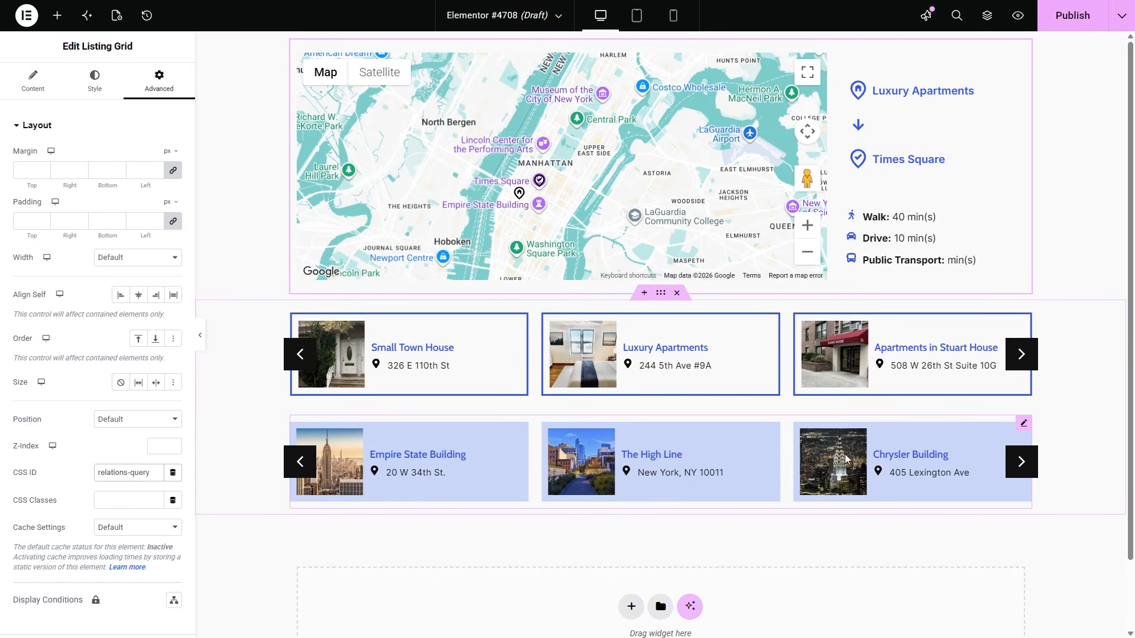
# Step: Enable Listing as Filter for the Attractions listing grid and select the Attractions filter
pyautogui.click(1024, 425)
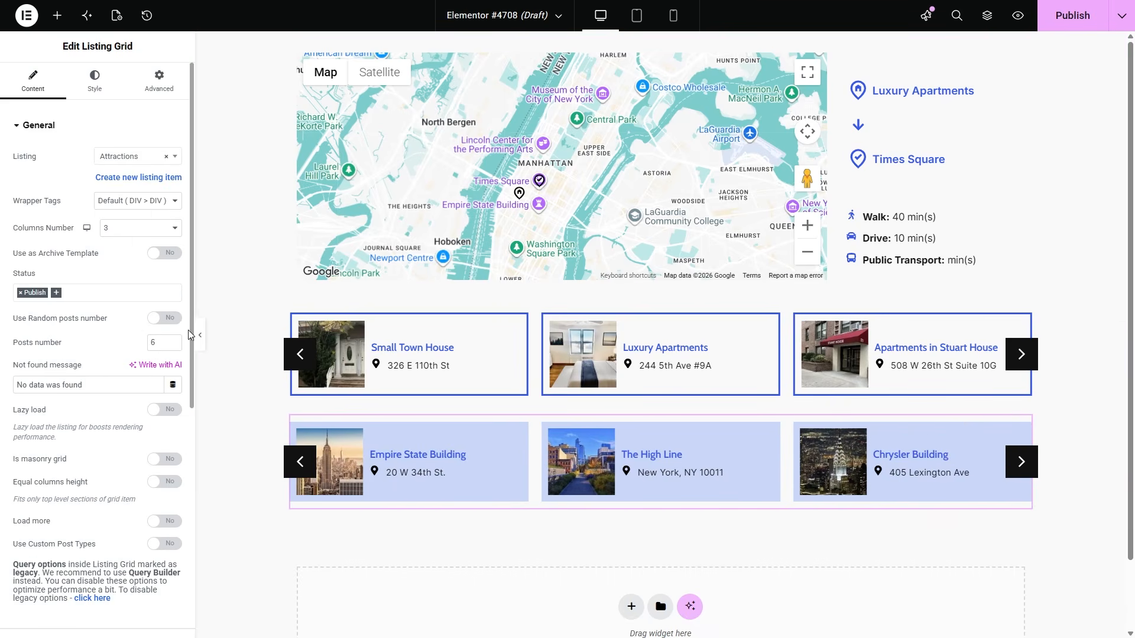
pyautogui.moveTo(190, 330); pyautogui.dragTo(185, 501)
pyautogui.click(86, 402)
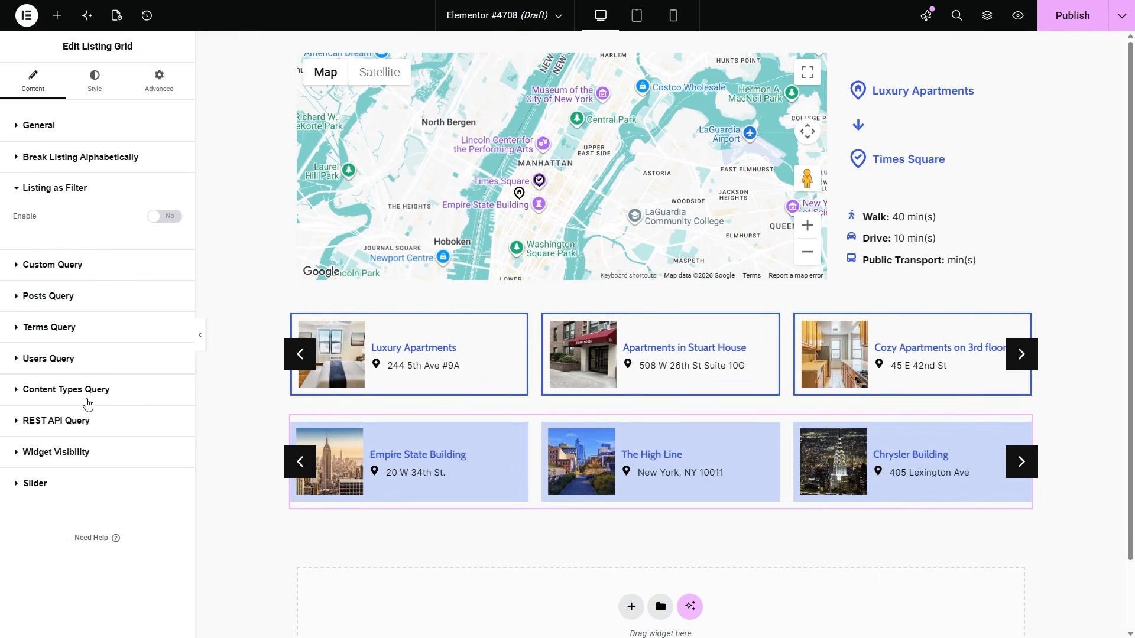
pyautogui.click(164, 216)
pyautogui.click(139, 255)
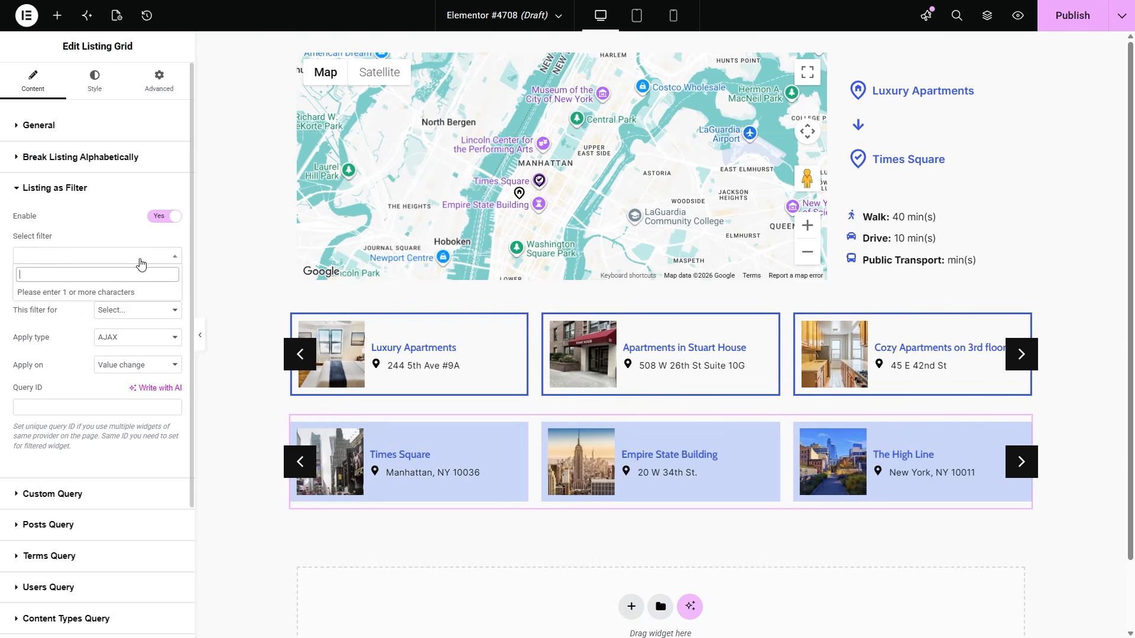
pyautogui.write('a')
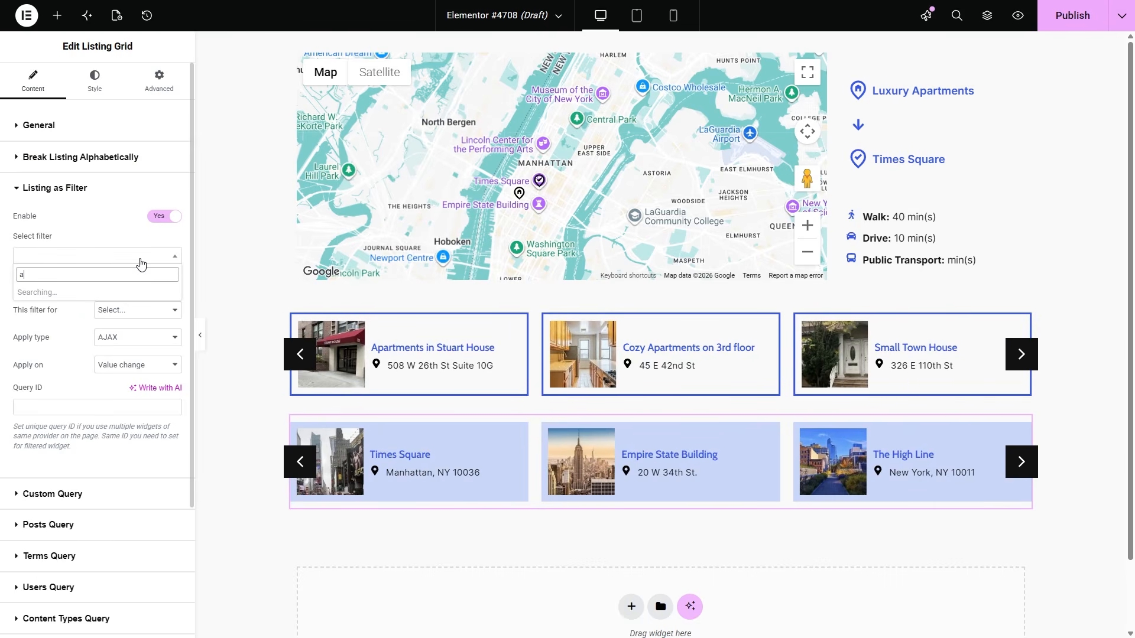
pyautogui.write('ttr')
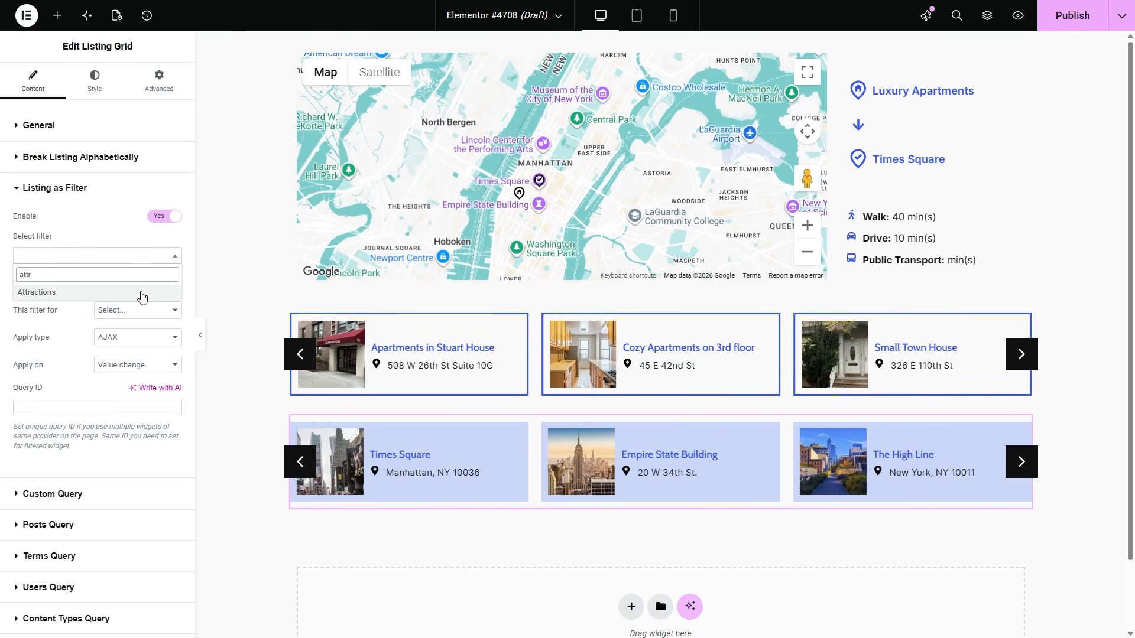
pyautogui.click(142, 293)
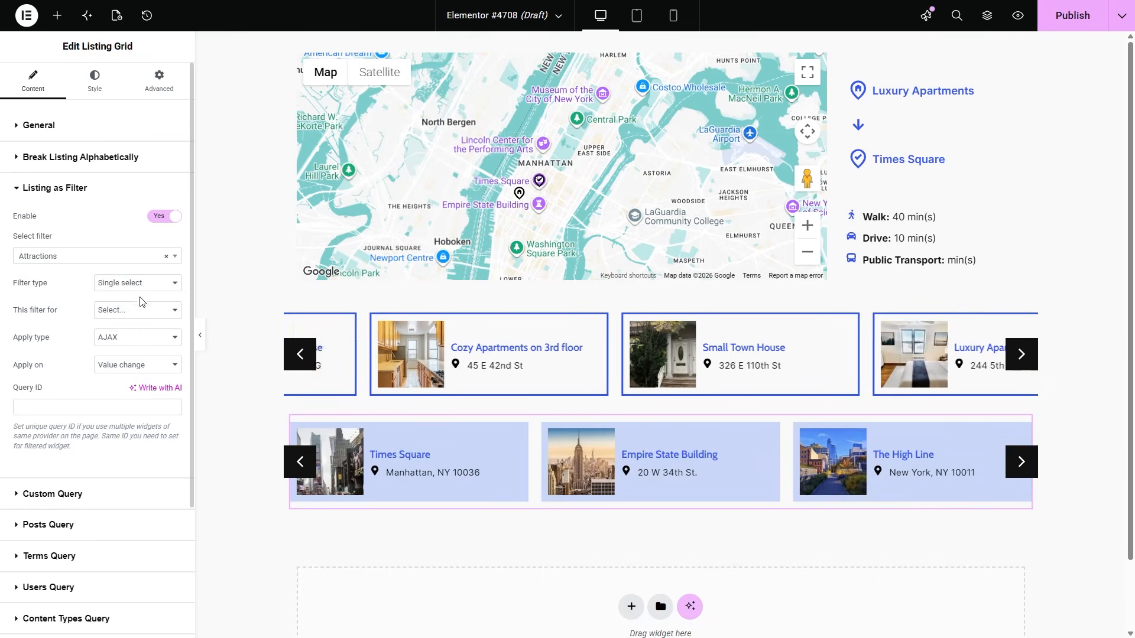
# Step: Point the Attractions grid's filter at JetEngine with query ID relations-query and publish the page
pyautogui.click(139, 312)
pyautogui.click(139, 440)
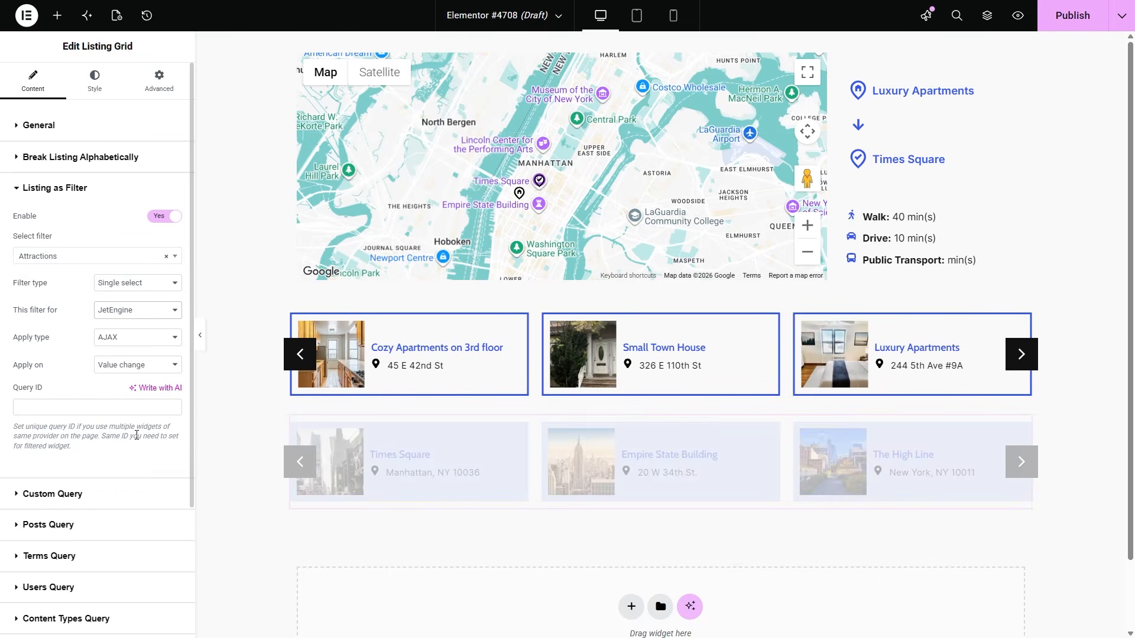
pyautogui.click(123, 408)
pyautogui.write('relations-query')
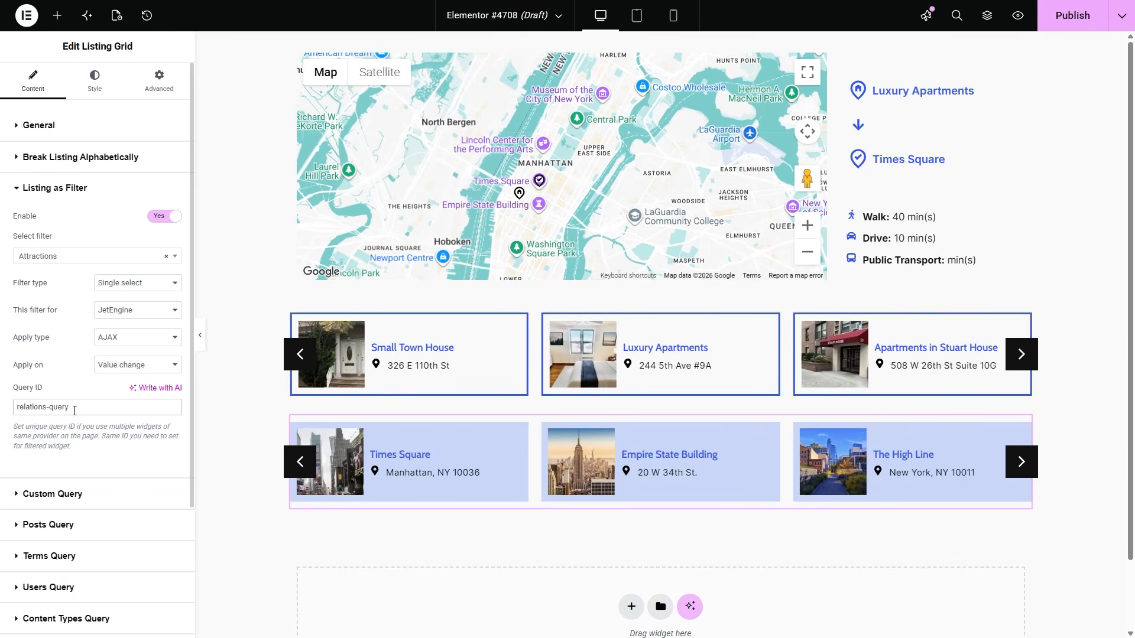
pyautogui.moveTo(70, 408); pyautogui.dragTo(22, 410)
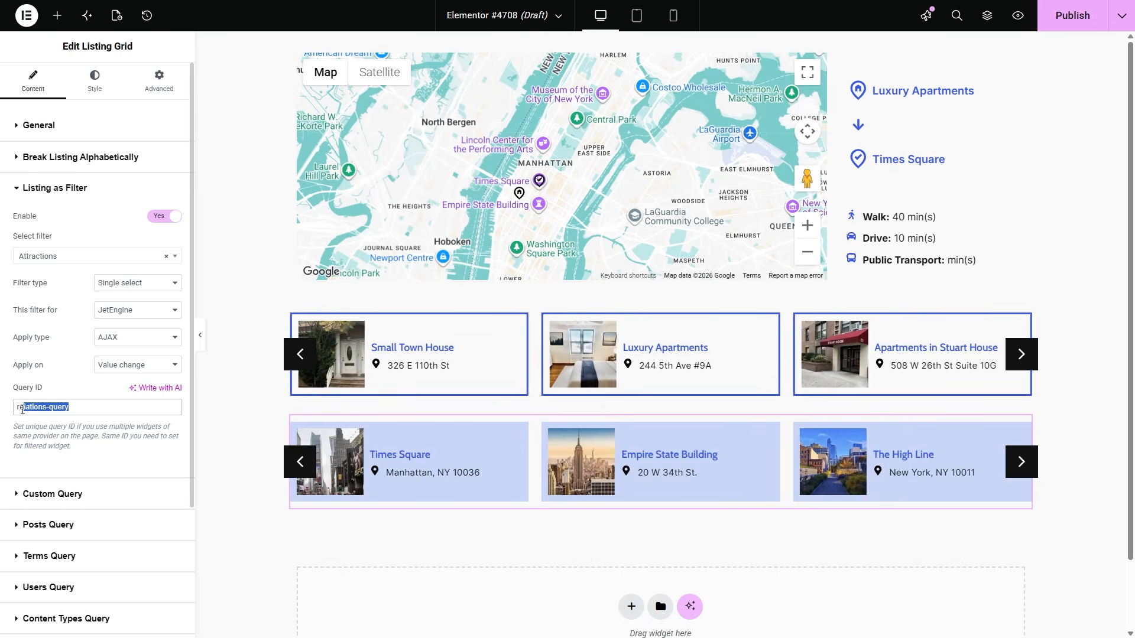
pyautogui.click(1080, 29)
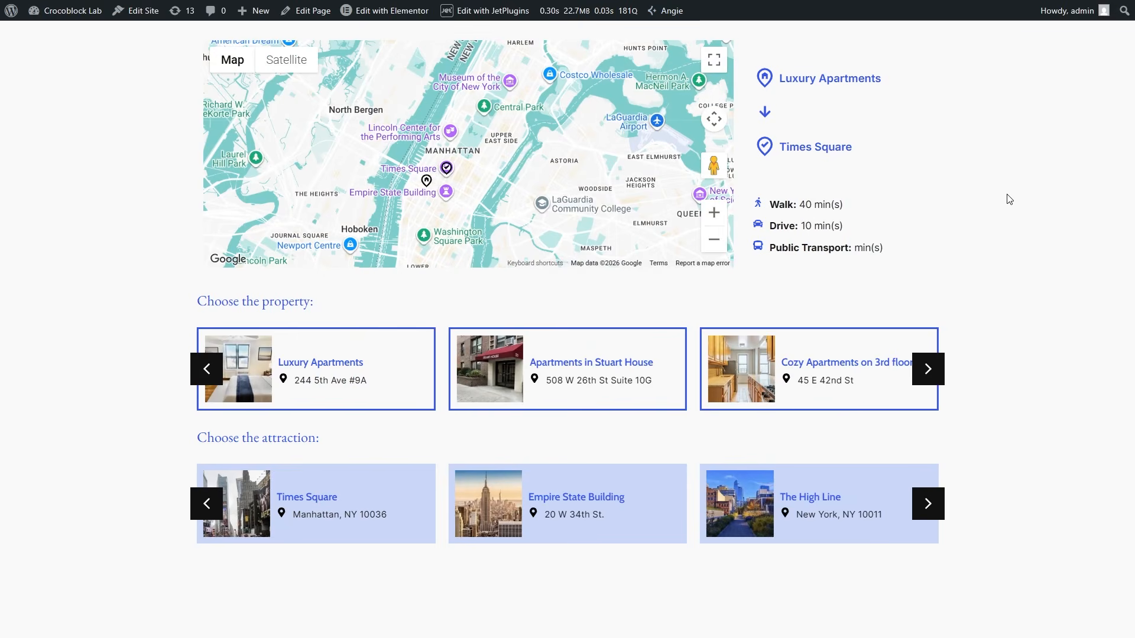
# Step: Test the filters on the live page by choosing Apartments in Stuart House, The High Line, Chrysler Building, and Small Town House
pyautogui.click(636, 367)
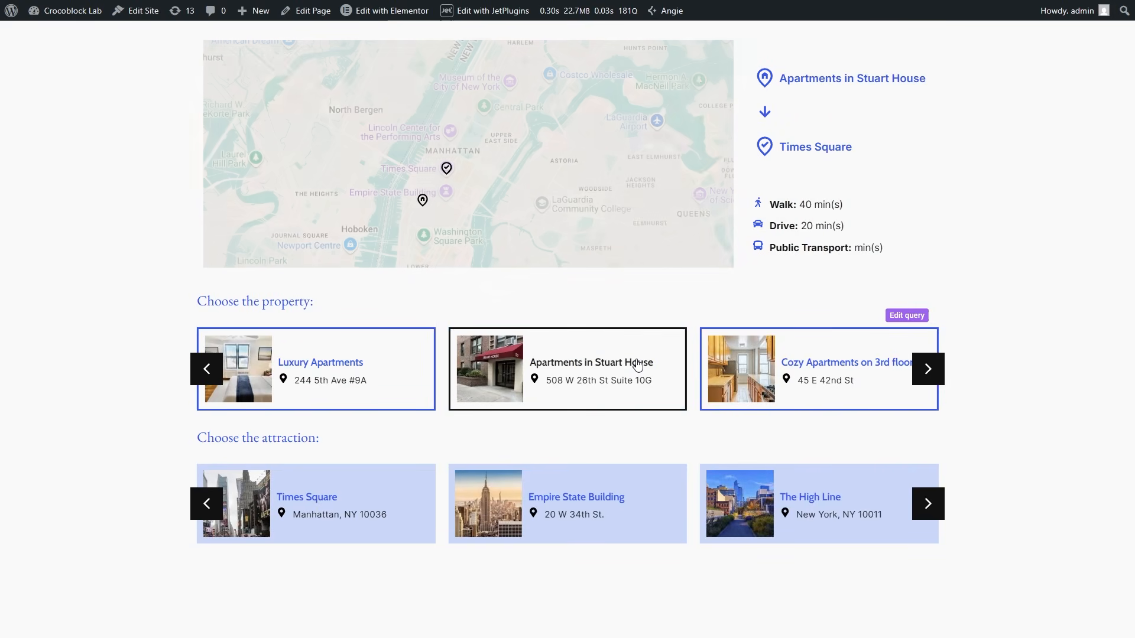
pyautogui.click(586, 522)
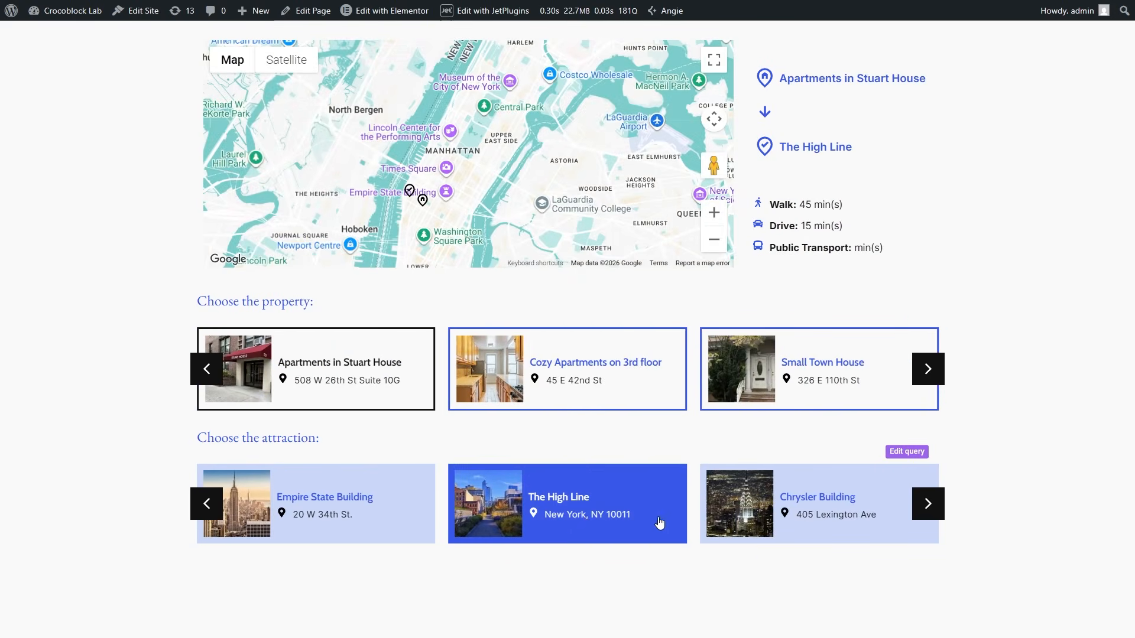
pyautogui.click(825, 507)
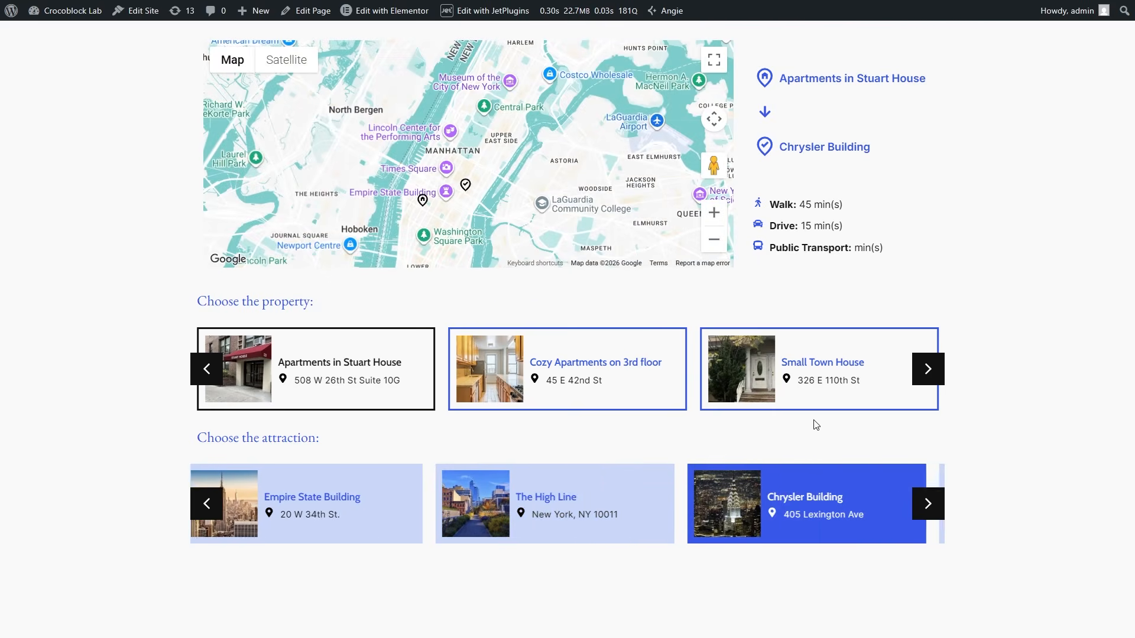
pyautogui.click(816, 378)
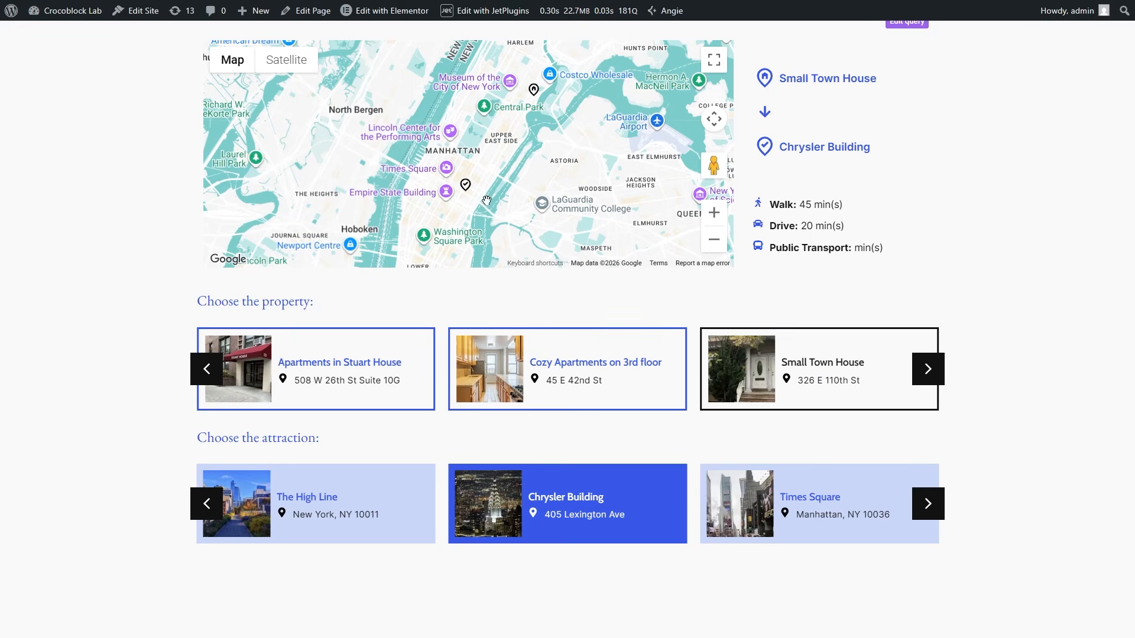
# Step: Check the map pop-ups of the selected attraction and property markers, and close both
pyautogui.click(466, 190)
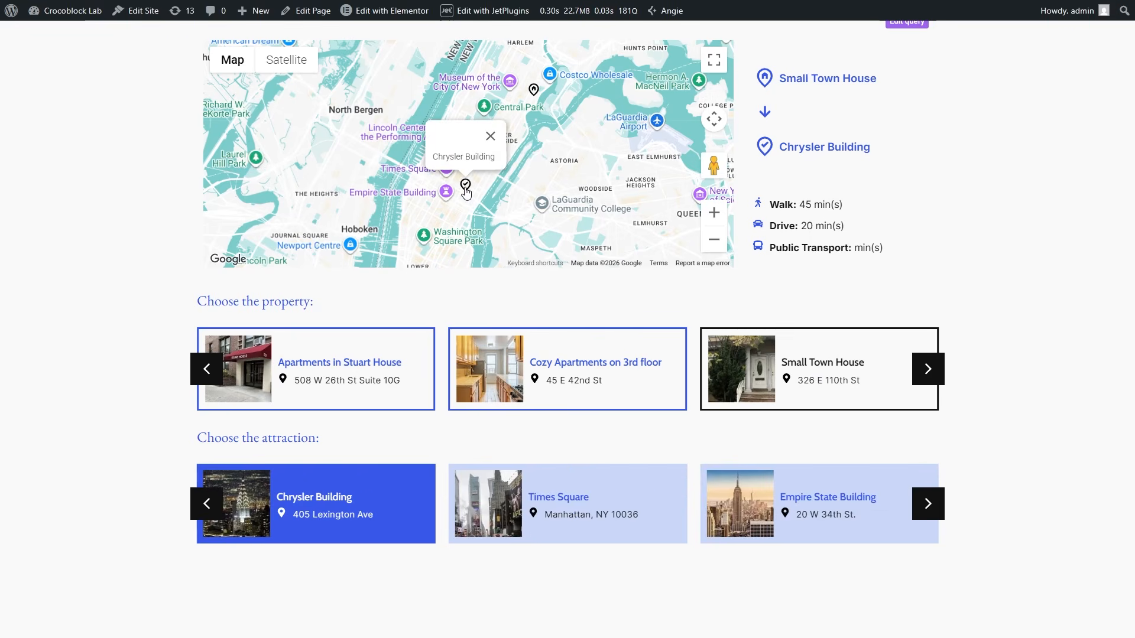
pyautogui.click(533, 90)
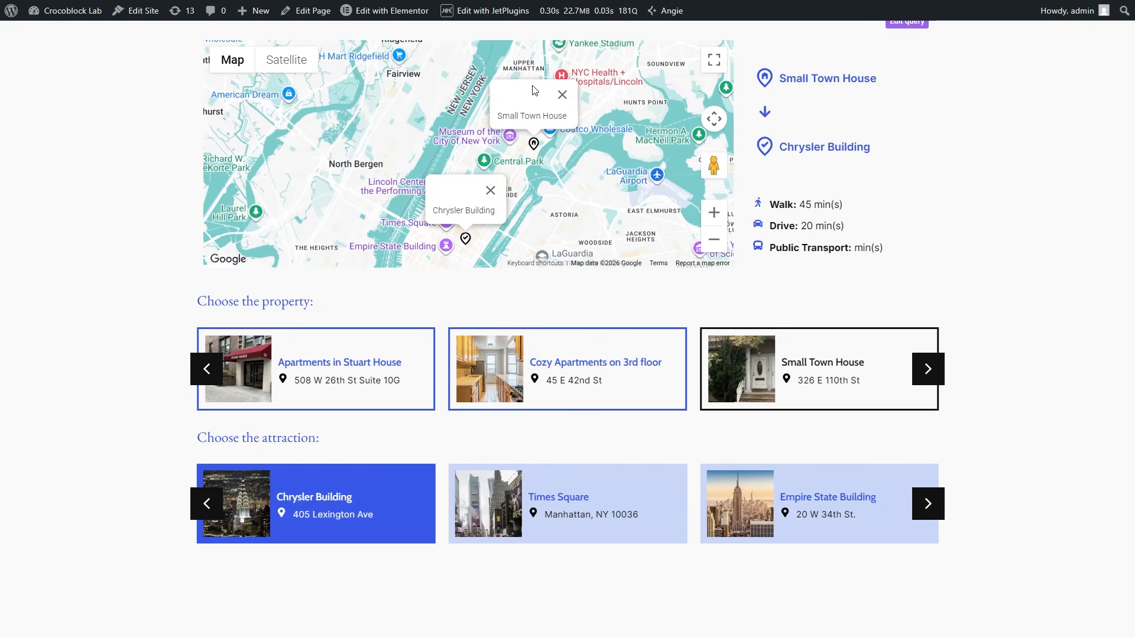
pyautogui.click(562, 94)
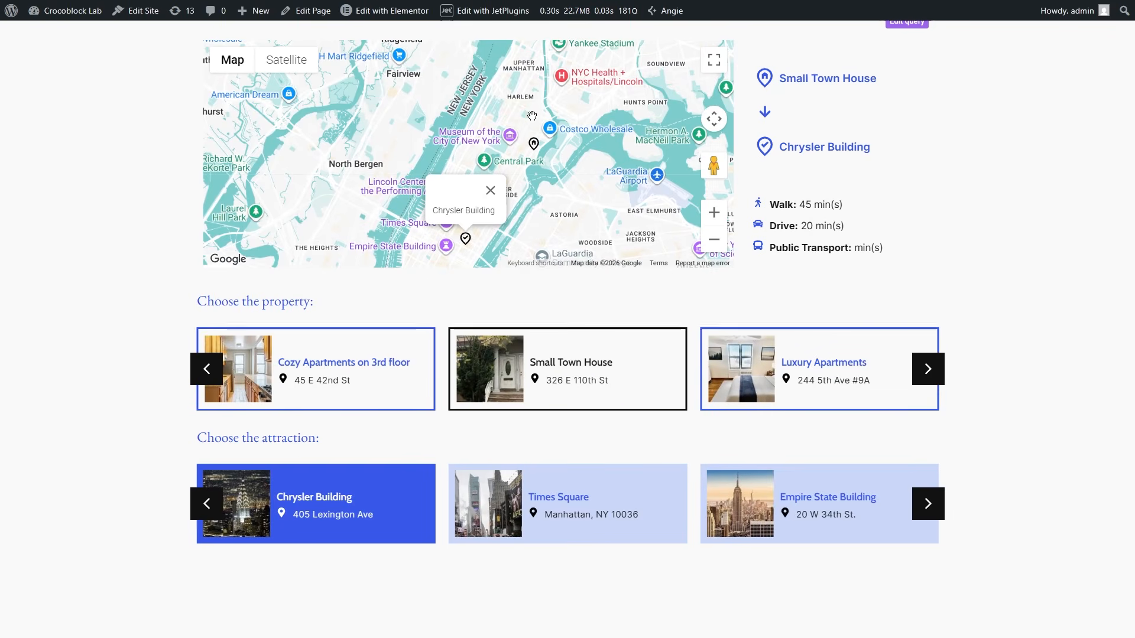
pyautogui.click(491, 190)
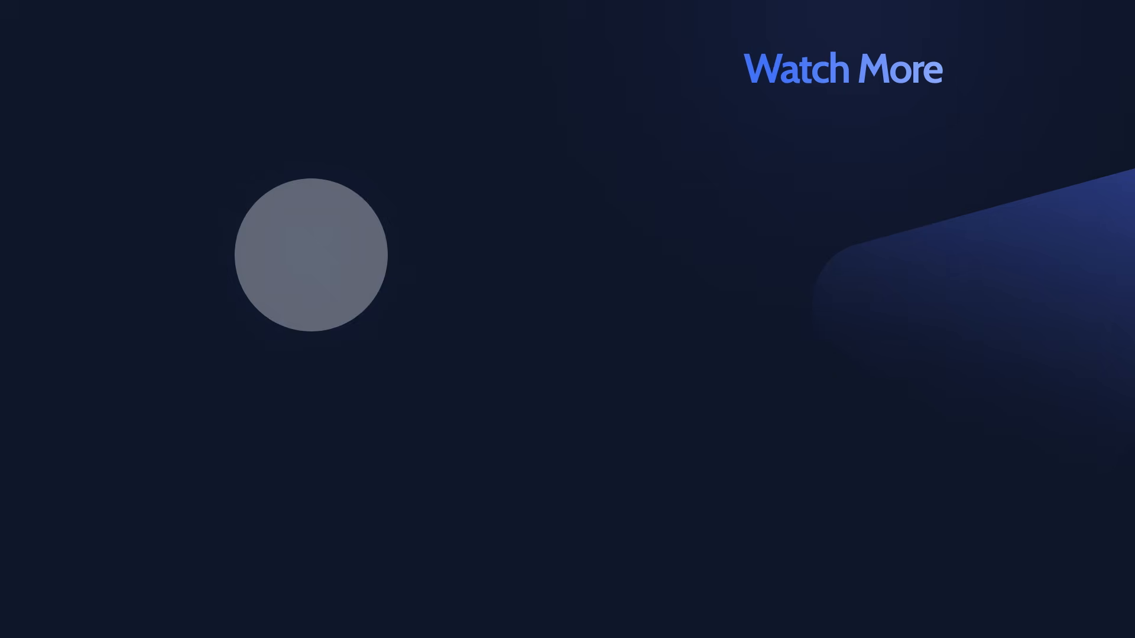